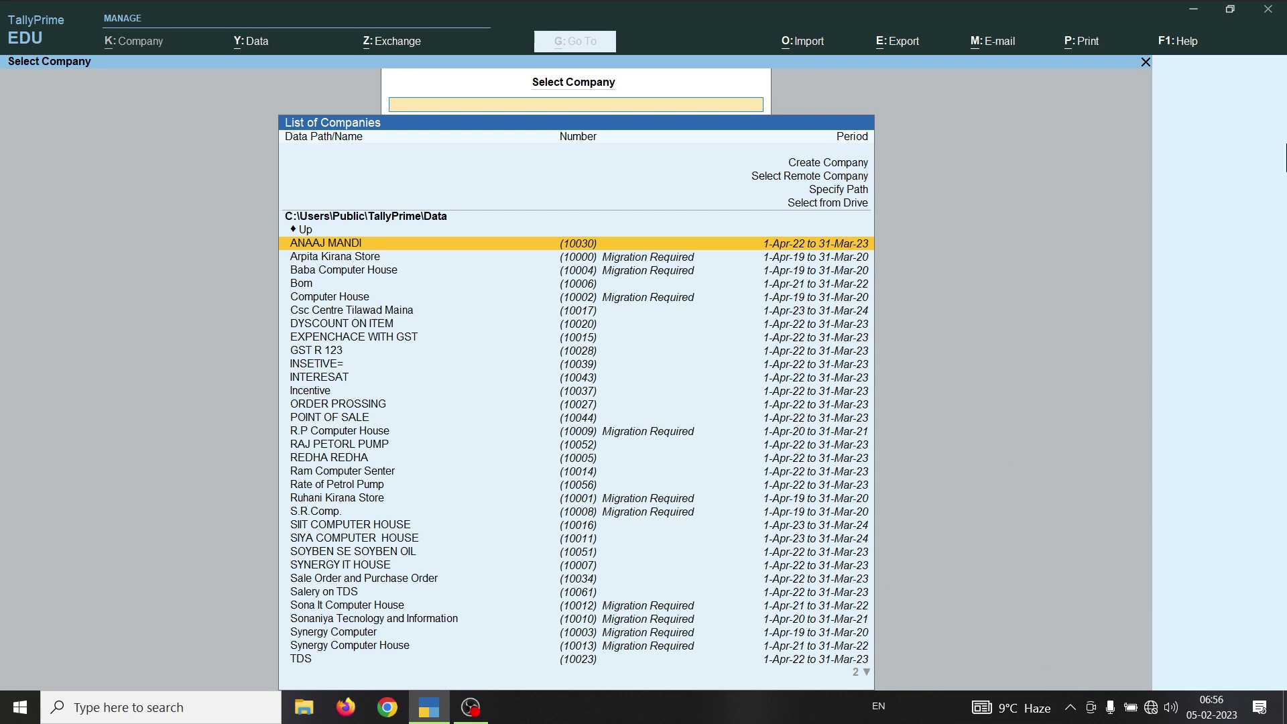
- Present the transactions slide full-screen in PowerPoint to review the tasks
{"action": "left_click", "coordinate": [1194, 9]}
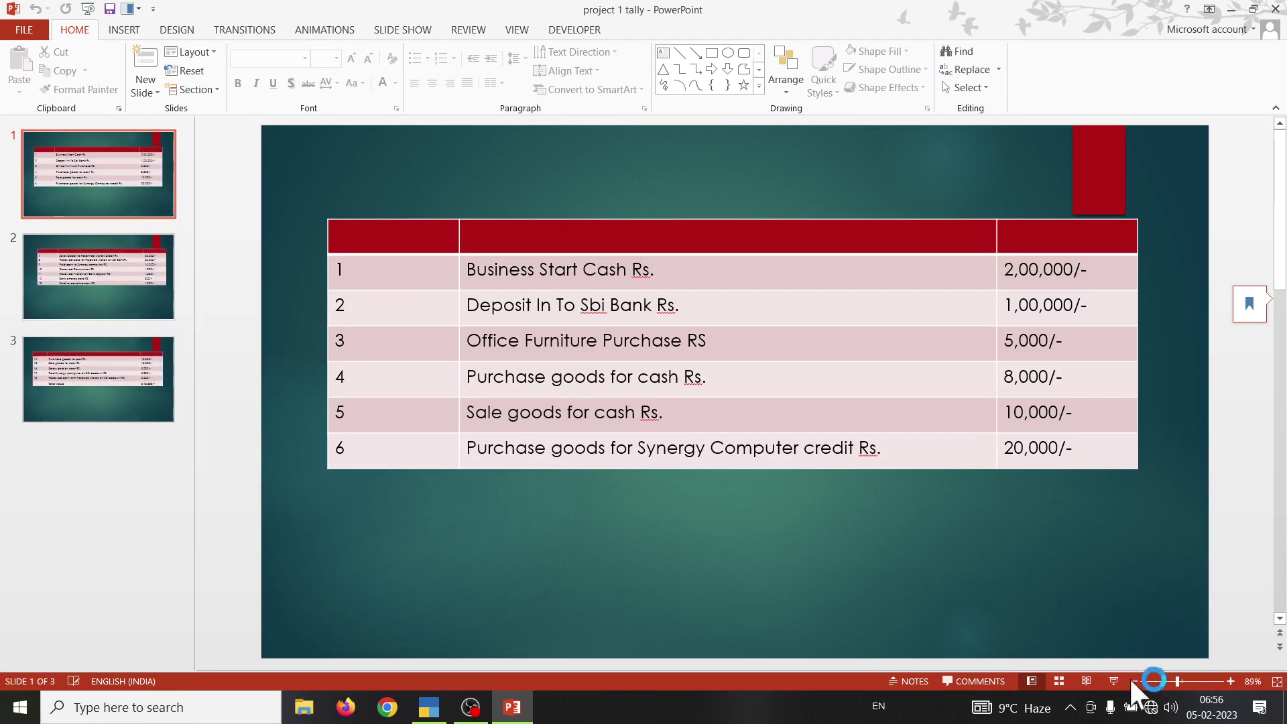
{"action": "left_click", "coordinate": [1111, 681]}
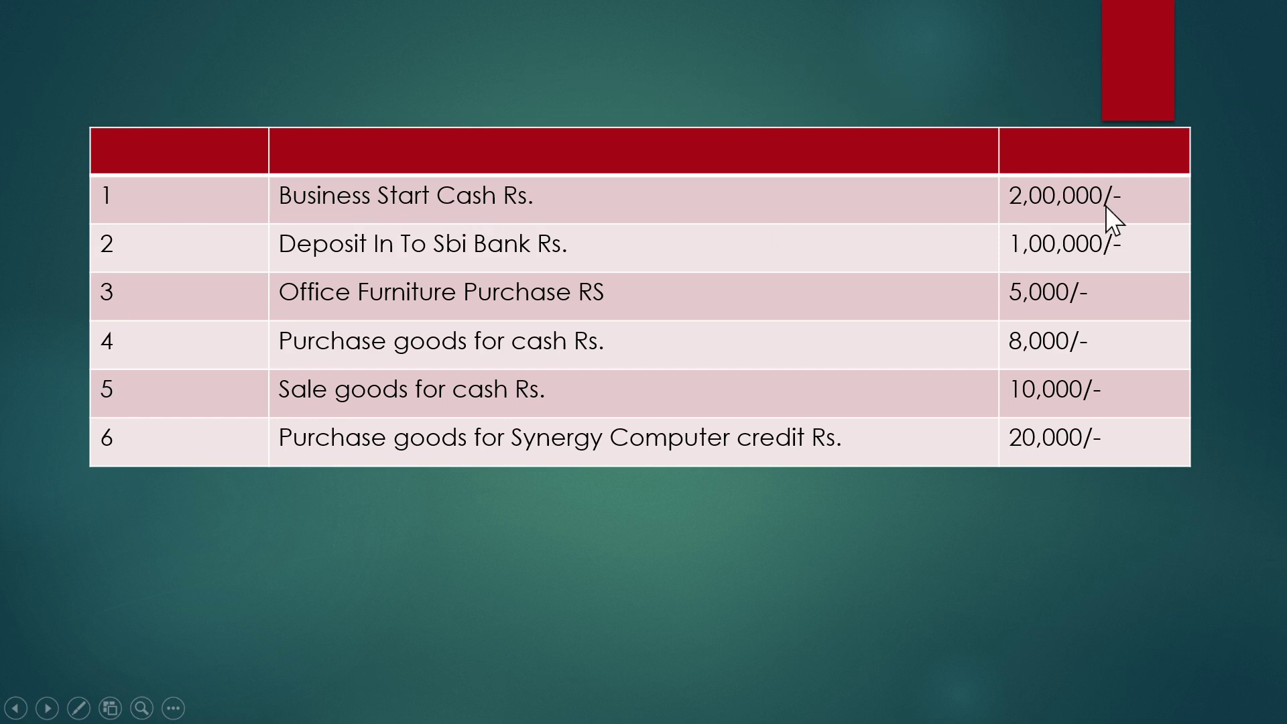
{"action": "key", "text": "Escape"}
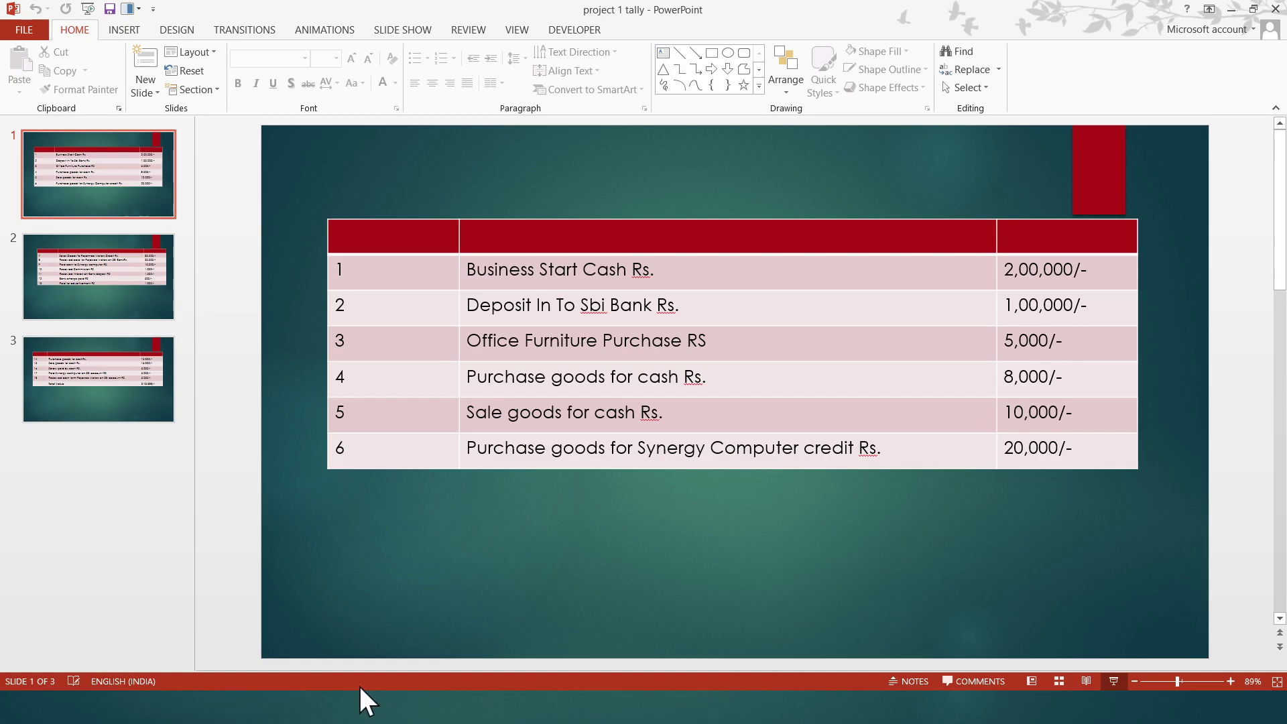
{"action": "key", "text": "F5"}
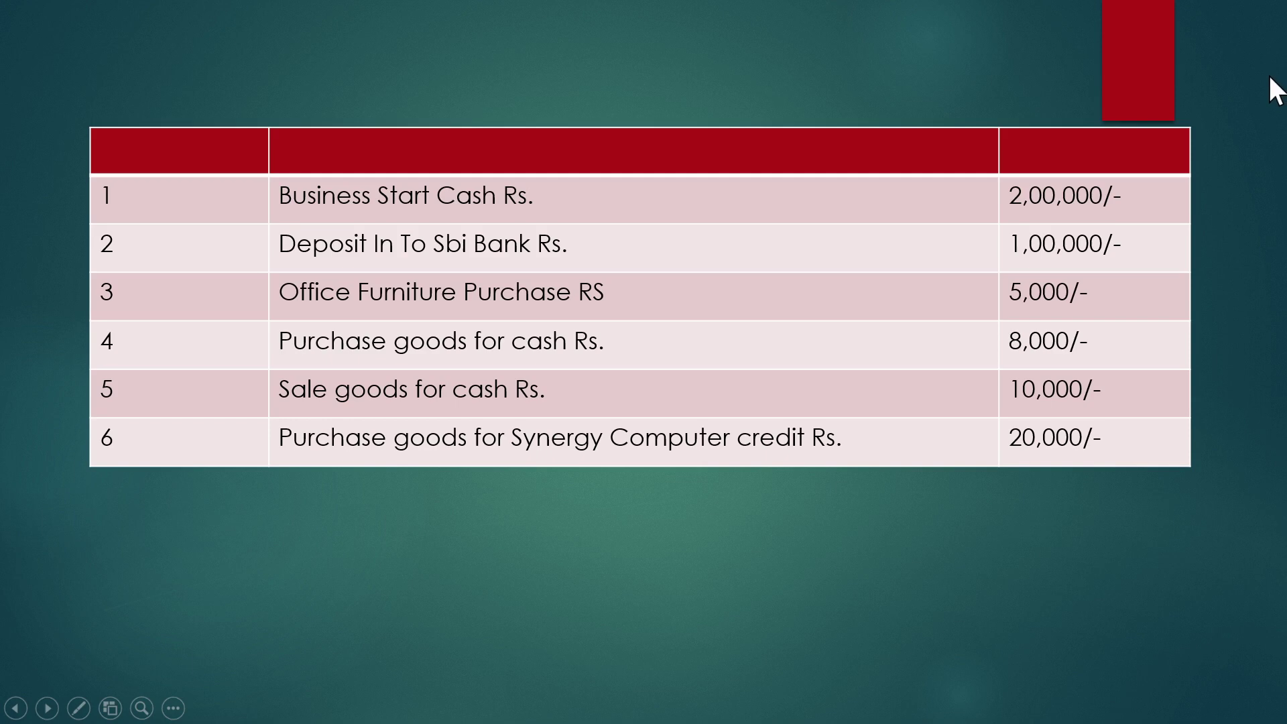
- Back in TallyPrime, choose Create Company from the Select Company list
{"action": "key", "text": "alt+Tab"}
{"action": "key", "text": "alt+Tab"}
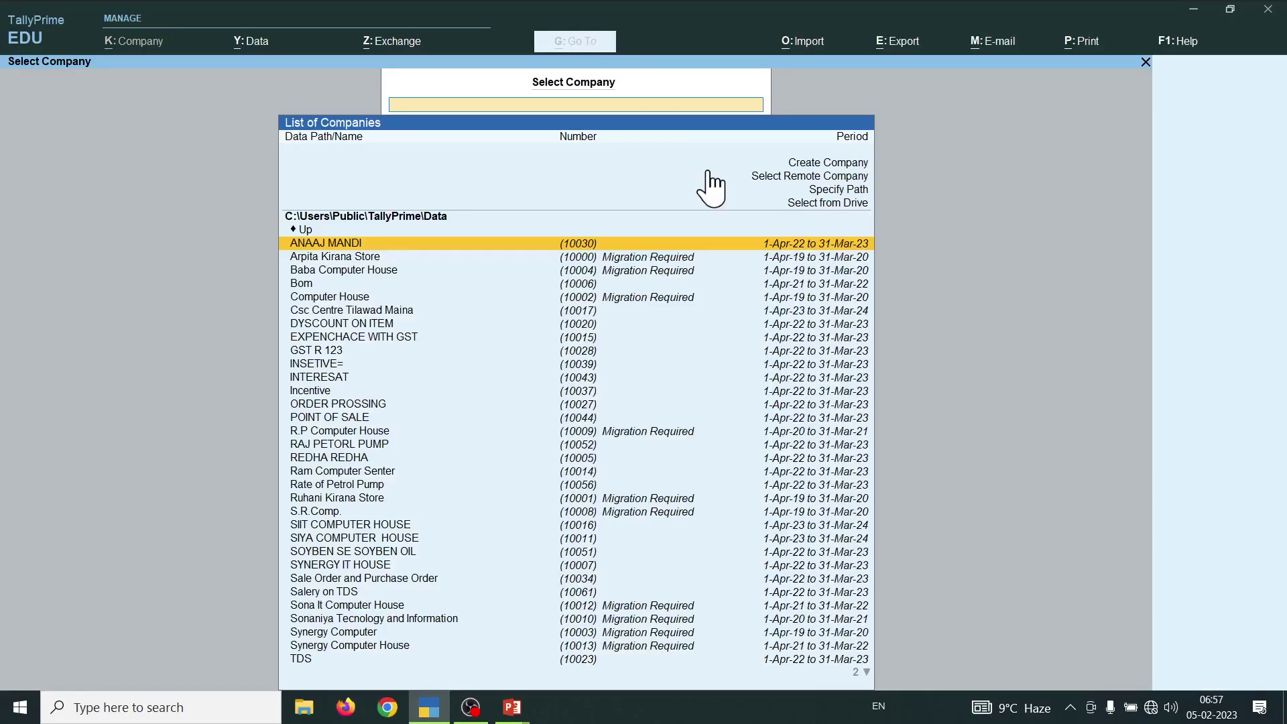
{"action": "key", "text": "Up"}
{"action": "key", "text": "Up"}
{"action": "key", "text": "Up"}
{"action": "key", "text": "Up"}
{"action": "key", "text": "Up"}
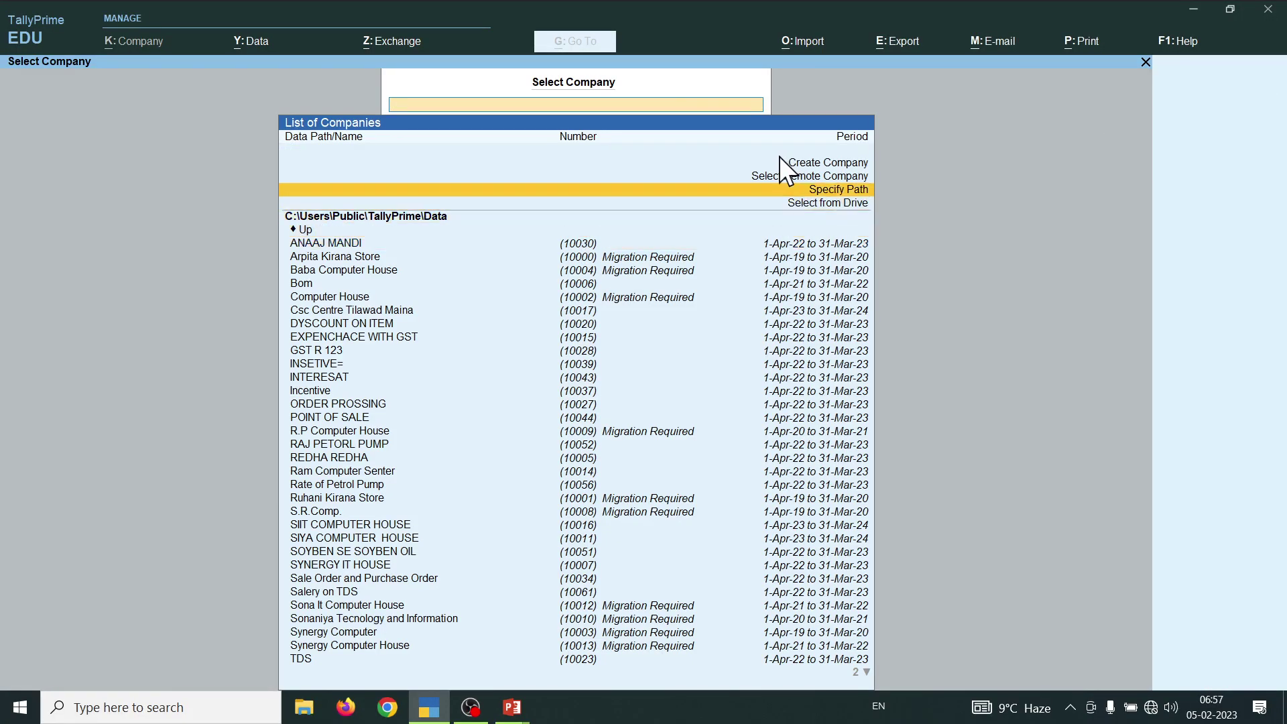
{"action": "key", "text": "Return"}
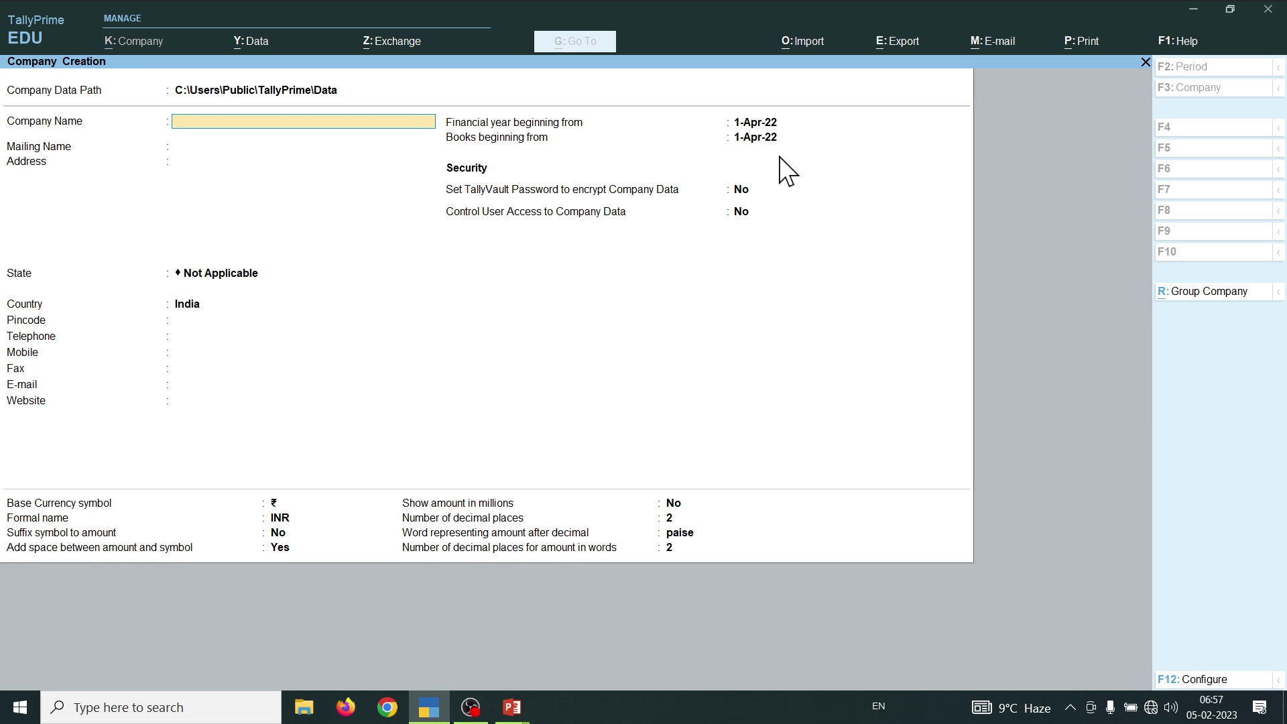
- Create company 'Tallypr. 1' with state Madhya Pradesh, skipping contact fields, and save it
{"action": "type", "text": "Tal"}
{"action": "key", "text": "Return"}
{"action": "key", "text": "Return"}
{"action": "key", "text": "Return"}
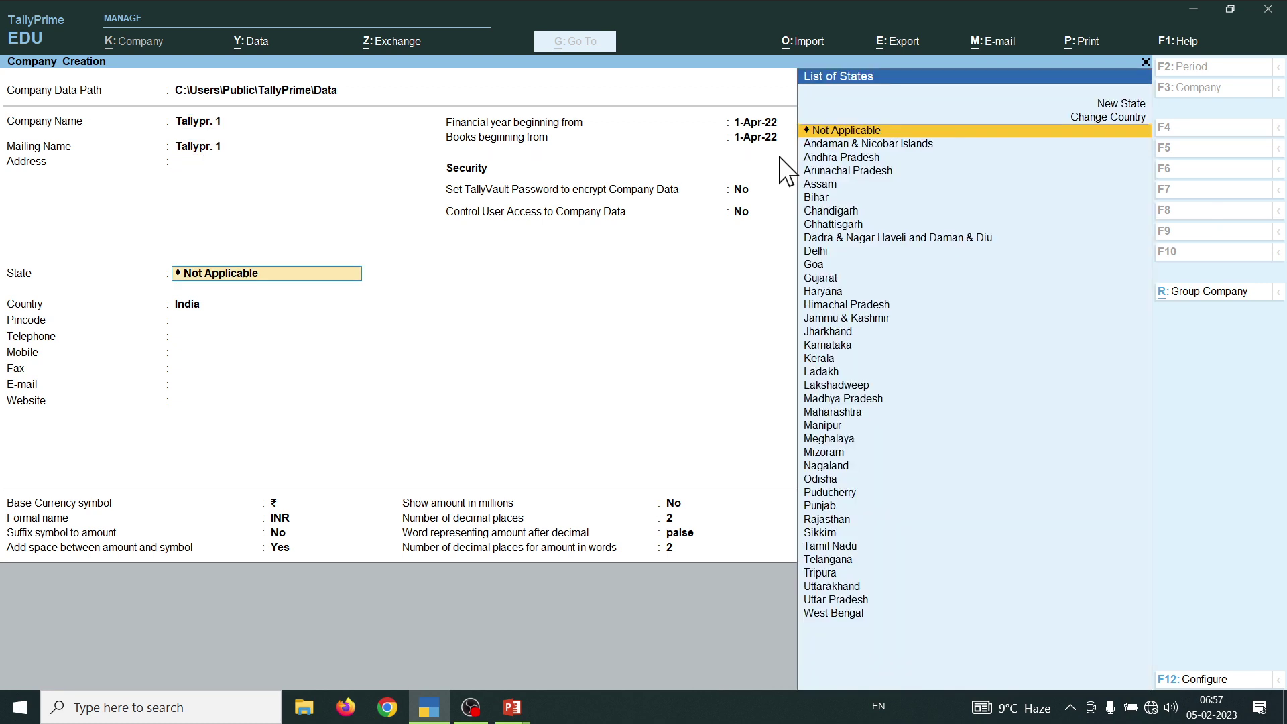
{"action": "type", "text": "M"}
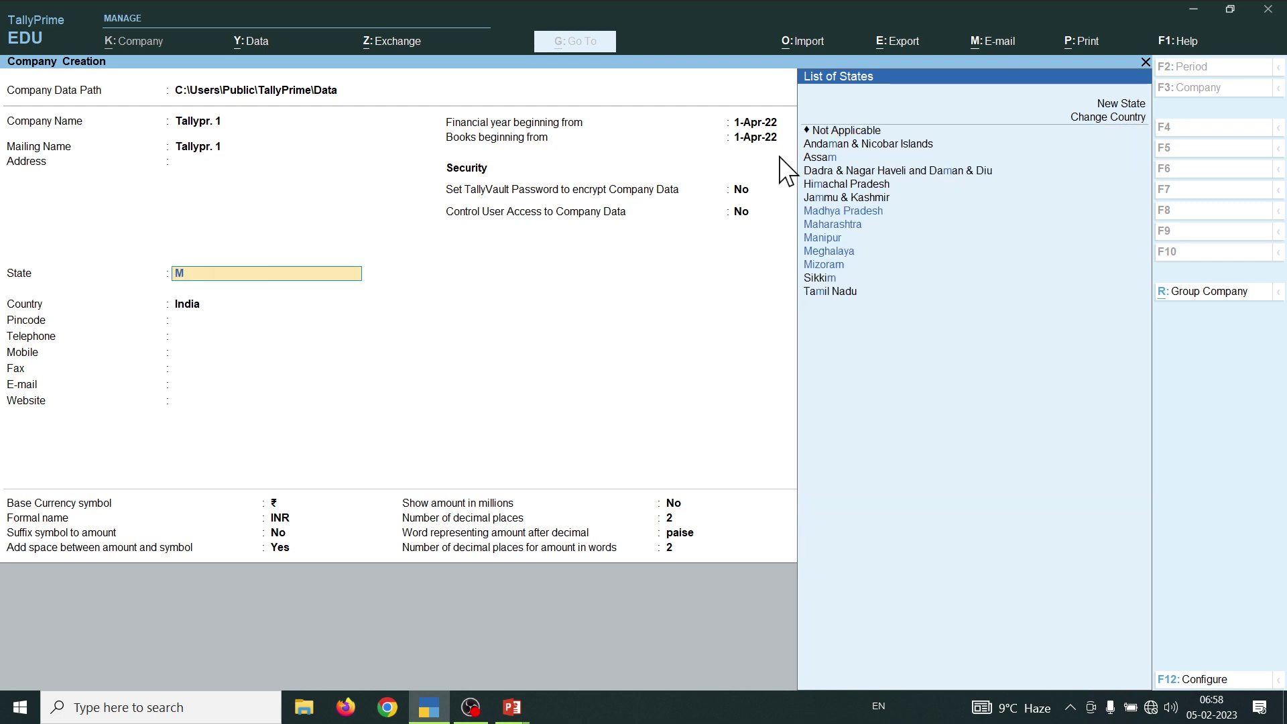
{"action": "key", "text": "Down"}
{"action": "key", "text": "Up"}
{"action": "key", "text": "Return"}
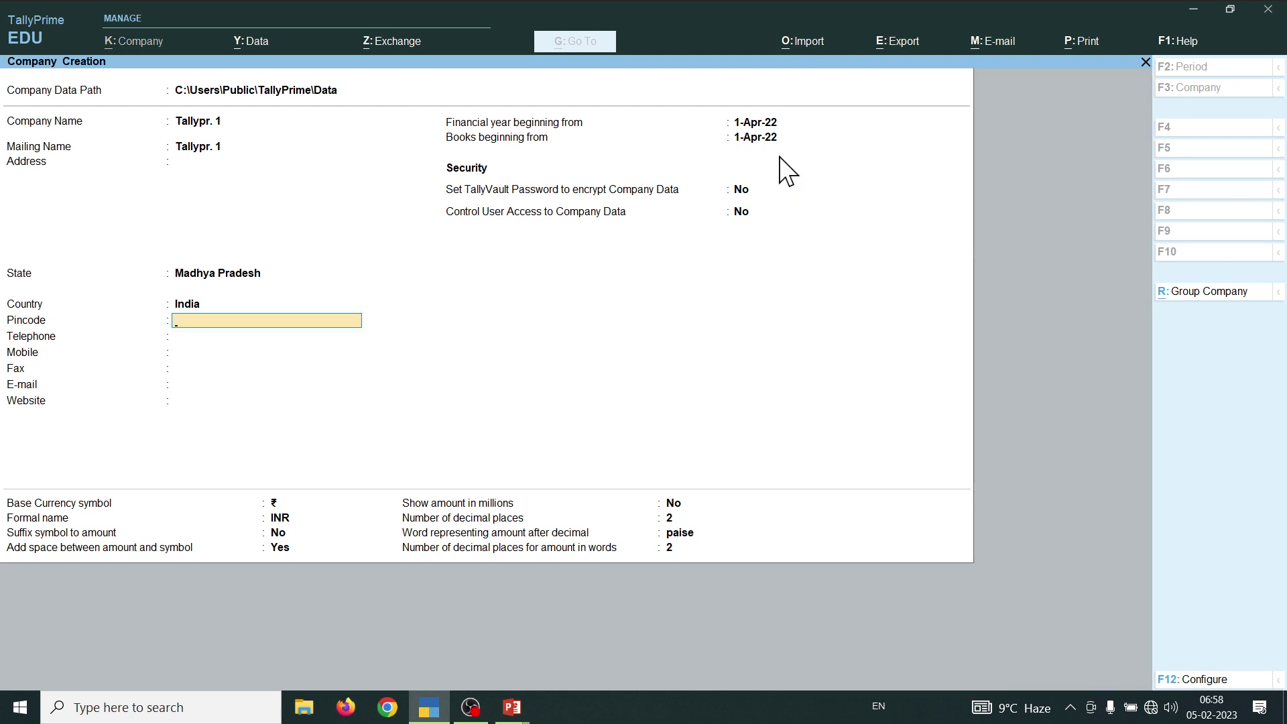
{"action": "key", "text": "Return"}
{"action": "key", "text": "Return"}
{"action": "key", "text": "Return"}
{"action": "key", "text": "Return"}
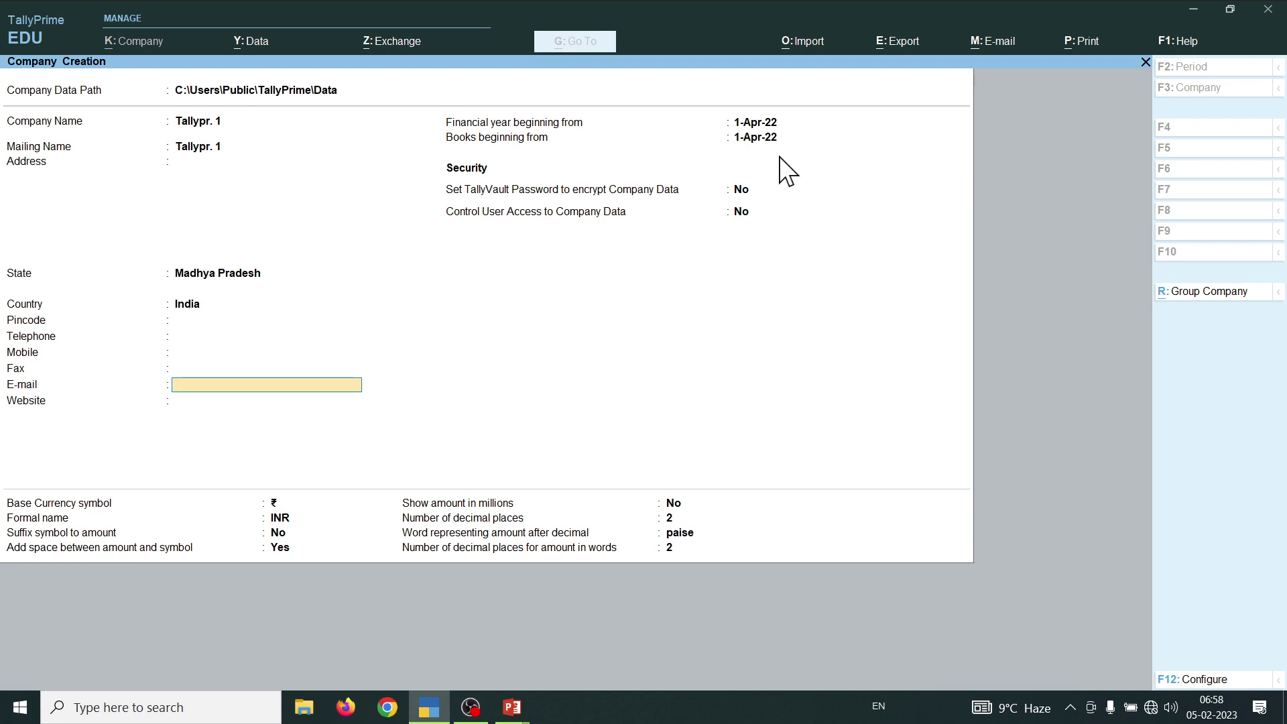
{"action": "key", "text": "ctrl+a"}
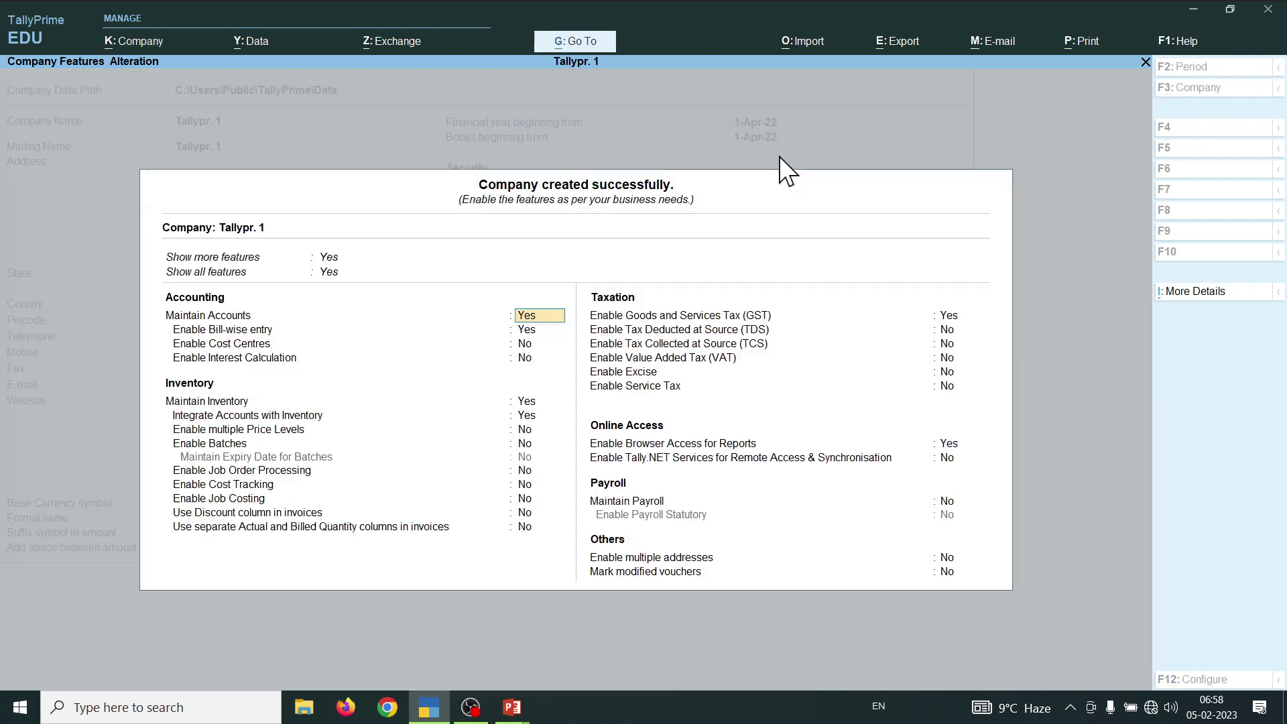
- Enable GST in Company Features and enter the company's GSTIN in GST Details
{"action": "key", "text": "Return"}
{"action": "key", "text": "Return"}
{"action": "key", "text": "Return"}
{"action": "key", "text": "Return"}
{"action": "key", "text": "Return"}
{"action": "key", "text": "Return"}
{"action": "key", "text": "Return"}
{"action": "key", "text": "Return"}
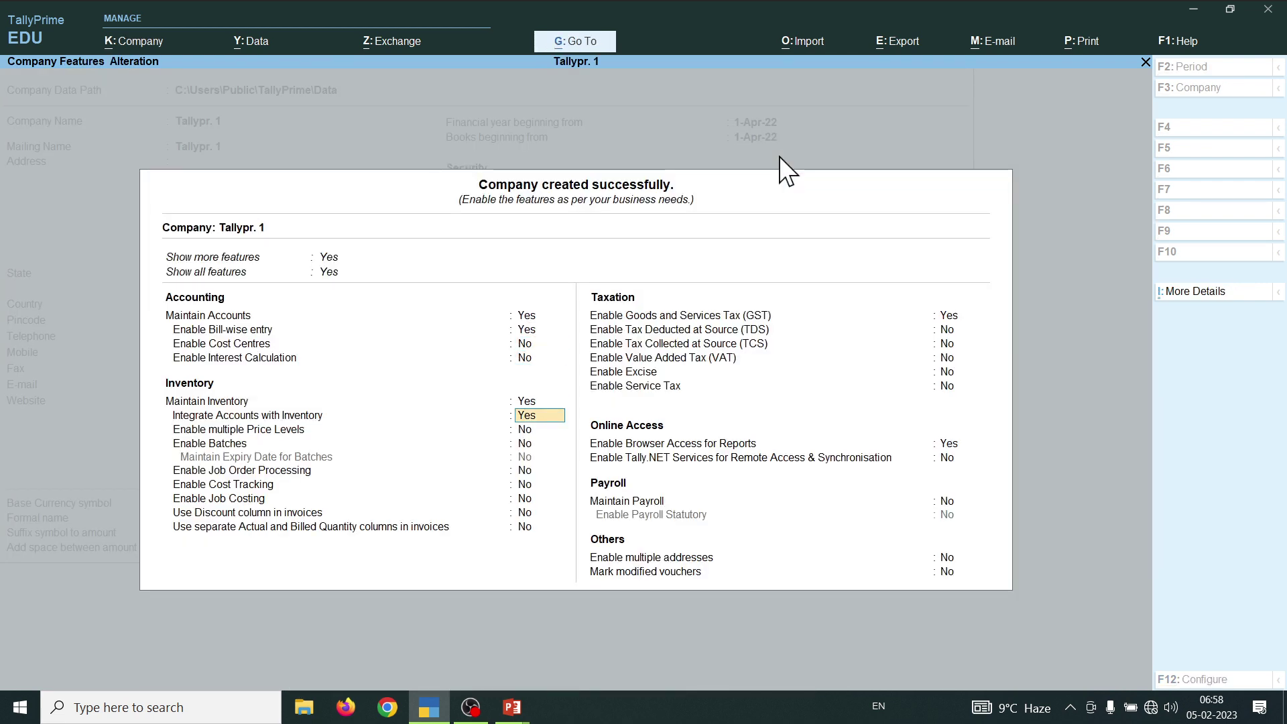
{"action": "key", "text": "Return"}
{"action": "key", "text": "Return"}
{"action": "key", "text": "Return"}
{"action": "key", "text": "Return"}
{"action": "key", "text": "Return"}
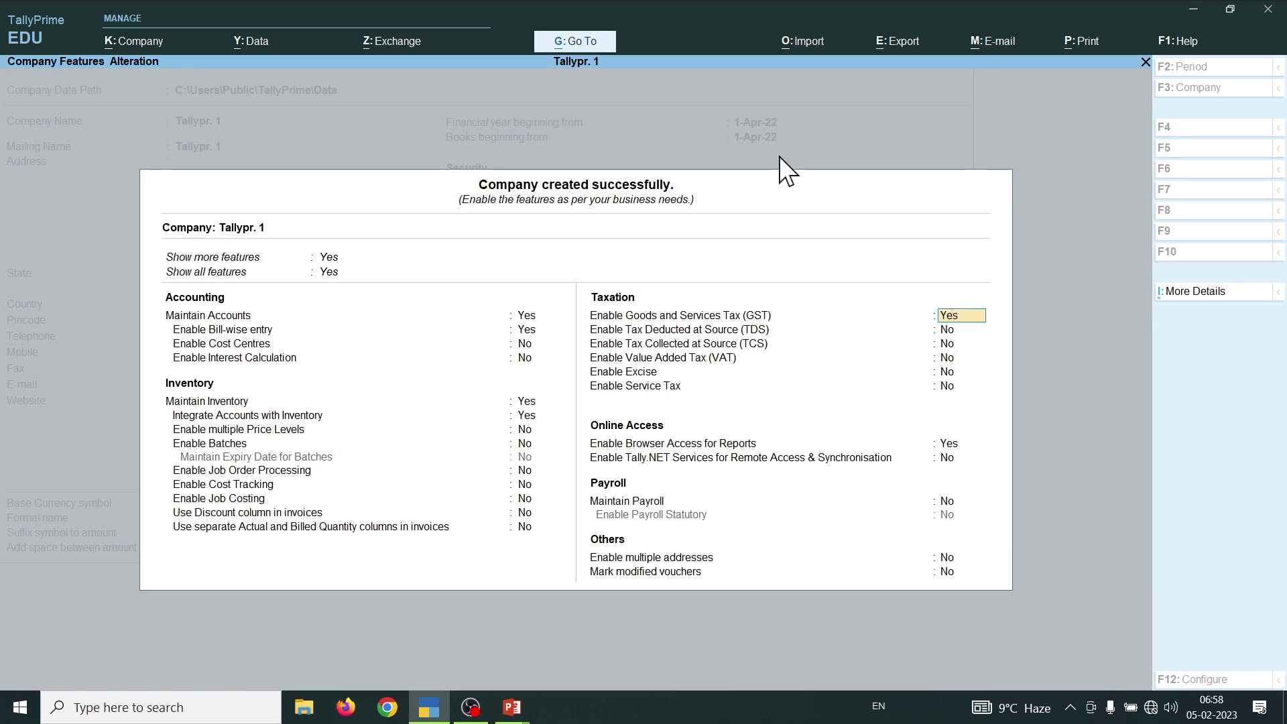
{"action": "key", "text": "Return"}
{"action": "key", "text": "Return"}
{"action": "key", "text": "Return"}
{"action": "key", "text": "Return"}
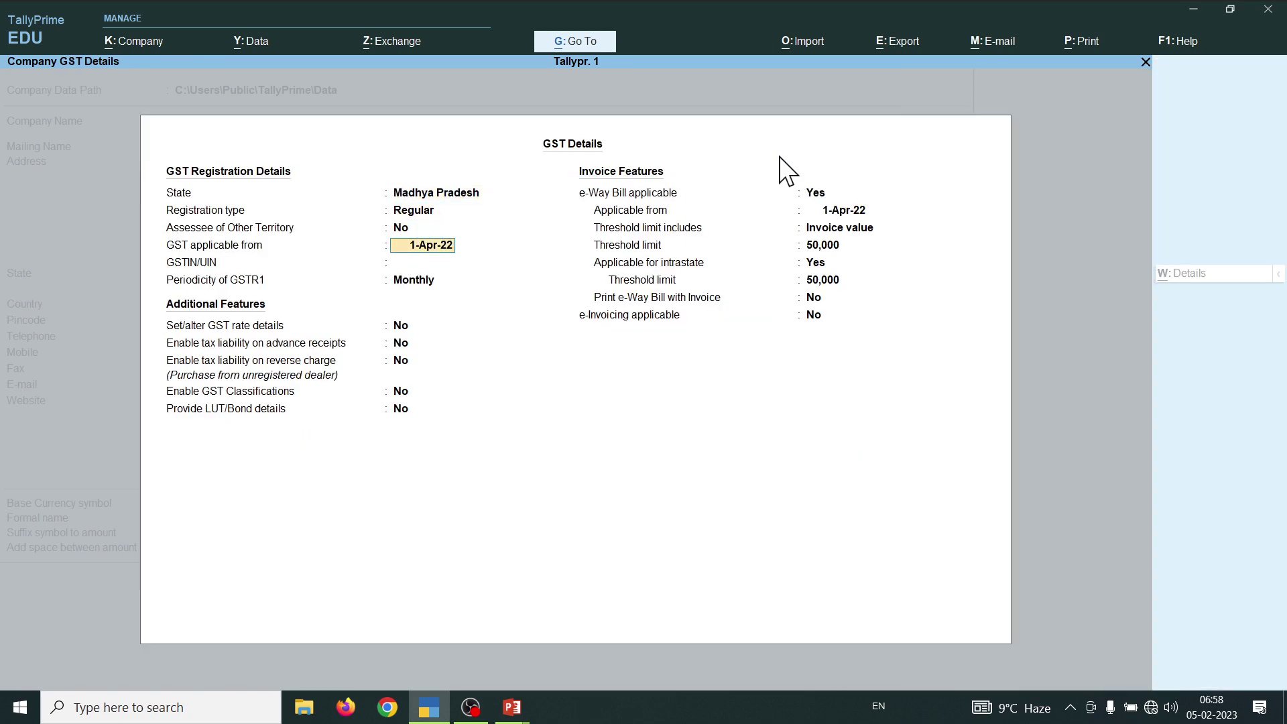
{"action": "key", "text": "Return"}
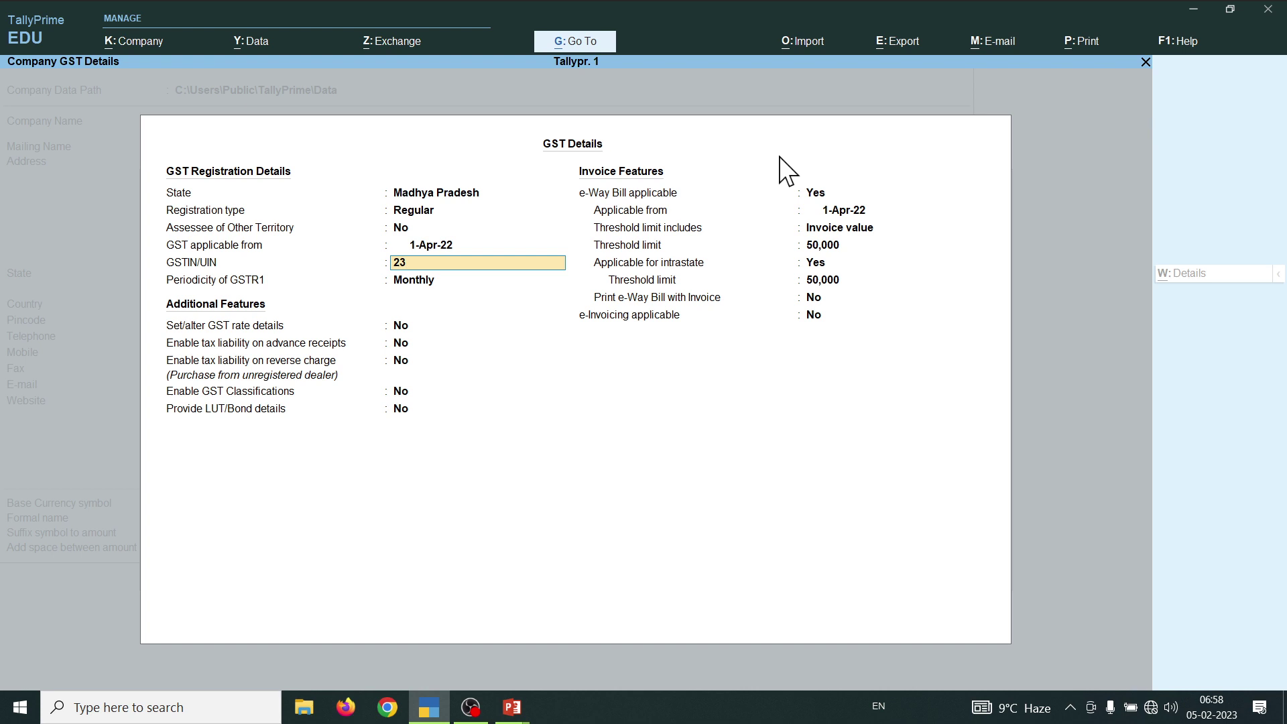
- Keep monthly GSTR1, set e-Way Bill applicable to No, and accept the company features
{"action": "key", "text": "Return"}
{"action": "key", "text": "Return"}
{"action": "key", "text": "Return"}
{"action": "key", "text": "Return"}
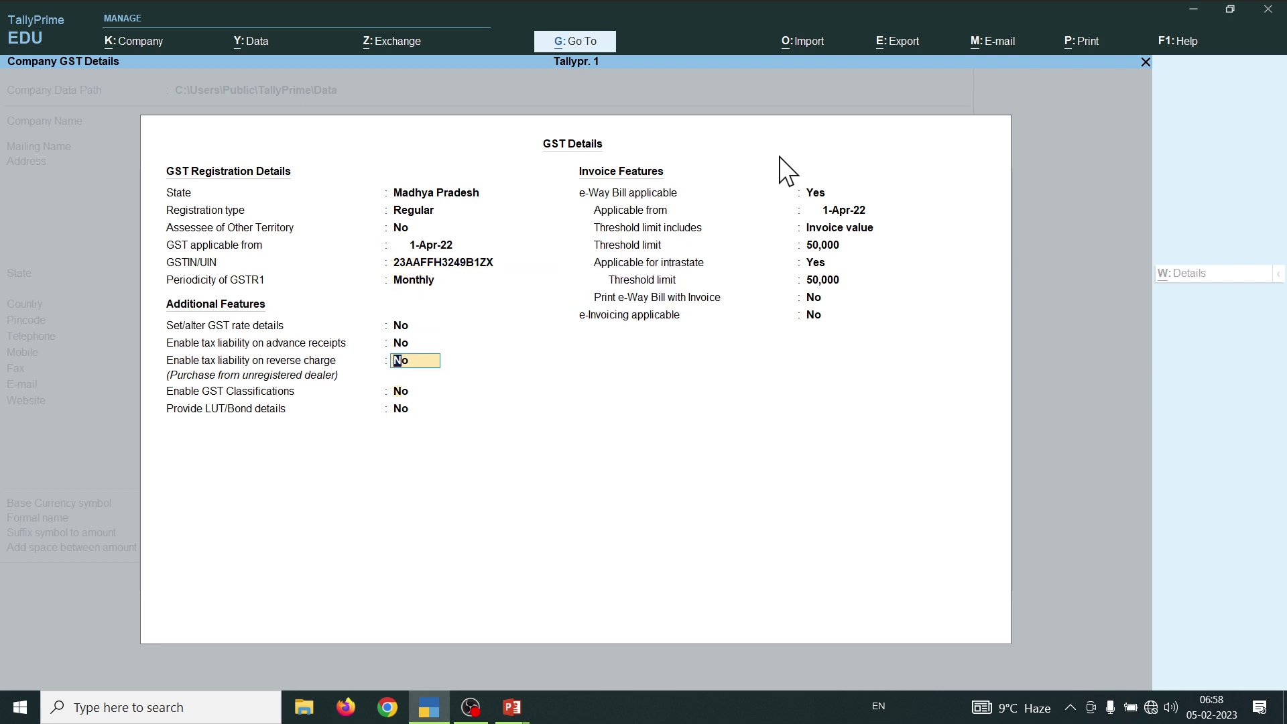
{"action": "key", "text": "Return"}
{"action": "key", "text": "Return"}
{"action": "key", "text": "Return"}
{"action": "key", "text": "n"}
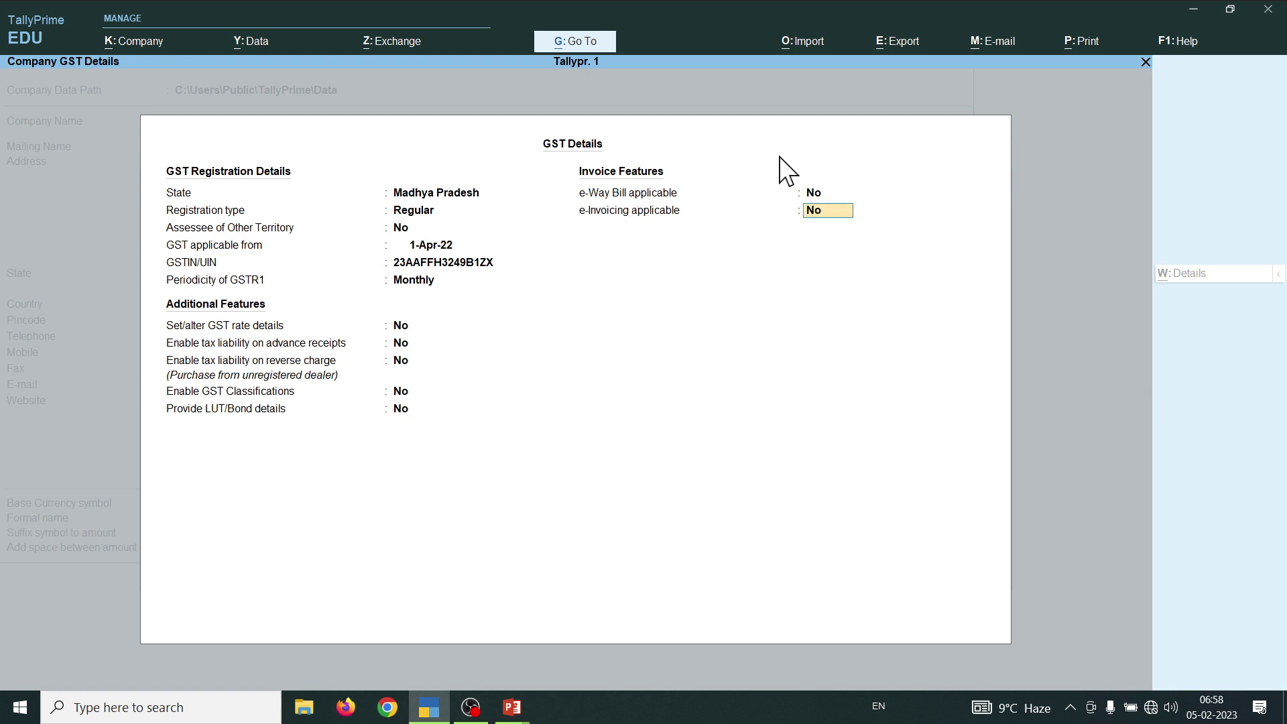
{"action": "key", "text": "Return"}
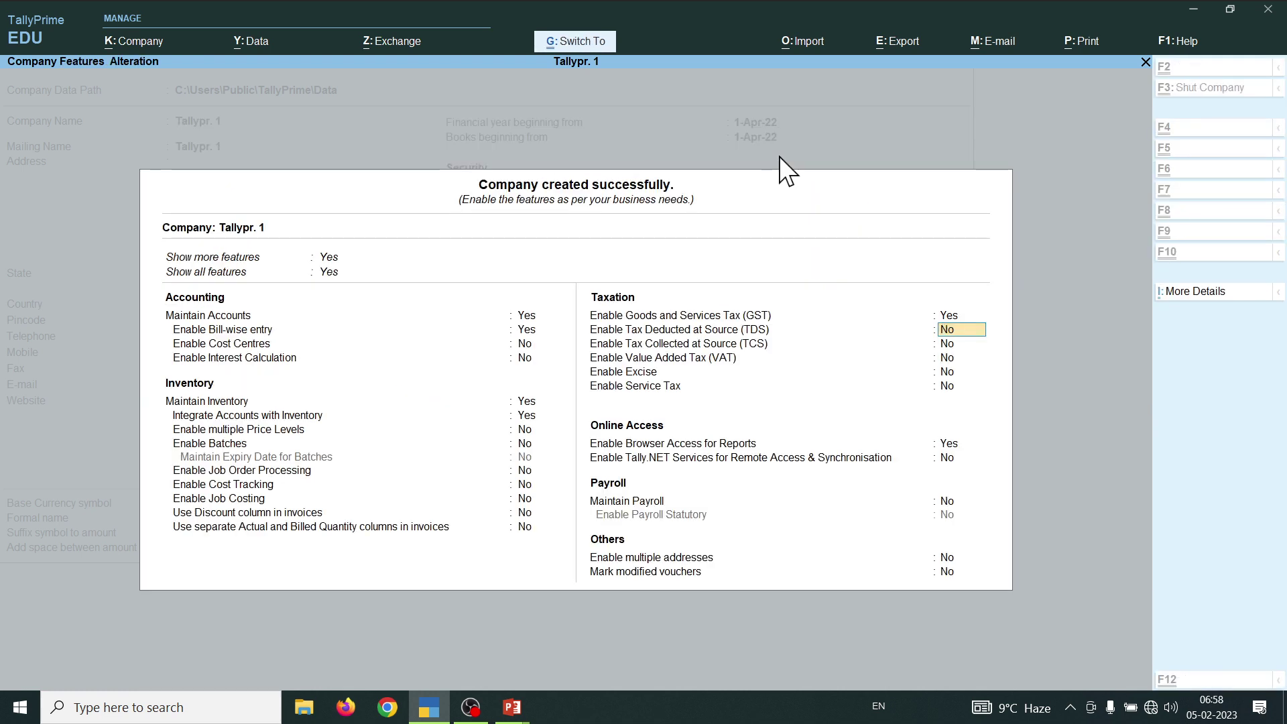
{"action": "key", "text": "ctrl+a"}
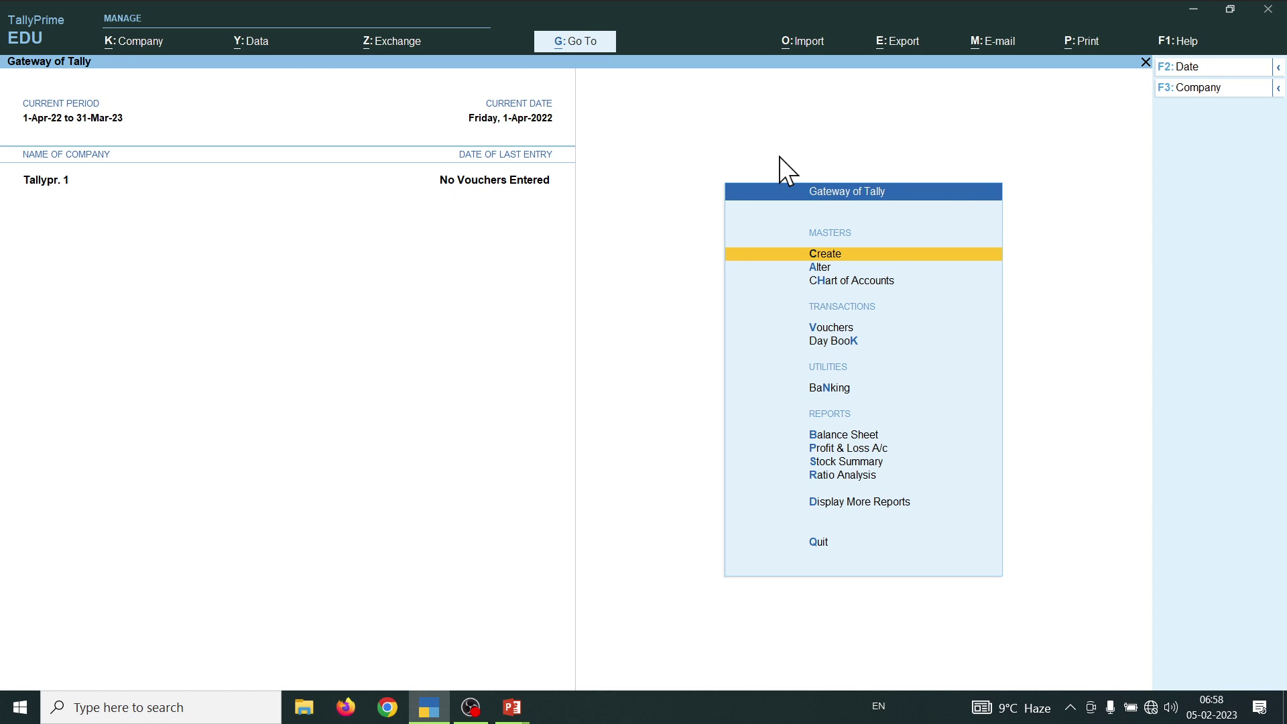
- Open voucher entry for Tallypr. 1 from the Gateway of Tally menu
{"action": "key", "text": "Down"}
{"action": "key", "text": "Down"}
{"action": "key", "text": "Down"}
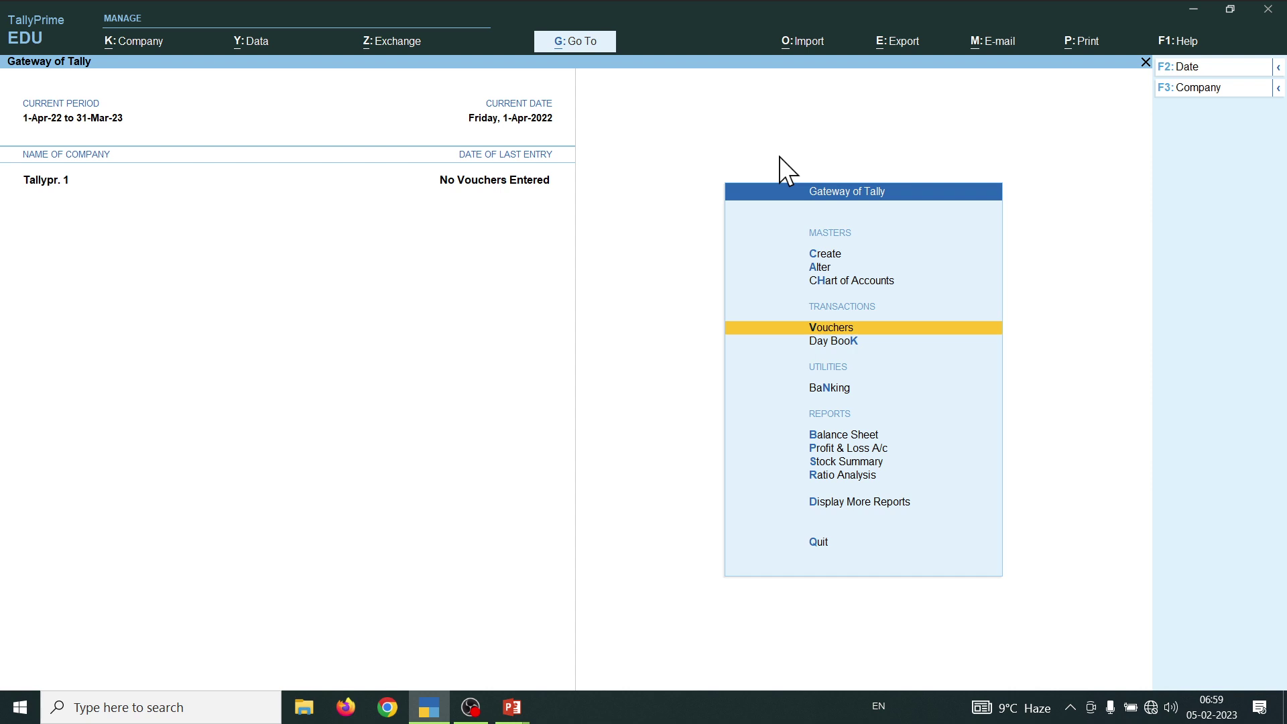
{"action": "key", "text": "Up"}
{"action": "key", "text": "Up"}
{"action": "key", "text": "Up"}
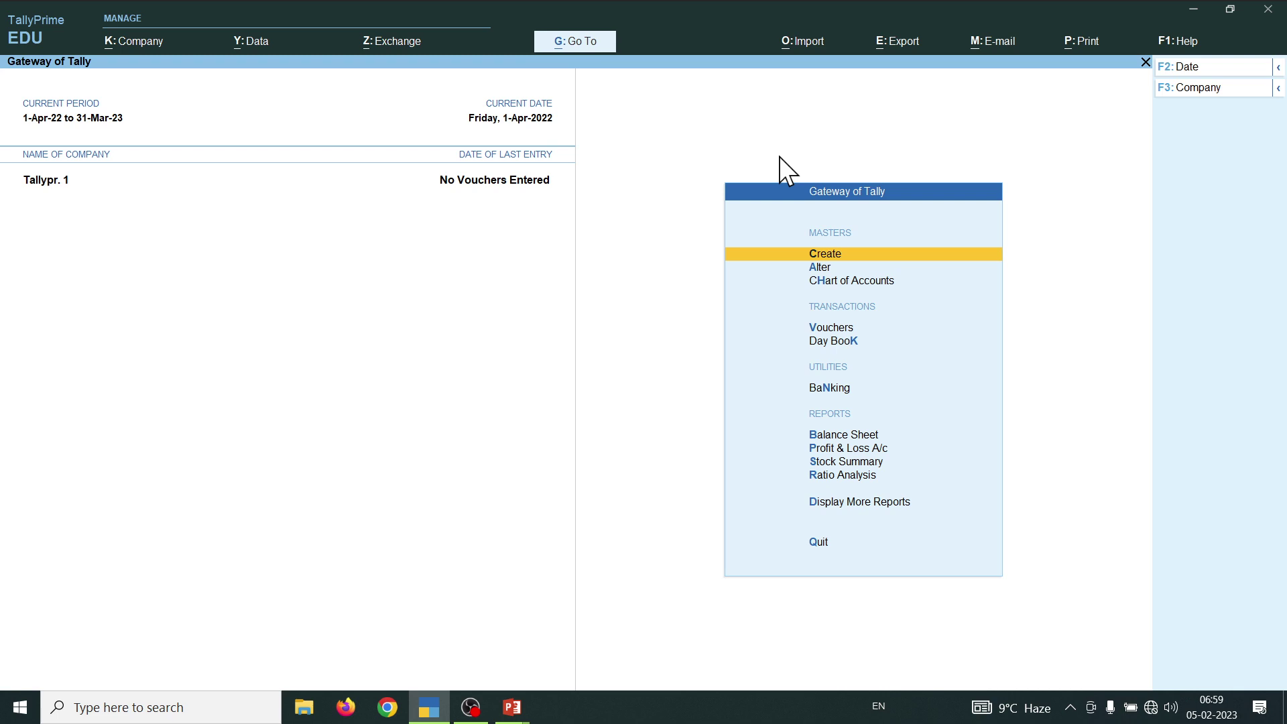
{"action": "key", "text": "v"}
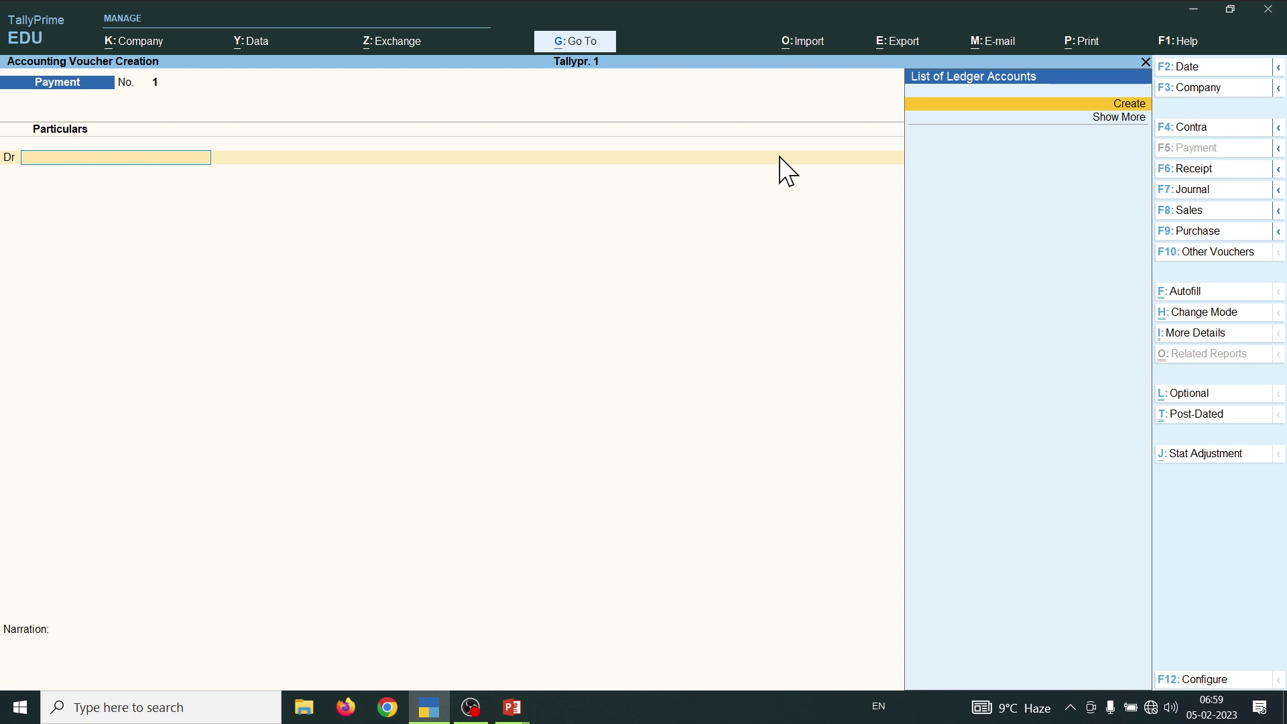
- Check the transactions slide, then switch the new voucher to Receipt No. 1
{"action": "key", "text": "alt+Tab"}
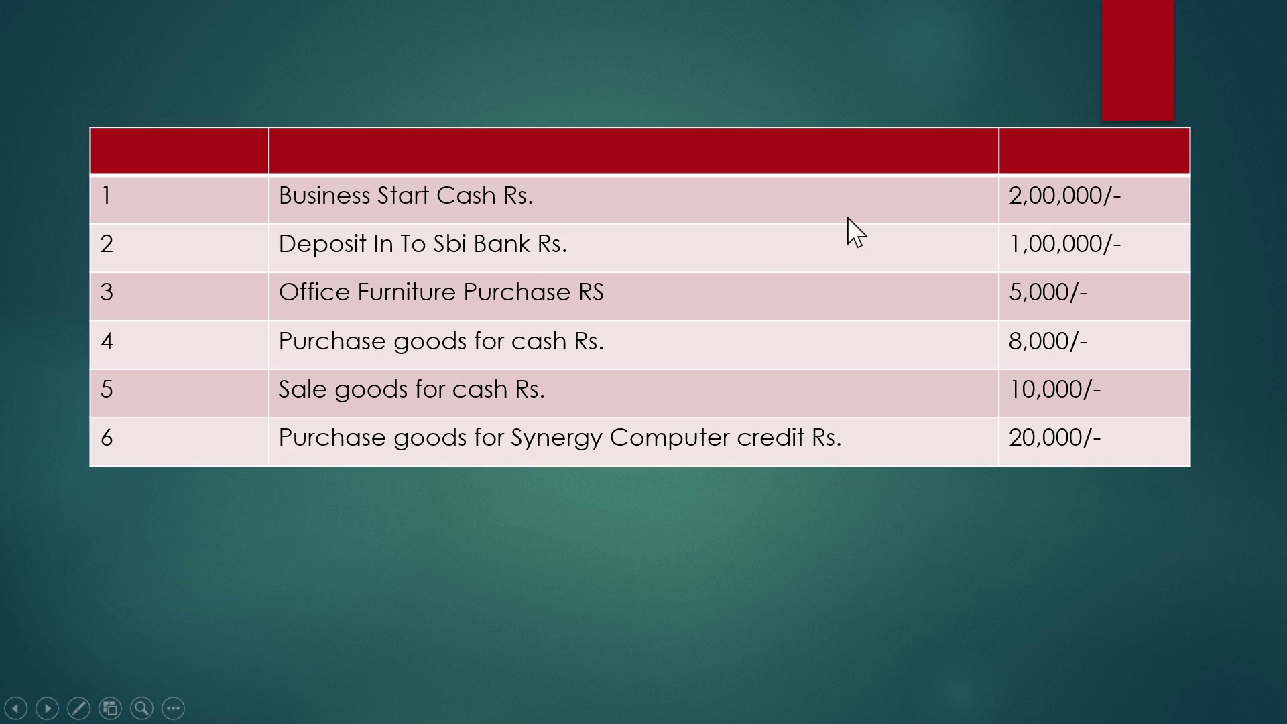
{"action": "key", "text": "alt+Tab"}
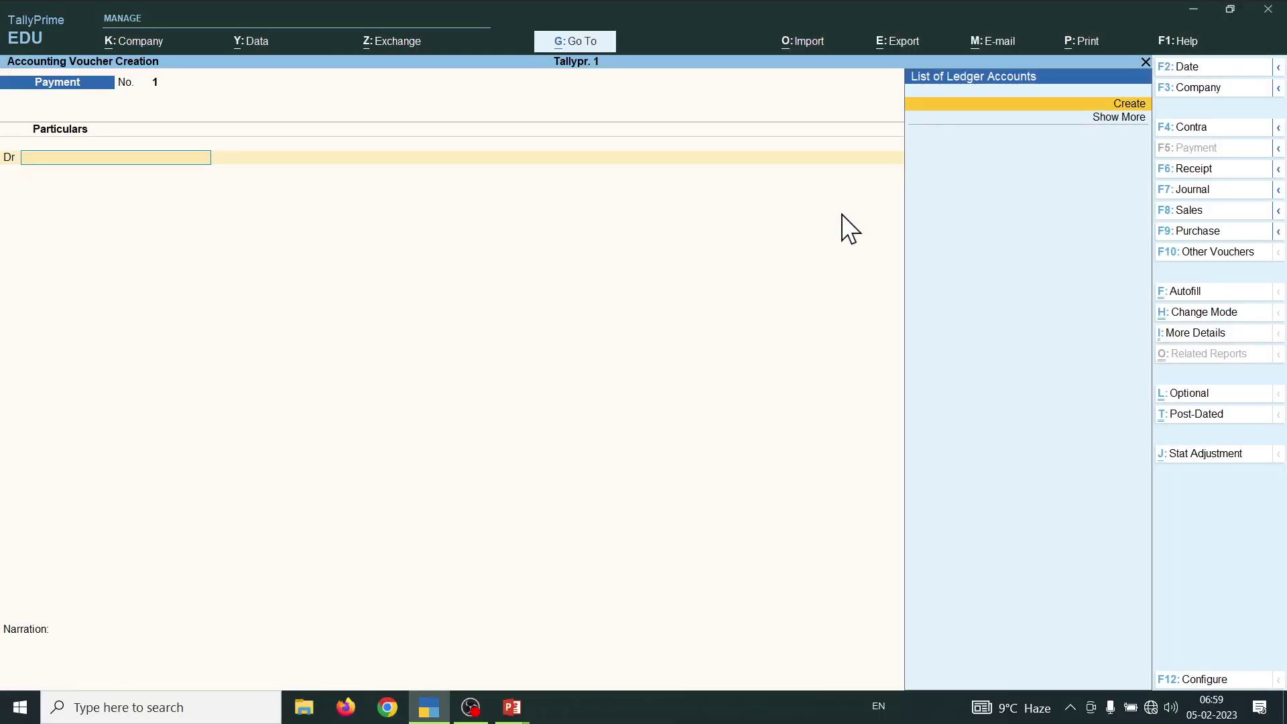
{"action": "key", "text": "F6"}
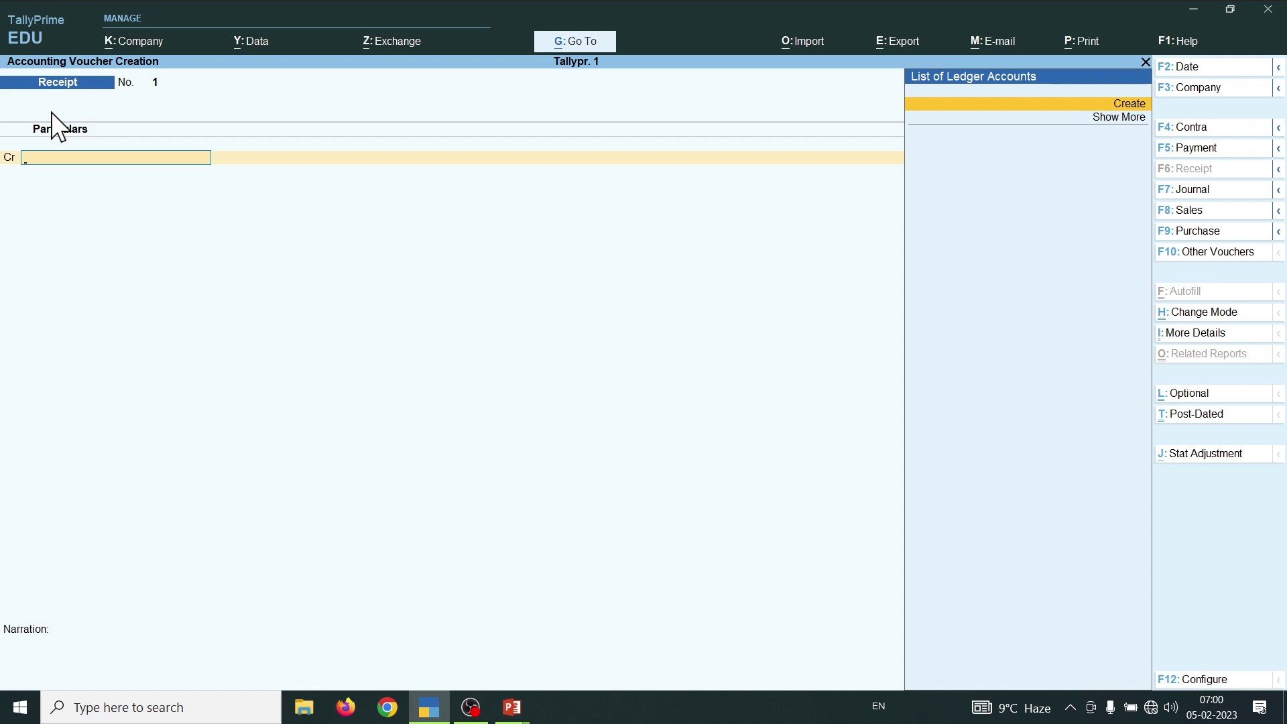
- Create the Capital A/cc ledger under the Capital Account group
{"action": "key", "text": "alt+c"}
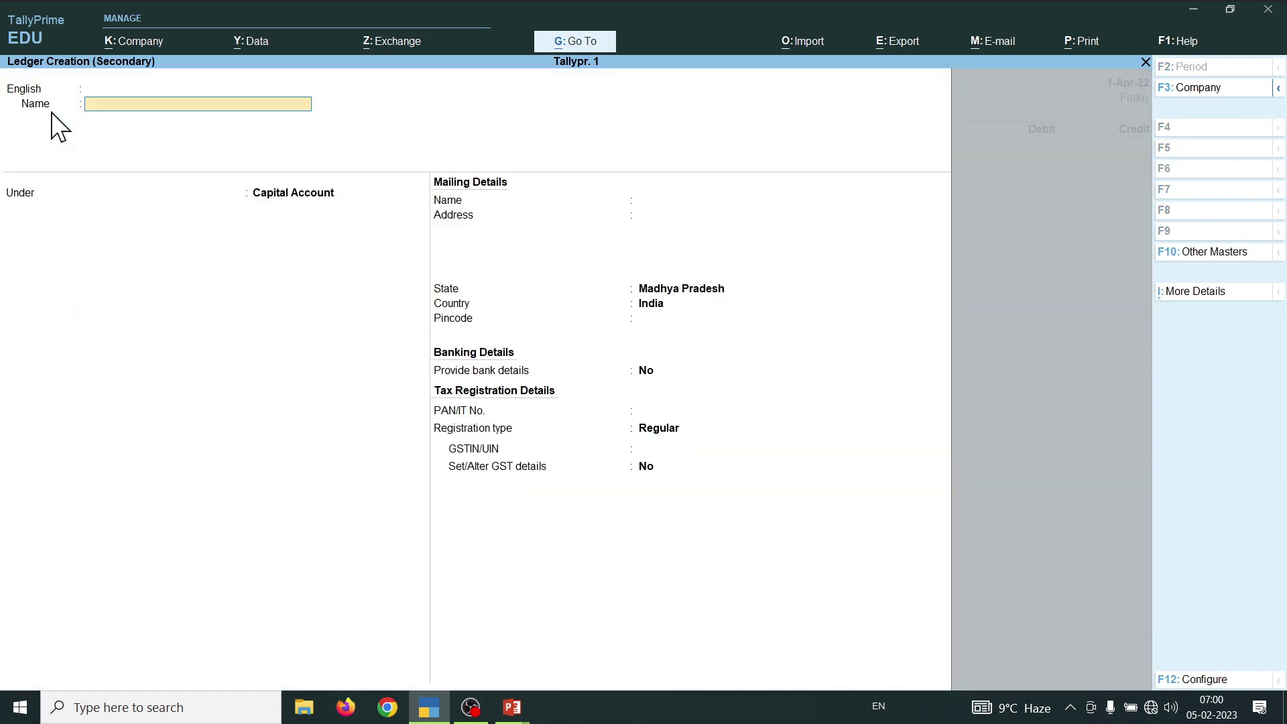
{"action": "type", "text": "Capital a/cc"}
{"action": "key", "text": "Return"}
{"action": "key", "text": "Return"}
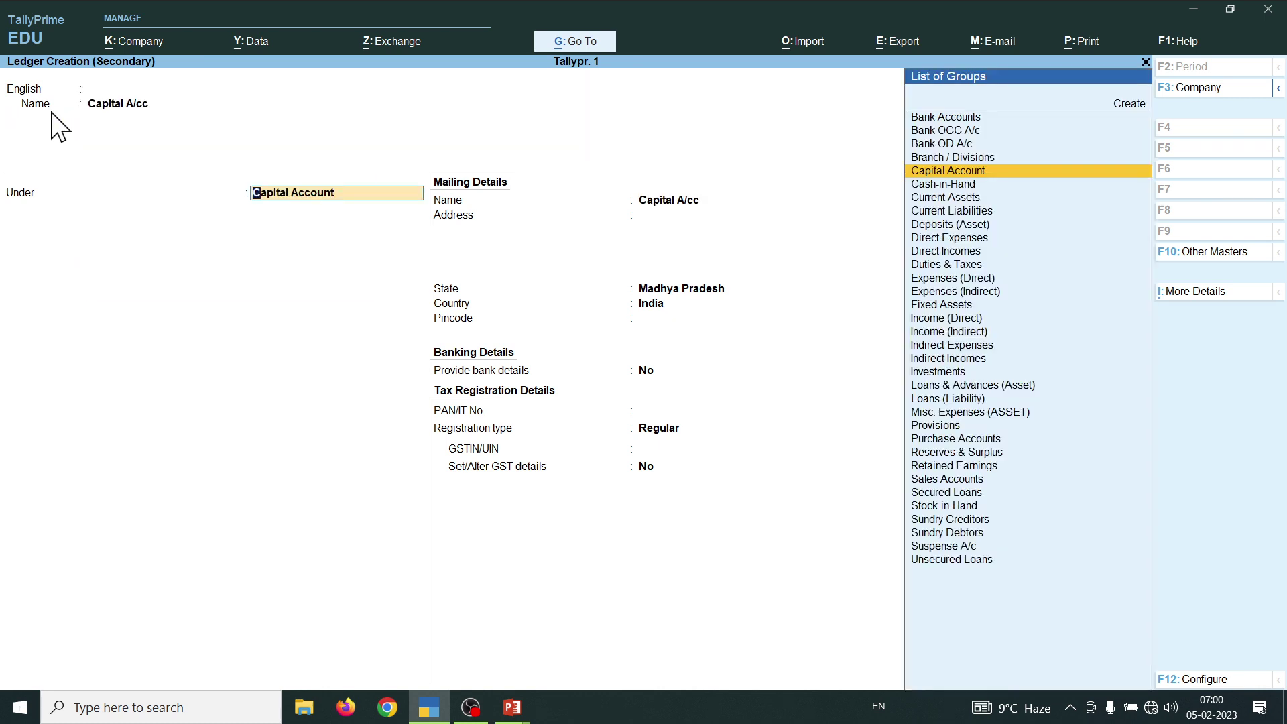
{"action": "key", "text": "Return"}
{"action": "key", "text": "Return"}
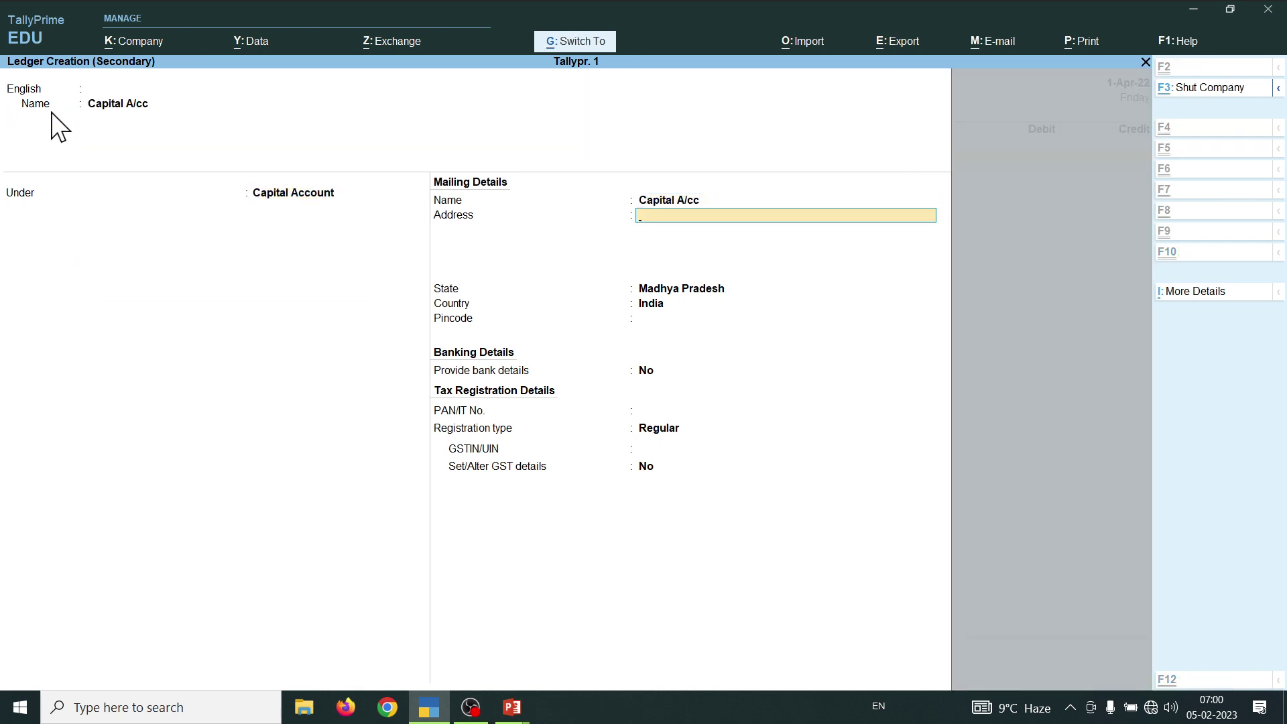
{"action": "key", "text": "ctrl+a"}
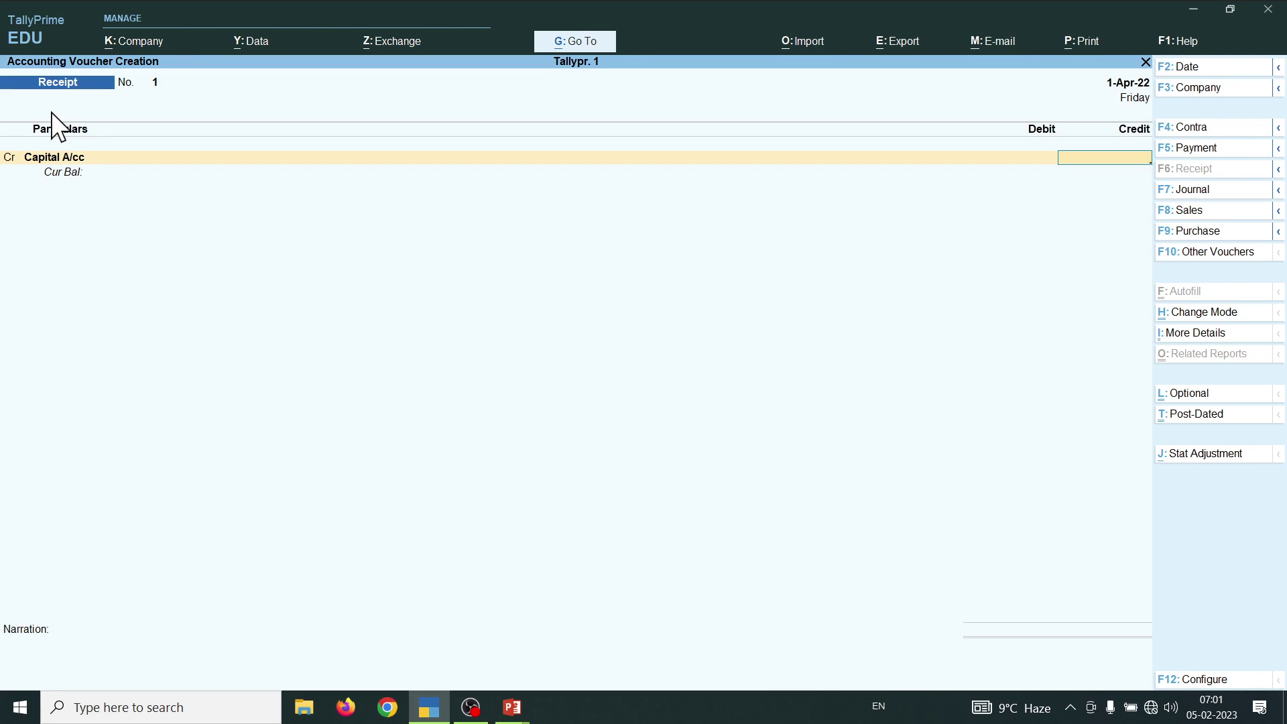
- Credit Capital A/cc and debit Cash 2,00,000, then save receipt voucher No. 1
{"action": "type", "text": "20000"}
{"action": "key", "text": "Return"}
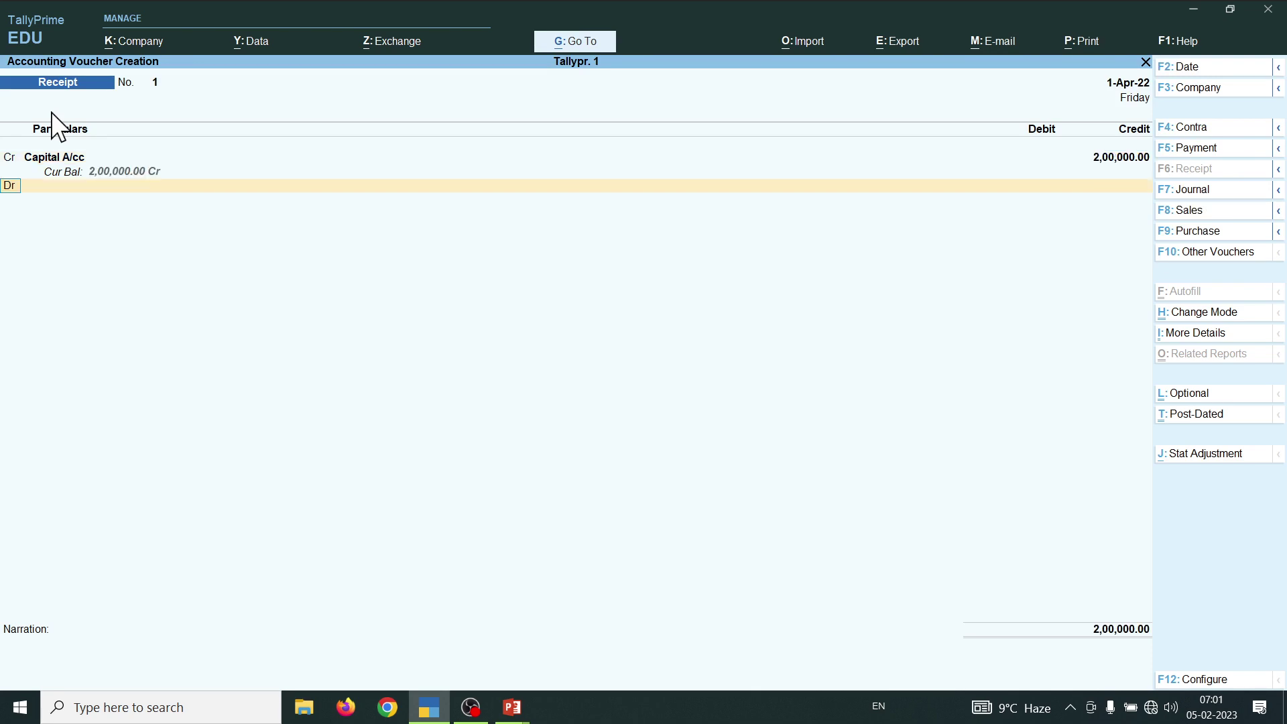
{"action": "key", "text": "Return"}
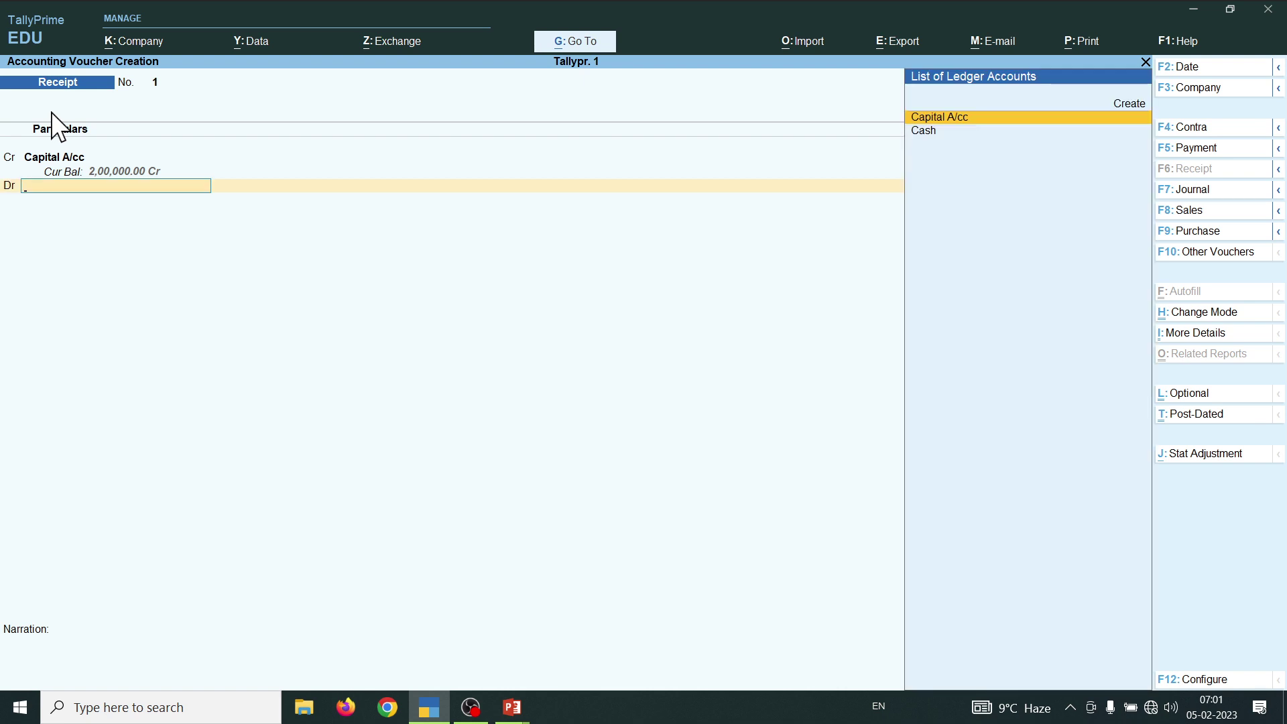
{"action": "key", "text": "Down"}
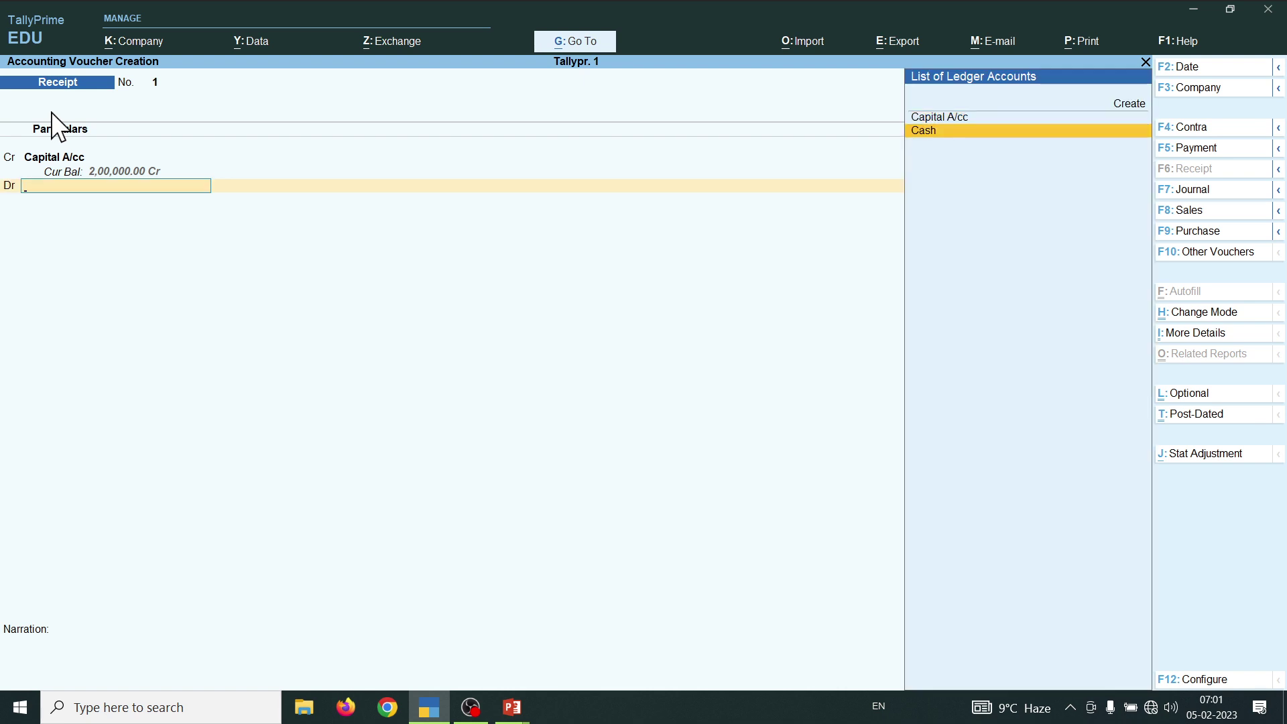
{"action": "key", "text": "Return"}
{"action": "key", "text": "Return"}
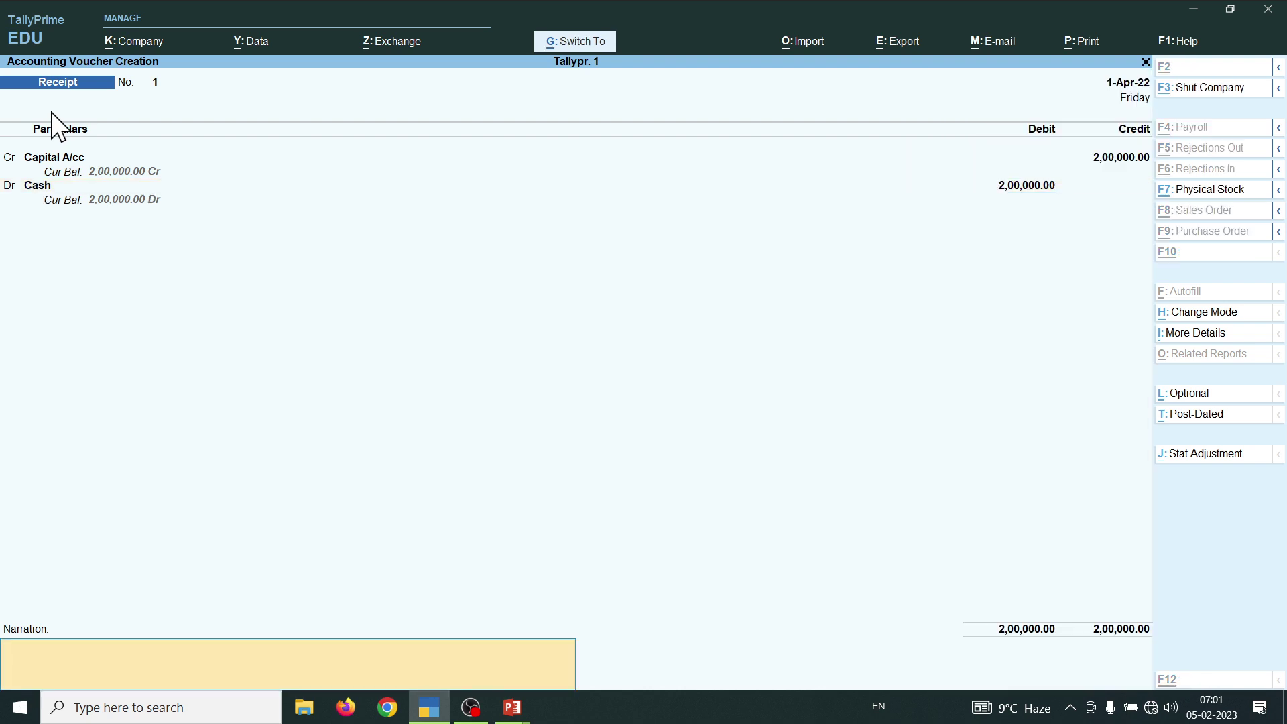
{"action": "key", "text": "ctrl+a"}
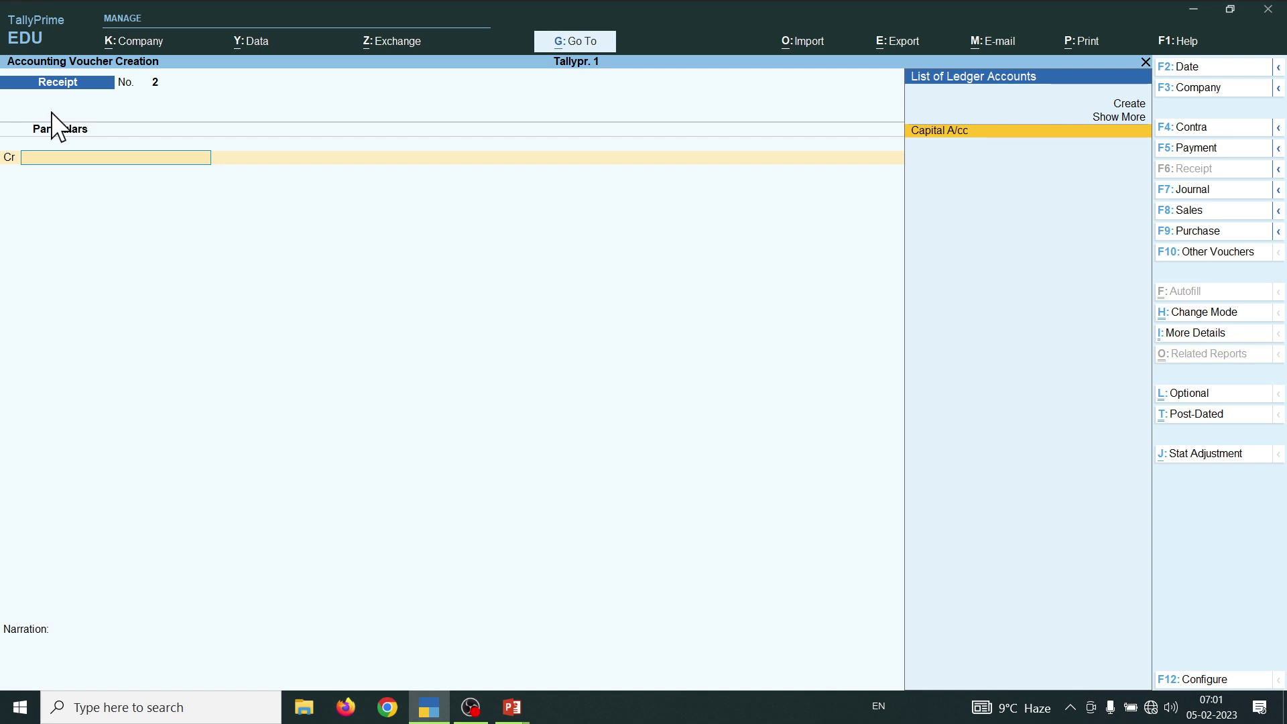
- Check the transactions slide, then switch the voucher to Contra No. 1 for the bank deposit
{"action": "key", "text": "alt+Tab"}
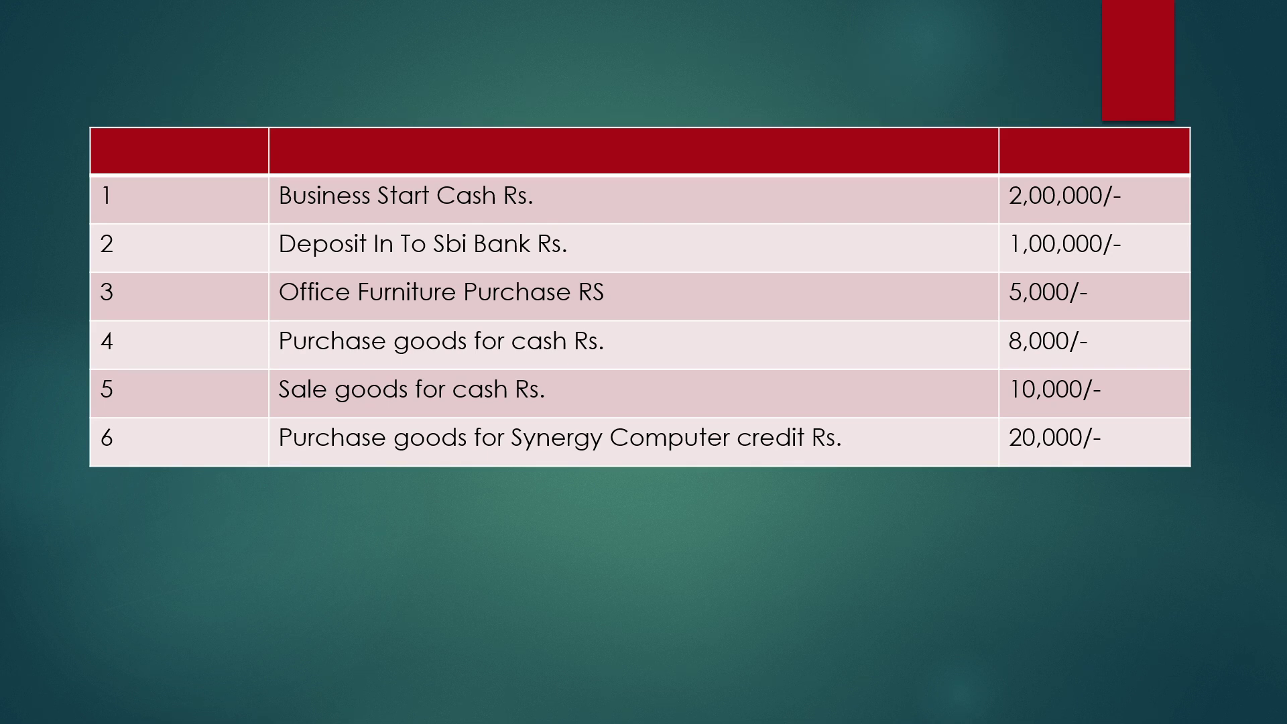
{"action": "key", "text": "alt+Tab"}
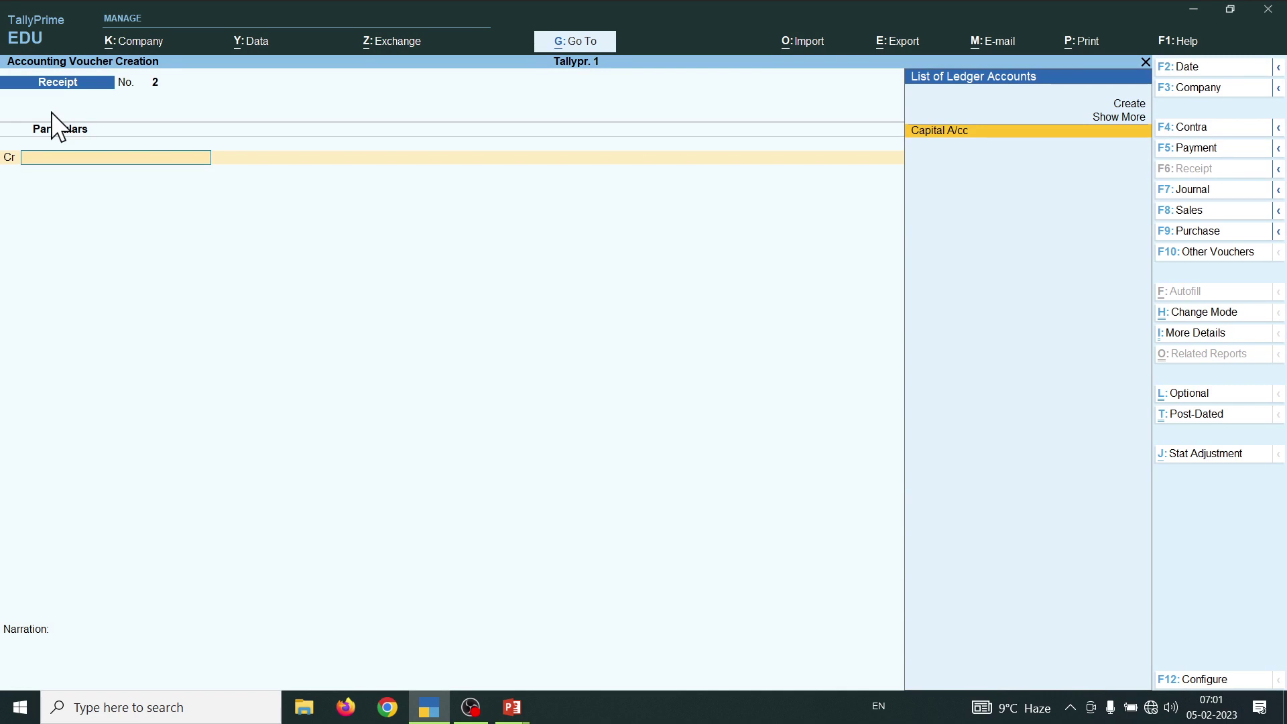
{"action": "key", "text": "F4"}
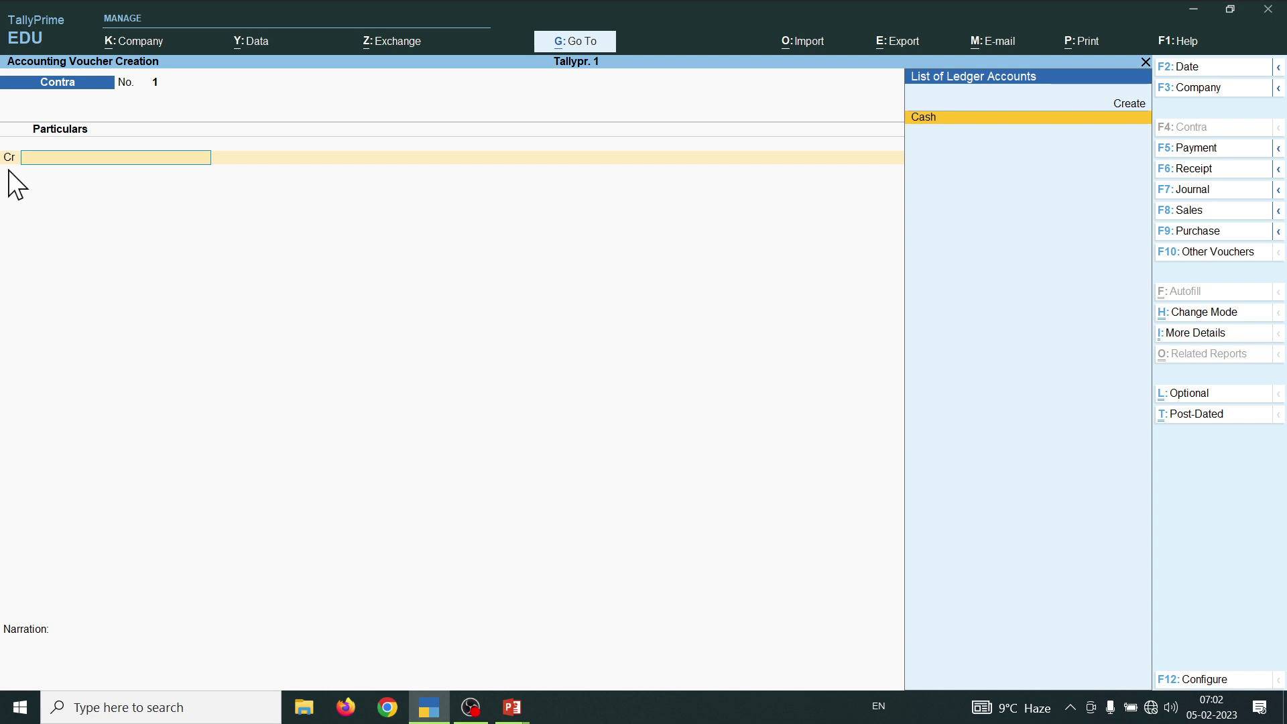
- Credit Cash 1,00,000 on the contra voucher
{"action": "type", "text": "c"}
{"action": "key", "text": "Return"}
{"action": "type", "text": "100000"}
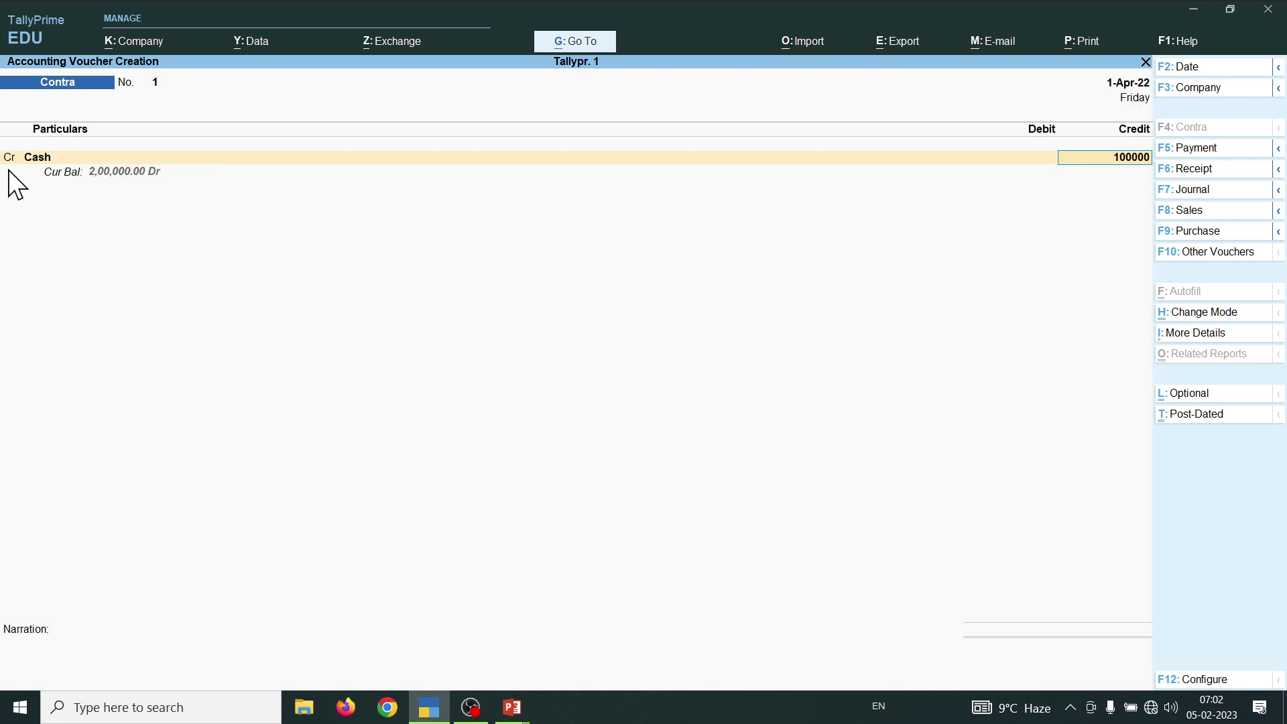
{"action": "key", "text": "Return"}
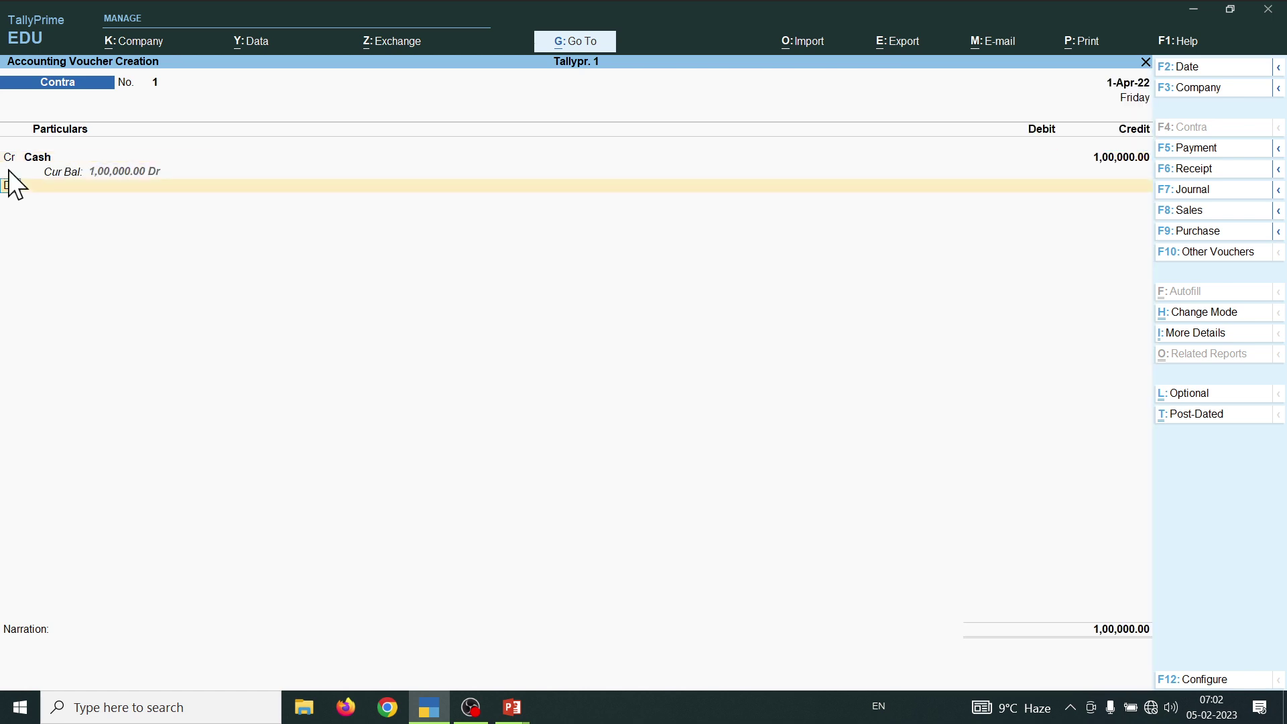
{"action": "key", "text": "Return"}
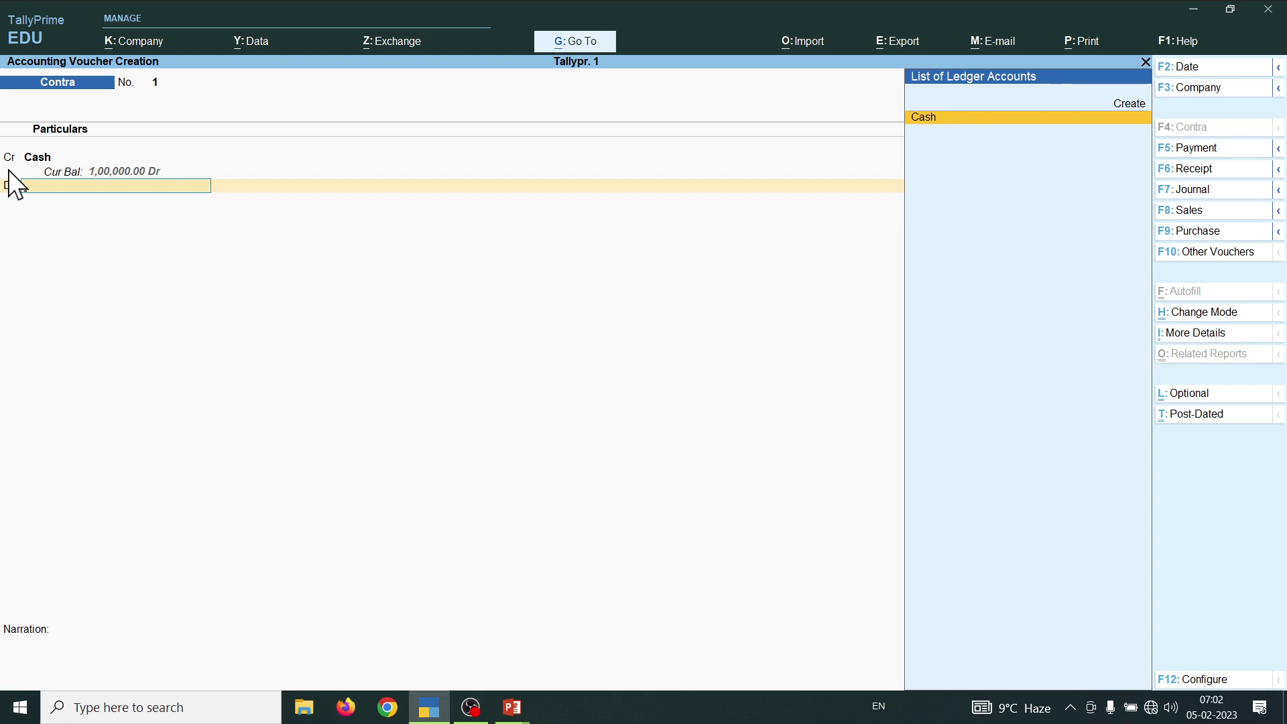
- Create a new ledger 'Sbi Bank' under Bank Accounts for the debit line
{"action": "key", "text": "alt+c"}
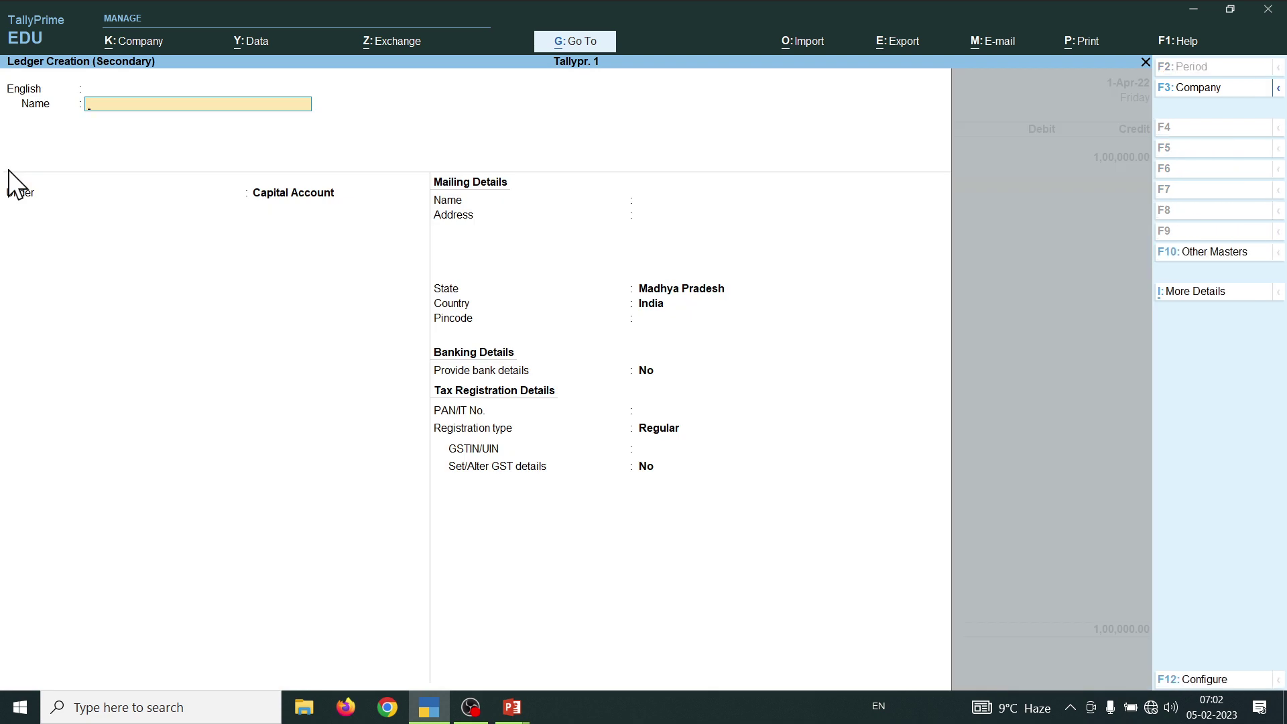
{"action": "type", "text": "Sbi Bank"}
{"action": "key", "text": "Return"}
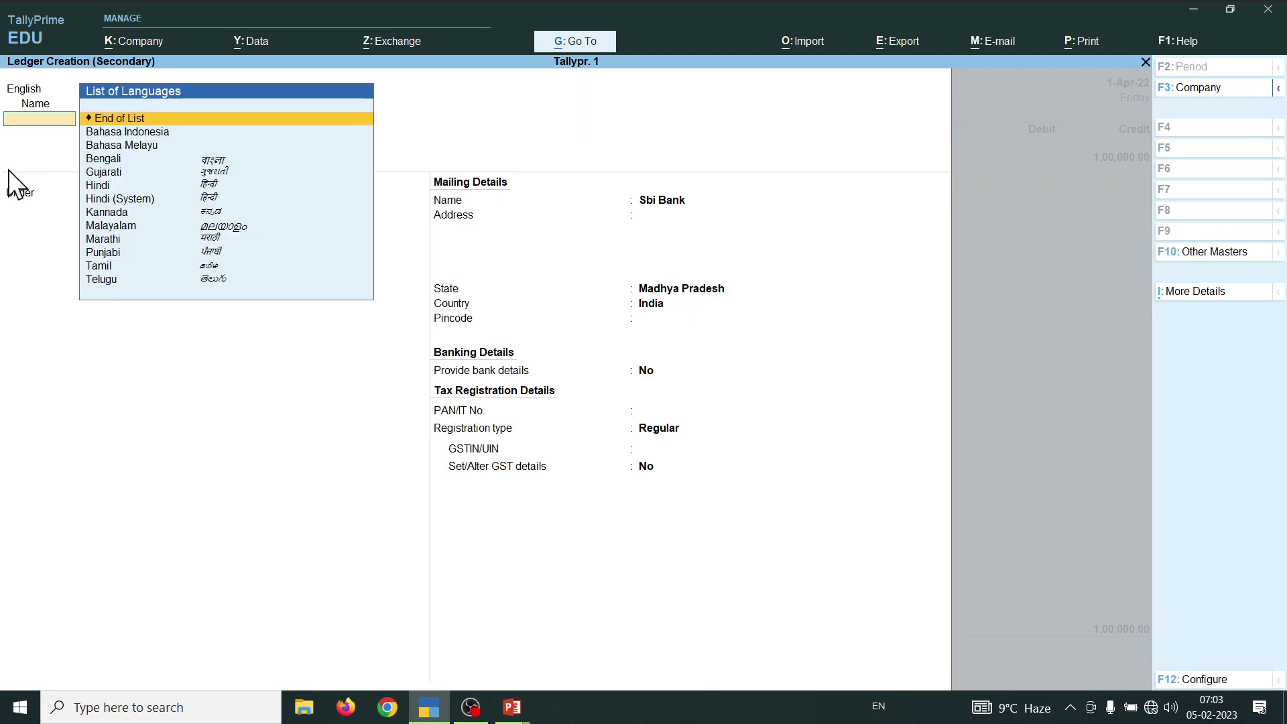
{"action": "key", "text": "Return"}
{"action": "type", "text": "B"}
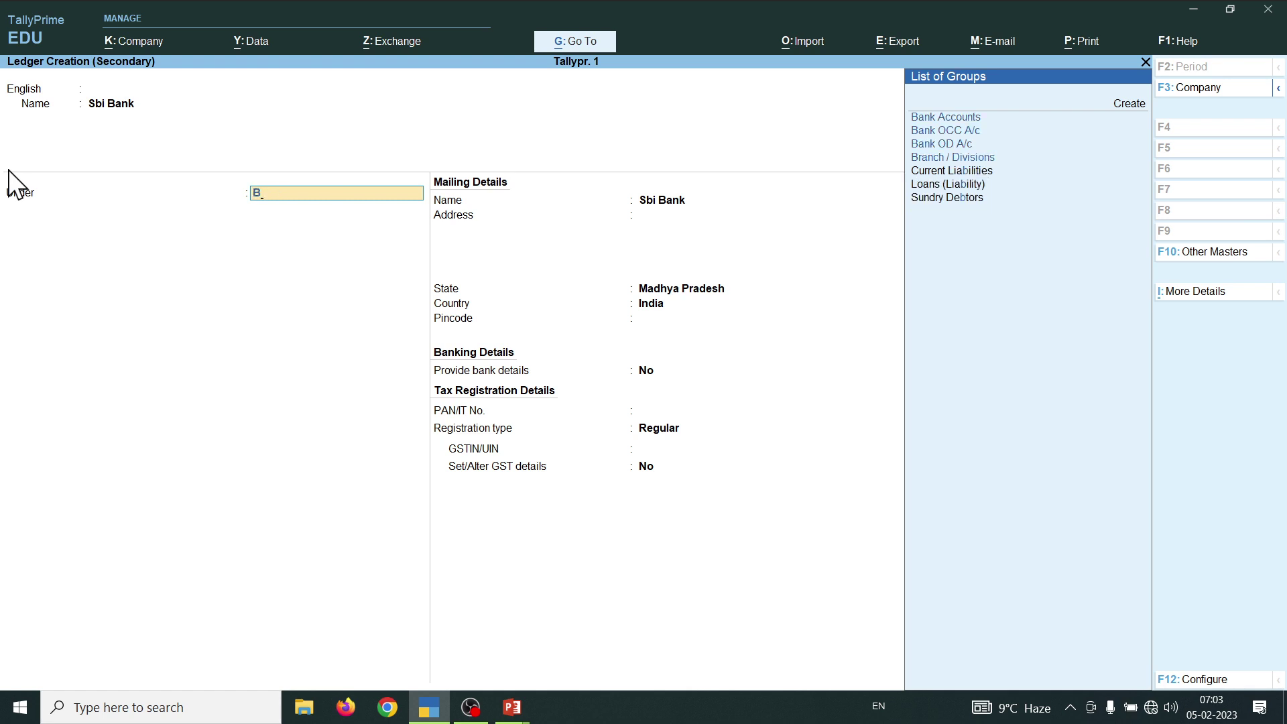
{"action": "key", "text": "Up"}
{"action": "key", "text": "Up"}
{"action": "key", "text": "Up"}
{"action": "key", "text": "Return"}
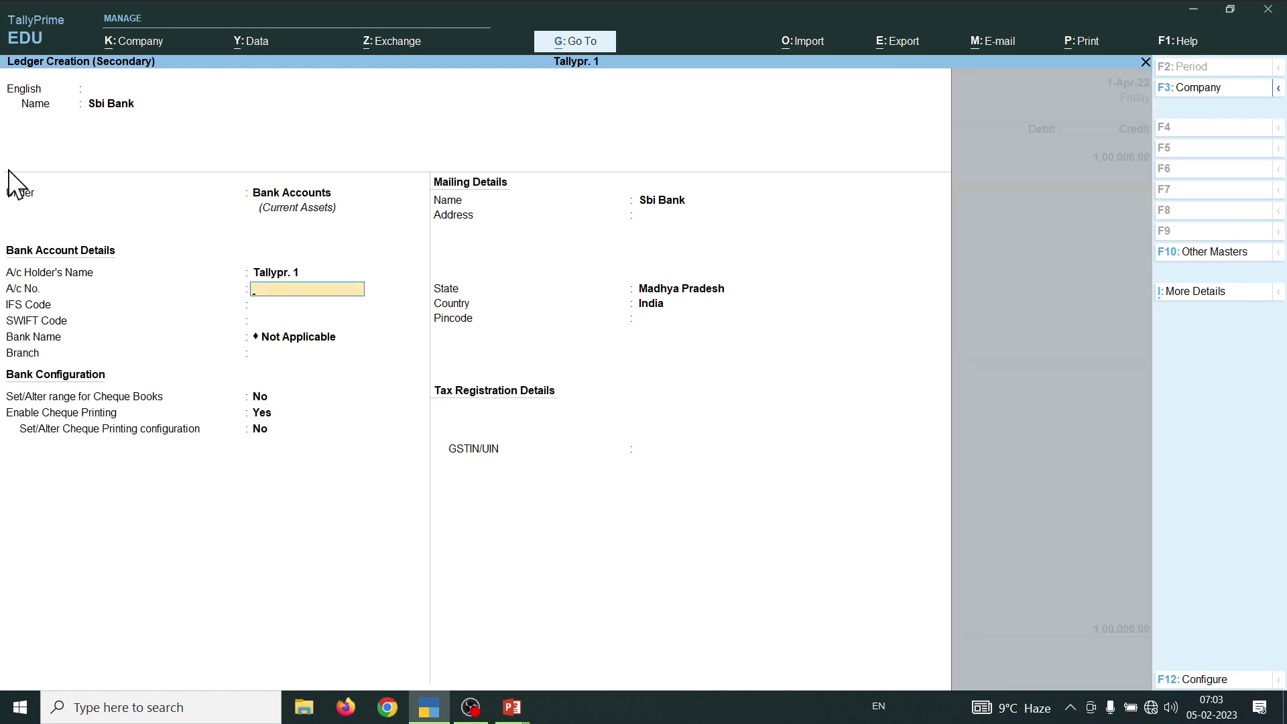
{"action": "key", "text": "Return"}
{"action": "key", "text": "Return"}
{"action": "key", "text": "Return"}
{"action": "key", "text": "Return"}
{"action": "key", "text": "Return"}
{"action": "key", "text": "Return"}
{"action": "key", "text": "Return"}
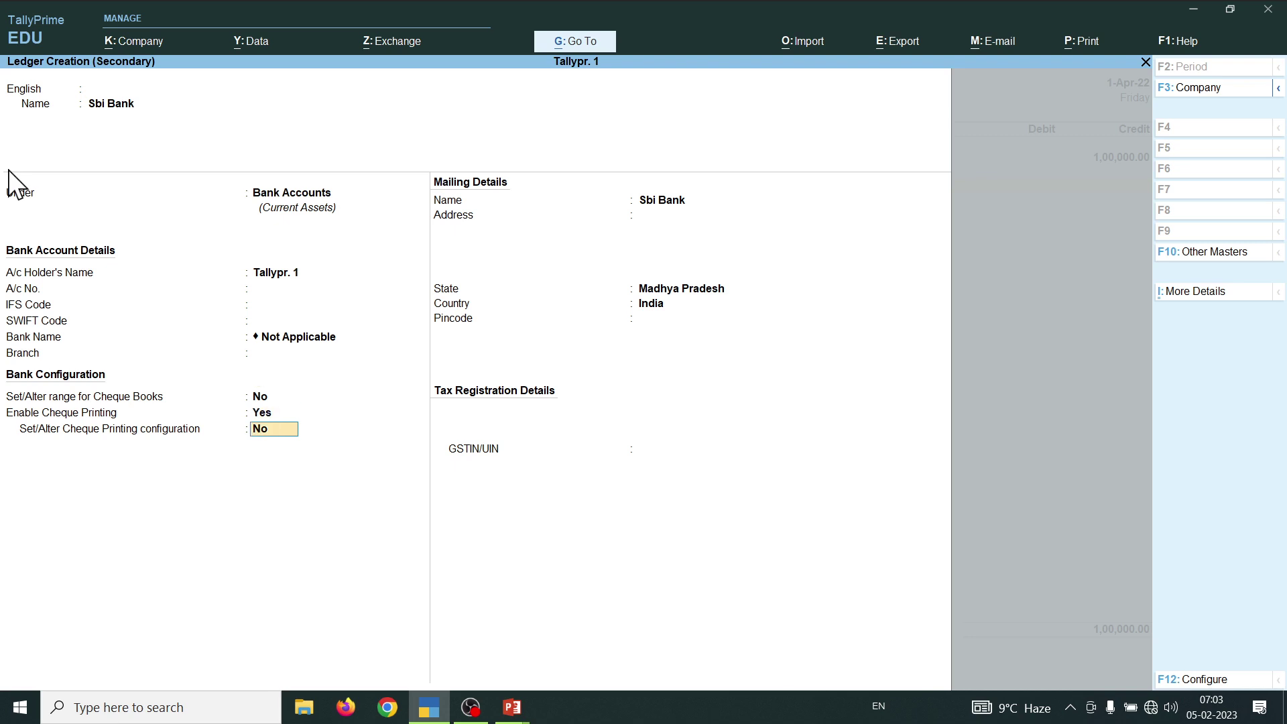
{"action": "key", "text": "Return"}
{"action": "key", "text": "ctrl"}
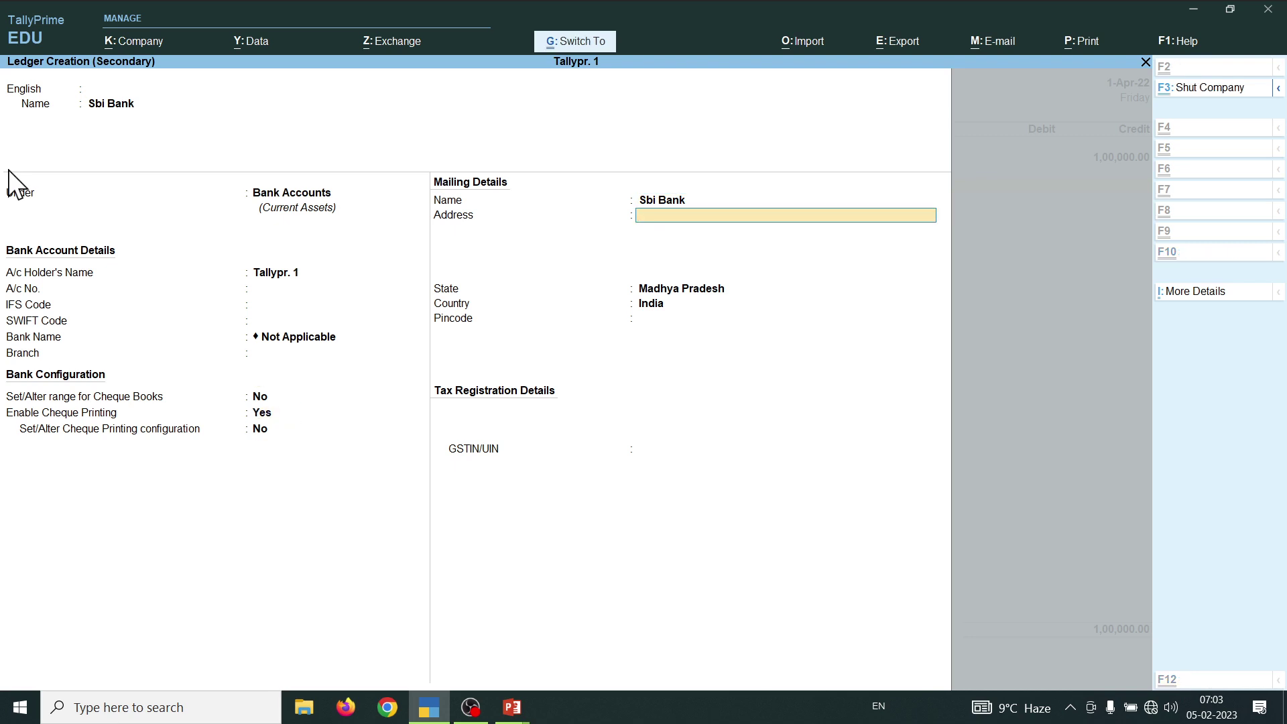
{"action": "key", "text": "ctrl+a"}
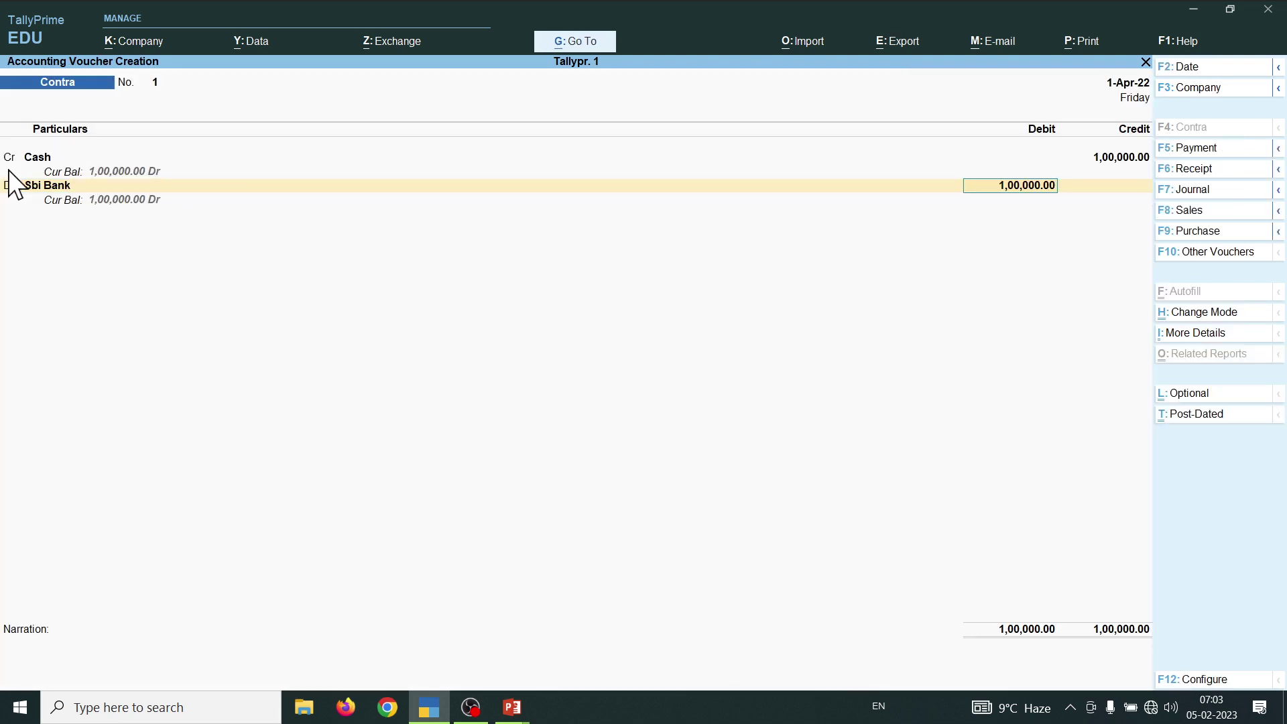
- Accept the 1,00,000 debit to Sbi Bank, skip denominations and bank allocations, and save Contra No. 1
{"action": "key", "text": "Return"}
{"action": "key", "text": "Return"}
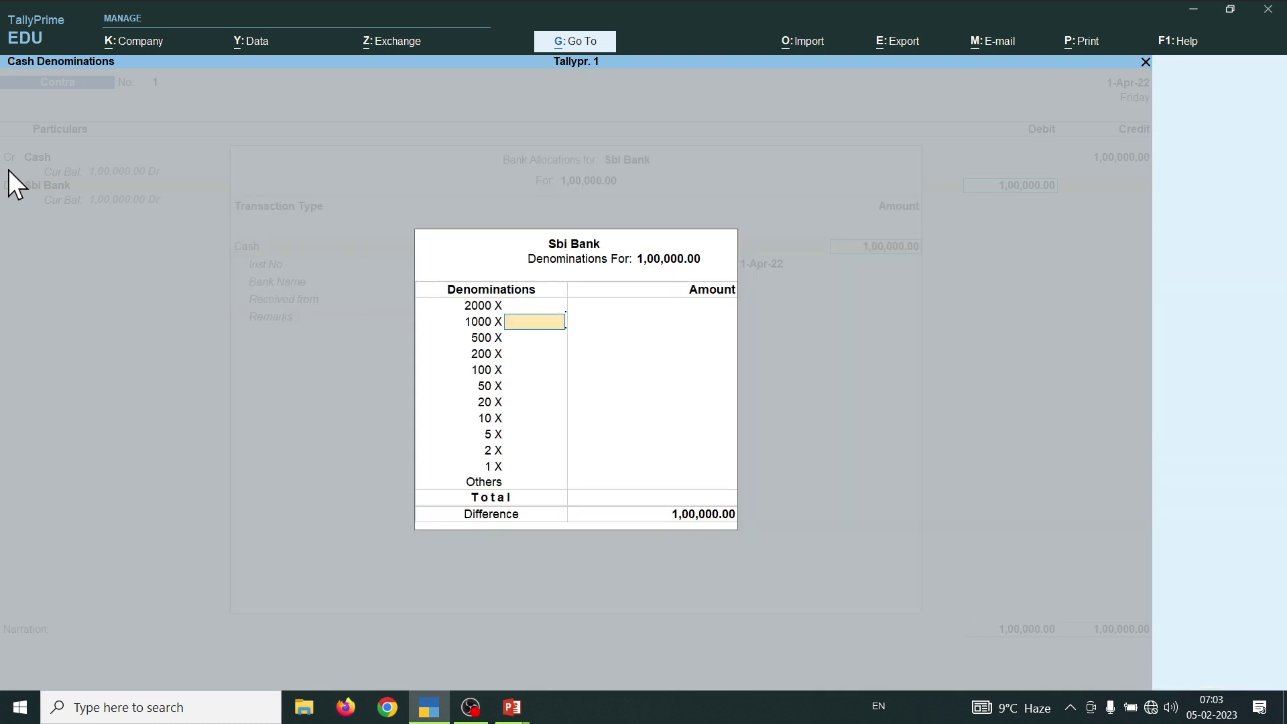
{"action": "key", "text": "Return"}
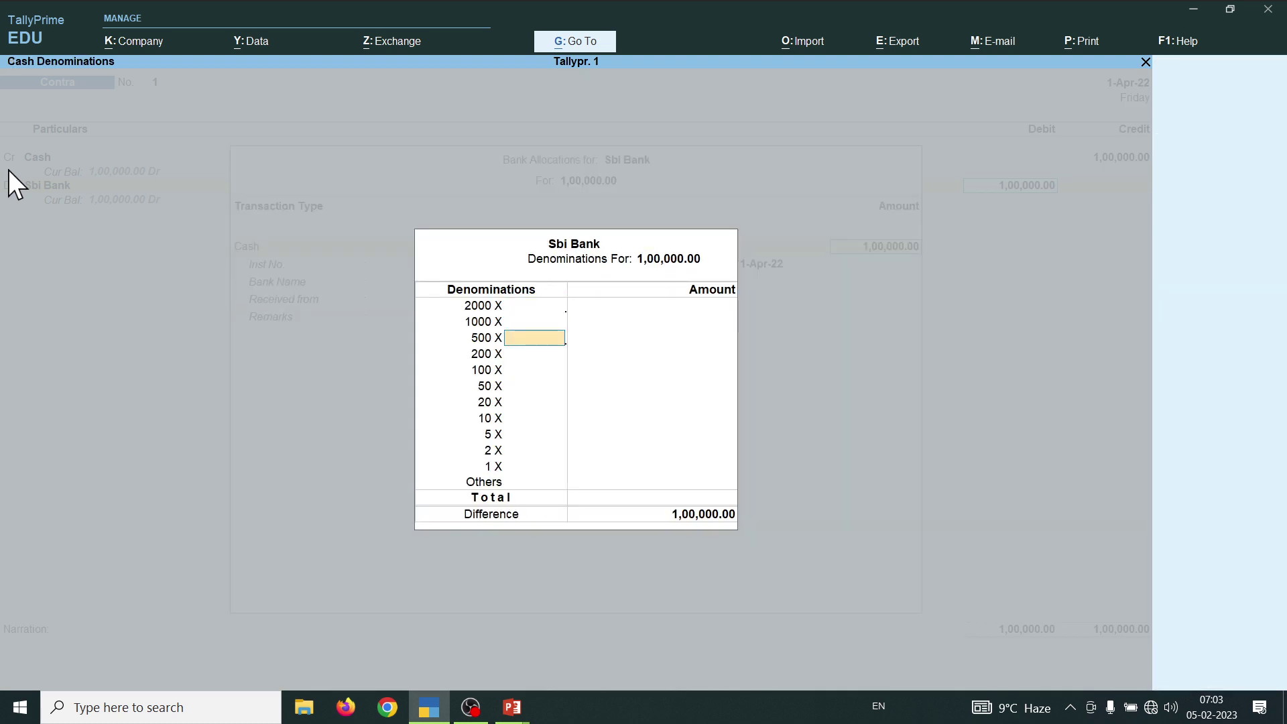
{"action": "key", "text": "Return"}
{"action": "key", "text": "ctrl+a"}
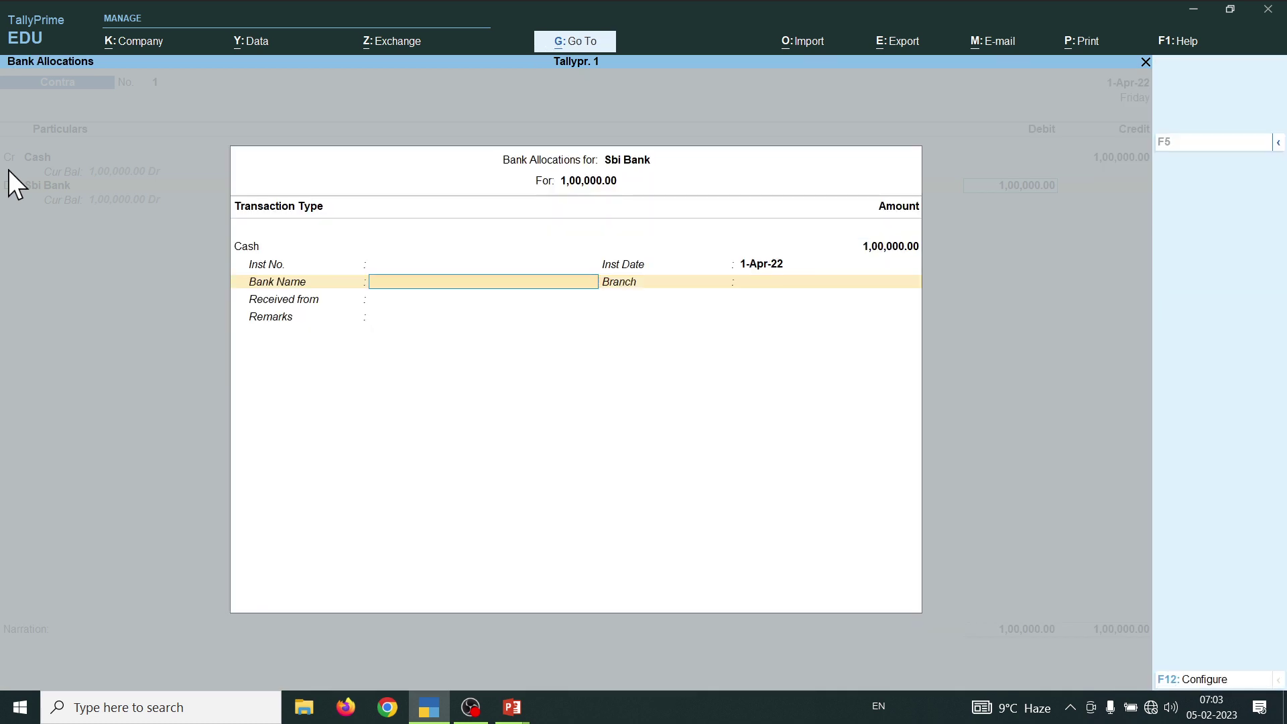
{"action": "key", "text": "ctrl+a"}
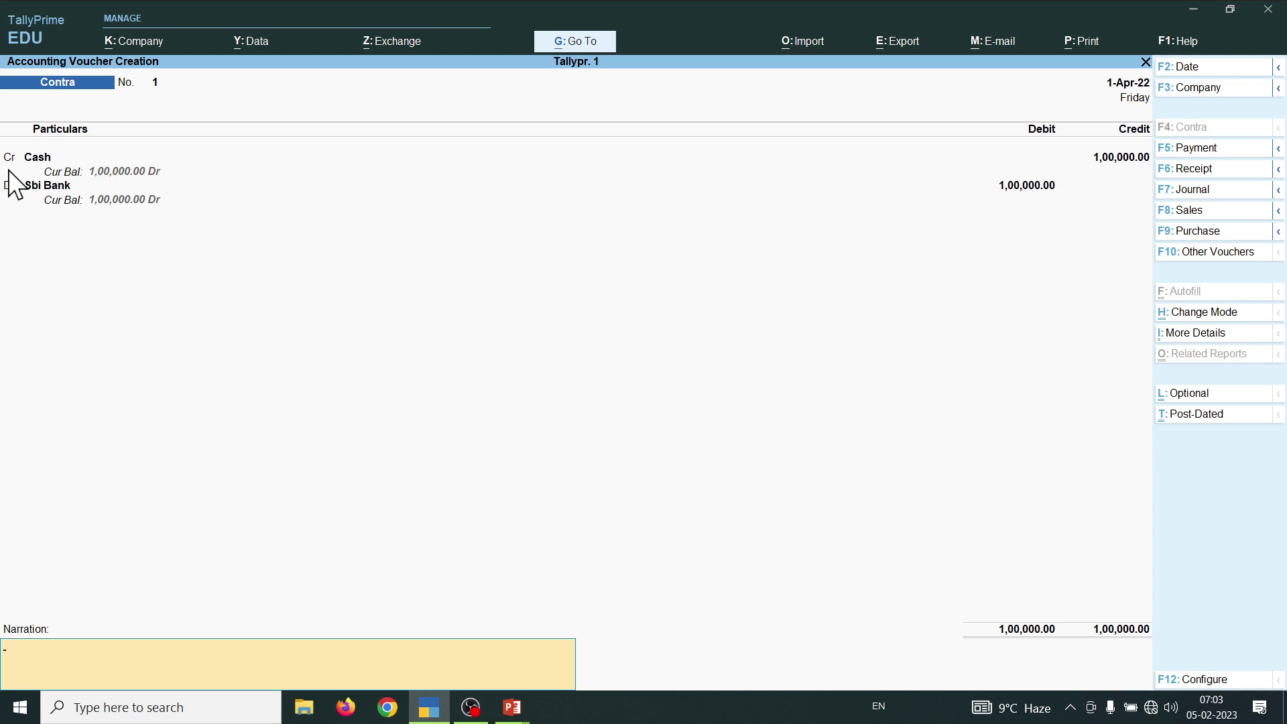
{"action": "key", "text": "ctrl"}
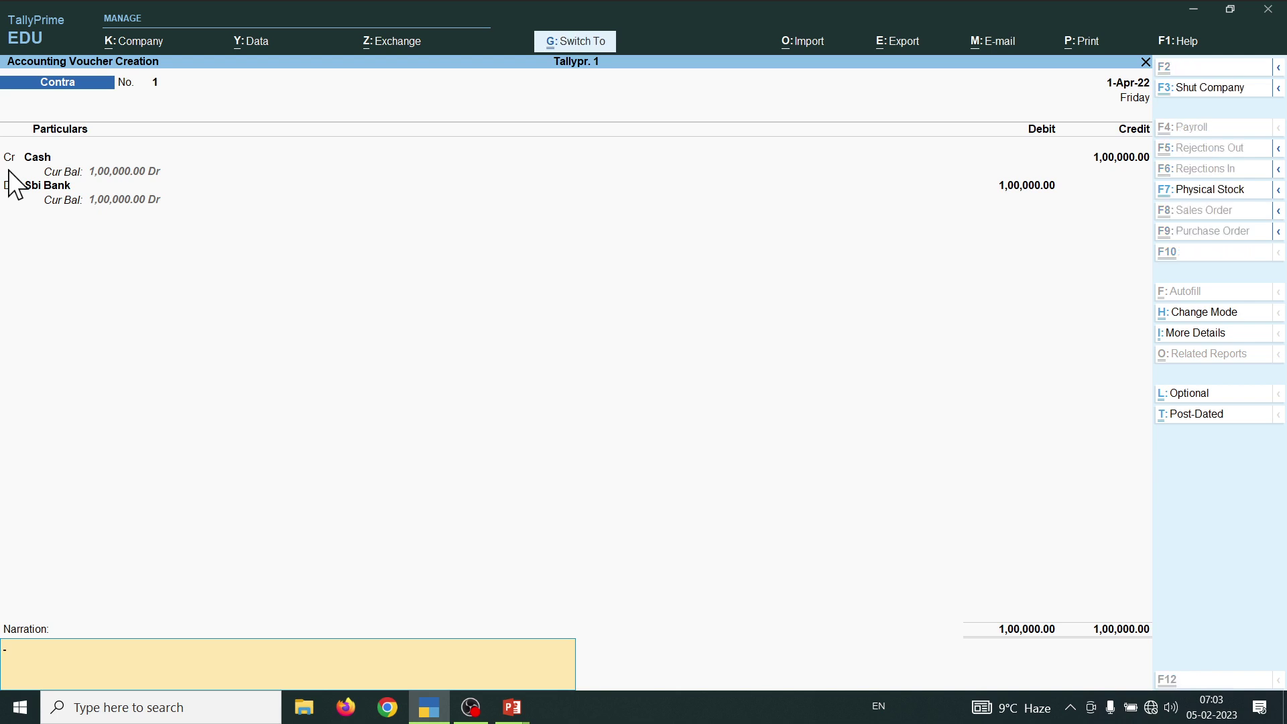
{"action": "key", "text": "ctrl+a"}
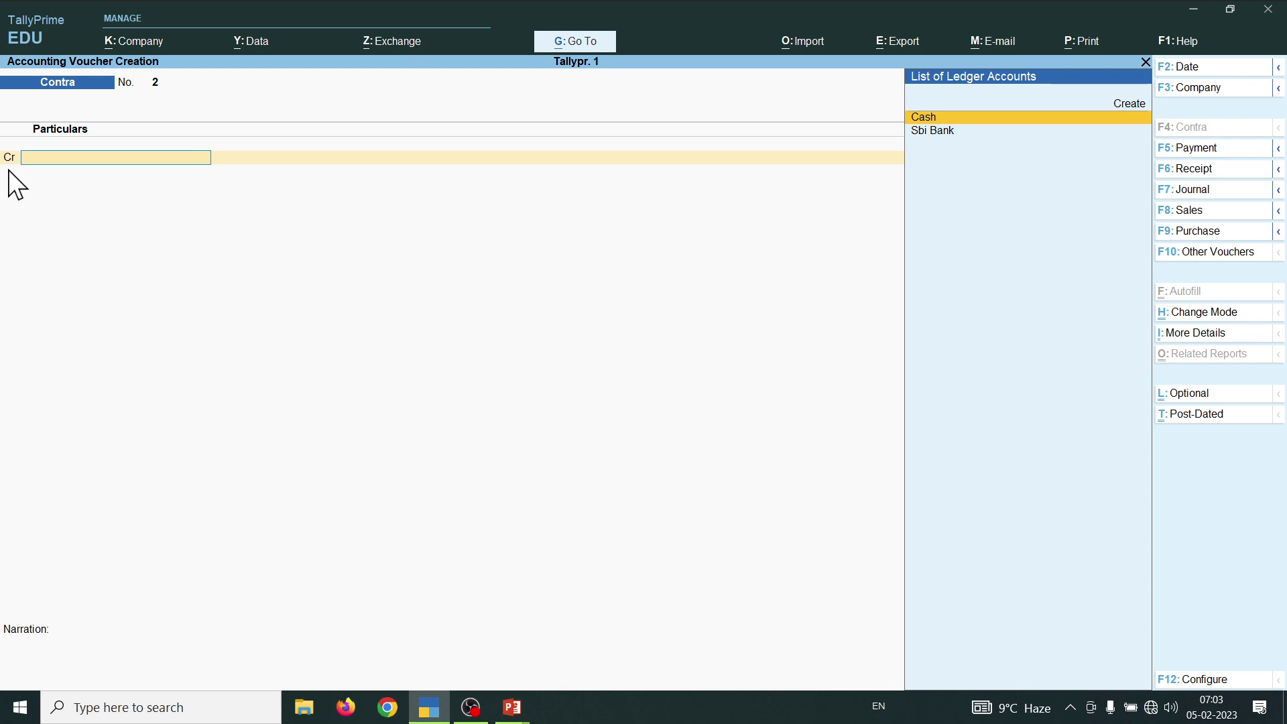
- Glance at the transactions slide, then quit voucher entry in TallyPrime
{"action": "key", "text": "alt+Tab"}
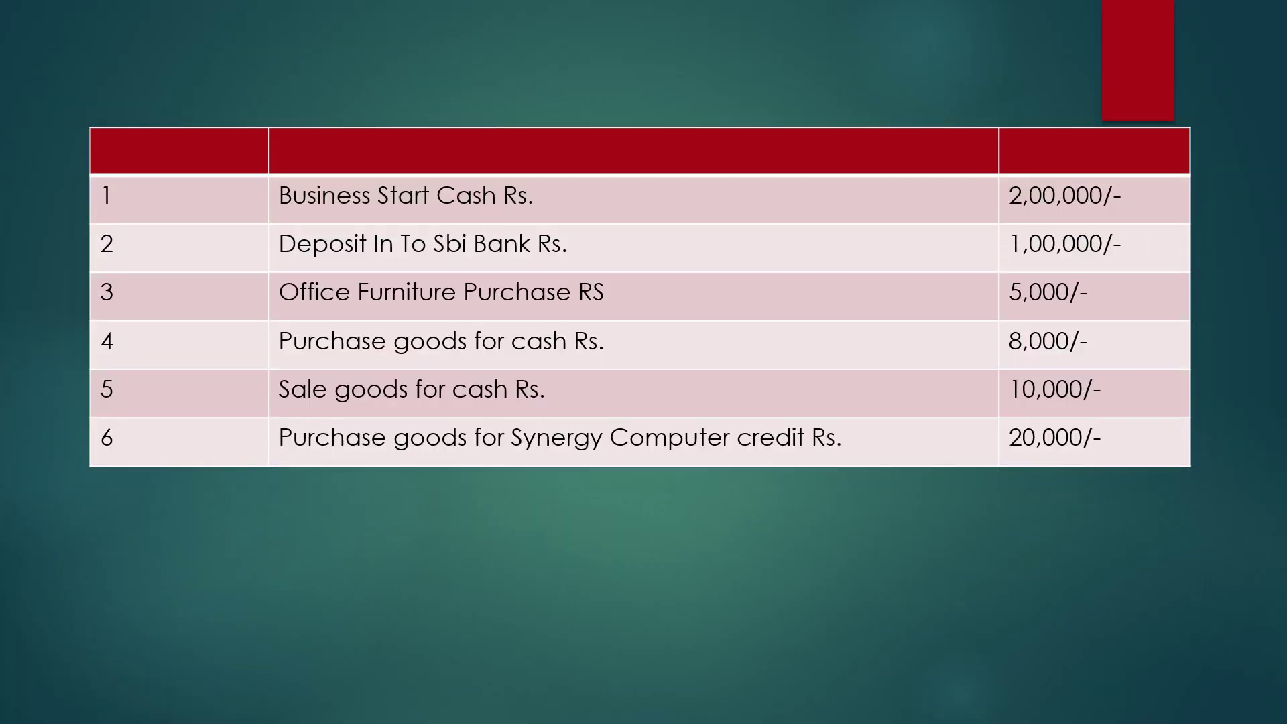
{"action": "key", "text": "alt+Tab"}
{"action": "key", "text": "Escape"}
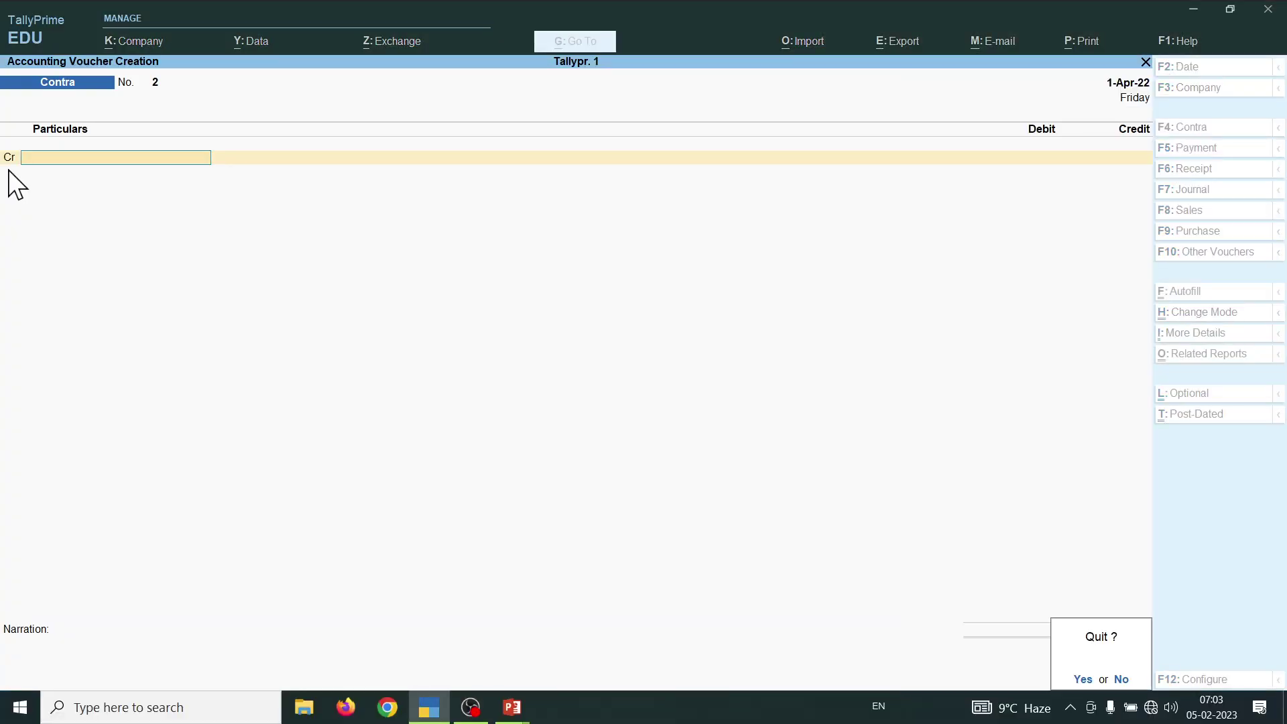
{"action": "key", "text": "y"}
- Open the detailed Balance Sheet, checking Cash-in-Hand and Bank Accounts at 1,00,000 each
{"action": "key", "text": "b"}
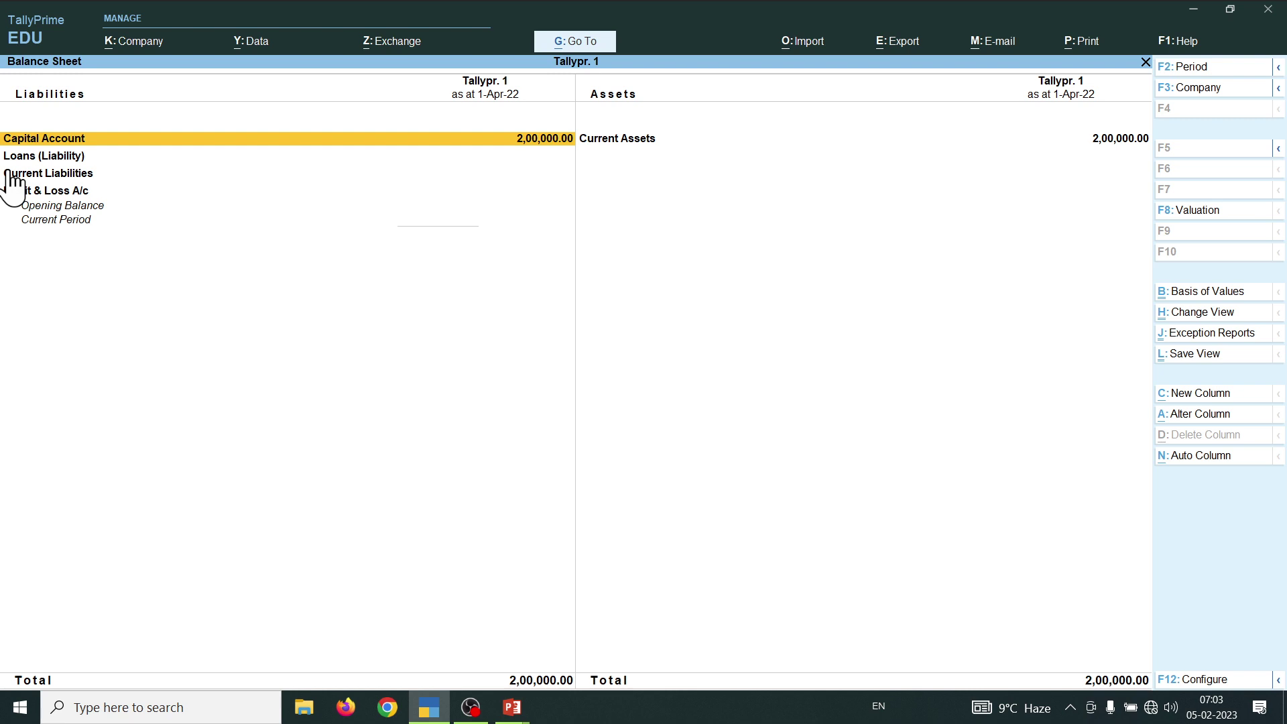
{"action": "key", "text": "alt+F5"}
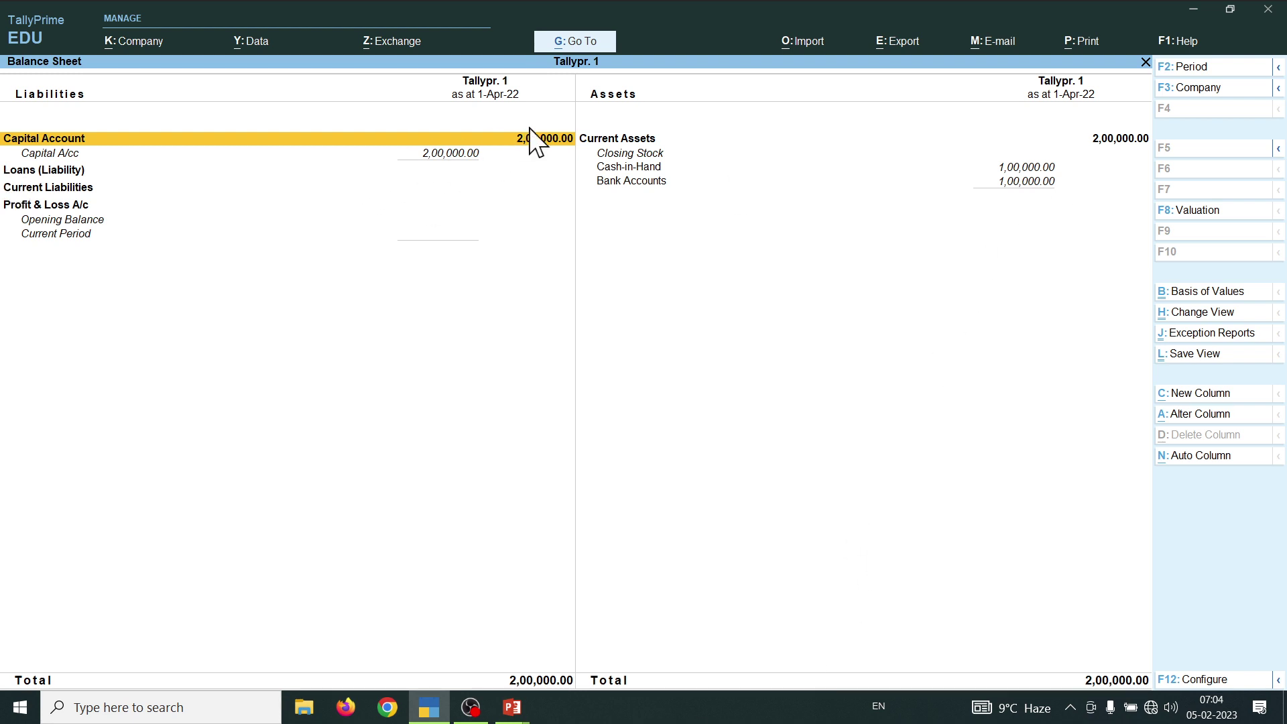
{"action": "left_click", "coordinate": [631, 171]}
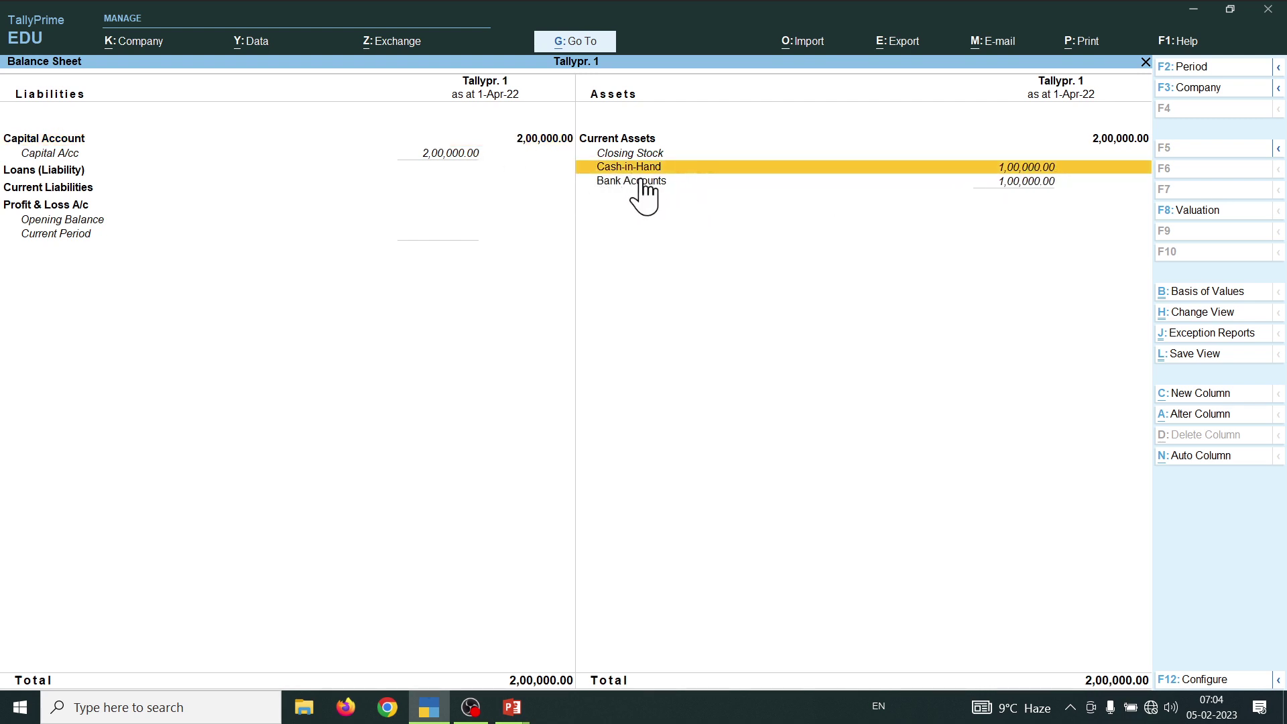
{"action": "left_click", "coordinate": [634, 181]}
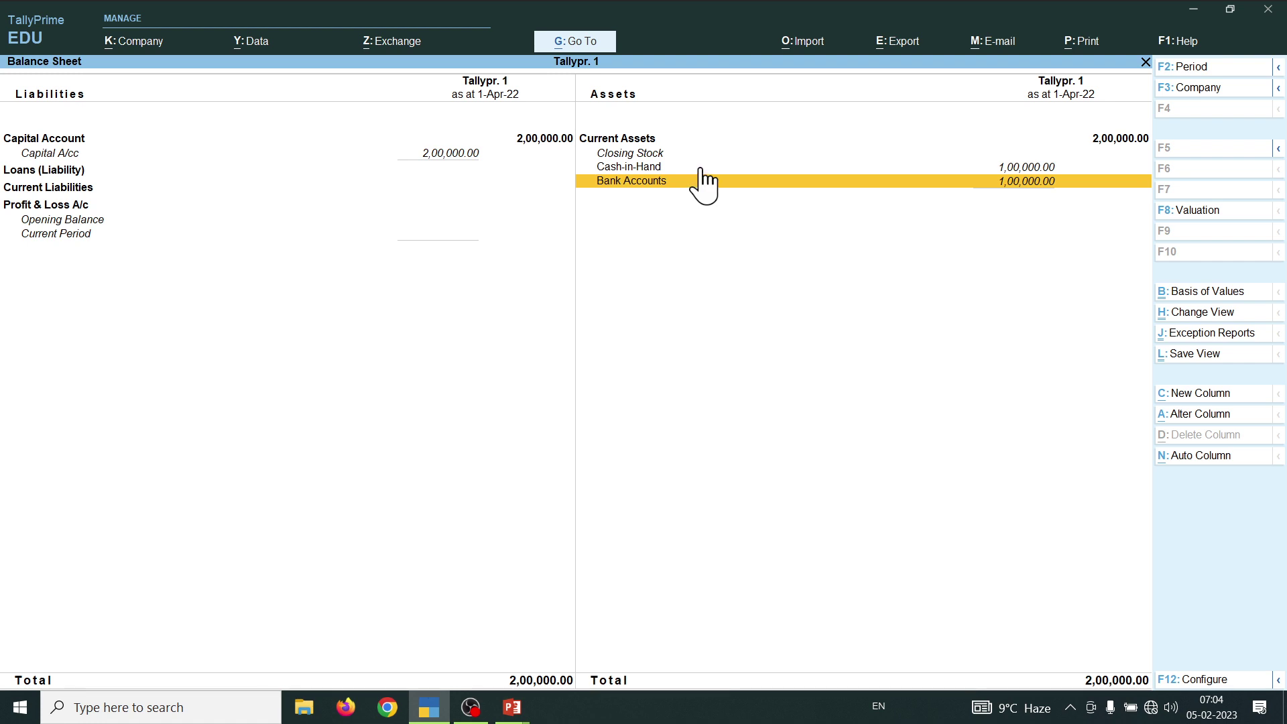
{"action": "key", "text": "alt+Tab"}
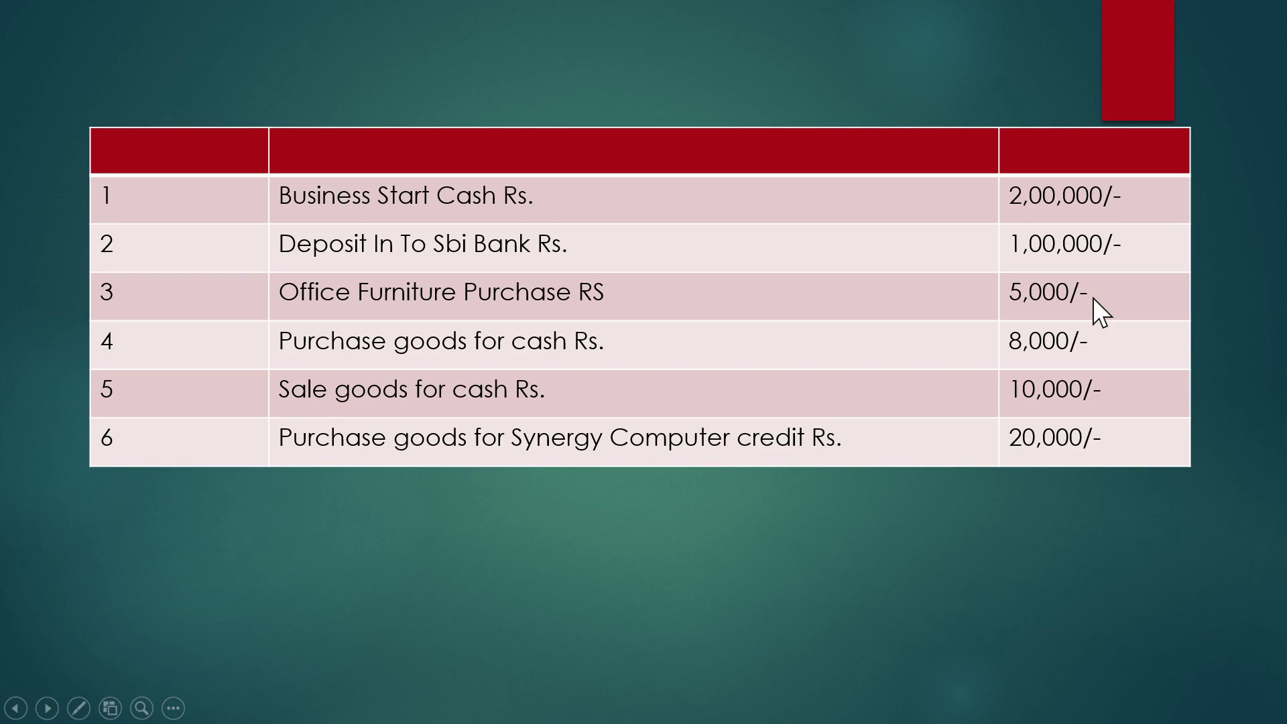
- Leave the Balance Sheet and start a new Purchase voucher No. 1 for Tallypr. 1
{"action": "key", "text": "alt+Tab"}
{"action": "key", "text": "Escape"}
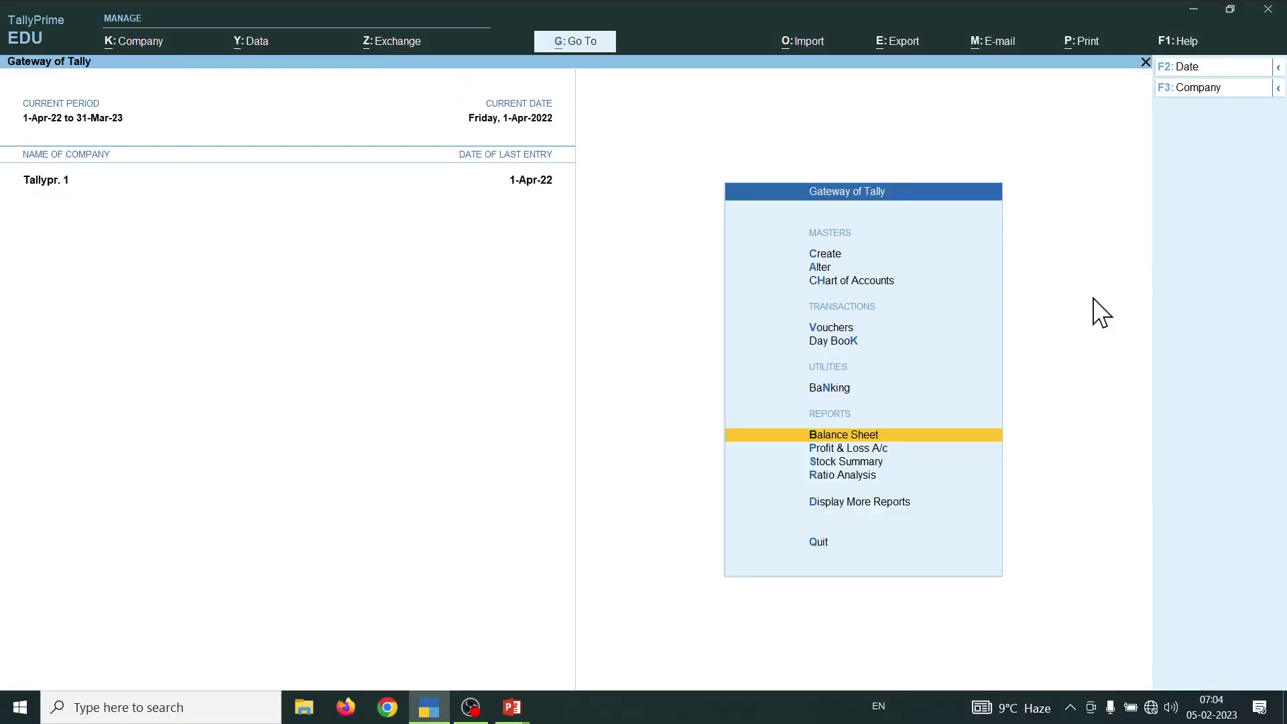
{"action": "key", "text": "v"}
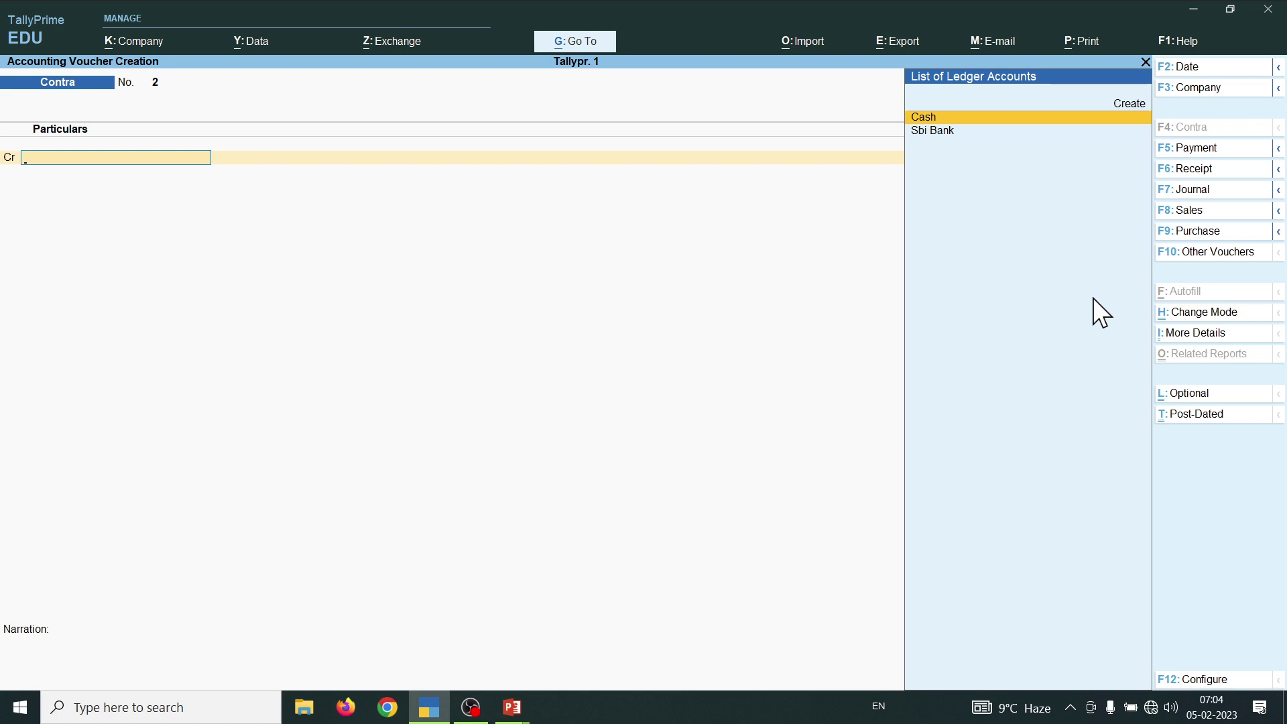
{"action": "key", "text": "F9"}
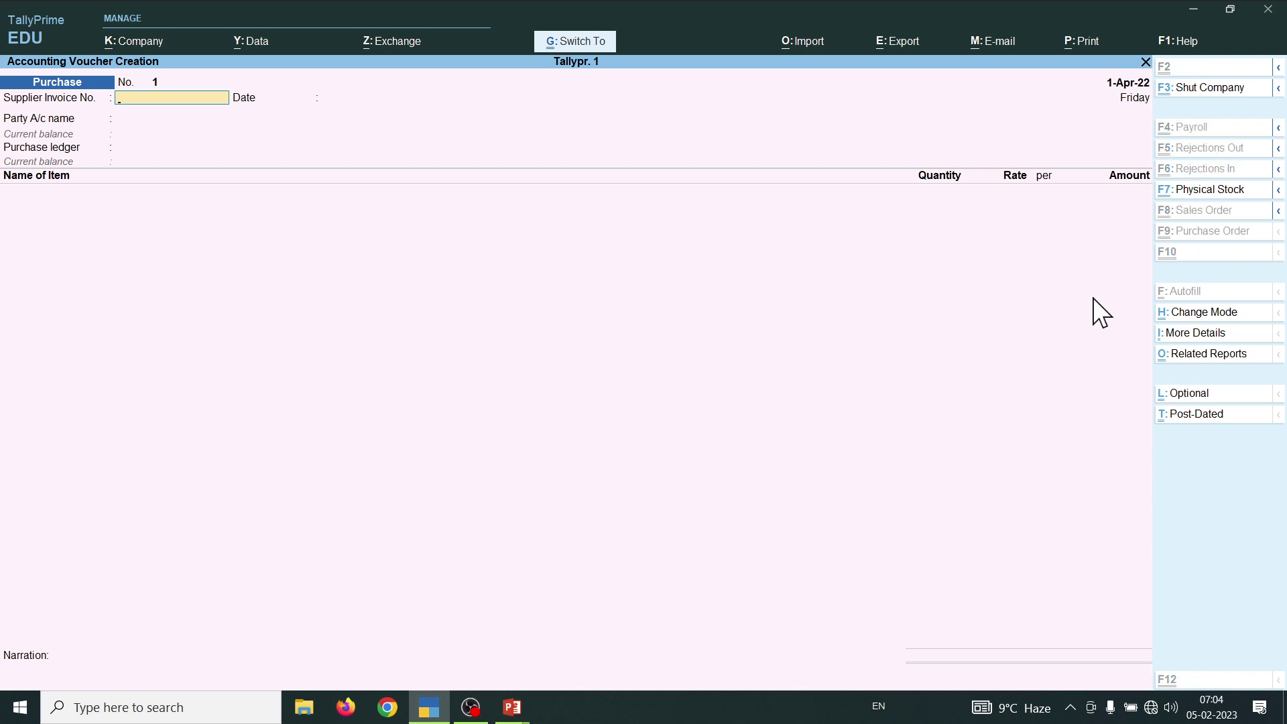
- Change the Purchase voucher's entry mode from Item Invoice to As Voucher
{"action": "key", "text": "ctrl+h"}
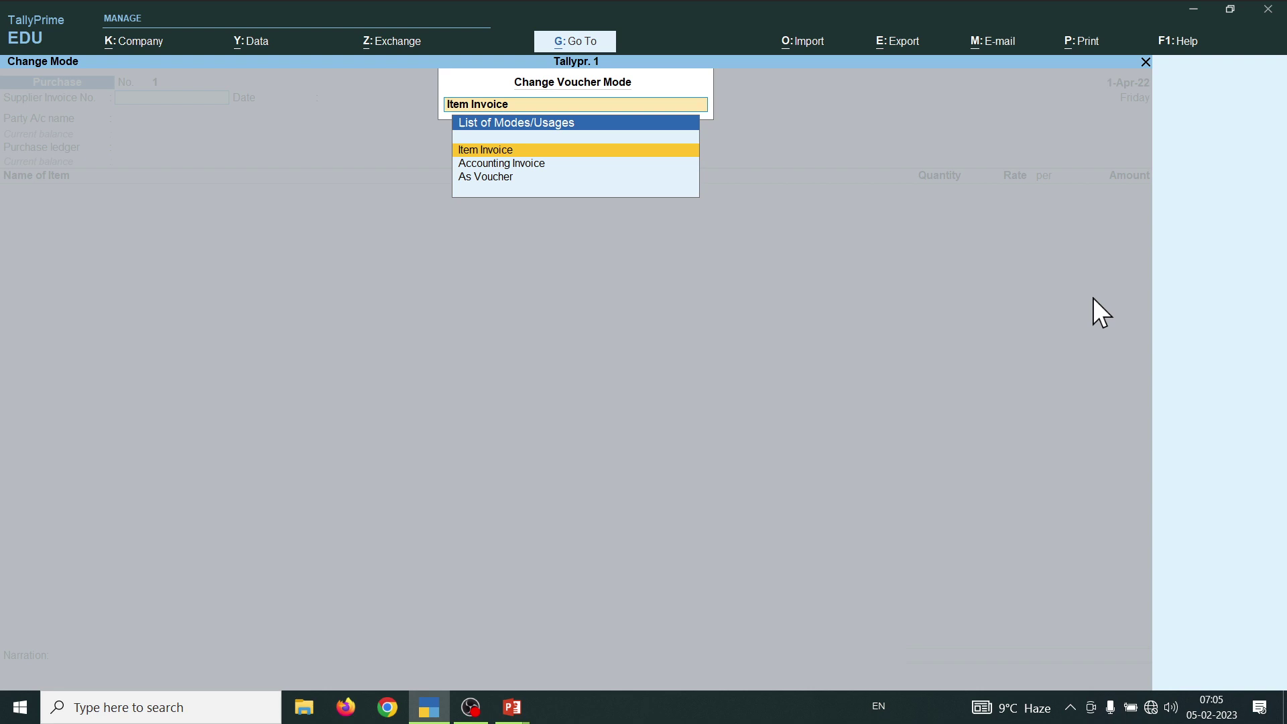
{"action": "key", "text": "Down"}
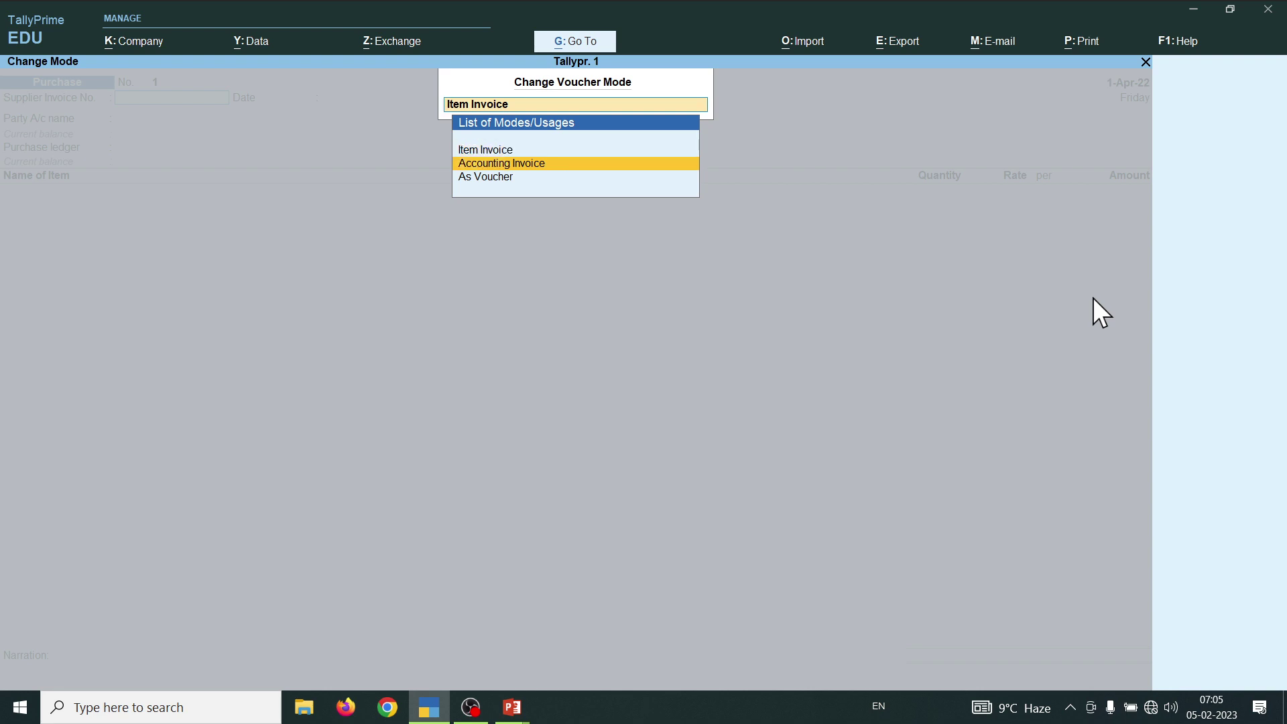
{"action": "key", "text": "Down"}
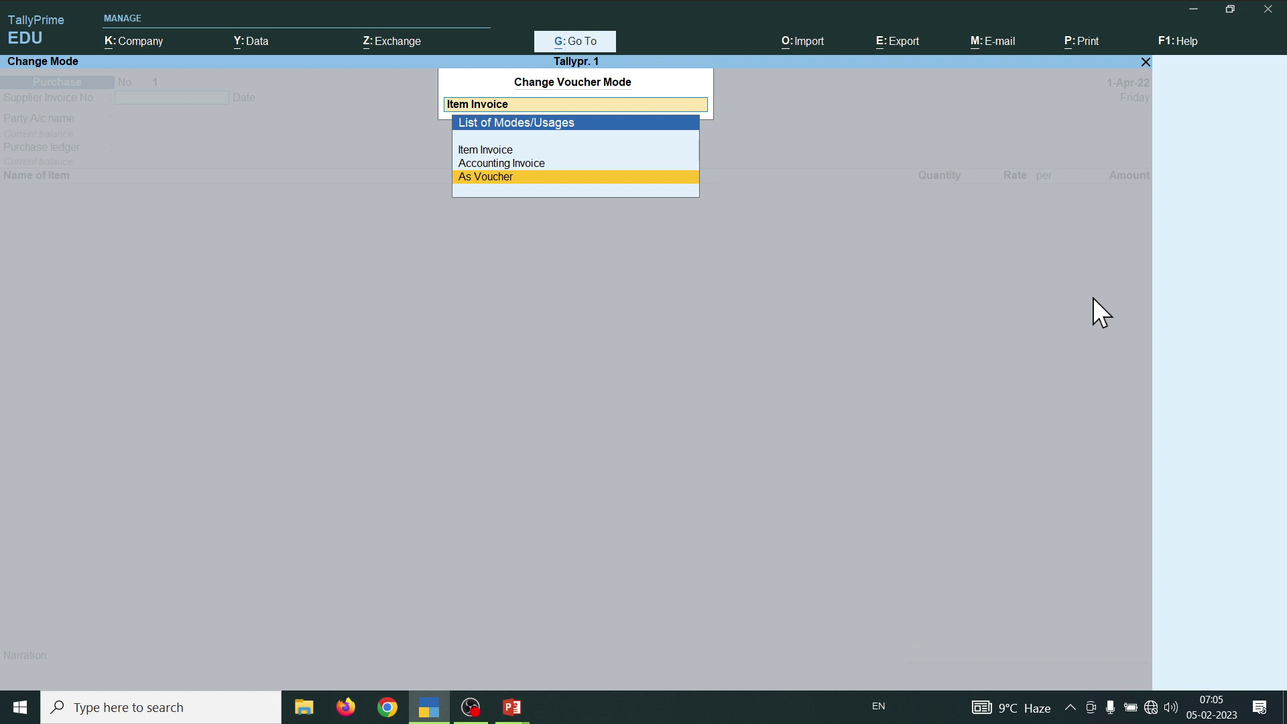
{"action": "key", "text": "Return"}
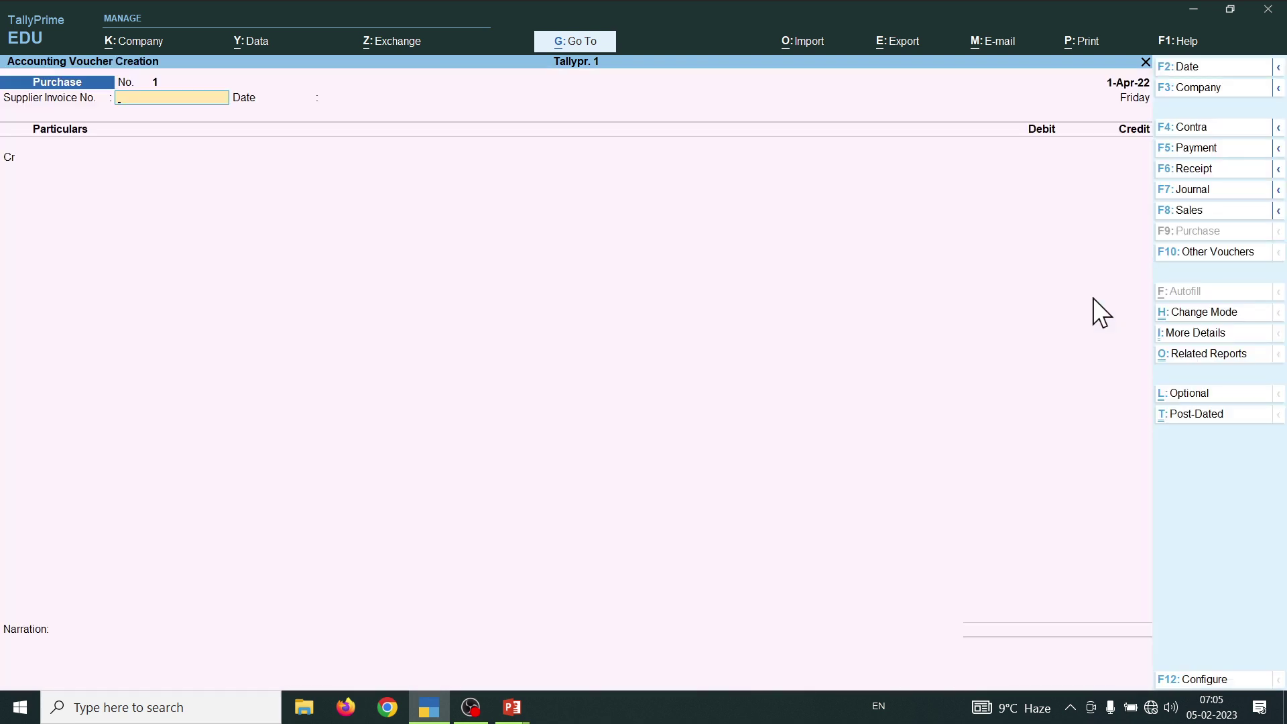
- Credit Cash with 5,000 on Purchase voucher No. 1, skipping the supplier invoice number
{"action": "key", "text": "Return"}
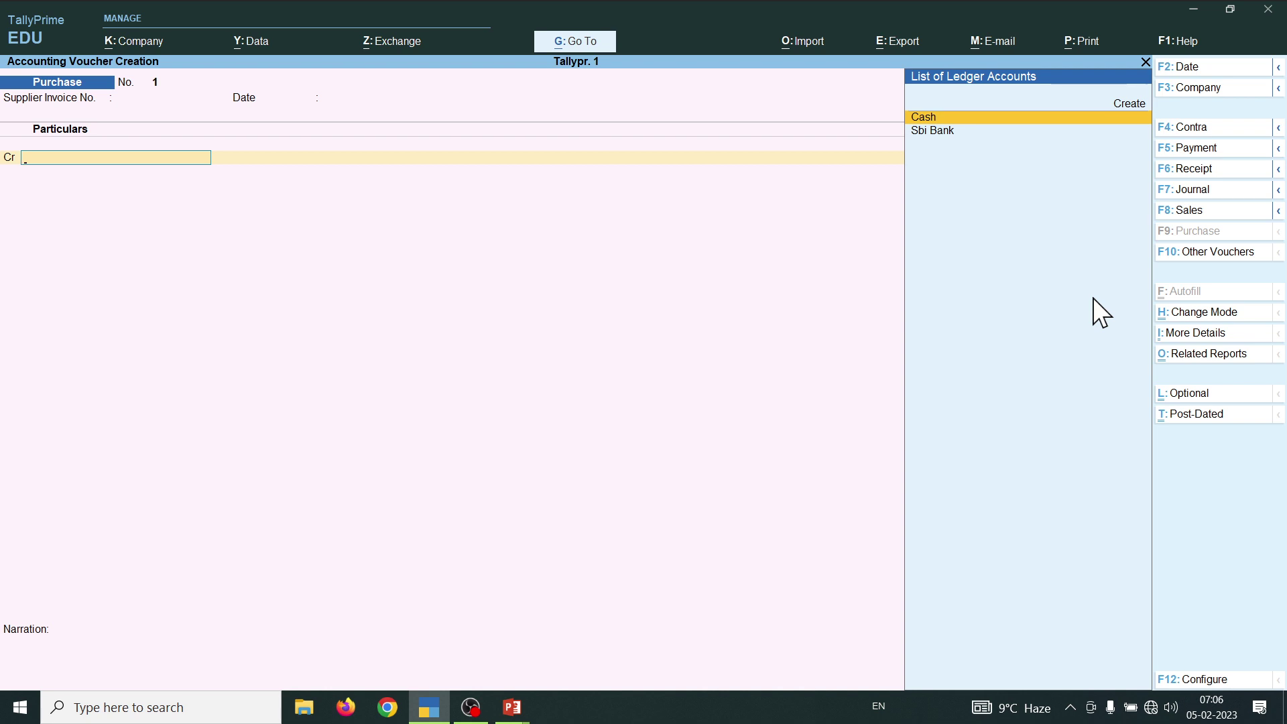
{"action": "type", "text": "c"}
{"action": "key", "text": "Return"}
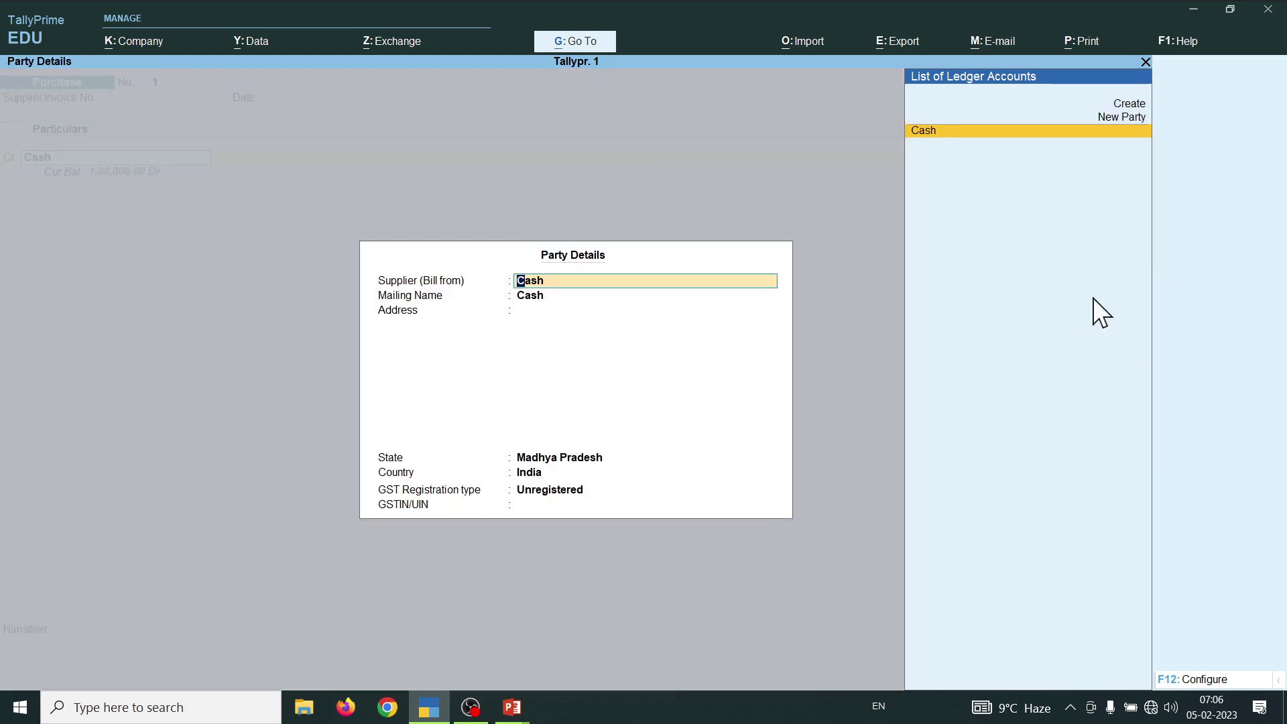
{"action": "key", "text": "ctrl+a"}
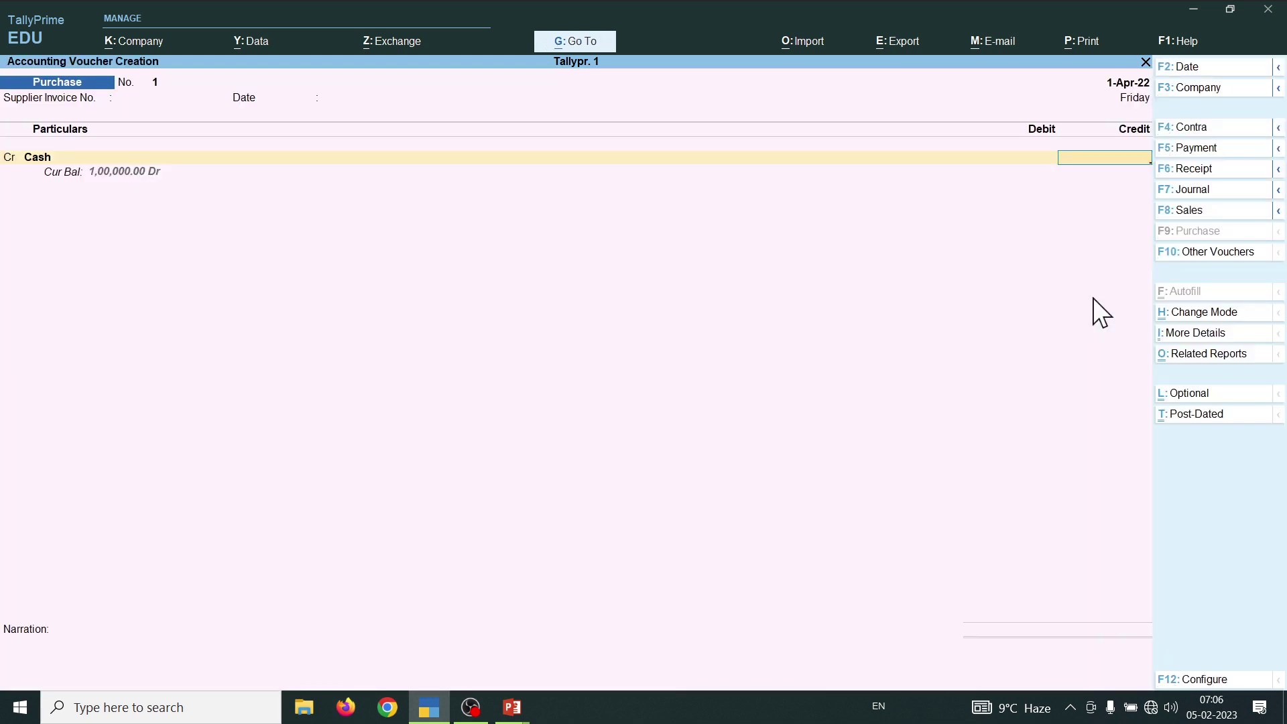
{"action": "type", "text": "50000"}
{"action": "key", "text": "BackSpace"}
{"action": "key", "text": "Return"}
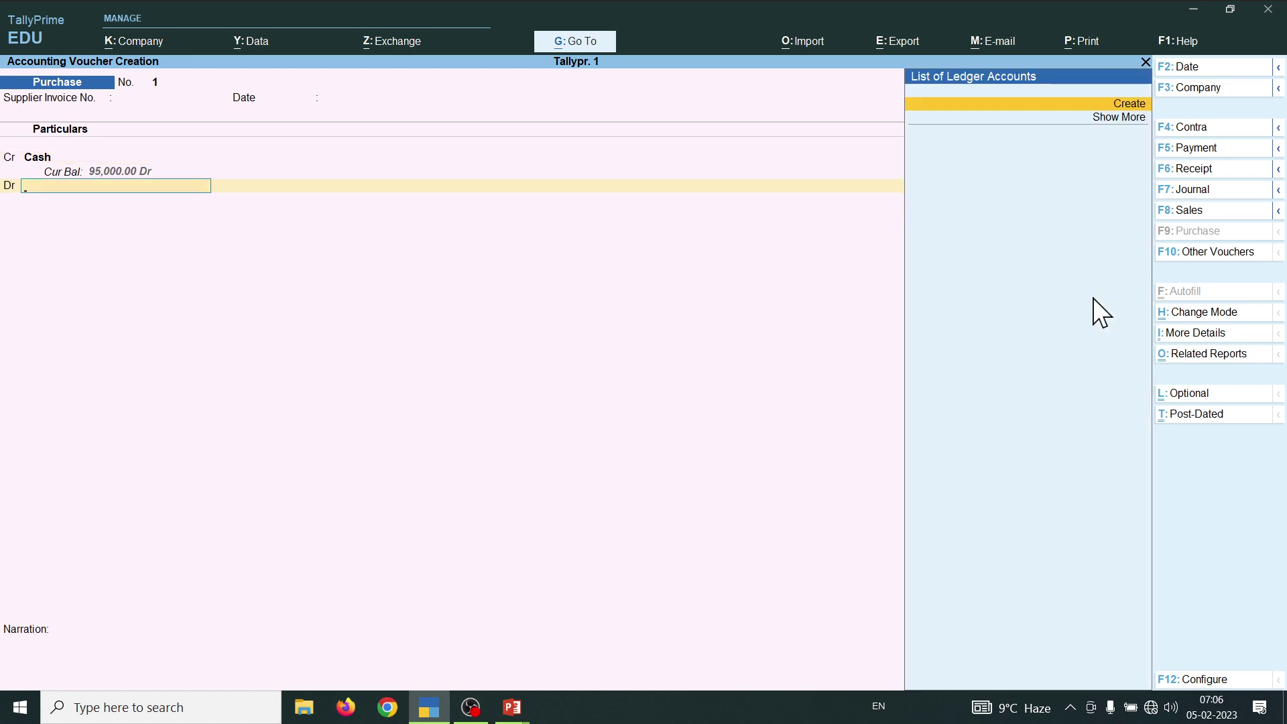
- Create a Furniture ledger under Fixed Assets and debit it 5,000, skipping tax classification
{"action": "key", "text": "alt+c"}
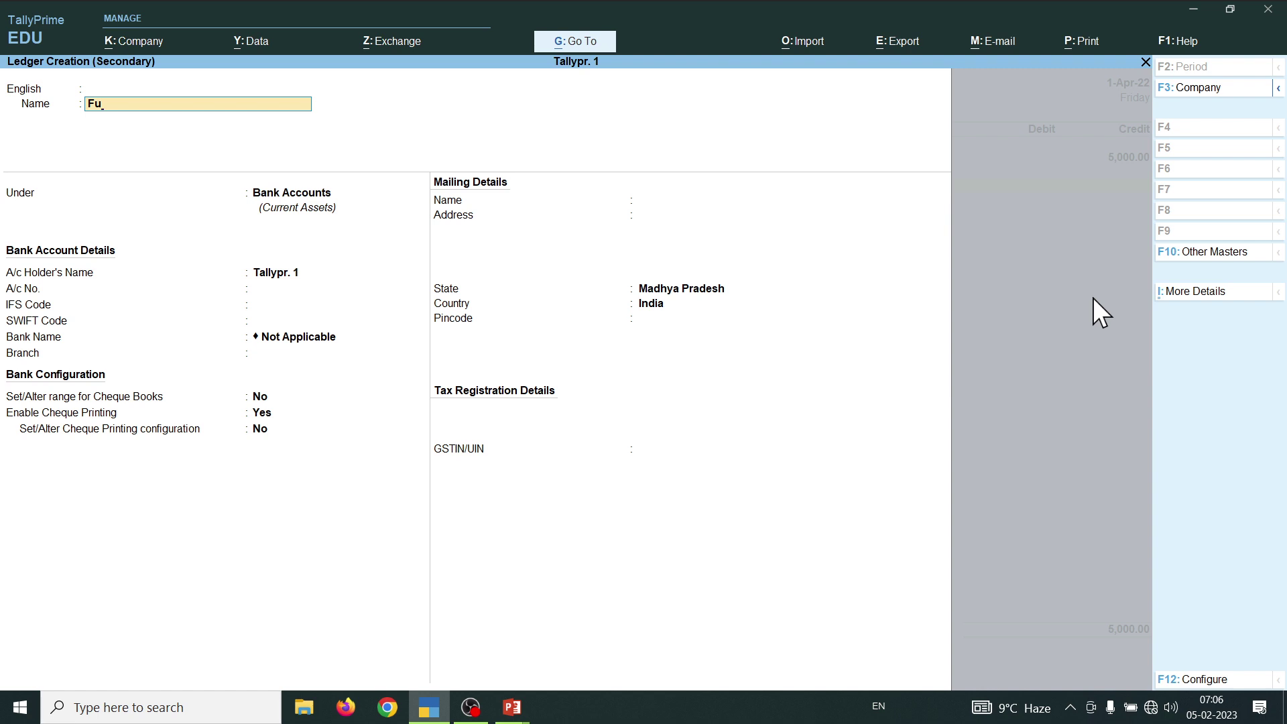
{"action": "type", "text": "Furn"}
{"action": "key", "text": "Return"}
{"action": "key", "text": "Return"}
{"action": "key", "text": "Return"}
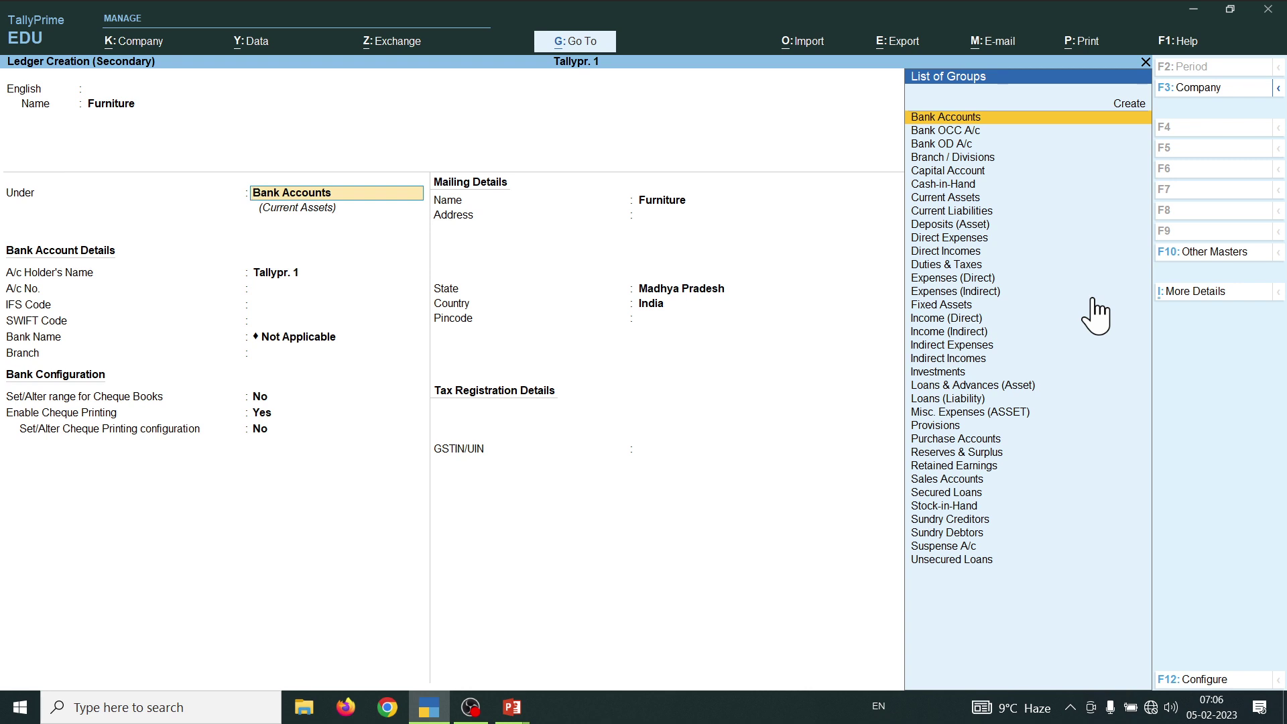
{"action": "type", "text": "F"}
{"action": "key", "text": "Return"}
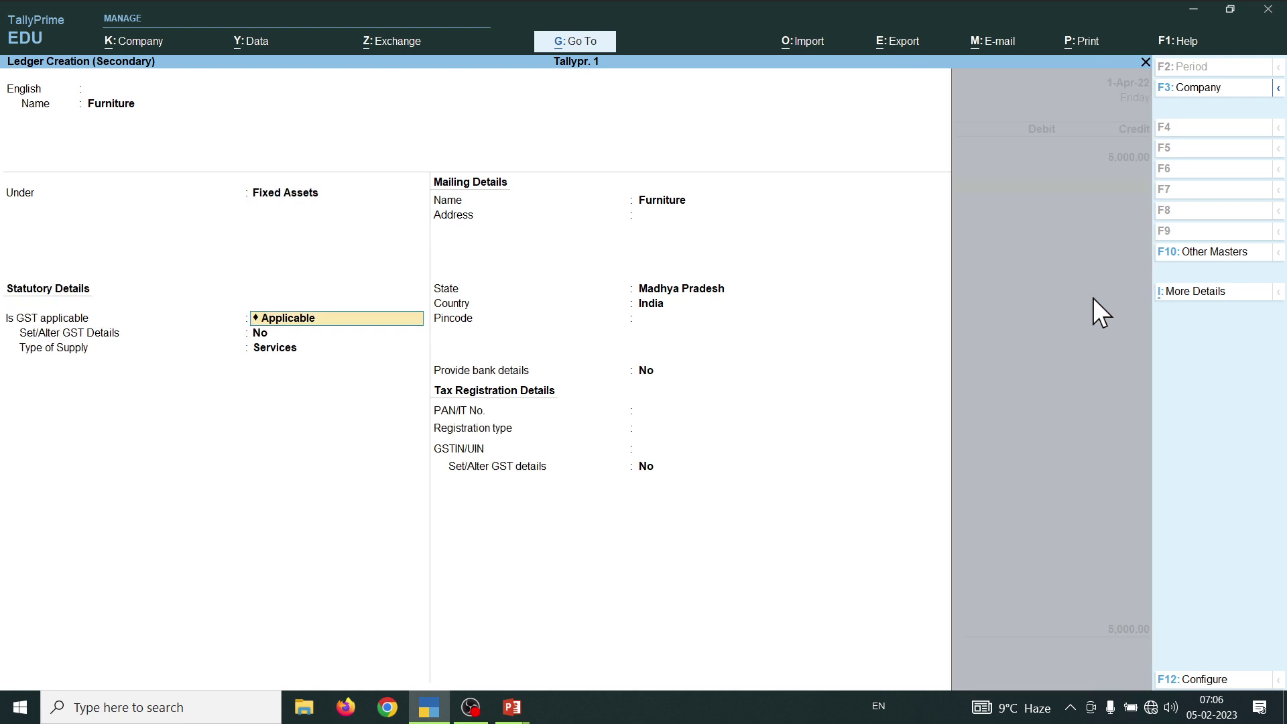
{"action": "key", "text": "ctrl"}
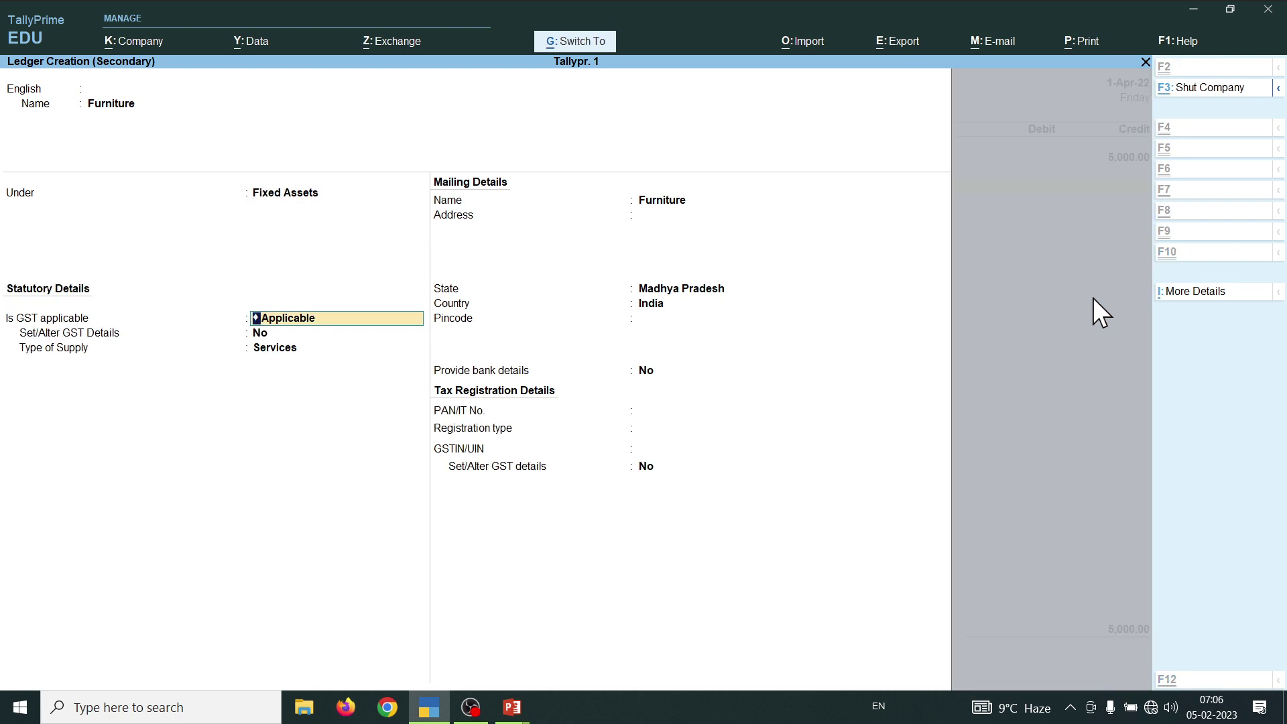
{"action": "key", "text": "ctrl+a"}
{"action": "key", "text": "Return"}
{"action": "key", "text": "Return"}
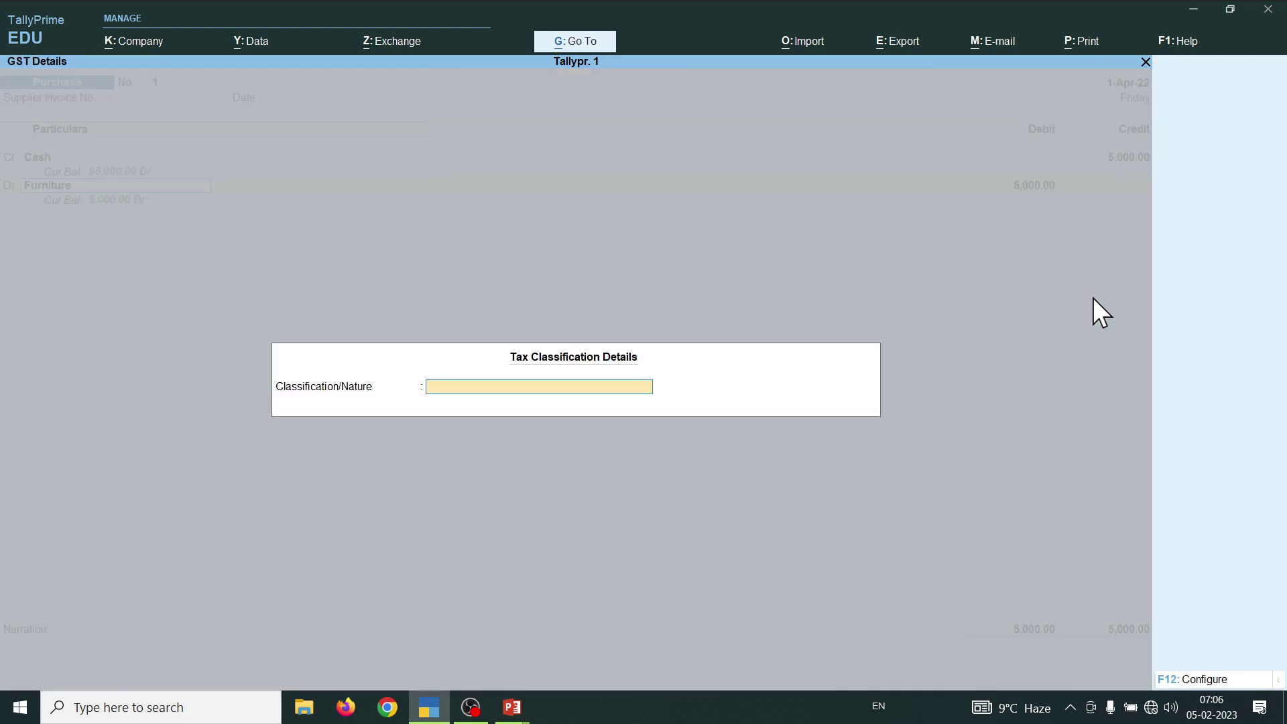
{"action": "key", "text": "Escape"}
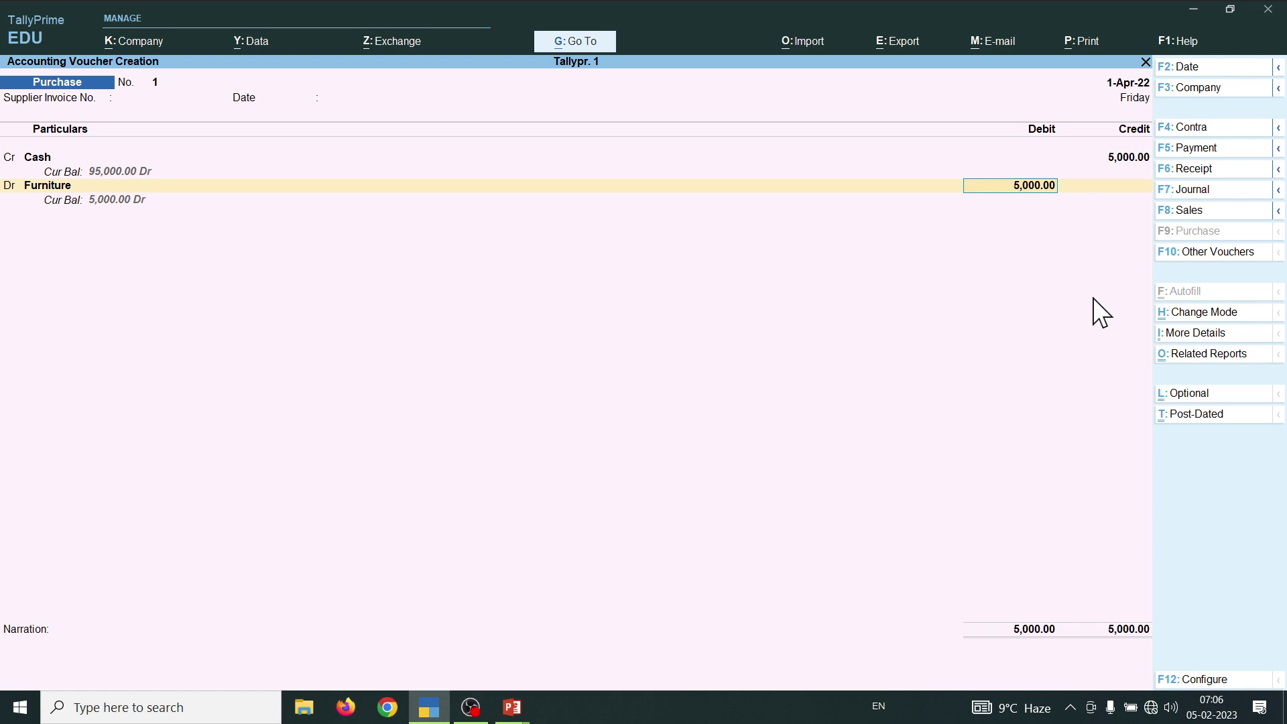
- Save Purchase voucher No. 1 and view the Balance Sheet showing Fixed Assets 5,000.00
{"action": "key", "text": "Return"}
{"action": "key", "text": "ctrl"}
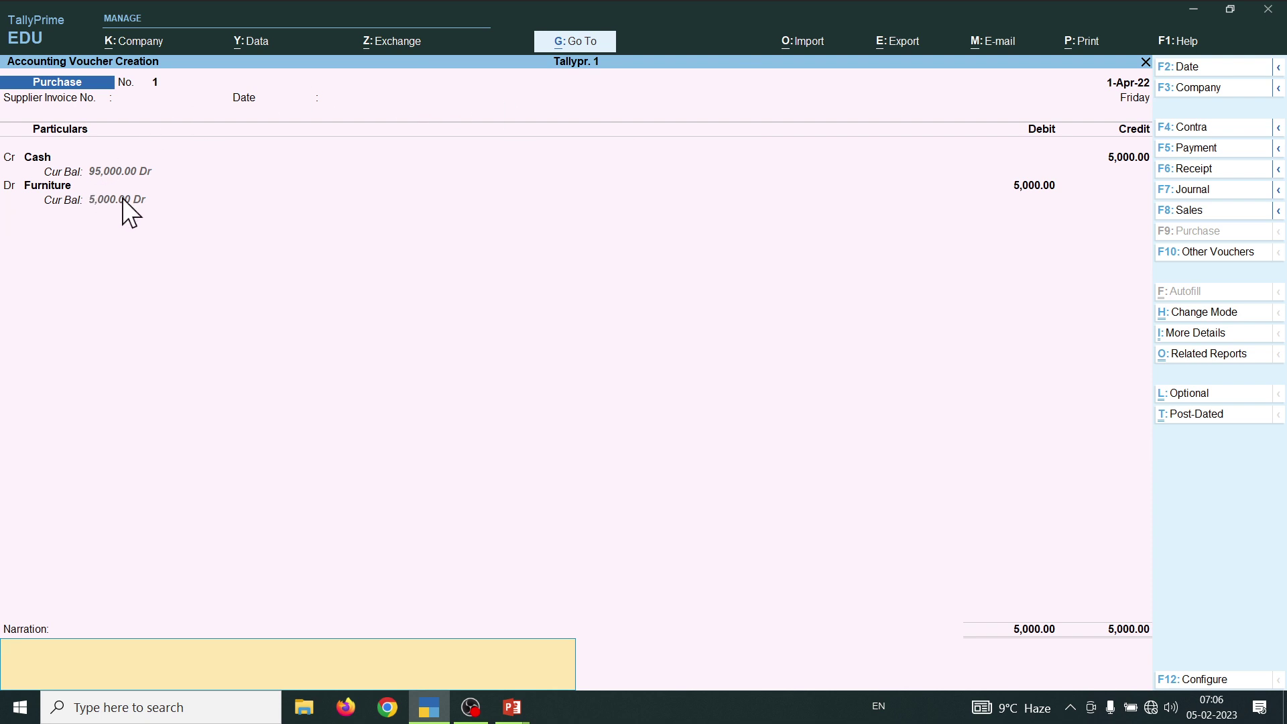
{"action": "key", "text": "ctrl"}
{"action": "key", "text": "ctrl+a"}
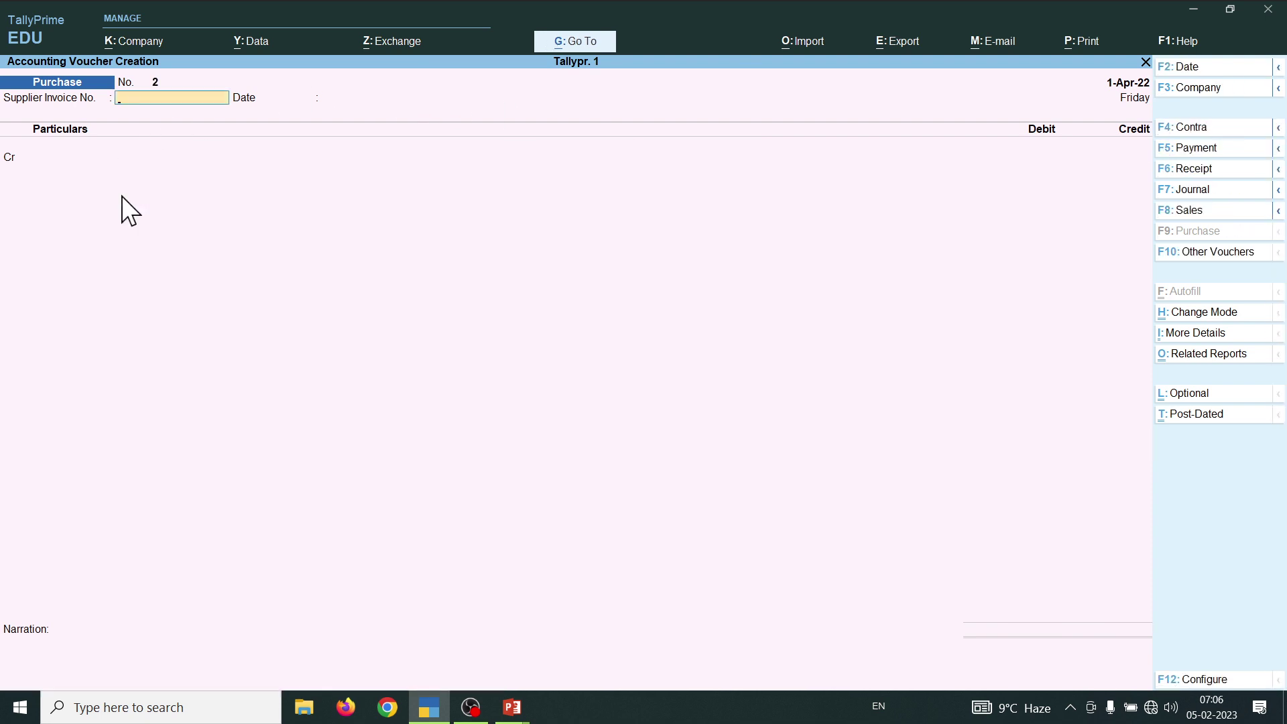
{"action": "key", "text": "Escape"}
{"action": "key", "text": "b"}
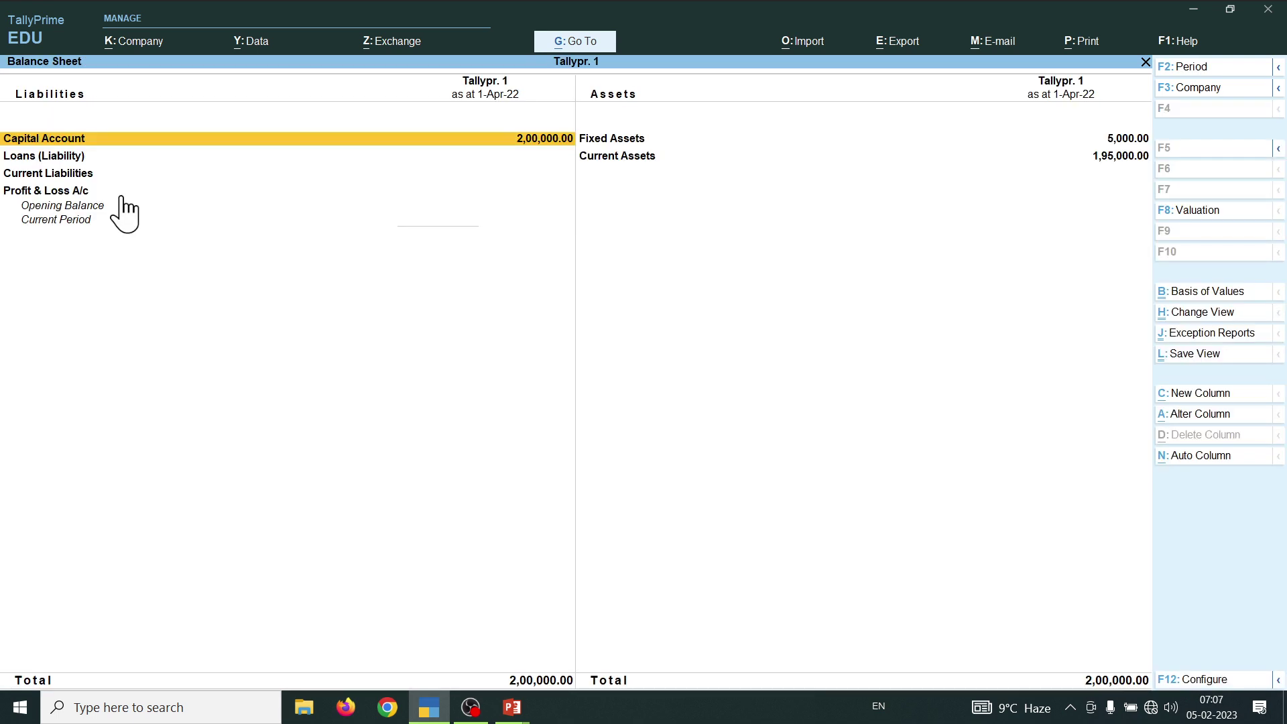
- Check the detailed Balance Sheet for Furniture 5,000 and Cash-in-Hand 95,000, then return to Gateway of Tally
{"action": "key", "text": "alt+F5"}
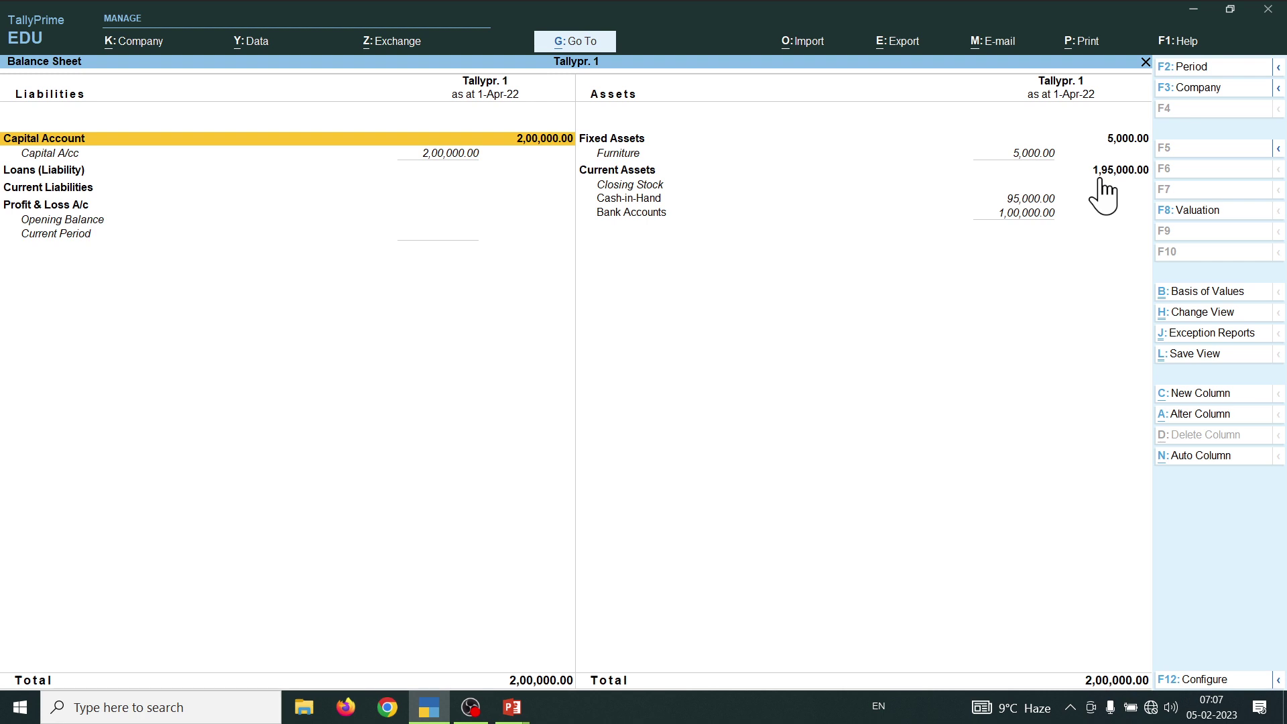
{"action": "key", "text": "Escape"}
{"action": "key", "text": "Up"}
{"action": "key", "text": "Up"}
{"action": "key", "text": "Up"}
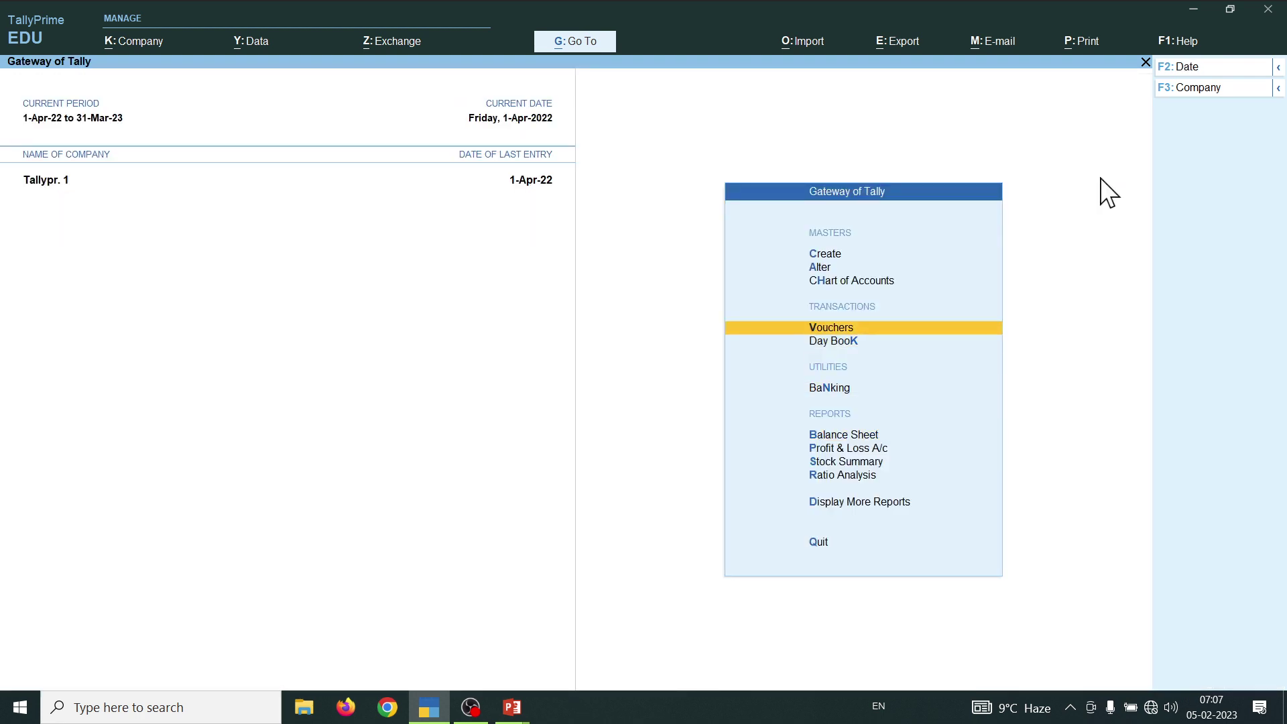
- Begin Purchase voucher No. 2 crediting Cash 8,000 and open a new ledger form for the debit line
{"action": "key", "text": "Return"}
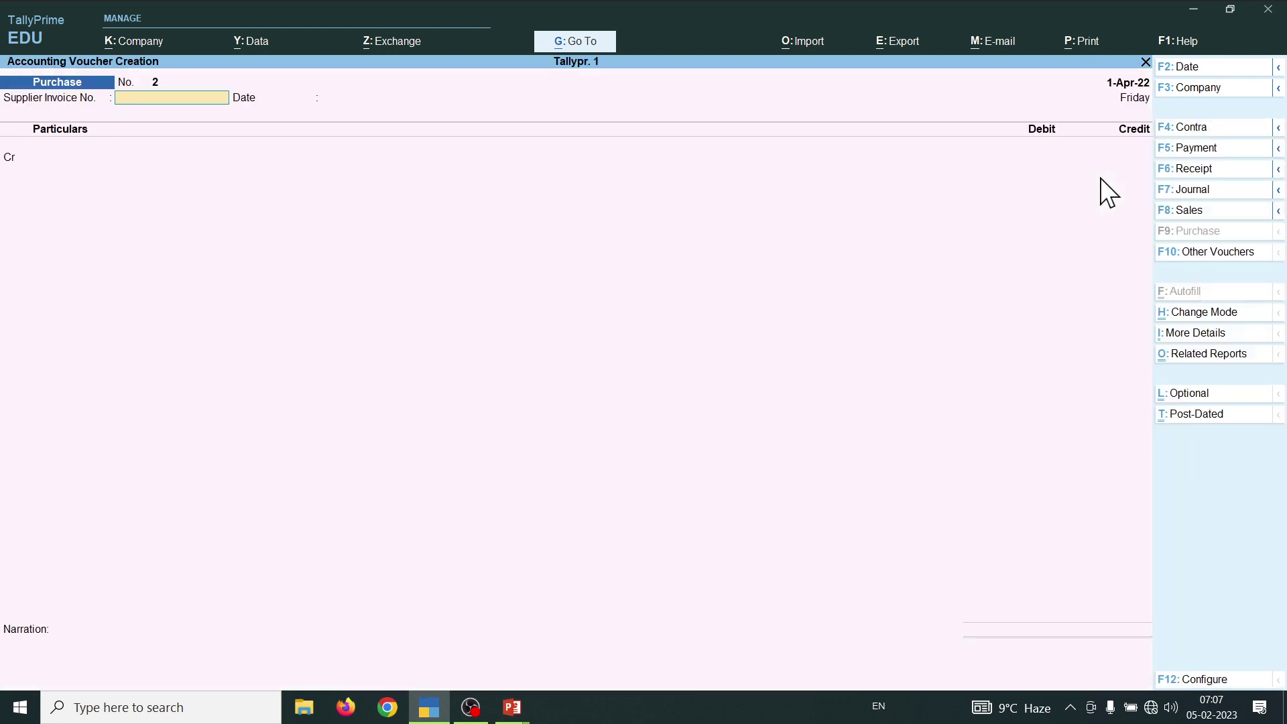
{"action": "key", "text": "alt+Tab"}
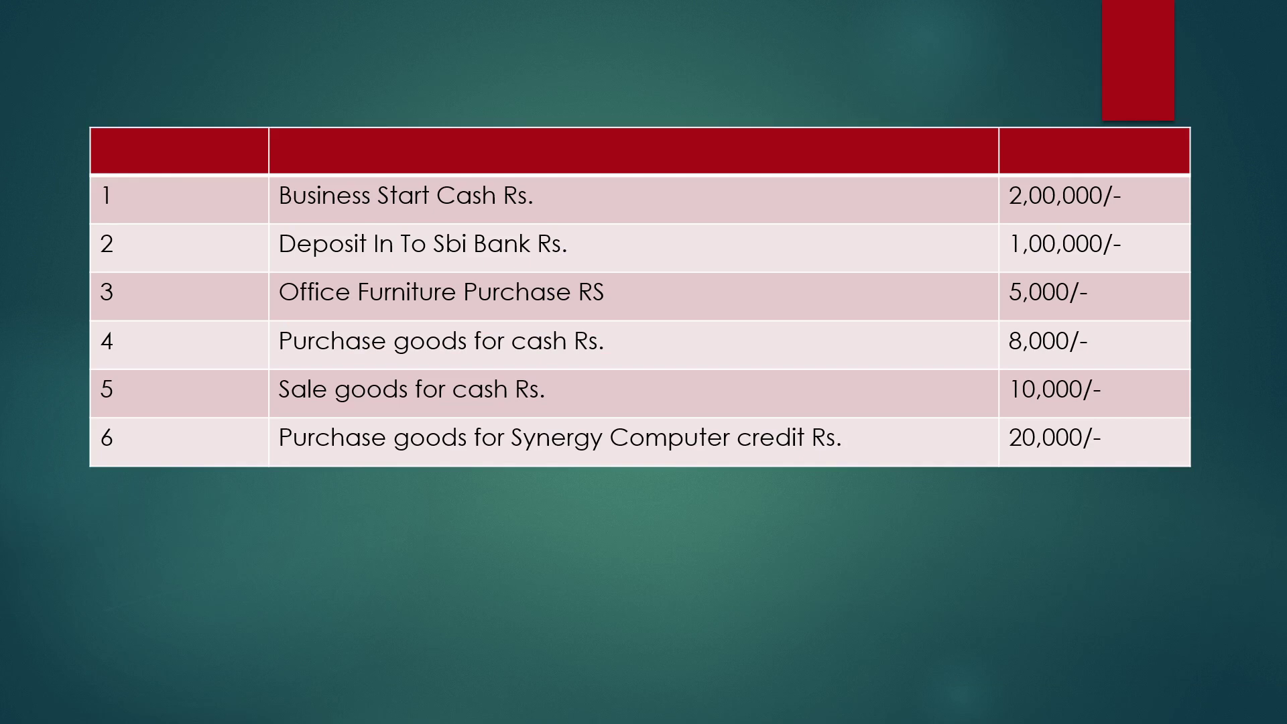
{"action": "key", "text": "alt+Tab"}
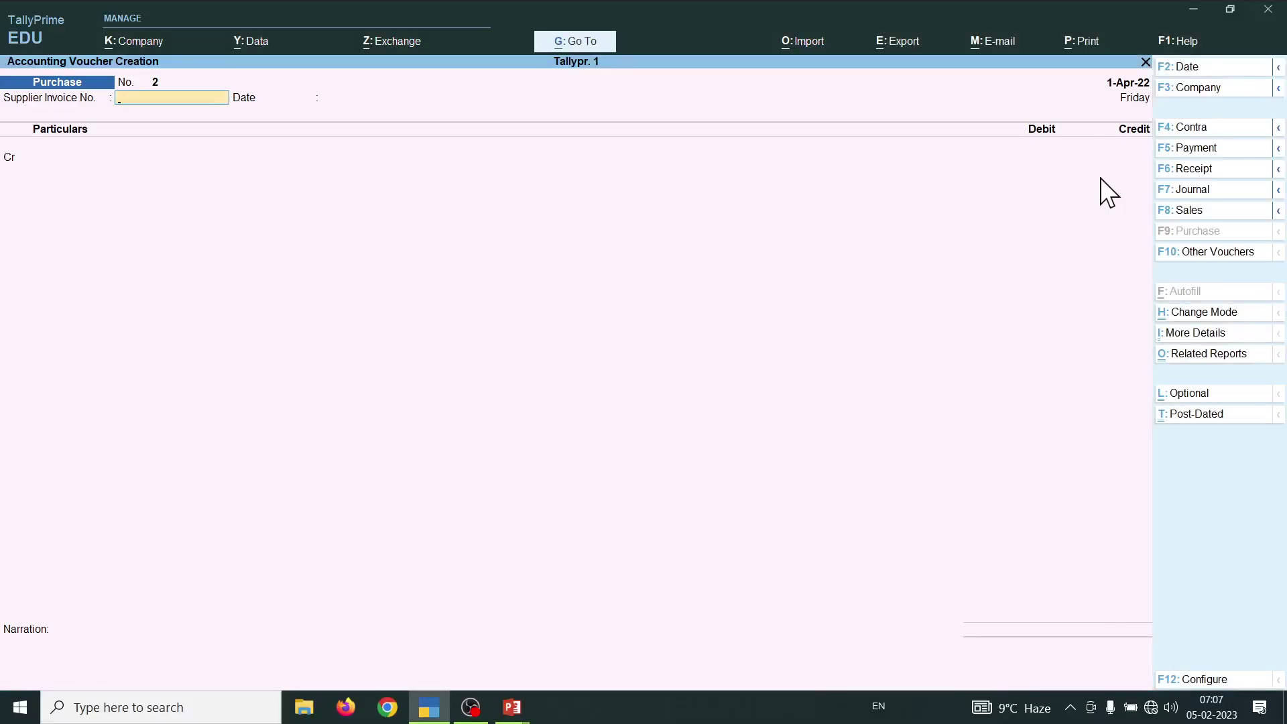
{"action": "key", "text": "Return"}
{"action": "key", "text": "Return"}
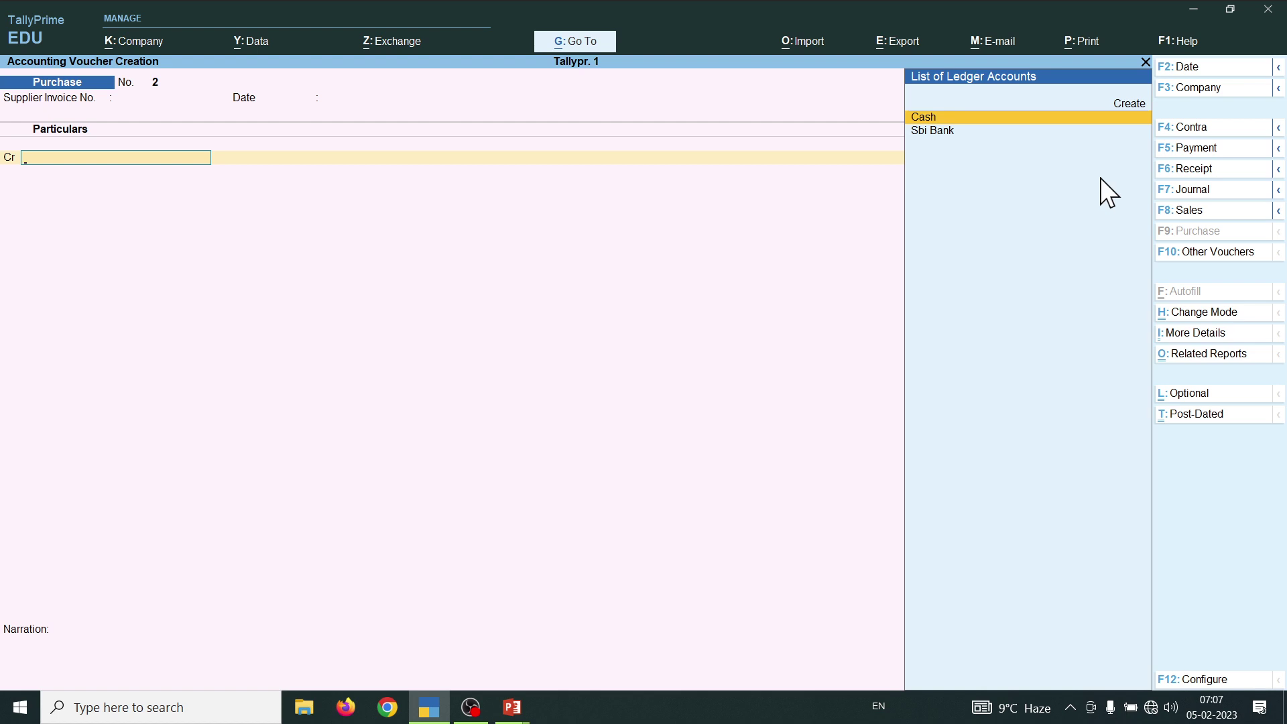
{"action": "key", "text": "Return"}
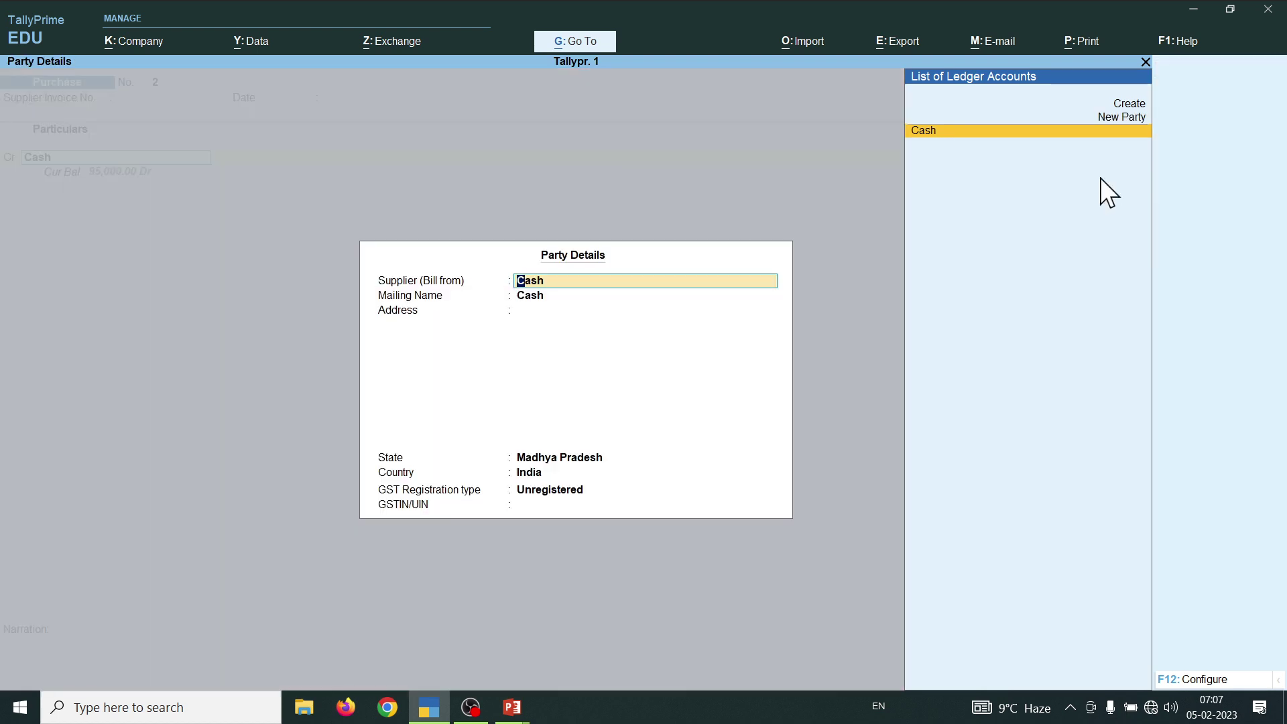
{"action": "key", "text": "ctrl+a"}
{"action": "type", "text": "8000"}
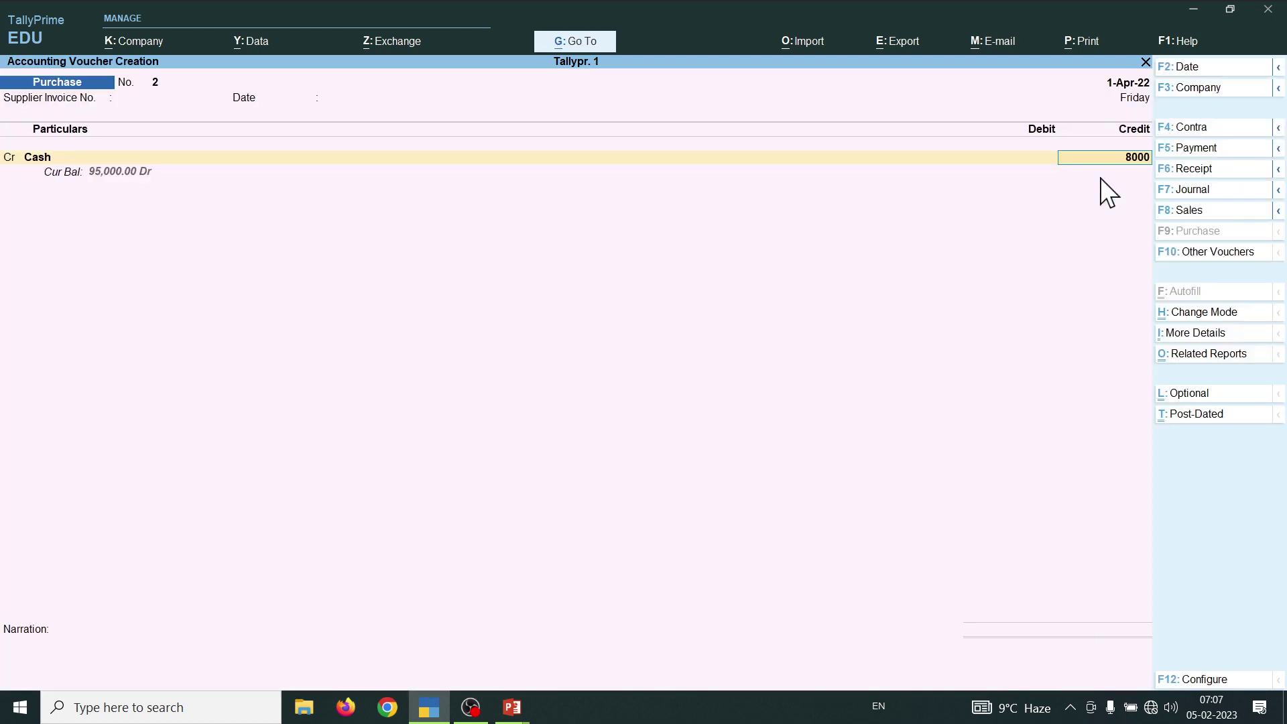
{"action": "key", "text": "Return"}
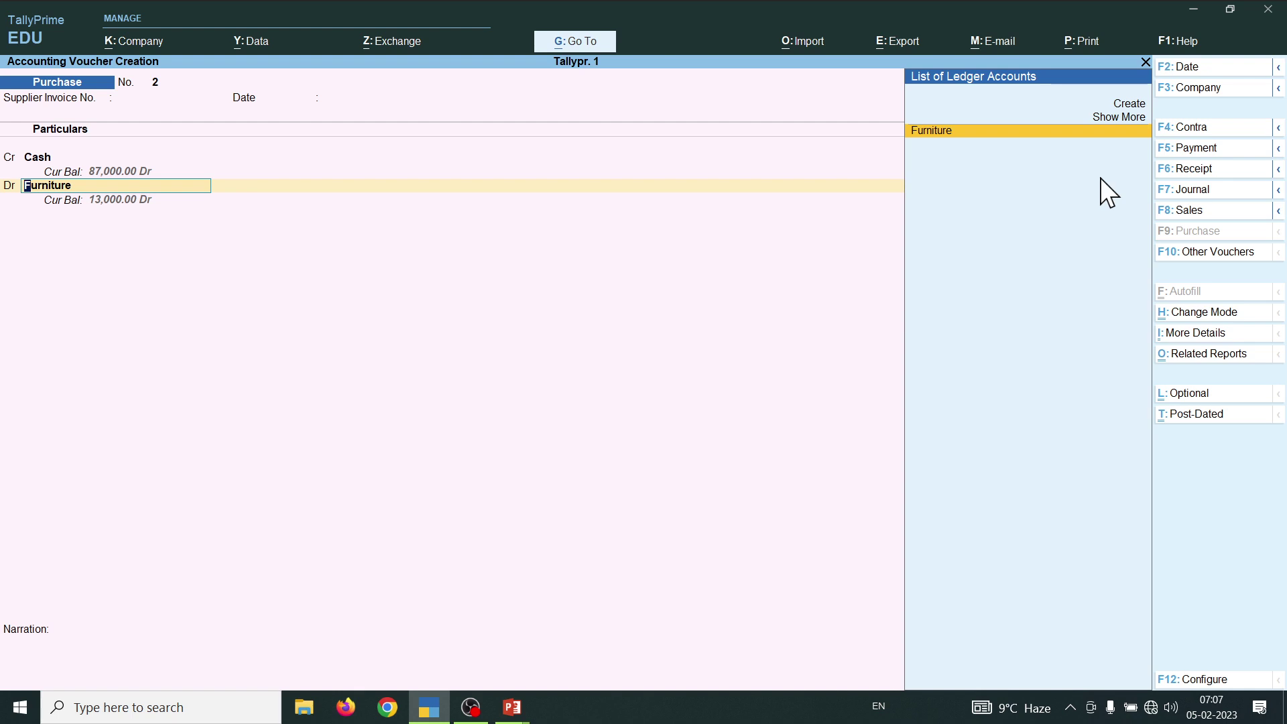
{"action": "key", "text": "alt"}
{"action": "key", "text": "alt+c"}
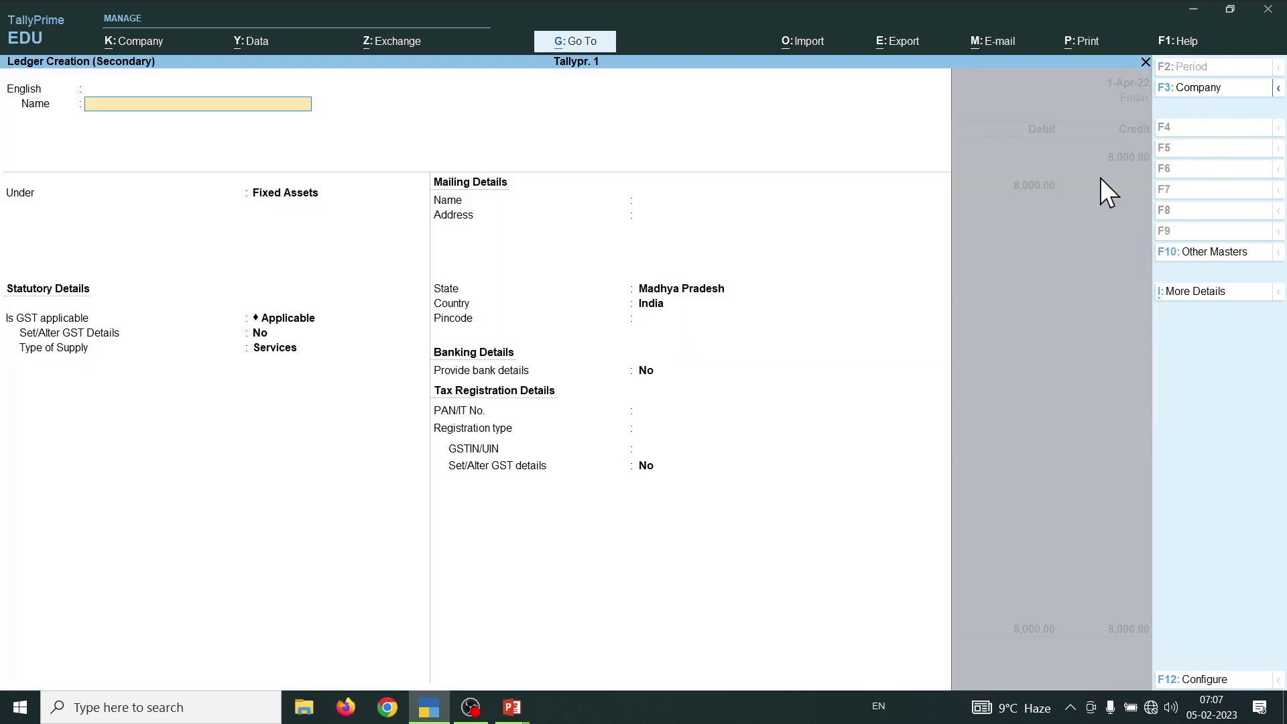
- Create the 'Purchase A/cc' ledger under Purchase Accounts as the voucher's debit ledger
{"action": "type", "text": "Pu"}
{"action": "type", "text": "rchase a/cc"}
{"action": "key", "text": "Return"}
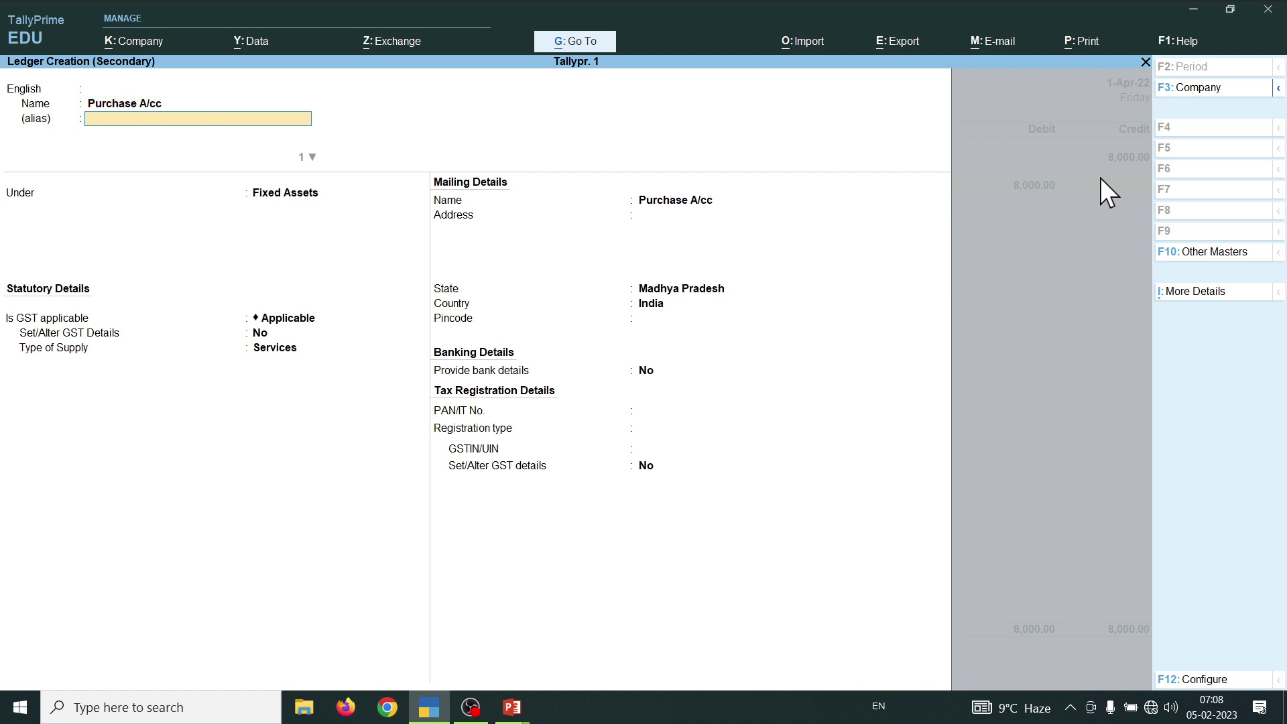
{"action": "key", "text": "Return"}
{"action": "key", "text": "Return"}
{"action": "type", "text": "p"}
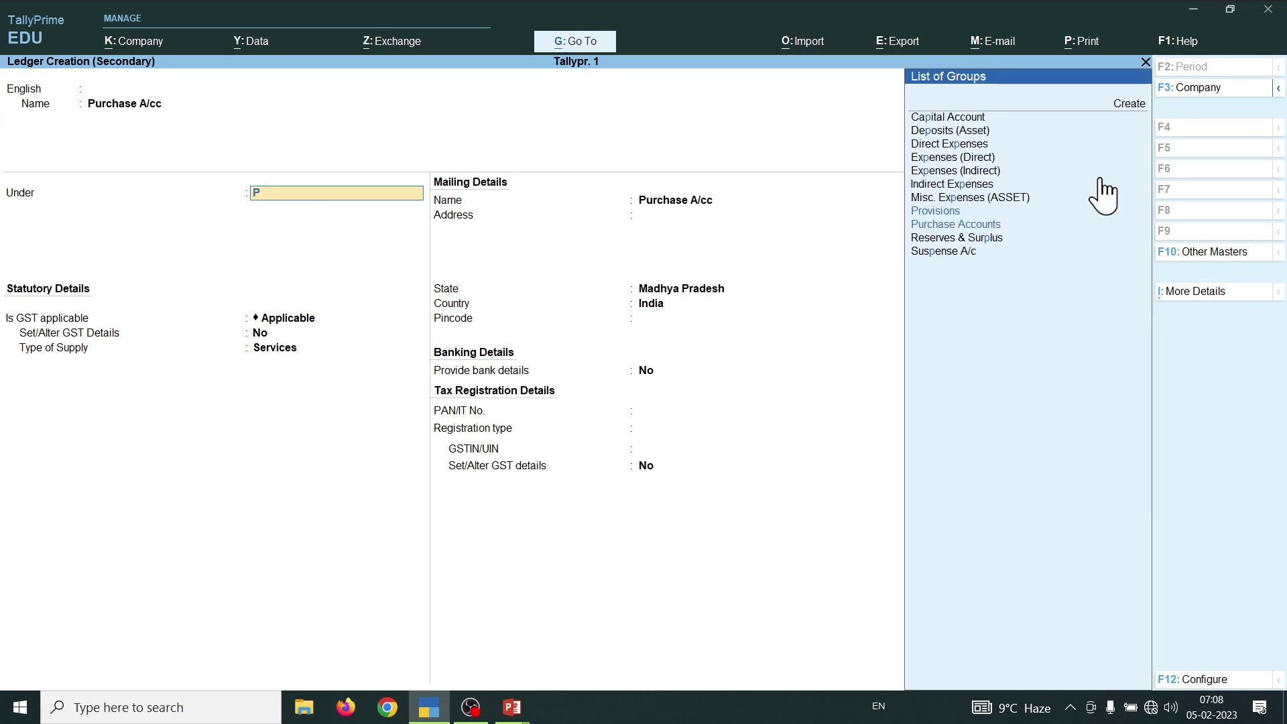
{"action": "key", "text": "Down"}
{"action": "key", "text": "Return"}
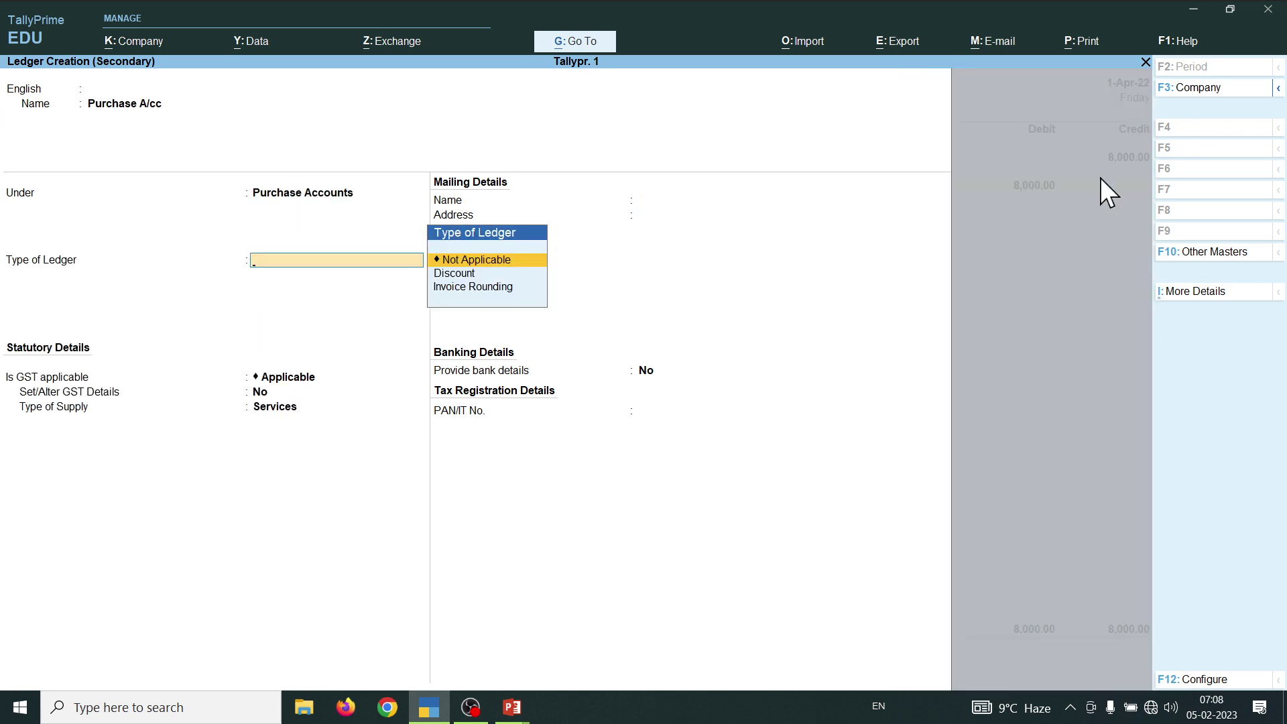
{"action": "key", "text": "ctrl+a"}
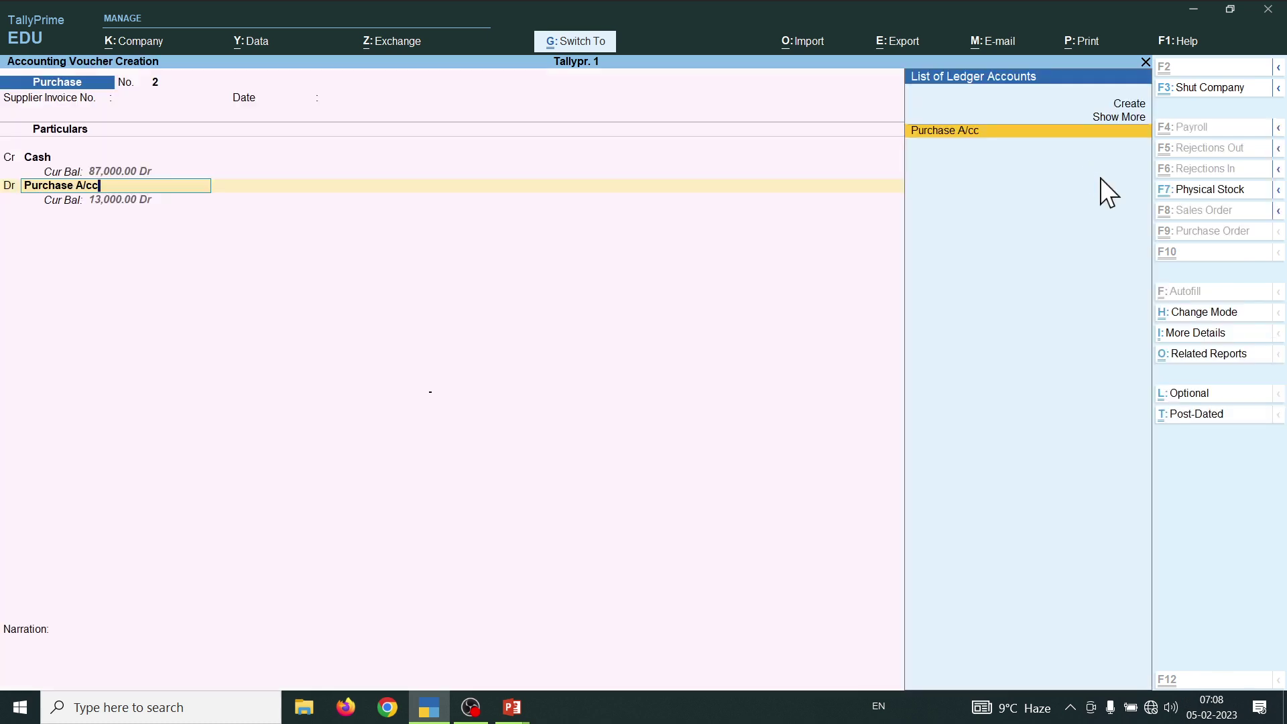
- Save Purchase voucher No. 2 with Purchase A/cc debited 8,000.00, then start a Sales voucher
{"action": "key", "text": "Return"}
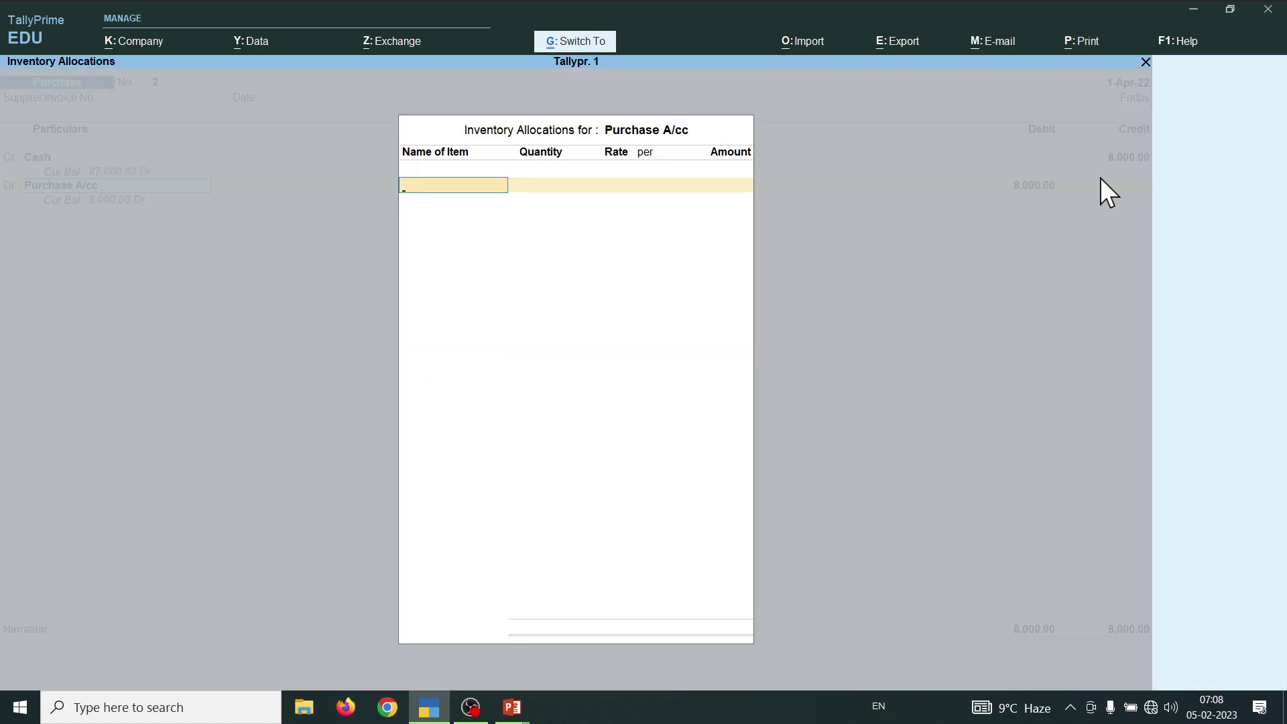
{"action": "key", "text": "ctrl+a"}
{"action": "key", "text": "Return"}
{"action": "key", "text": "Return"}
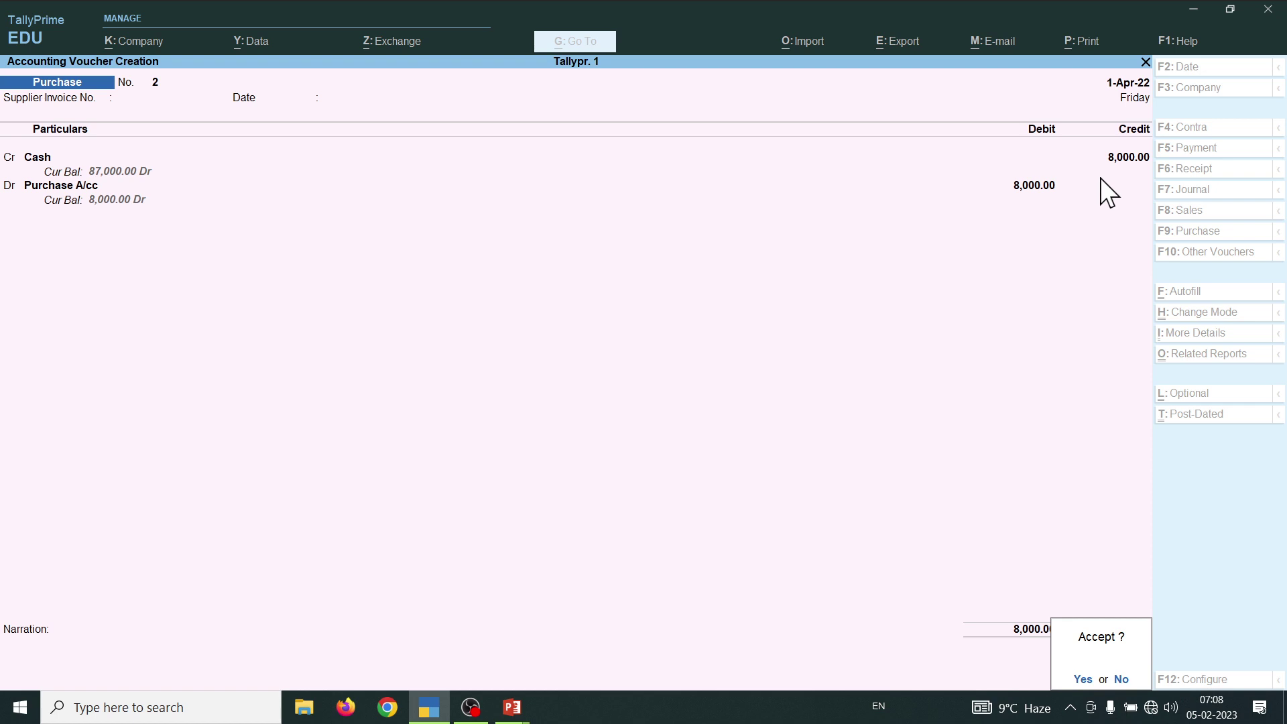
{"action": "key", "text": "Return"}
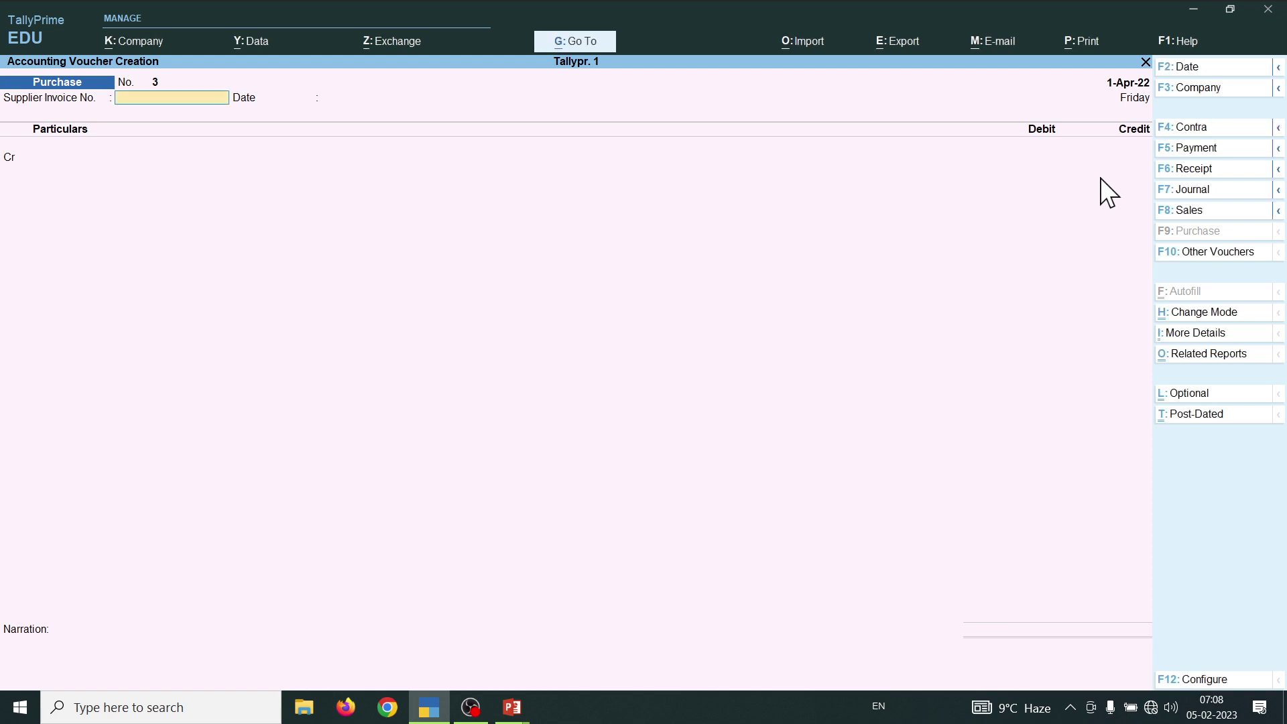
{"action": "key", "text": "alt+Tab"}
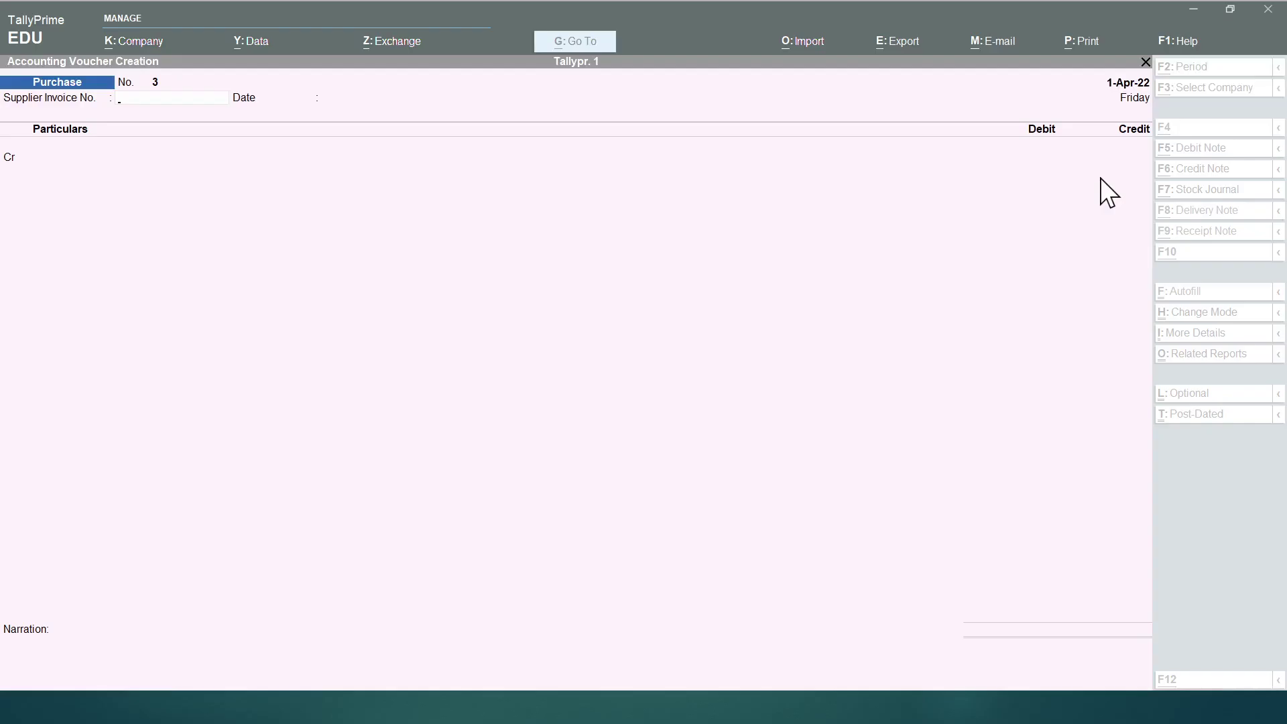
{"action": "key", "text": "F8"}
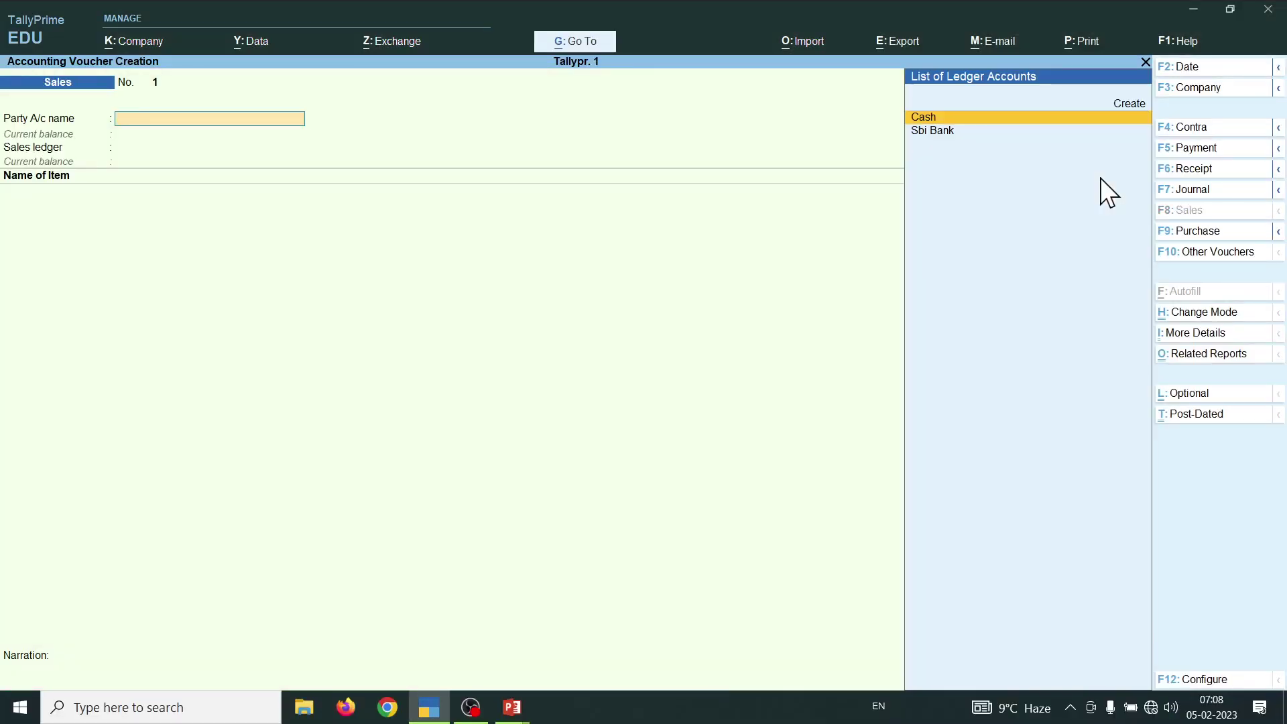
- Change Sales voucher No. 1's entry mode to As Voucher
{"action": "key", "text": "ctrl+h"}
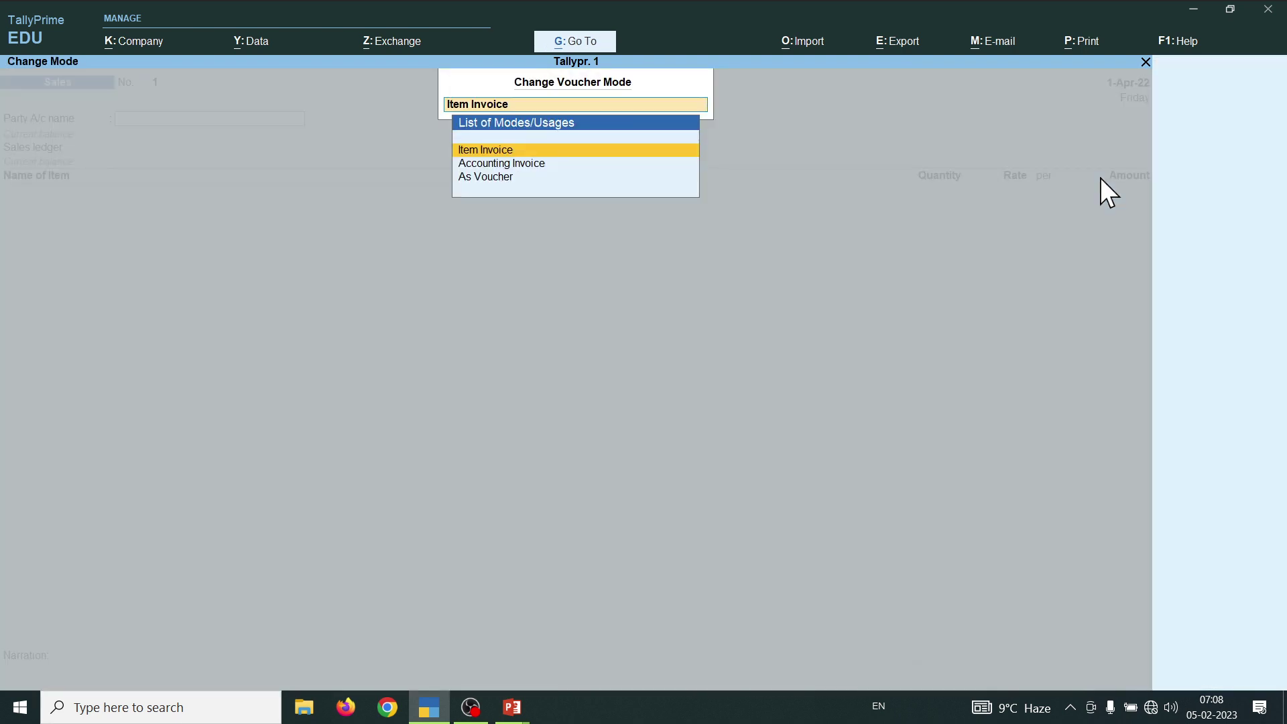
{"action": "key", "text": "Down"}
{"action": "key", "text": "Down"}
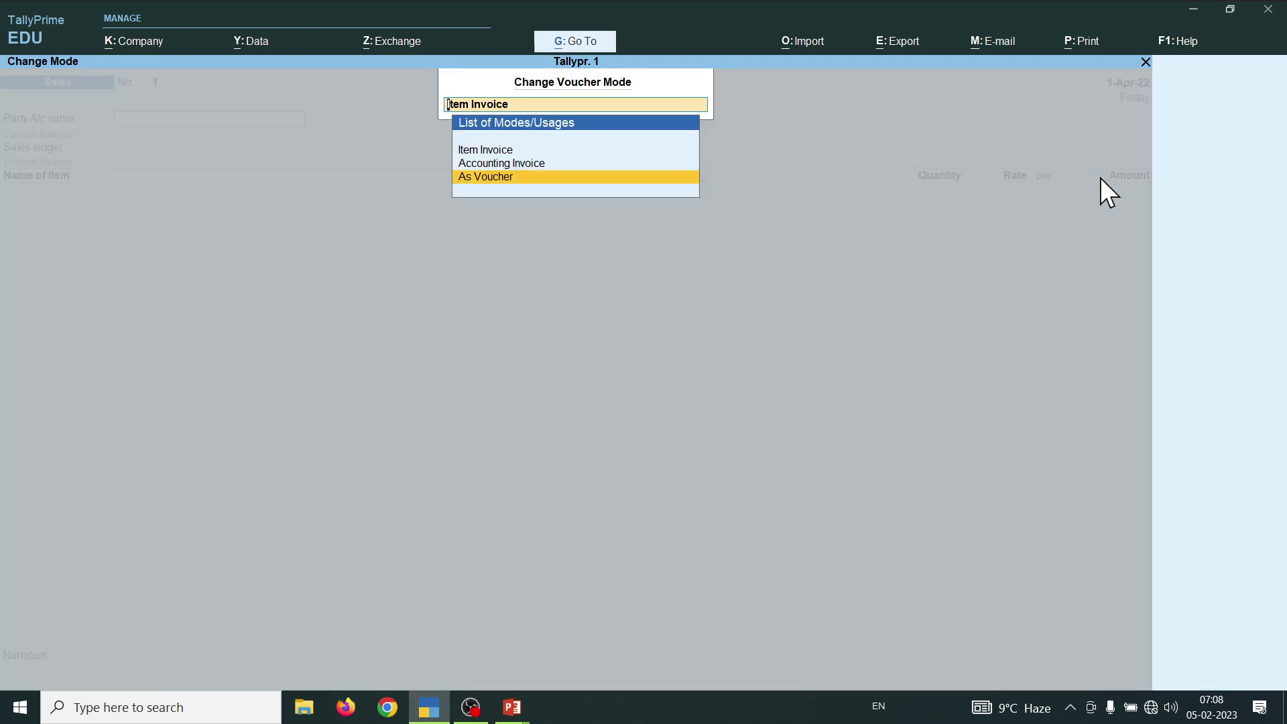
{"action": "key", "text": "Return"}
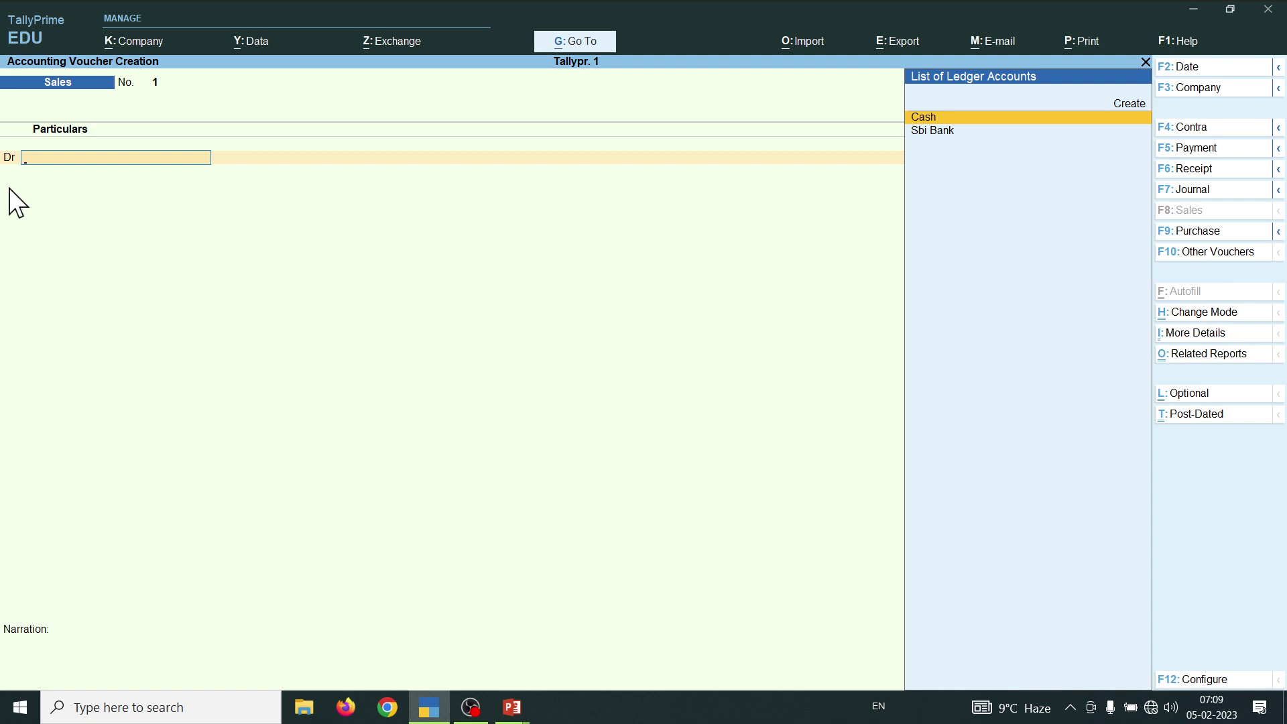
- Debit Cash with 10,000 on sales voucher 1
{"action": "type", "text": "C"}
{"action": "key", "text": "Return"}
{"action": "key", "text": "ctrl+a"}
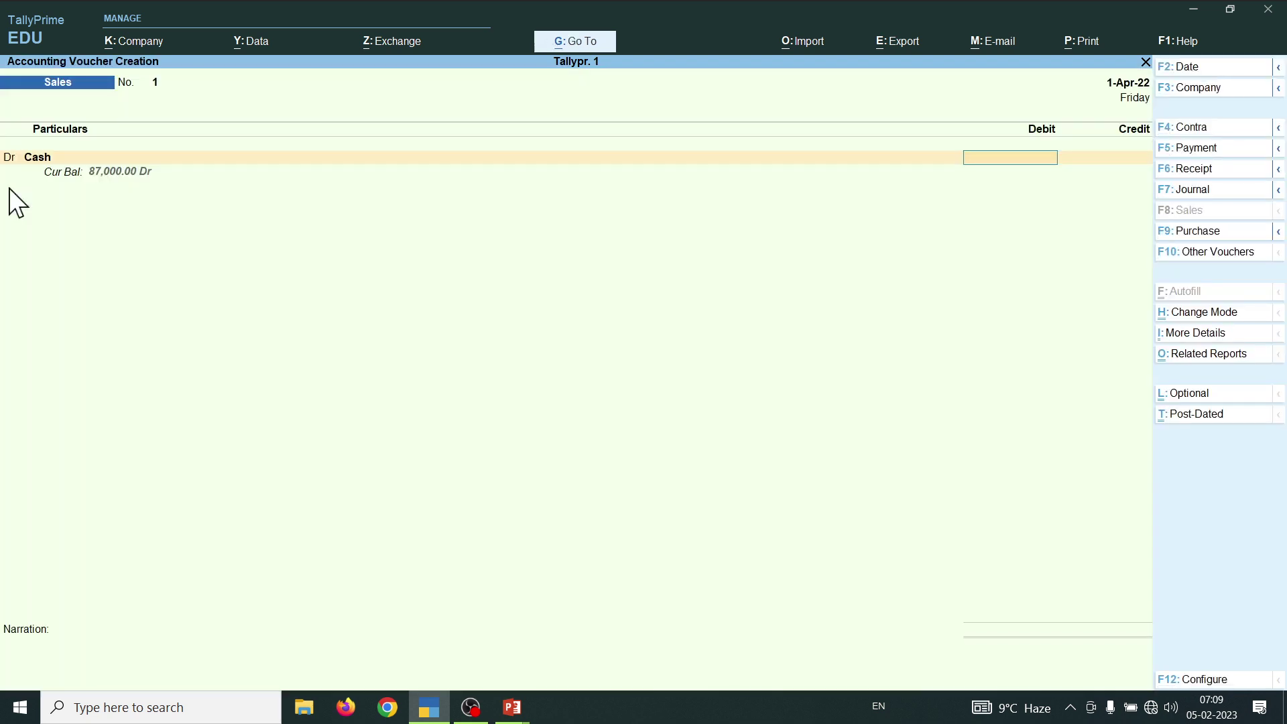
{"action": "type", "text": "10000"}
{"action": "key", "text": "Return"}
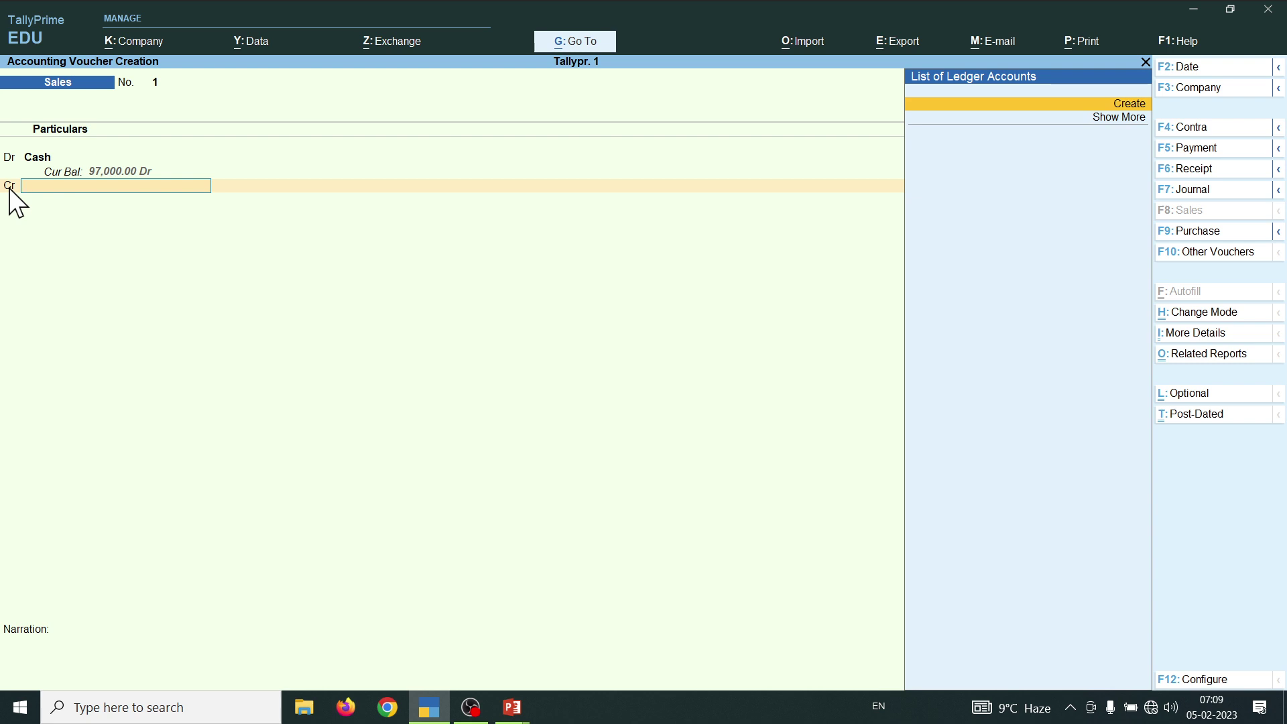
- Create a new 'Sale Acc' ledger under Sales Accounts for the credit line
{"action": "key", "text": "alt+c"}
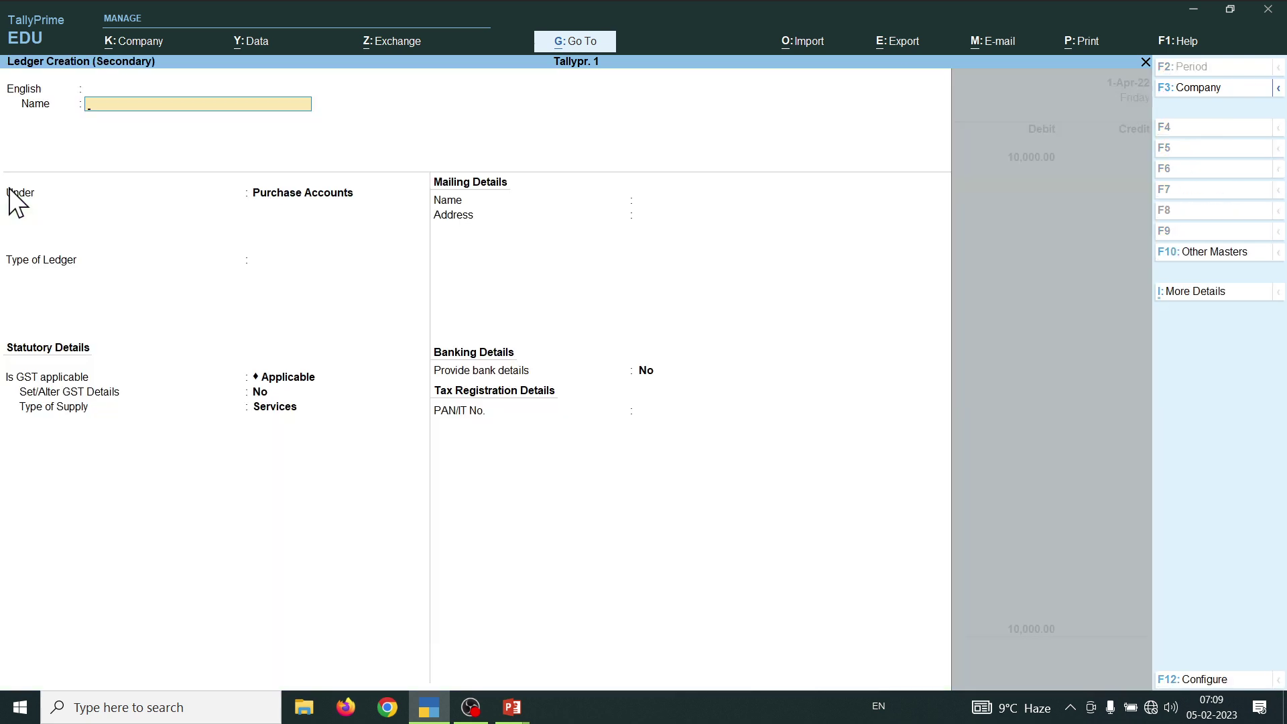
{"action": "type", "text": "Sale"}
{"action": "type", "text": " Acc"}
{"action": "key", "text": "Return"}
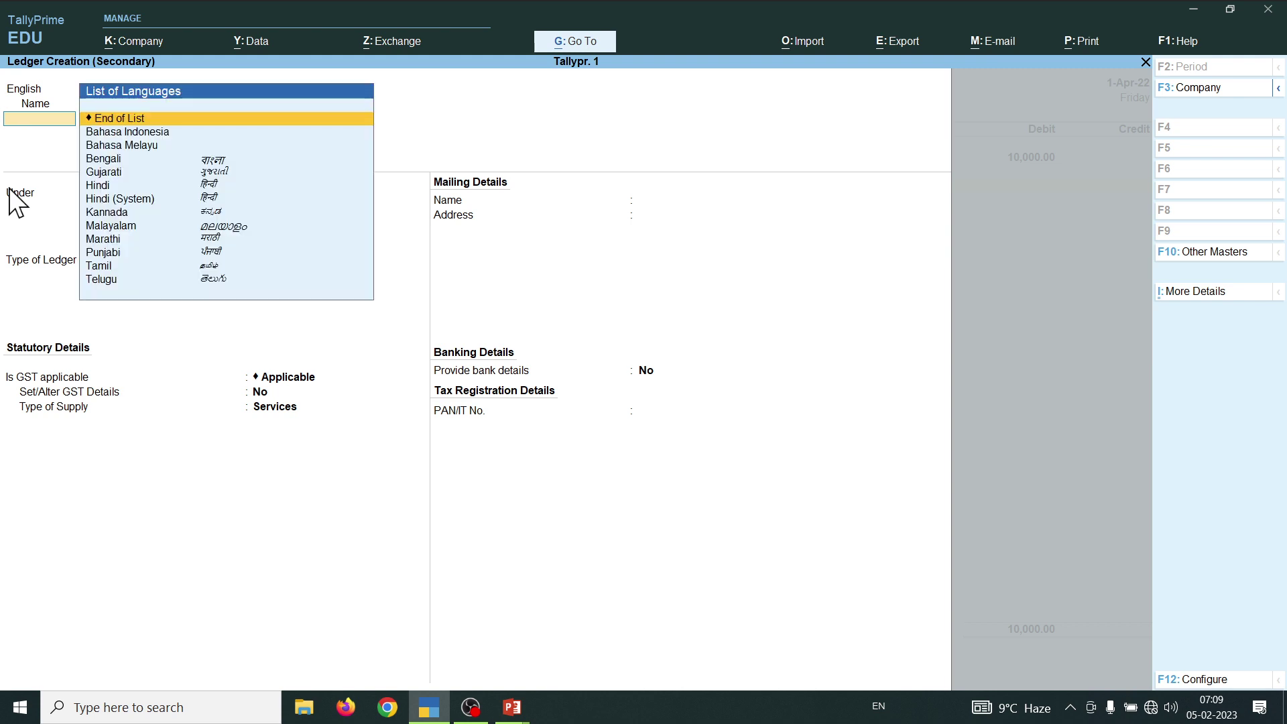
{"action": "key", "text": "Return"}
{"action": "type", "text": "S"}
{"action": "key", "text": "Down"}
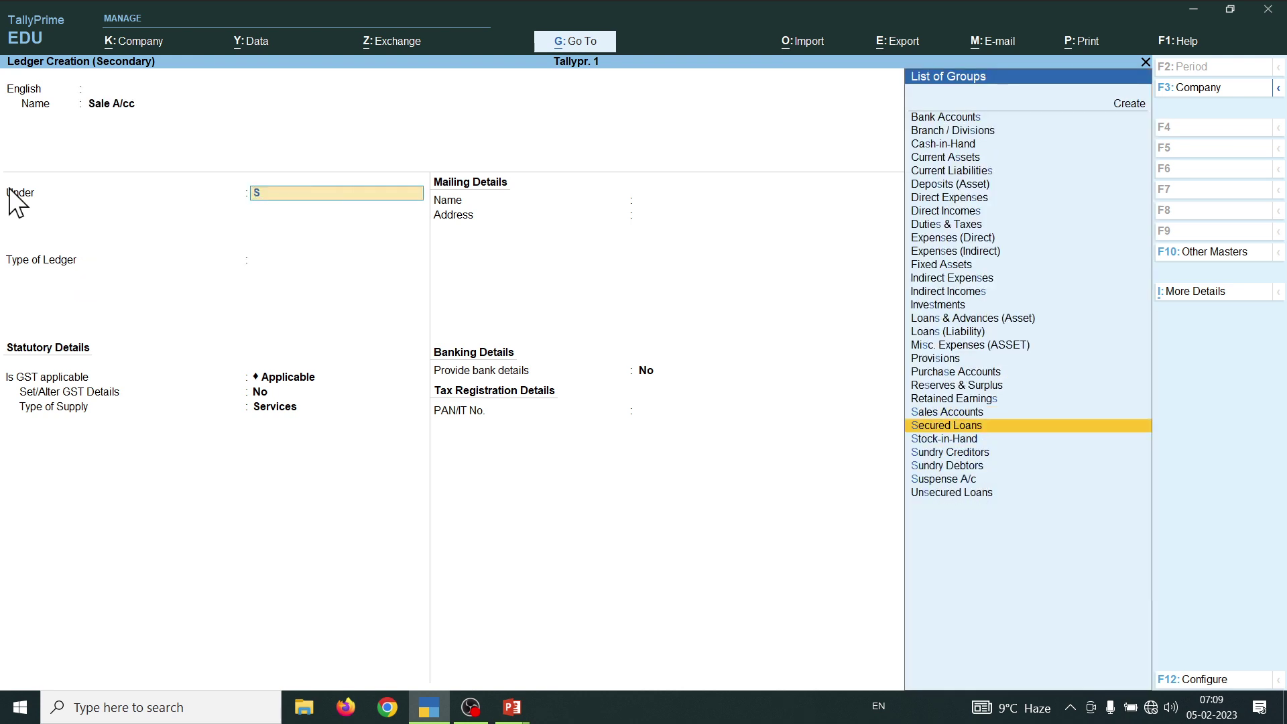
{"action": "key", "text": "Up"}
{"action": "key", "text": "Return"}
{"action": "key", "text": "ctrl+a"}
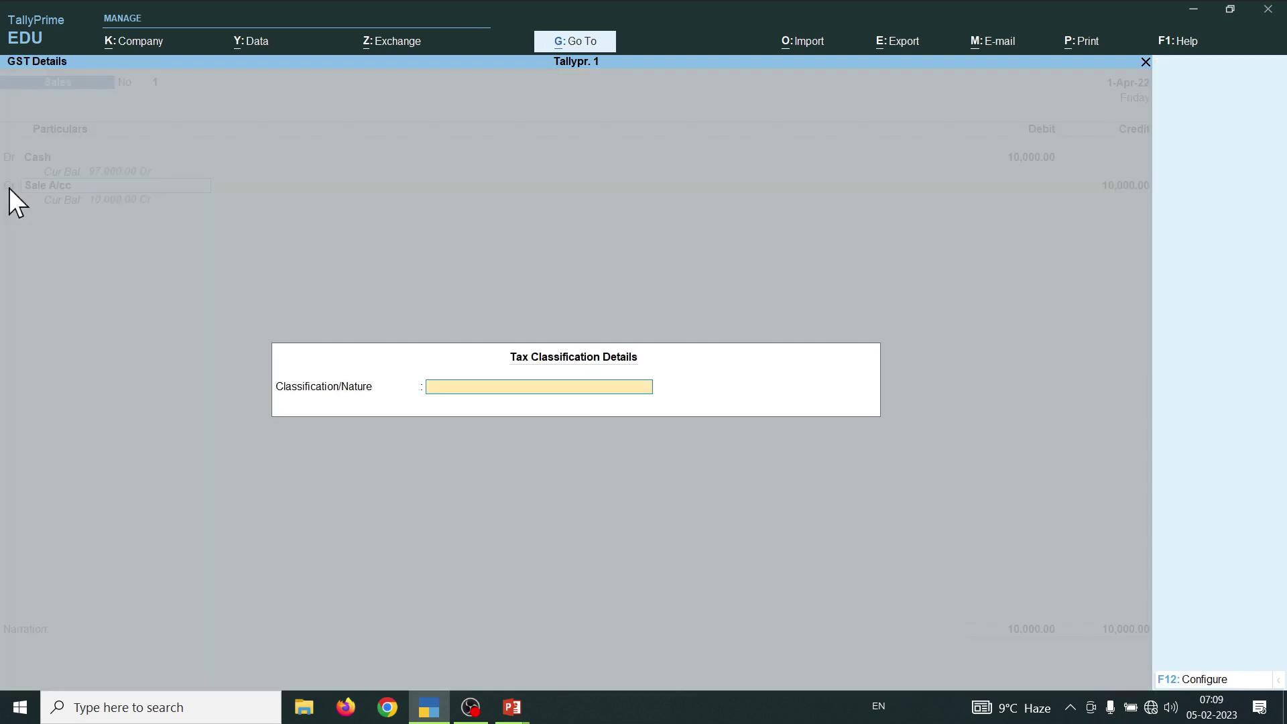
- Credit Sale A/cc 10,000.00 and save the voucher without narration
{"action": "key", "text": "ctrl+a"}
{"action": "key", "text": "ctrl+a"}
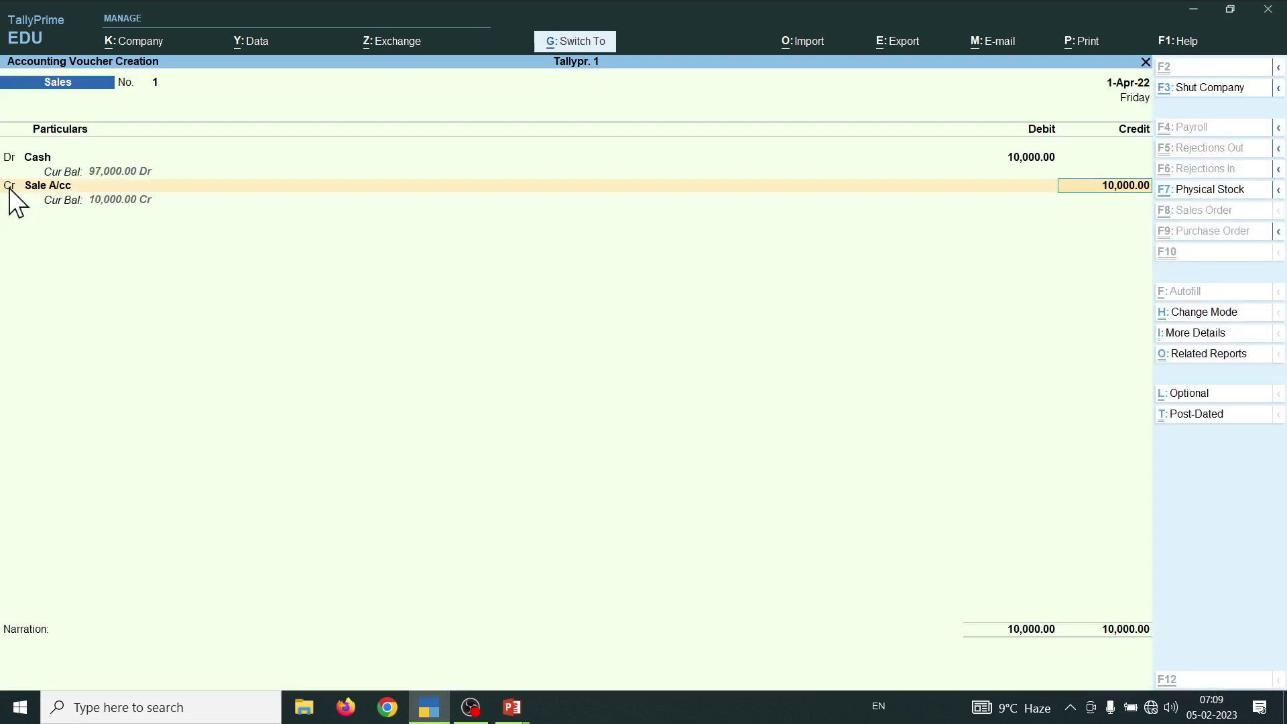
{"action": "key", "text": "Return"}
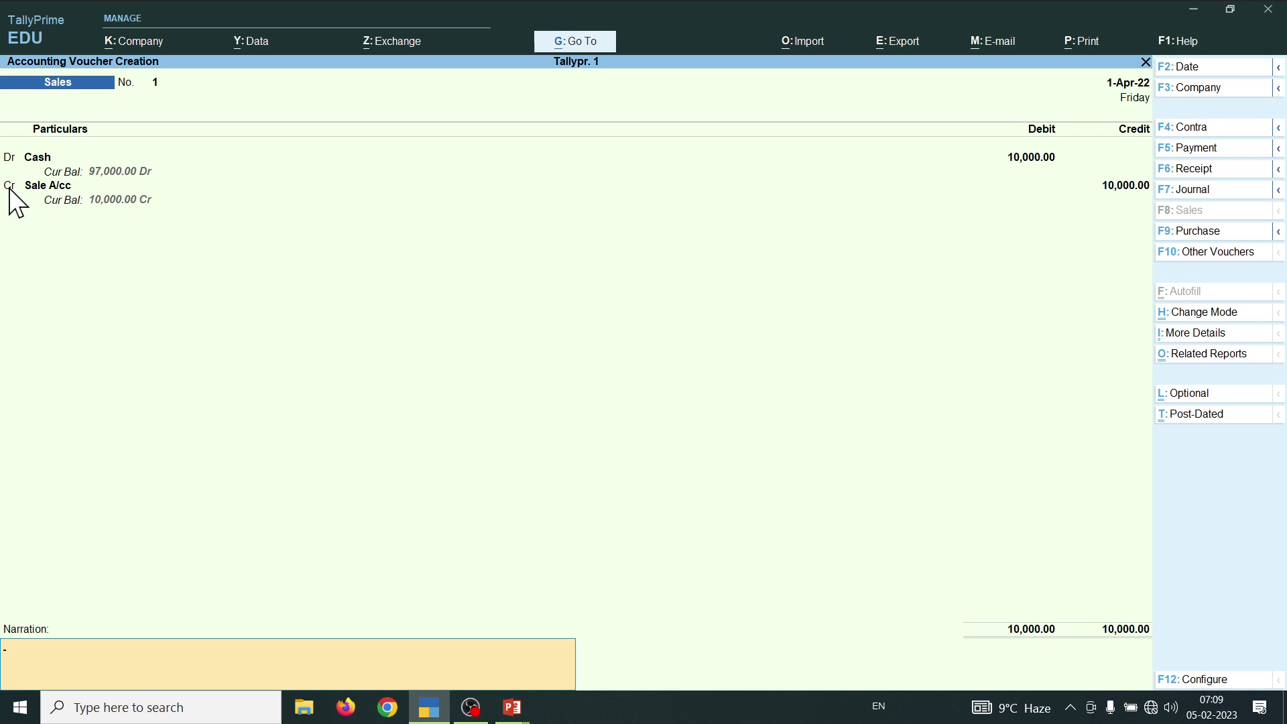
{"action": "key", "text": "Return"}
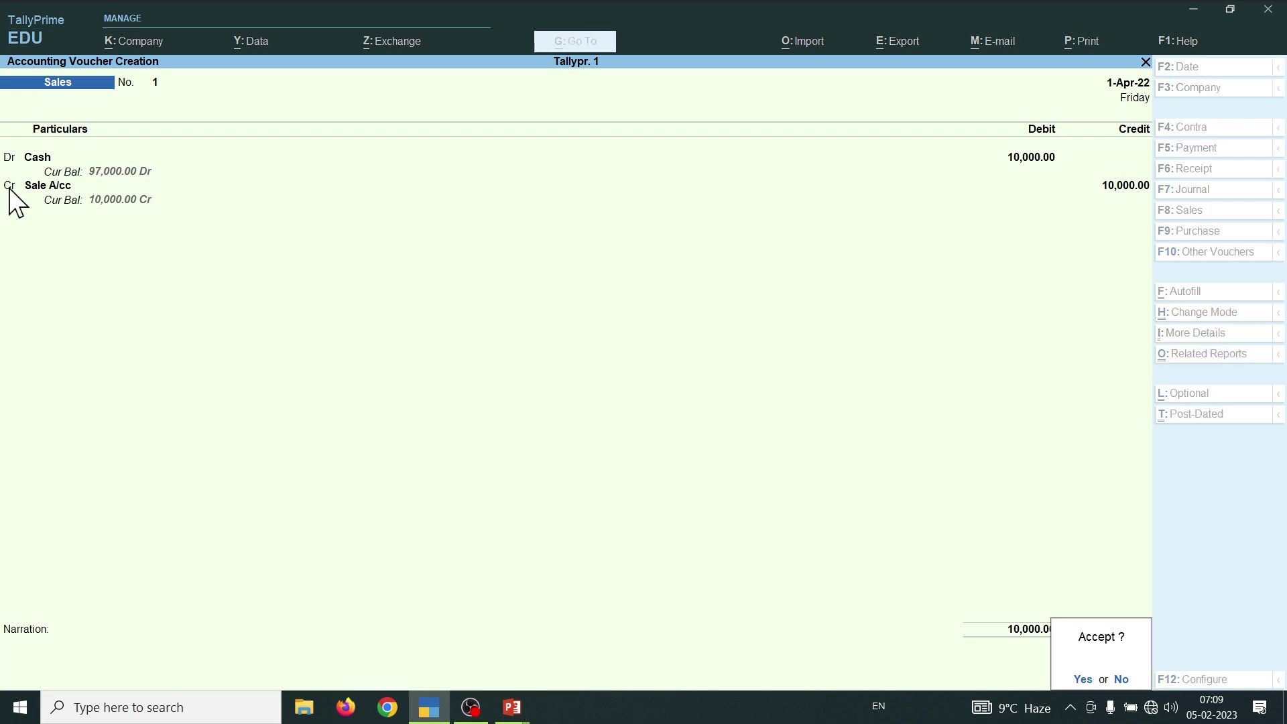
{"action": "key", "text": "Return"}
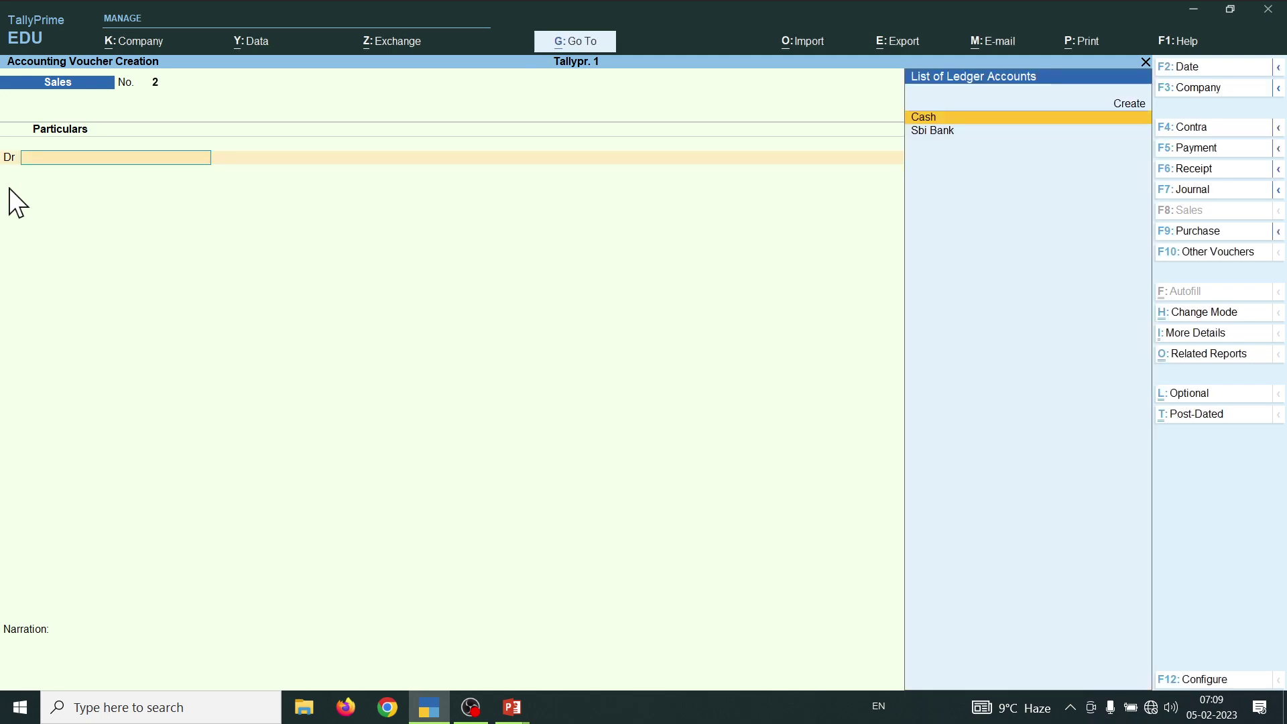
- Check the transaction list slide, then leave blank Sales voucher No. 2 for Gateway of Tally
{"action": "key", "text": "alt+Tab"}
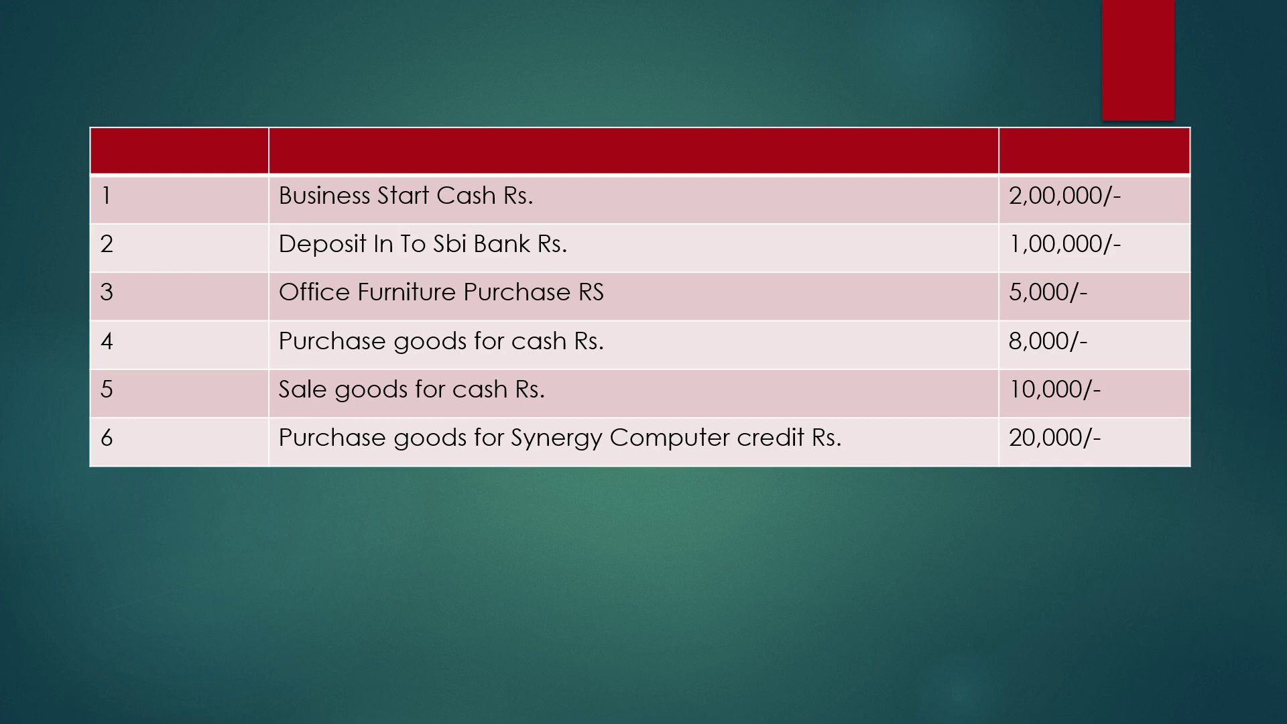
{"action": "key", "text": "alt+Tab"}
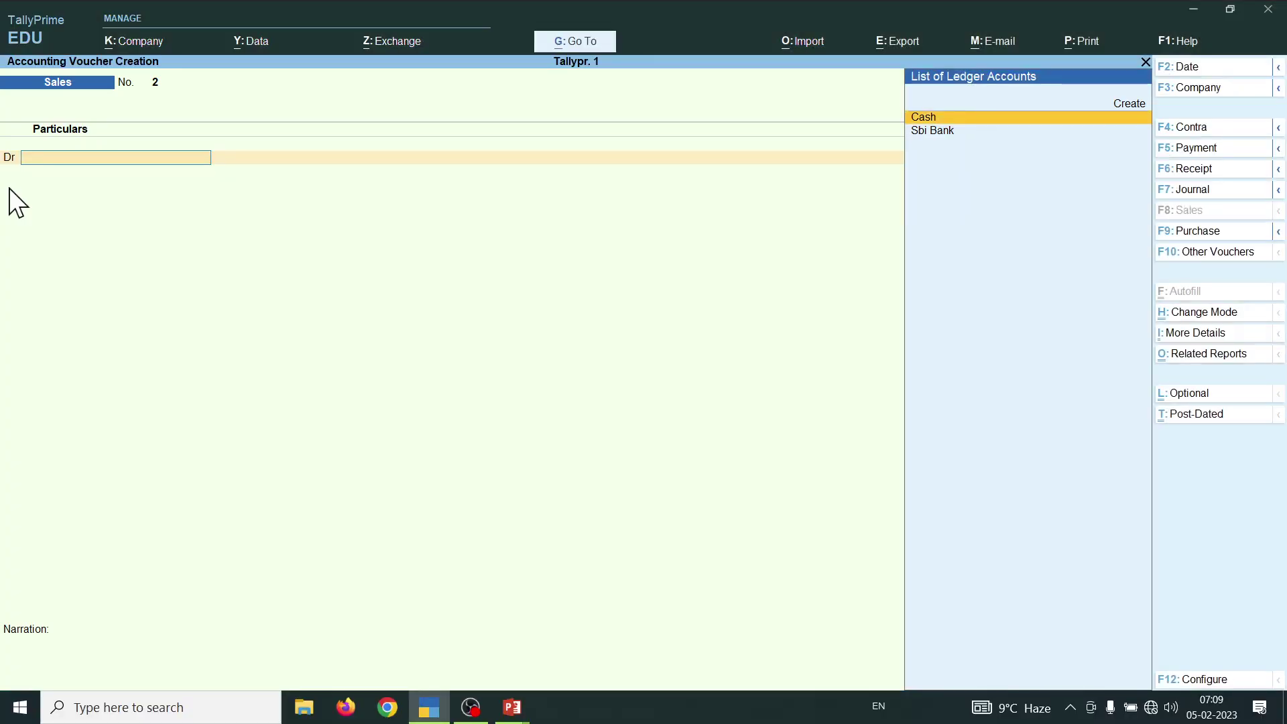
{"action": "key", "text": "Escape"}
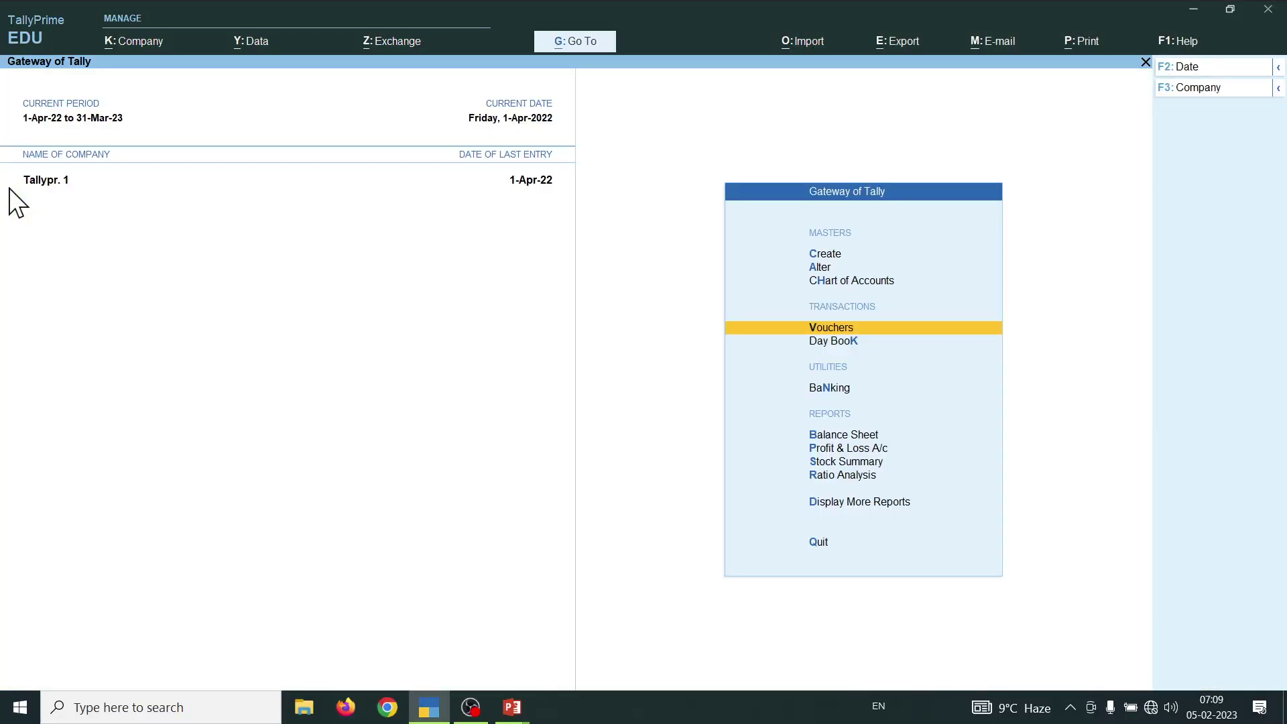
{"action": "key", "text": "b"}
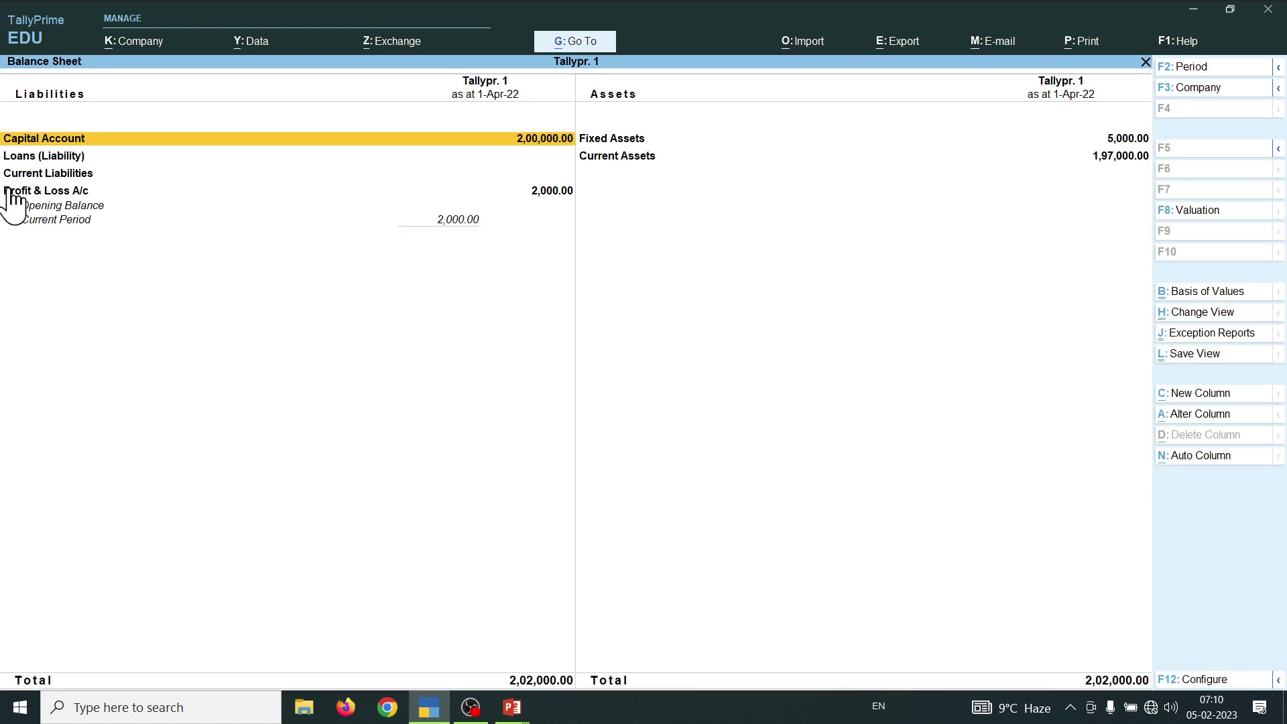
{"action": "key", "text": "alt+F5"}
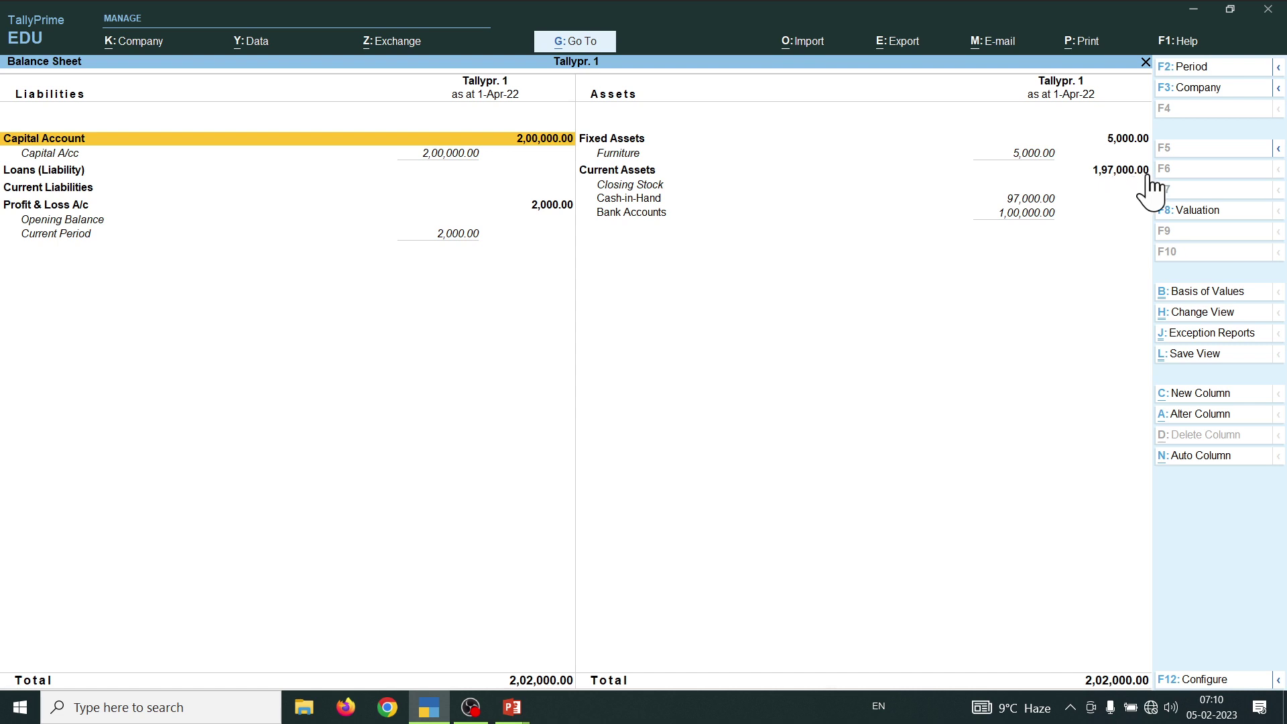
{"action": "left_click", "coordinate": [52, 221]}
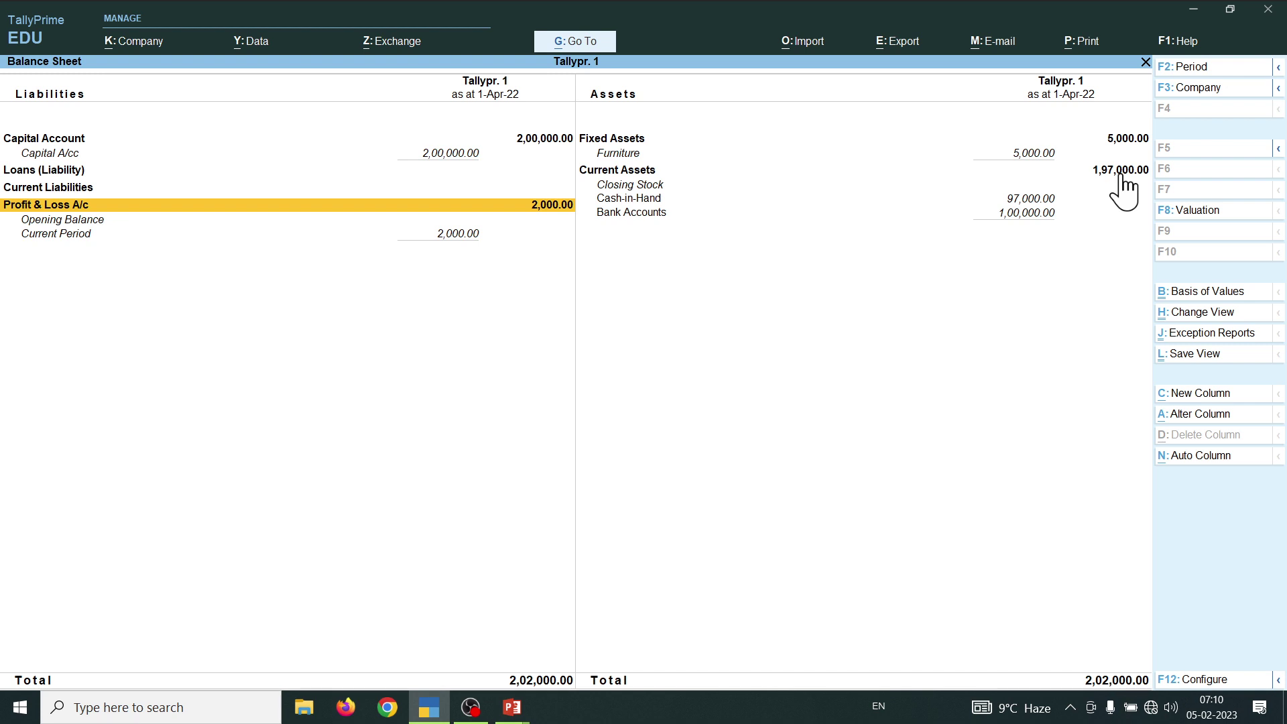
{"action": "left_click", "coordinate": [47, 189]}
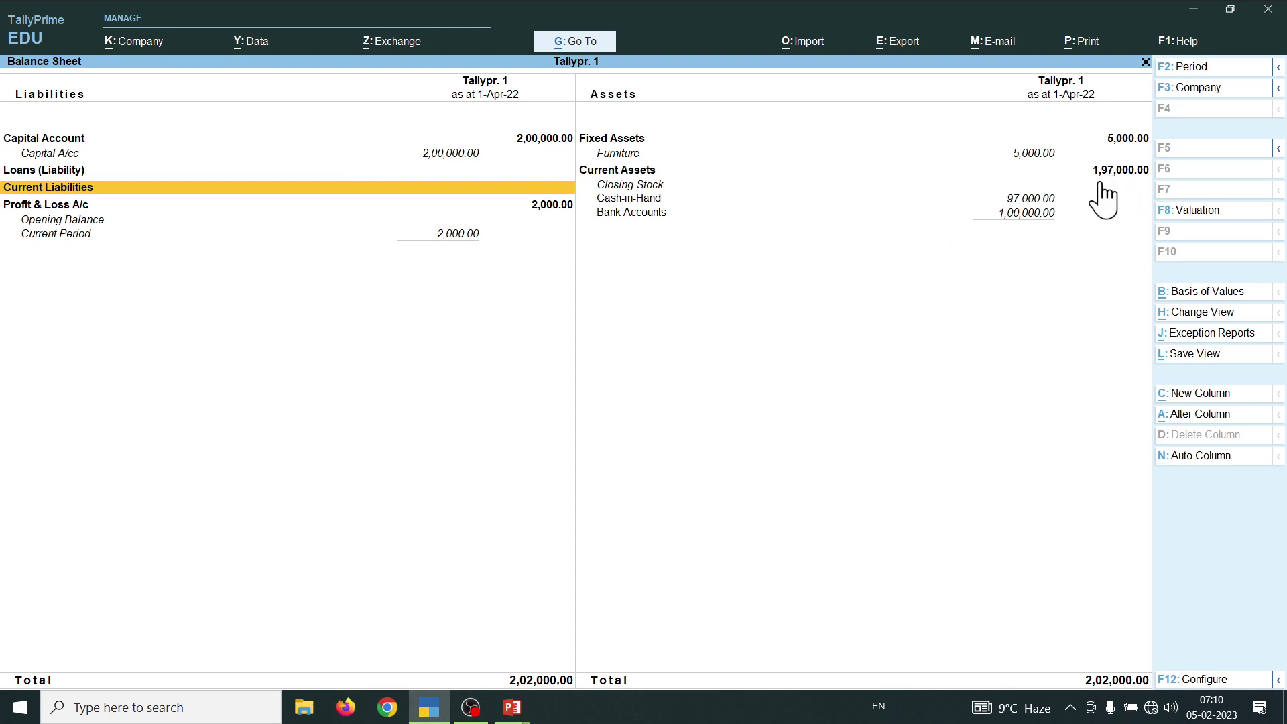
{"action": "key", "text": "Escape"}
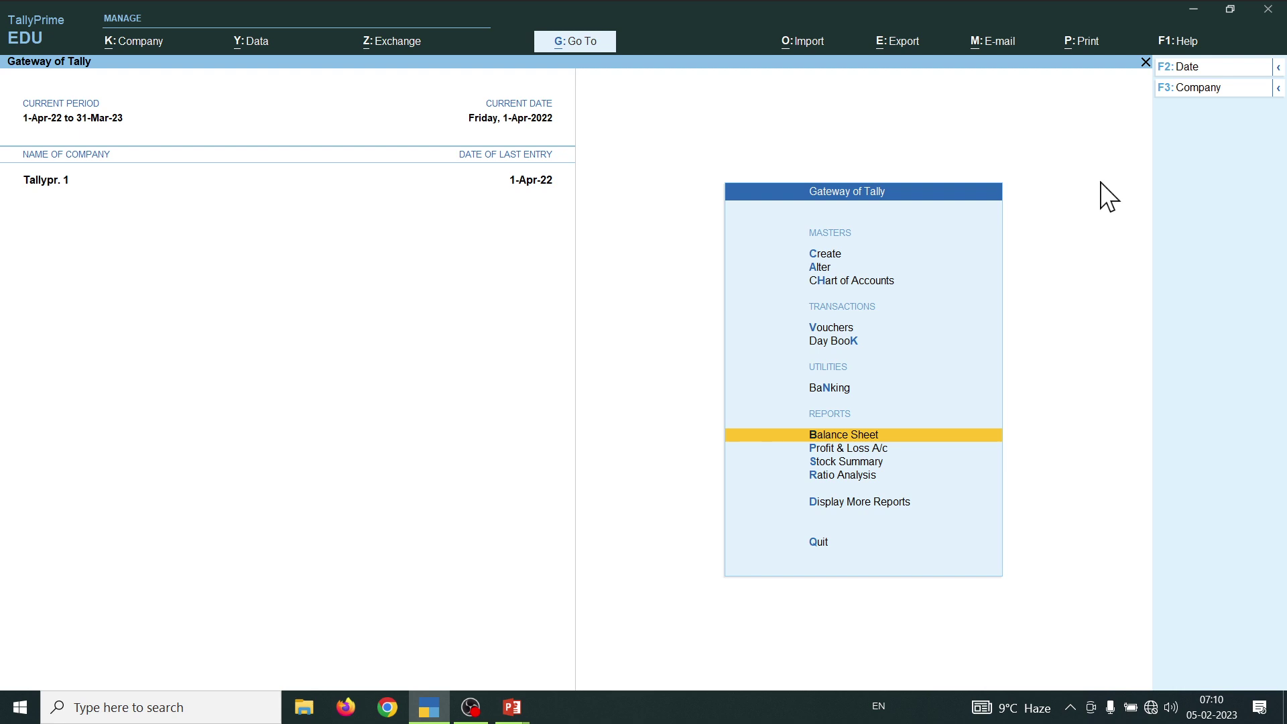
- Start a Purchase voucher in As Voucher mode
{"action": "key", "text": "v"}
{"action": "key", "text": "F9"}
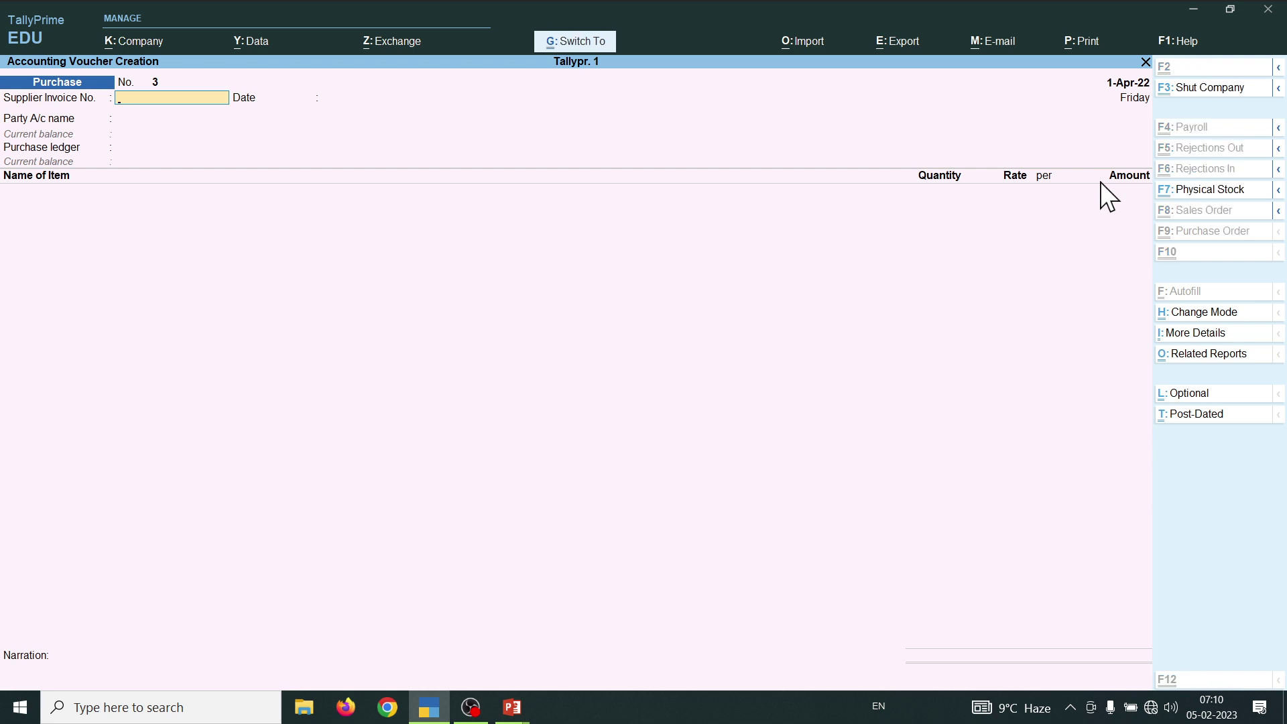
{"action": "key", "text": "ctrl+h"}
{"action": "key", "text": "Down"}
{"action": "key", "text": "Down"}
{"action": "key", "text": "Return"}
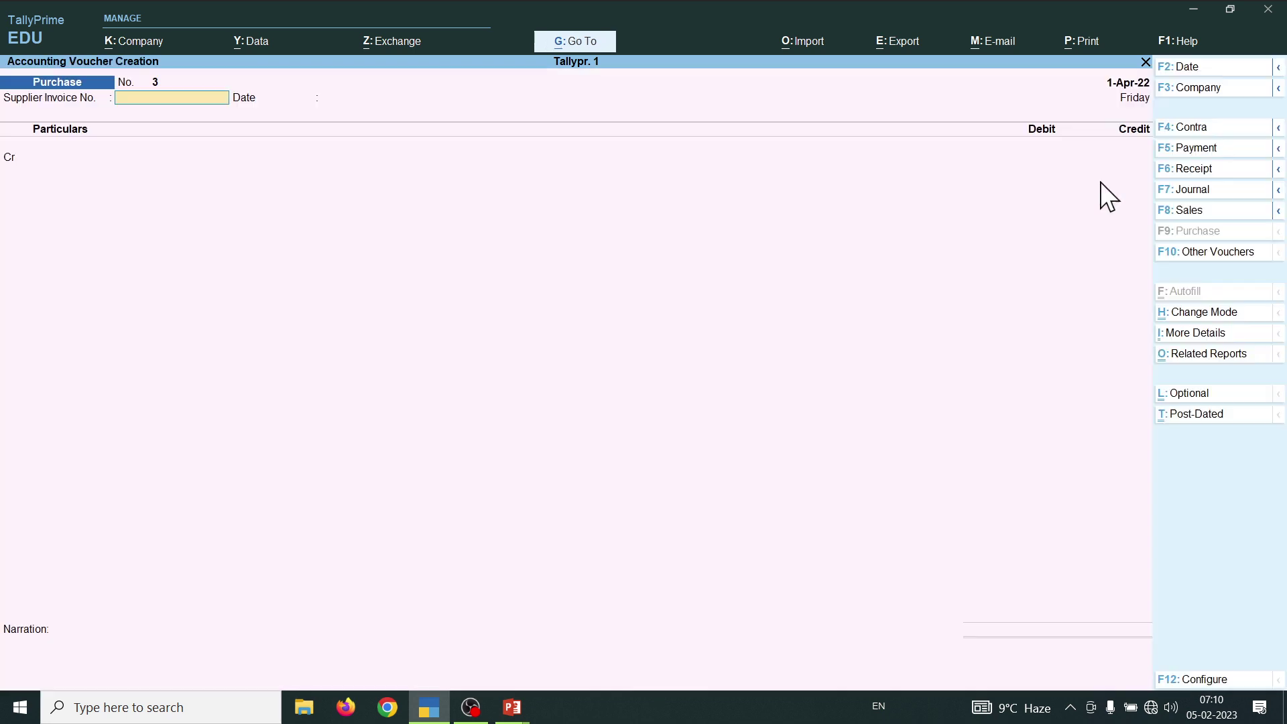
{"action": "key", "text": "Return"}
{"action": "key", "text": "Return"}
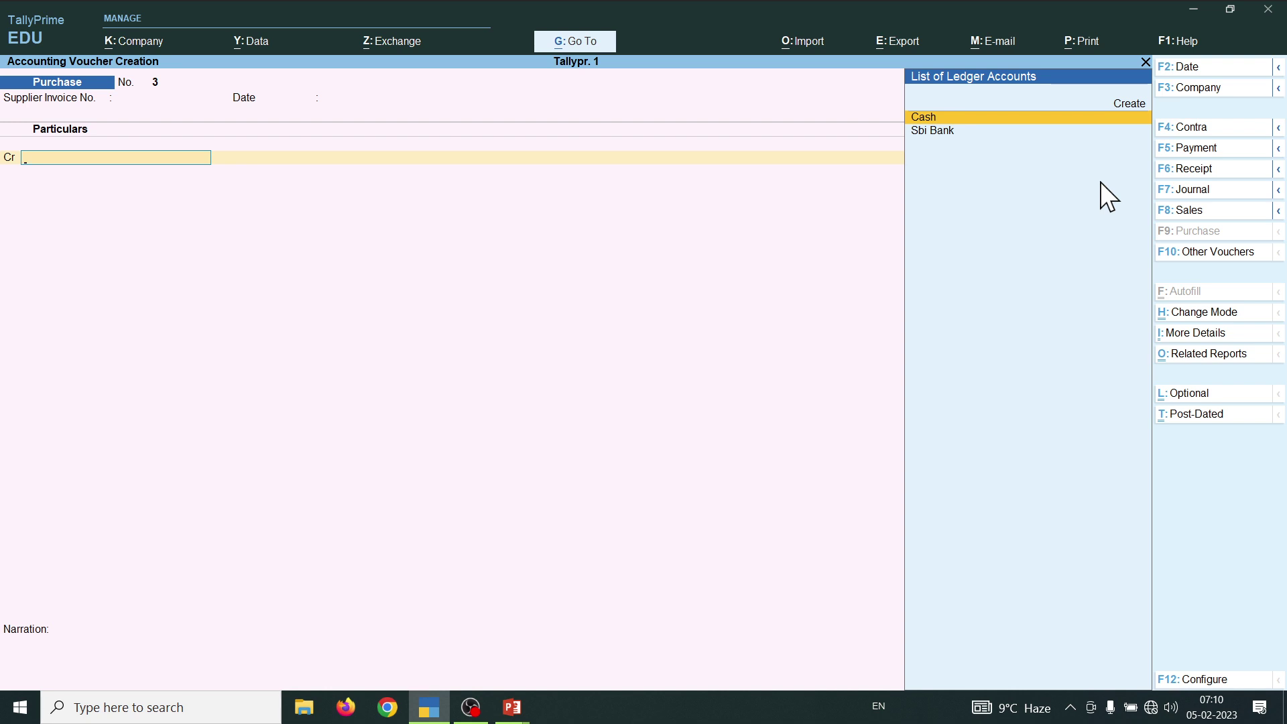
- Credit Cash with 20,000 and begin creating a new ledger
{"action": "type", "text": "C"}
{"action": "key", "text": "Return"}
{"action": "key", "text": "ctrl+a"}
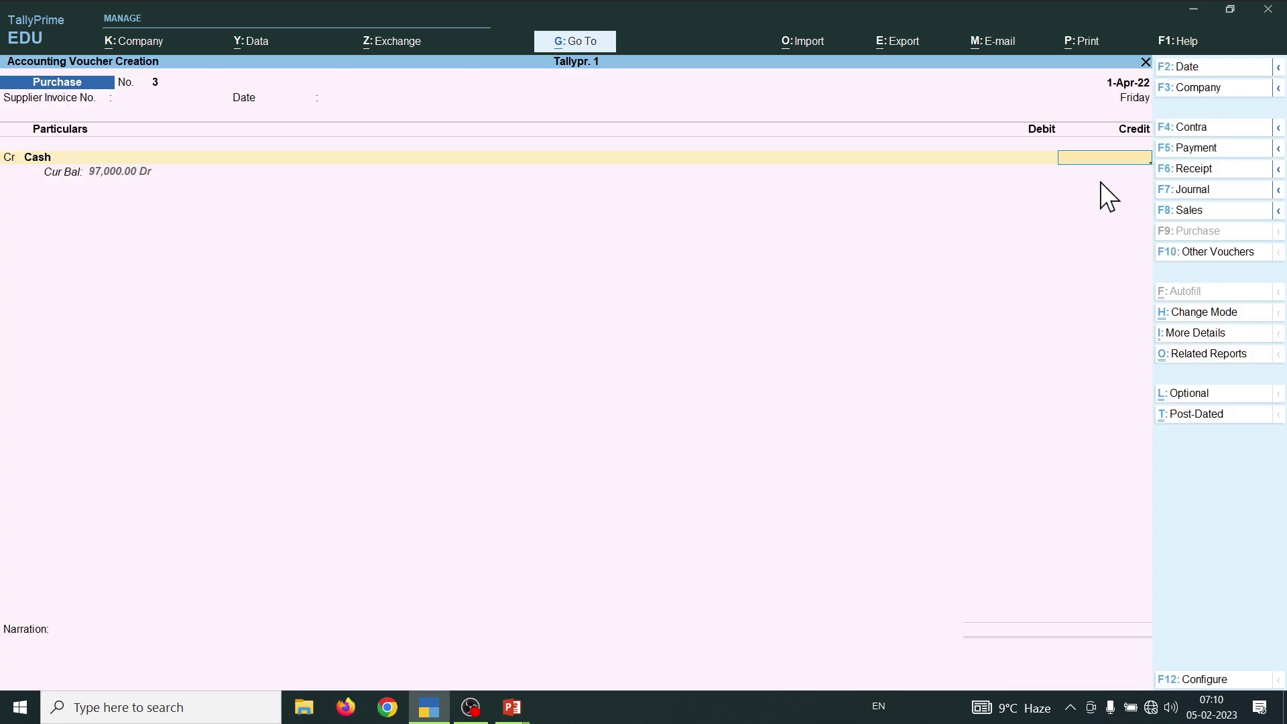
{"action": "type", "text": "20000"}
{"action": "key", "text": "Return"}
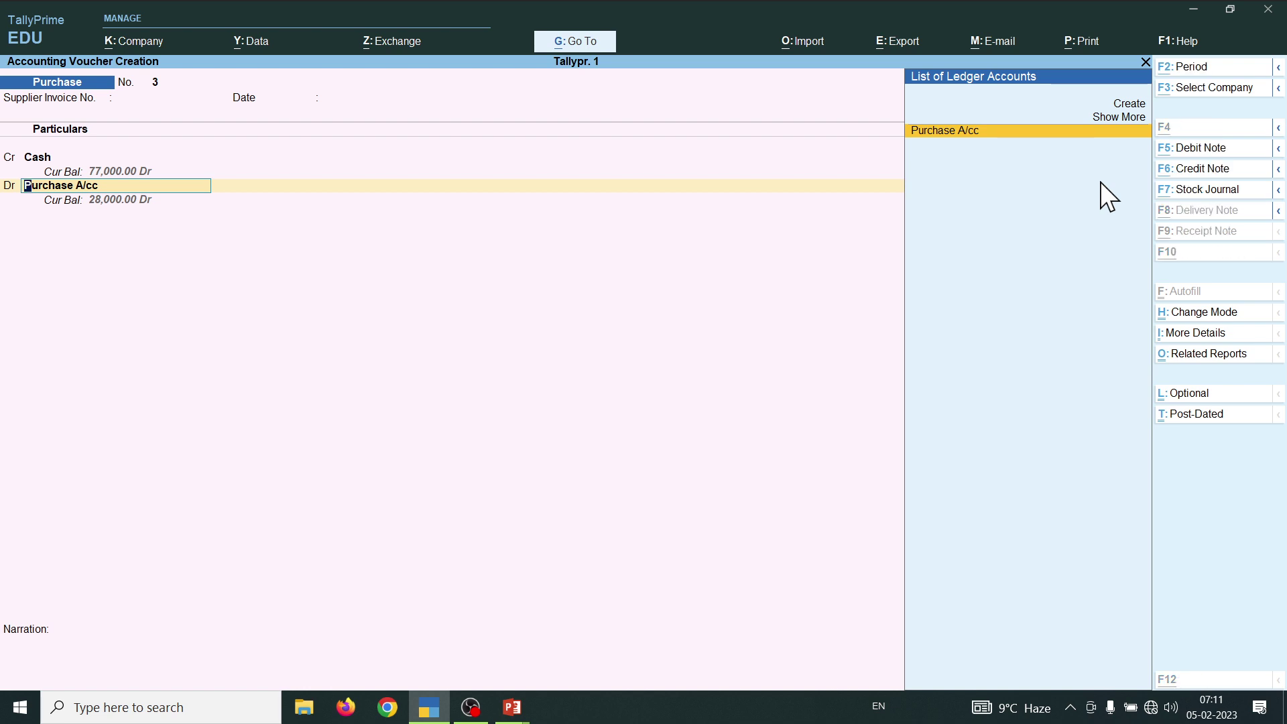
{"action": "key", "text": "alt+c"}
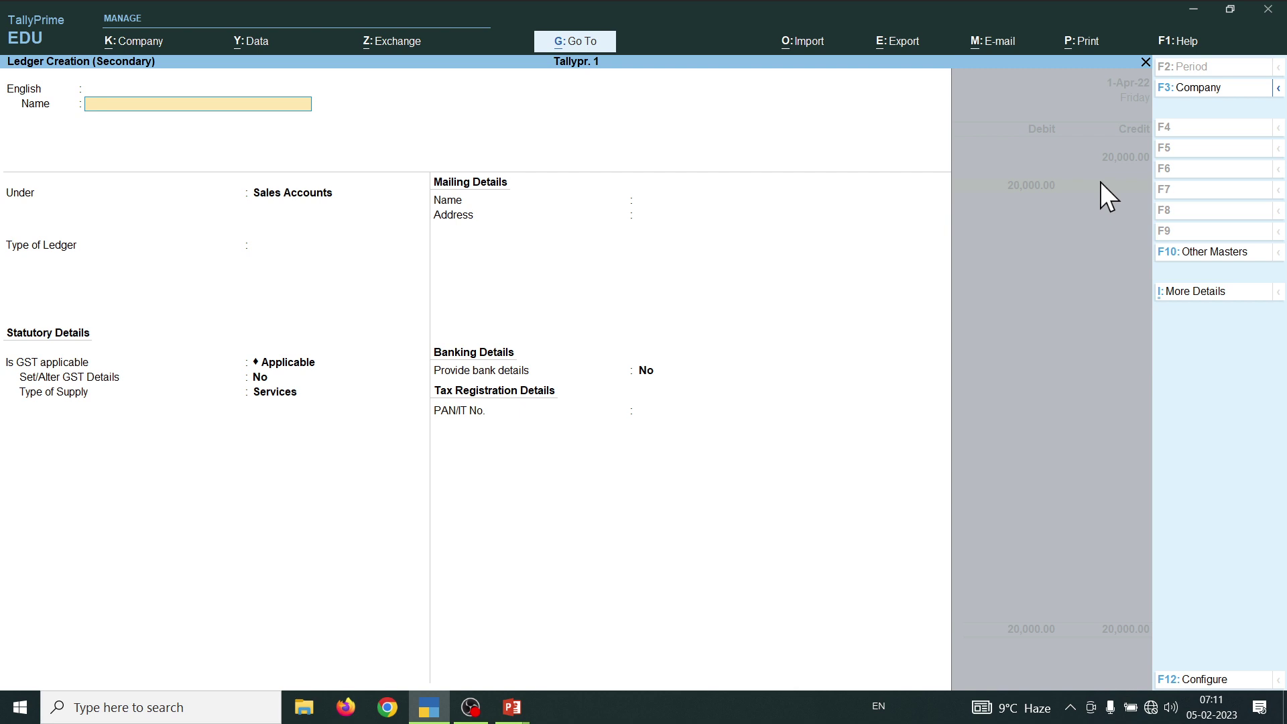
- Create the Synergy Computer ledger under Sundry Creditors with its mailing address
{"action": "type", "text": "Synergy Computer"}
{"action": "key", "text": "Return"}
{"action": "key", "text": "Return"}
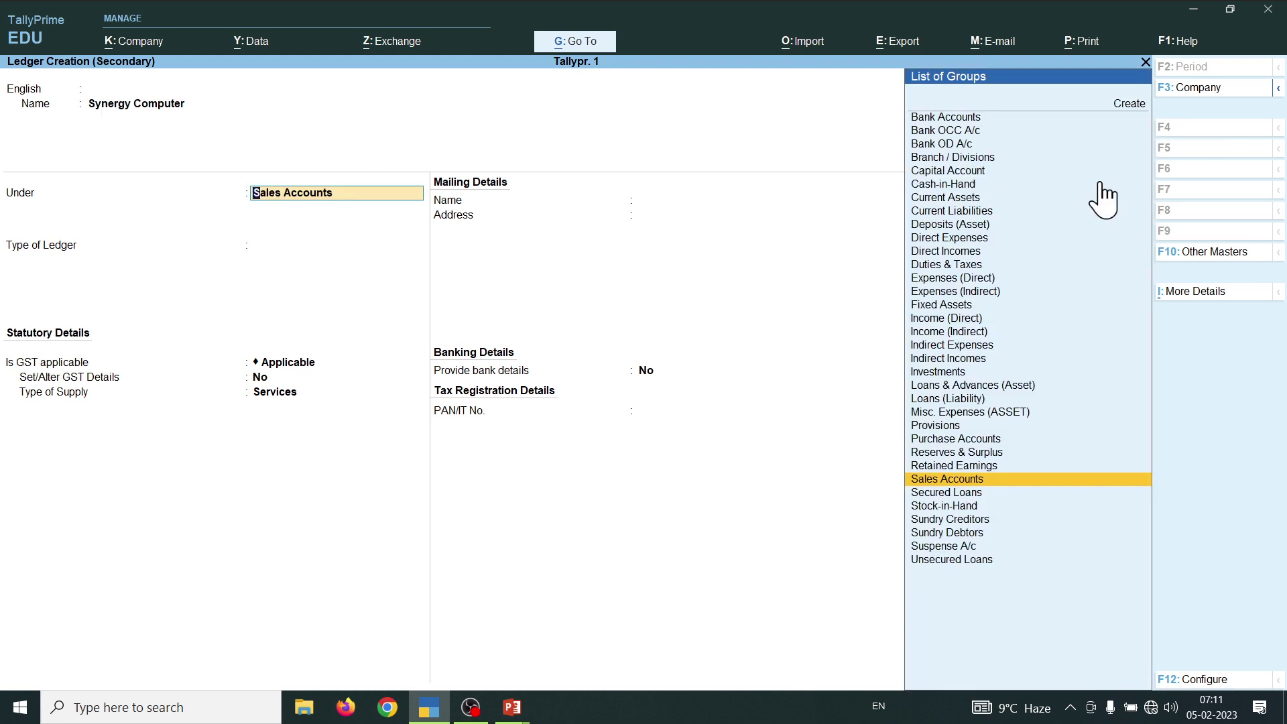
{"action": "type", "text": "S"}
{"action": "key", "text": "Down"}
{"action": "key", "text": "Down"}
{"action": "key", "text": "Down"}
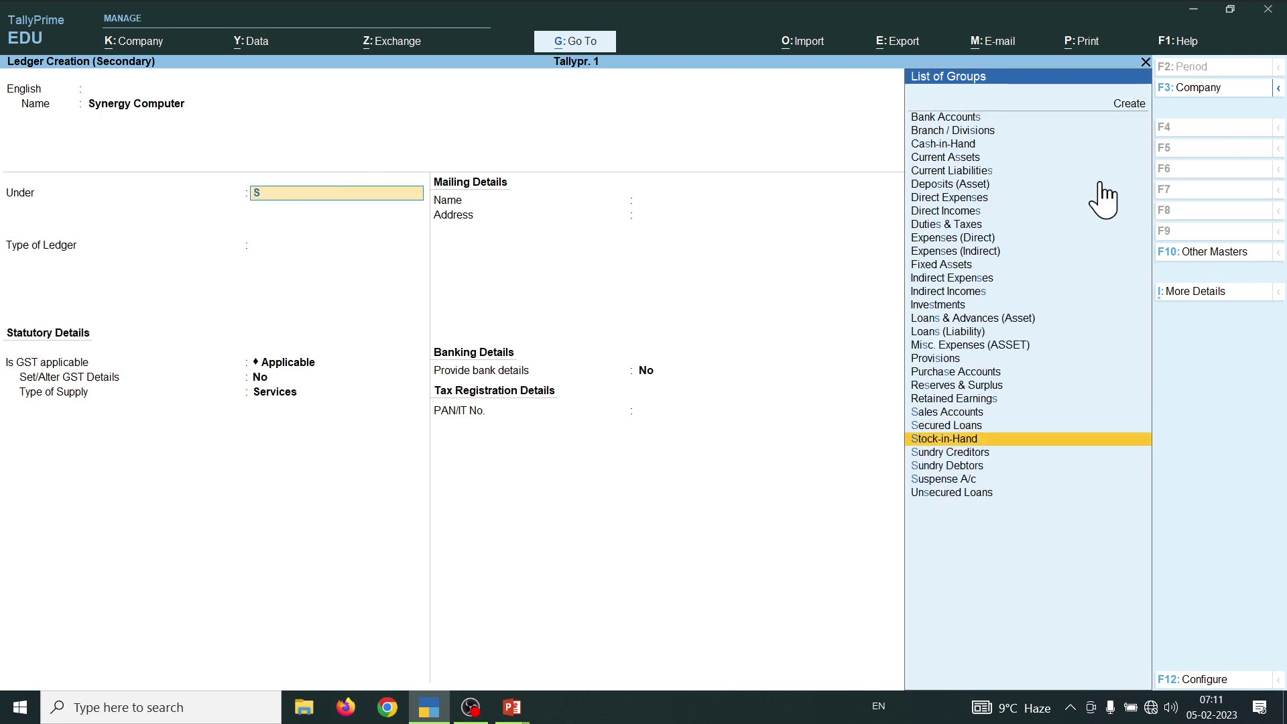
{"action": "key", "text": "Return"}
{"action": "key", "text": "Return"}
{"action": "key", "text": "Return"}
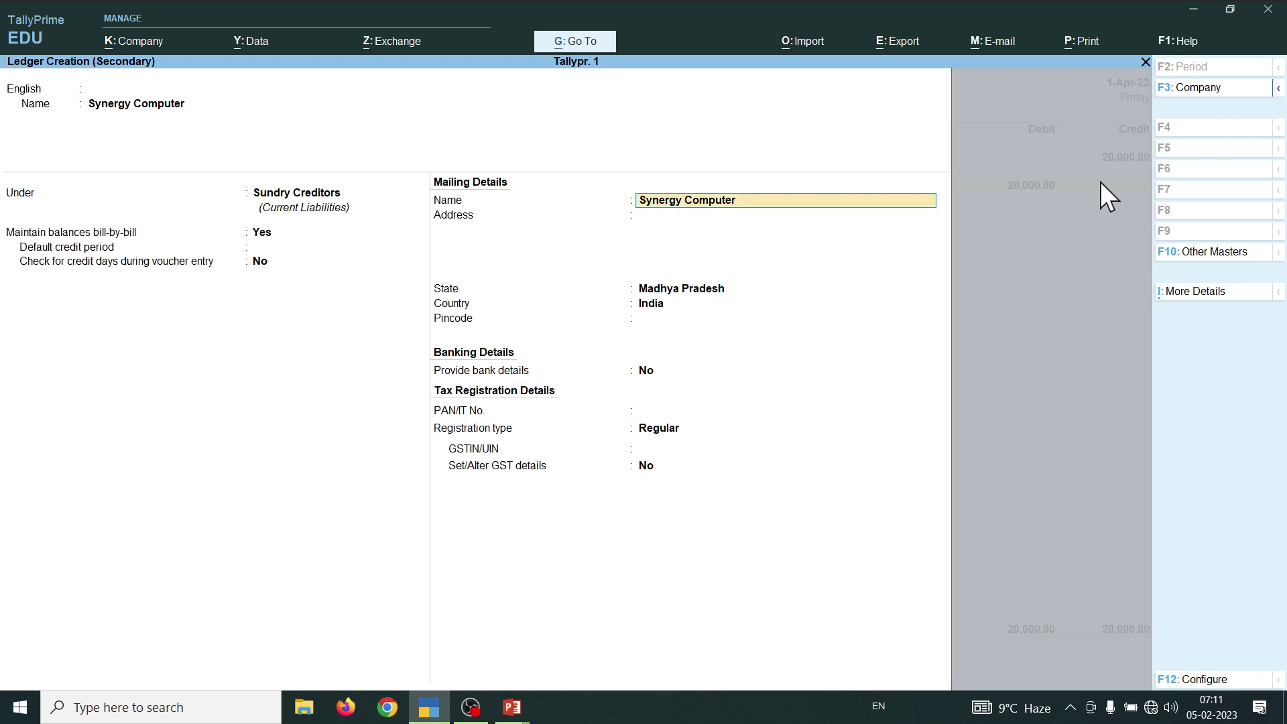
{"action": "key", "text": "Return"}
{"action": "type", "text": "Arniy"}
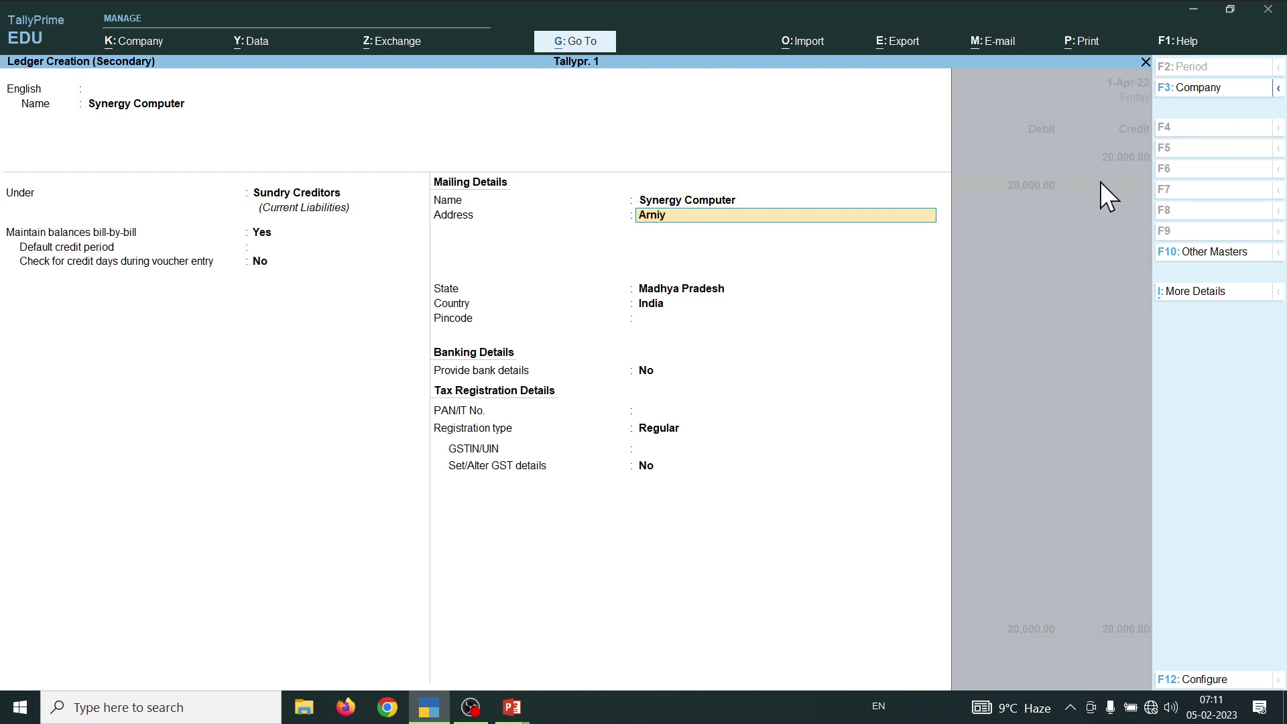
{"action": "type", "text": "a Kalan"}
{"action": "key", "text": "Return"}
{"action": "key", "text": "ctrl+a"}
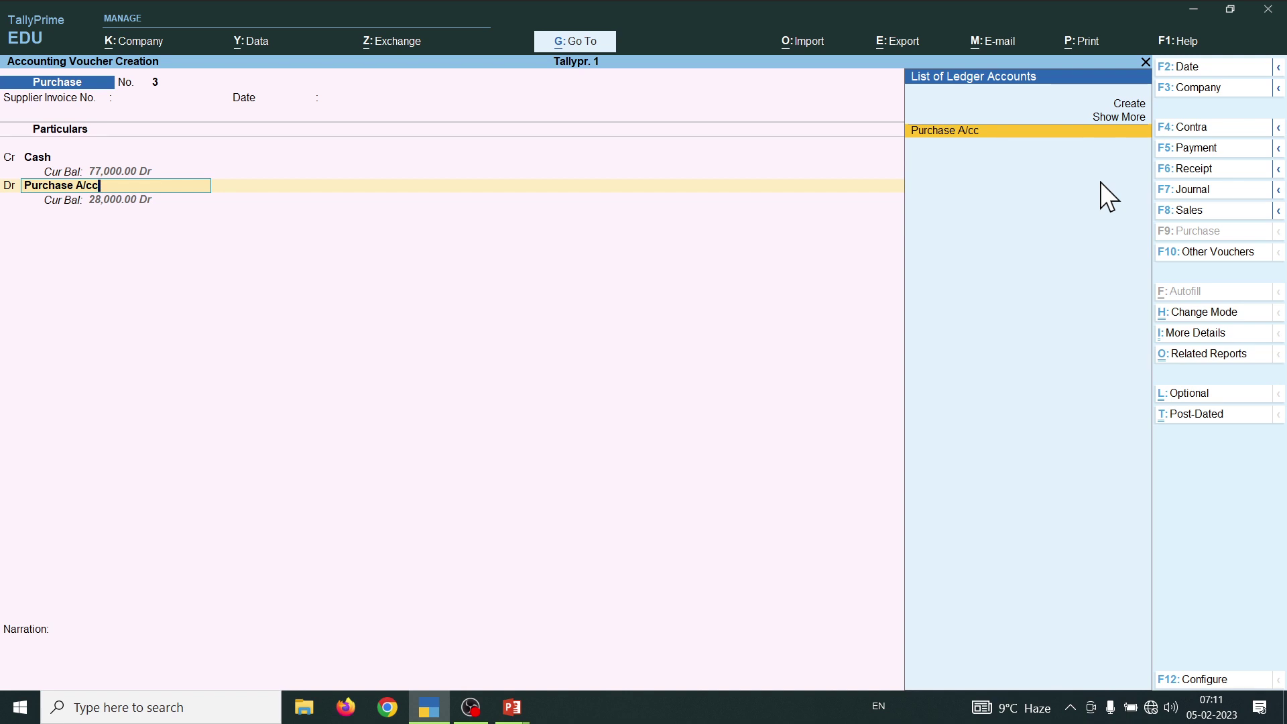
- Clear the debit row and abandon re-creating the duplicate Synergy Computer ledger
{"action": "key", "text": "space"}
{"action": "key", "text": "BackSpace"}
{"action": "key", "text": "BackSpace"}
{"action": "key", "text": "BackSpace"}
{"action": "key", "text": "BackSpace"}
{"action": "key", "text": "BackSpace"}
{"action": "key", "text": "BackSpace"}
{"action": "key", "text": "BackSpace"}
{"action": "key", "text": "BackSpace"}
{"action": "key", "text": "BackSpace"}
{"action": "key", "text": "BackSpace"}
{"action": "key", "text": "BackSpace"}
{"action": "key", "text": "BackSpace"}
{"action": "key", "text": "BackSpace"}
{"action": "key", "text": "BackSpace"}
{"action": "key", "text": "Return"}
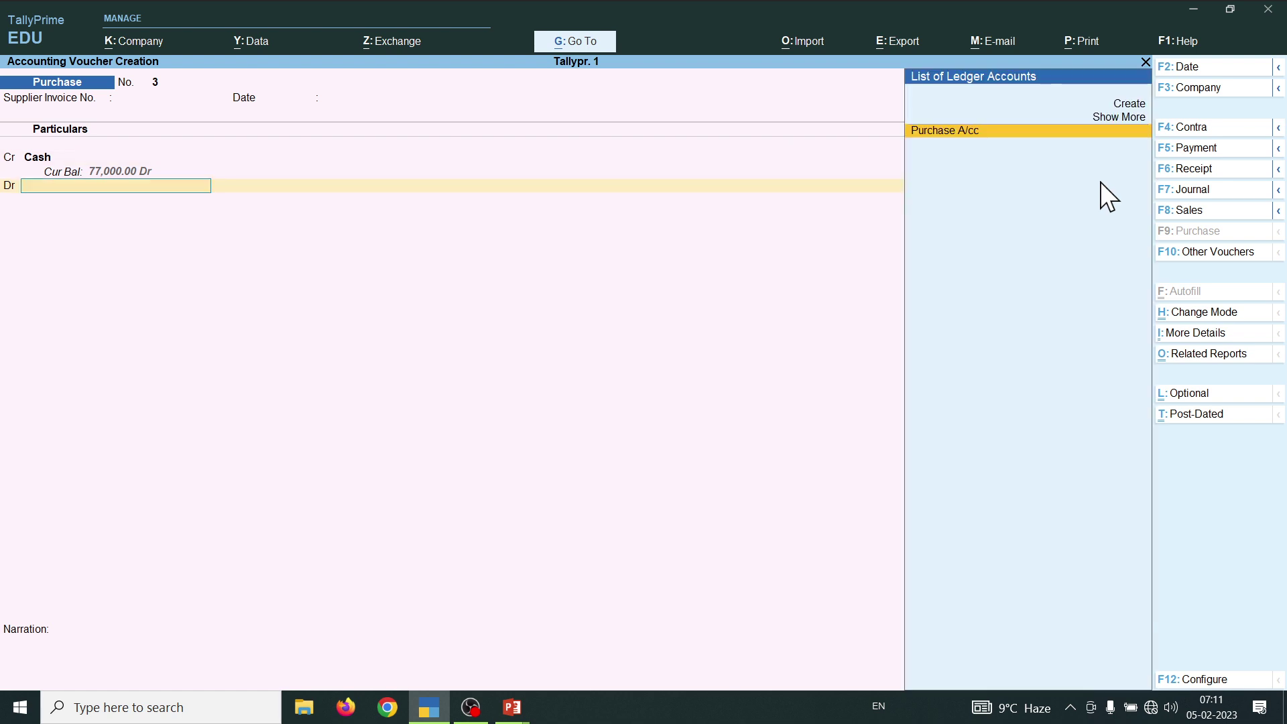
{"action": "key", "text": "ctrl"}
{"action": "key", "text": "ctrl"}
{"action": "key", "text": "alt+c"}
{"action": "type", "text": "Sy"}
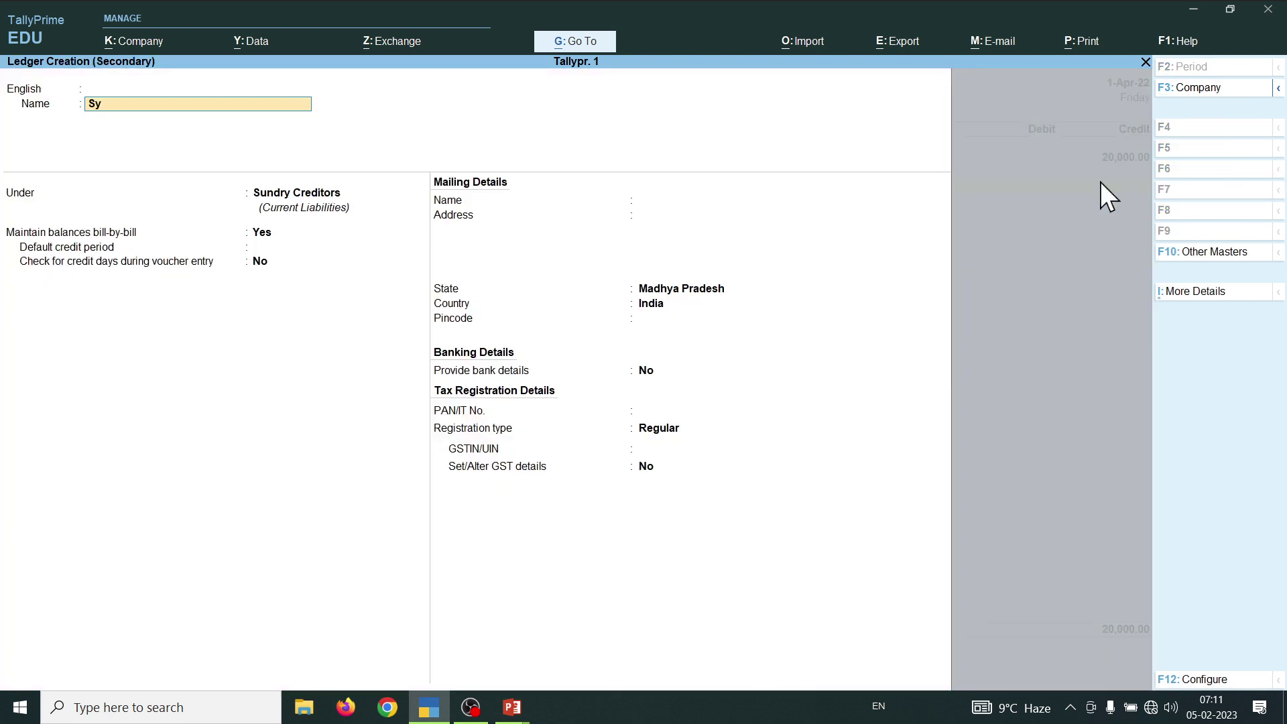
{"action": "type", "text": "nergy Computer"}
{"action": "key", "text": "Return"}
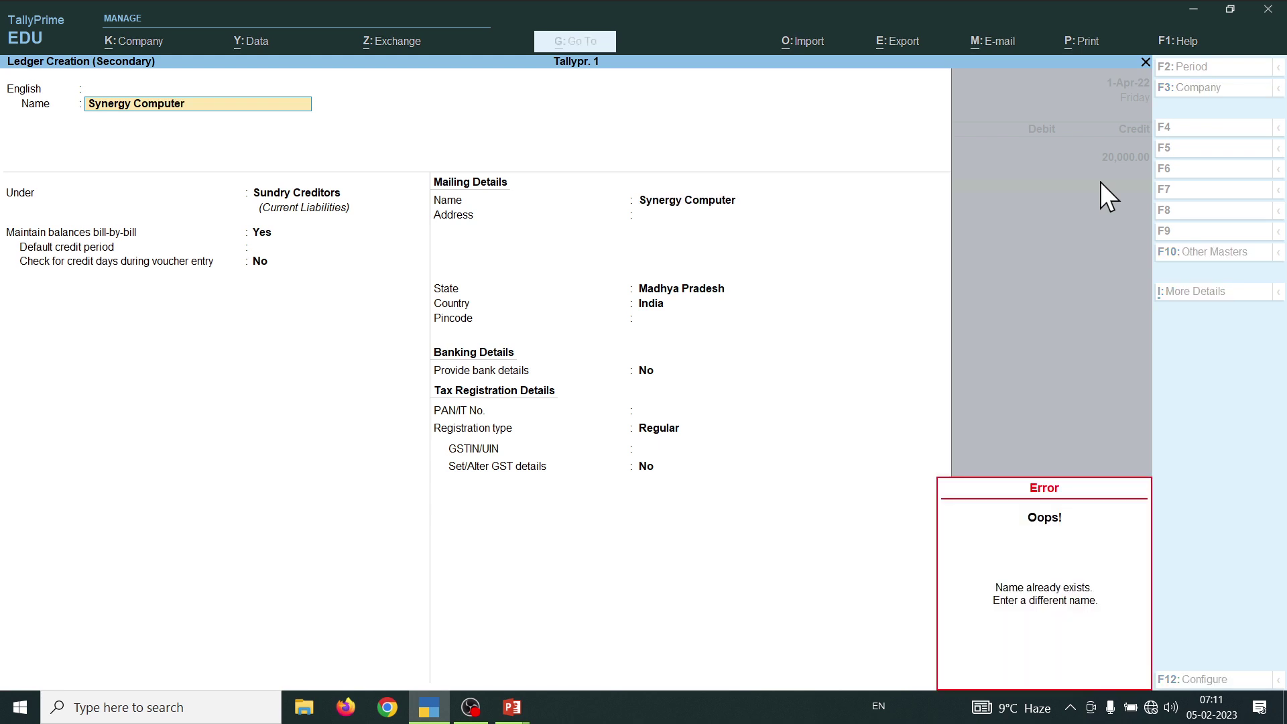
{"action": "key", "text": "Escape"}
{"action": "key", "text": "Escape"}
{"action": "key", "text": "Escape"}
{"action": "key", "text": "y"}
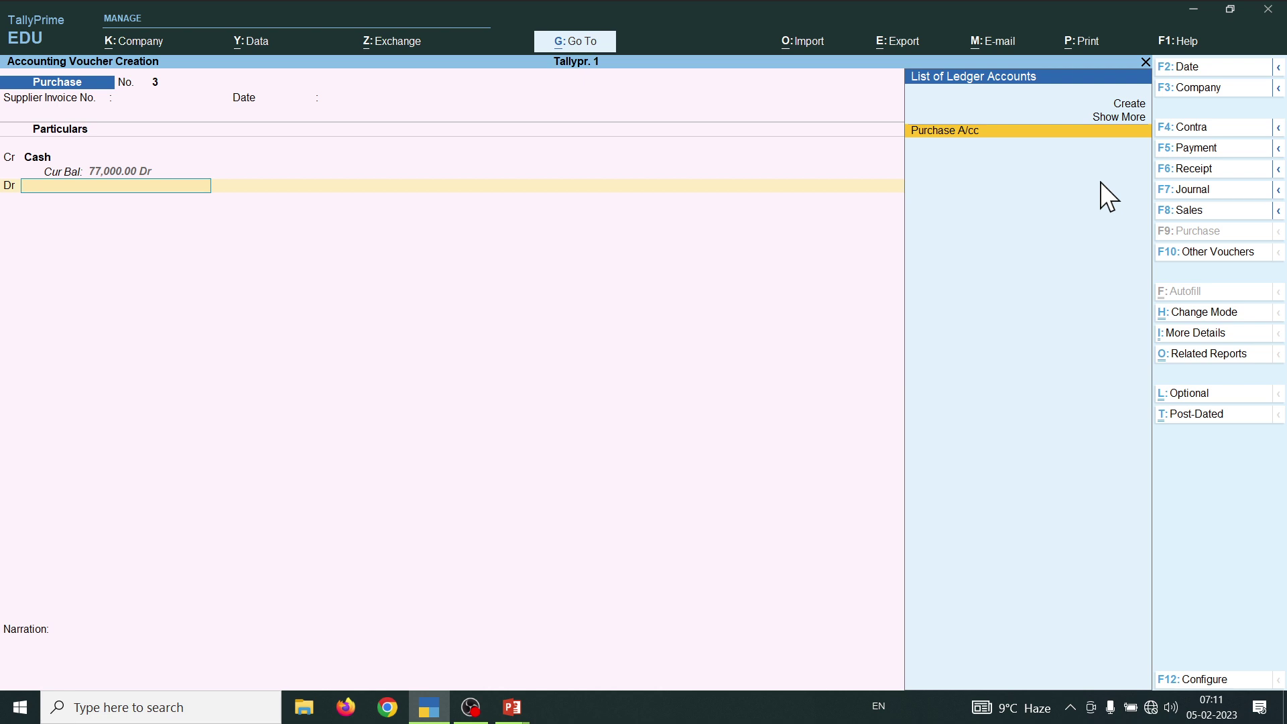
- Stay in the voucher, reselect Purchase A/cc on the debit line, and cancel a new ledger form
{"action": "key", "text": "Escape"}
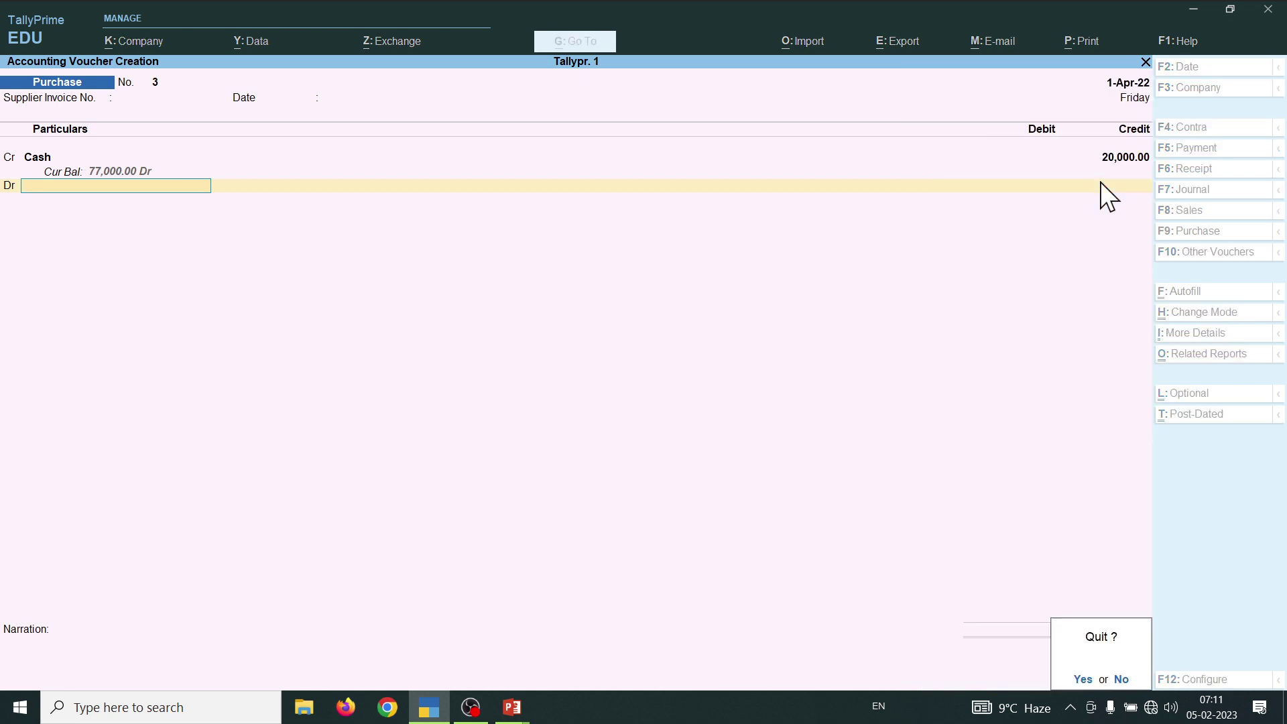
{"action": "key", "text": "n"}
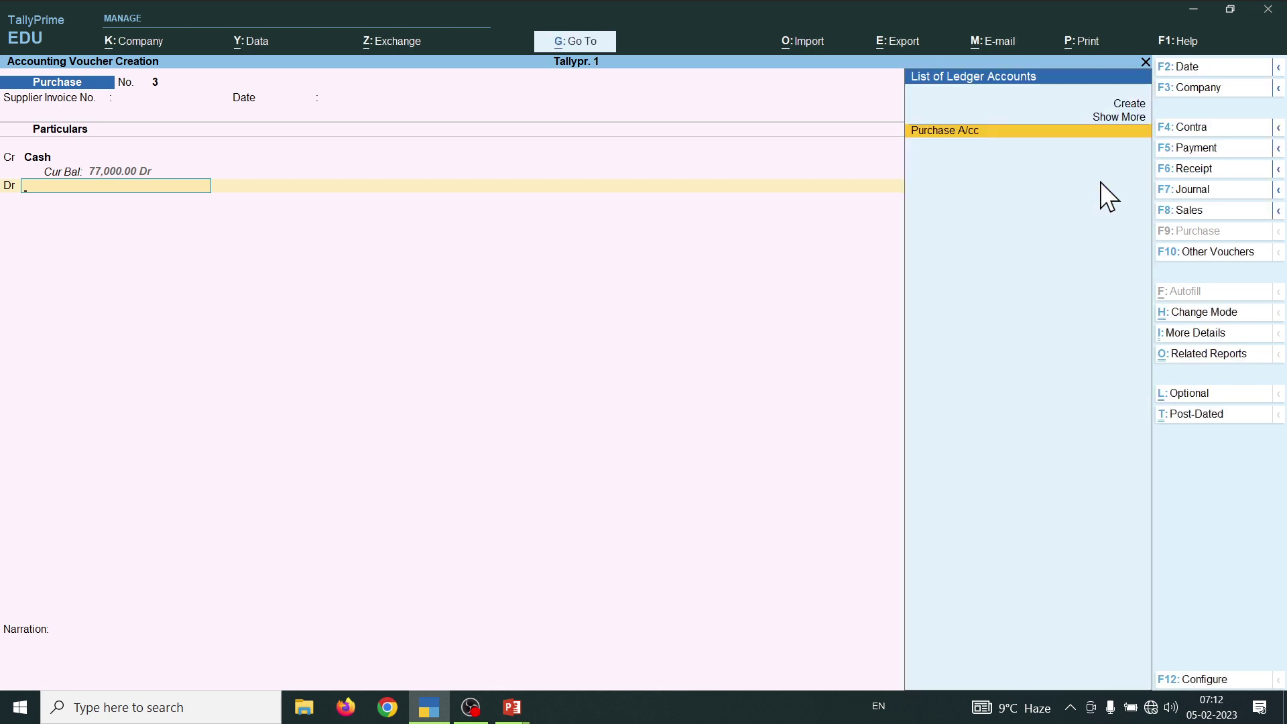
{"action": "key", "text": "Return"}
{"action": "key", "text": "Return"}
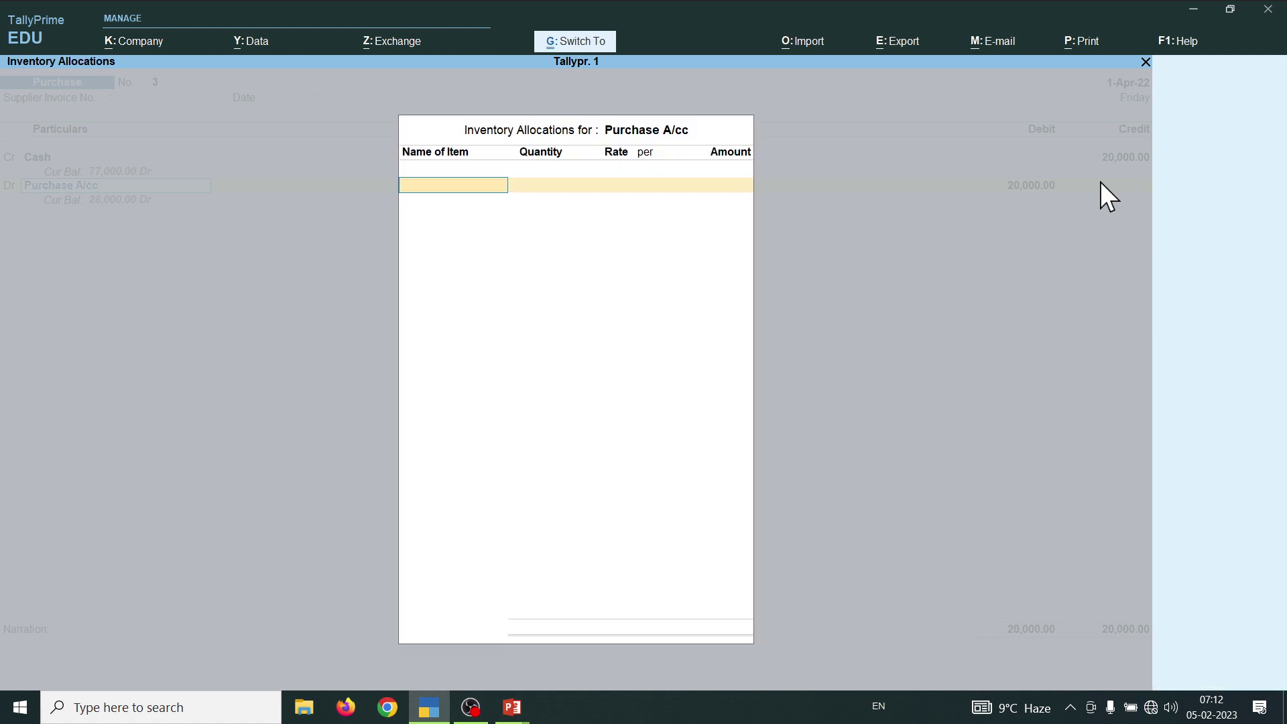
{"action": "key", "text": "Escape"}
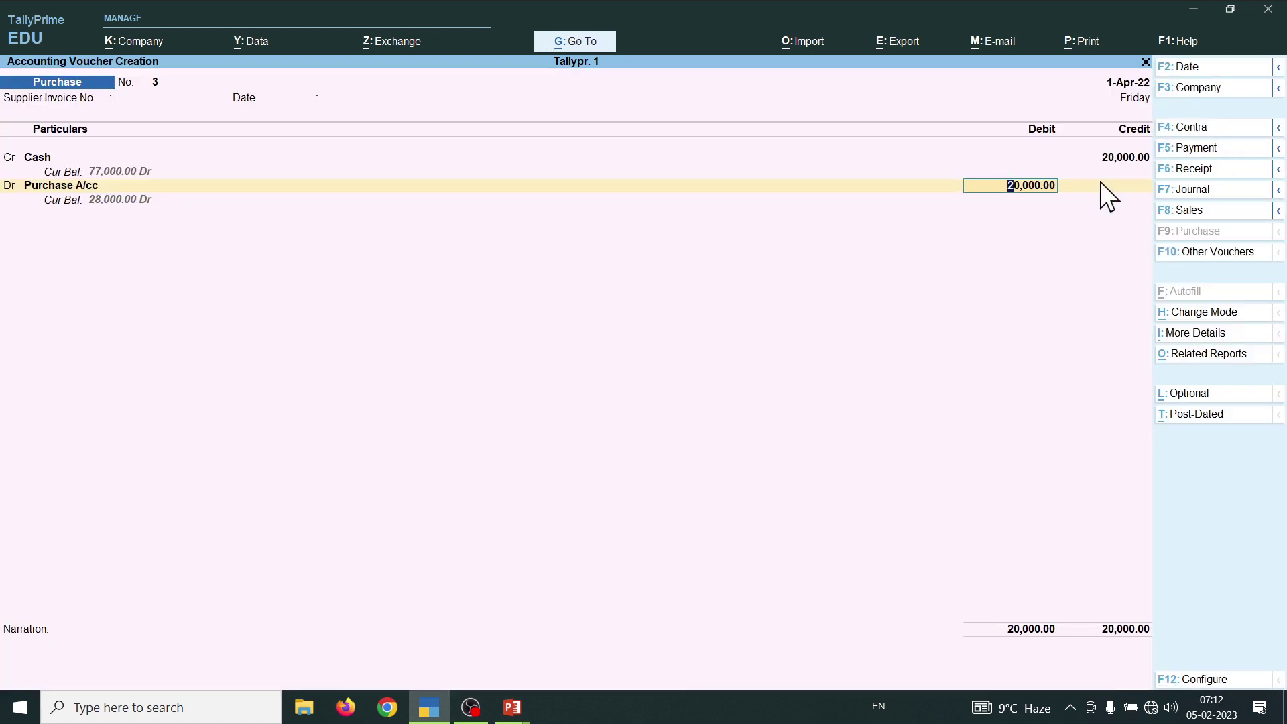
{"action": "key", "text": "BackSpace"}
{"action": "key", "text": "Up"}
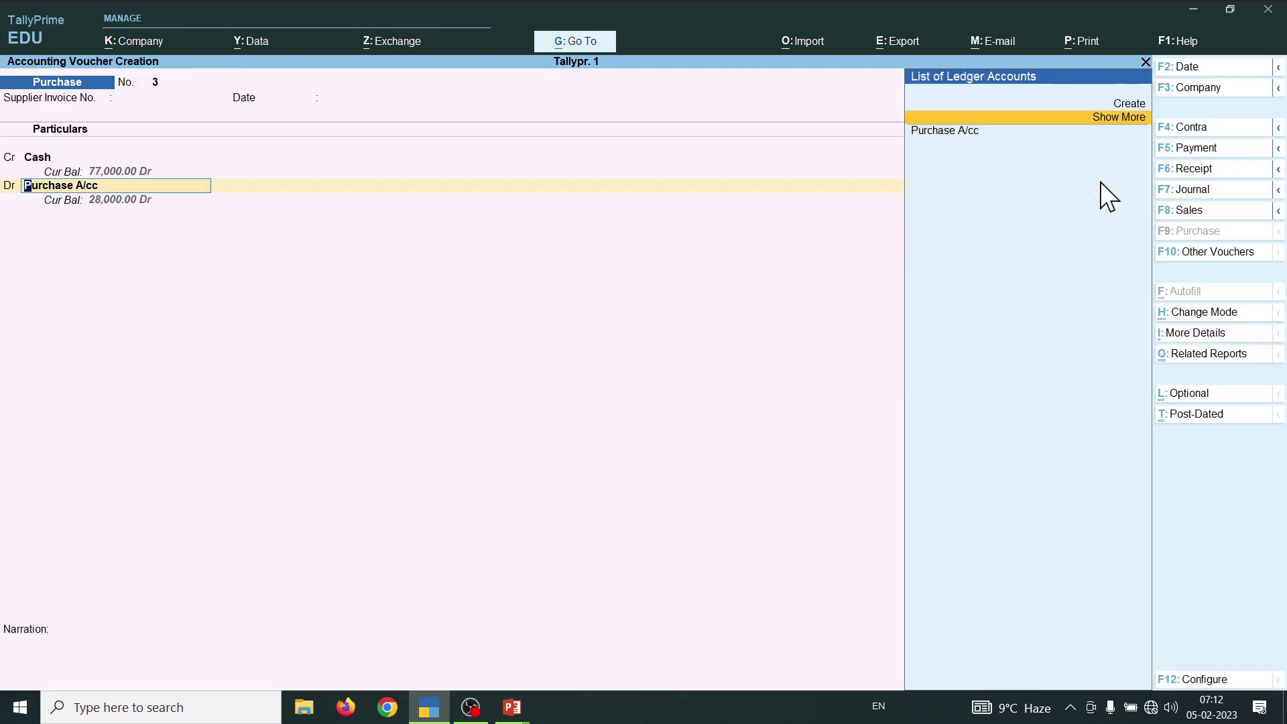
{"action": "key", "text": "Return"}
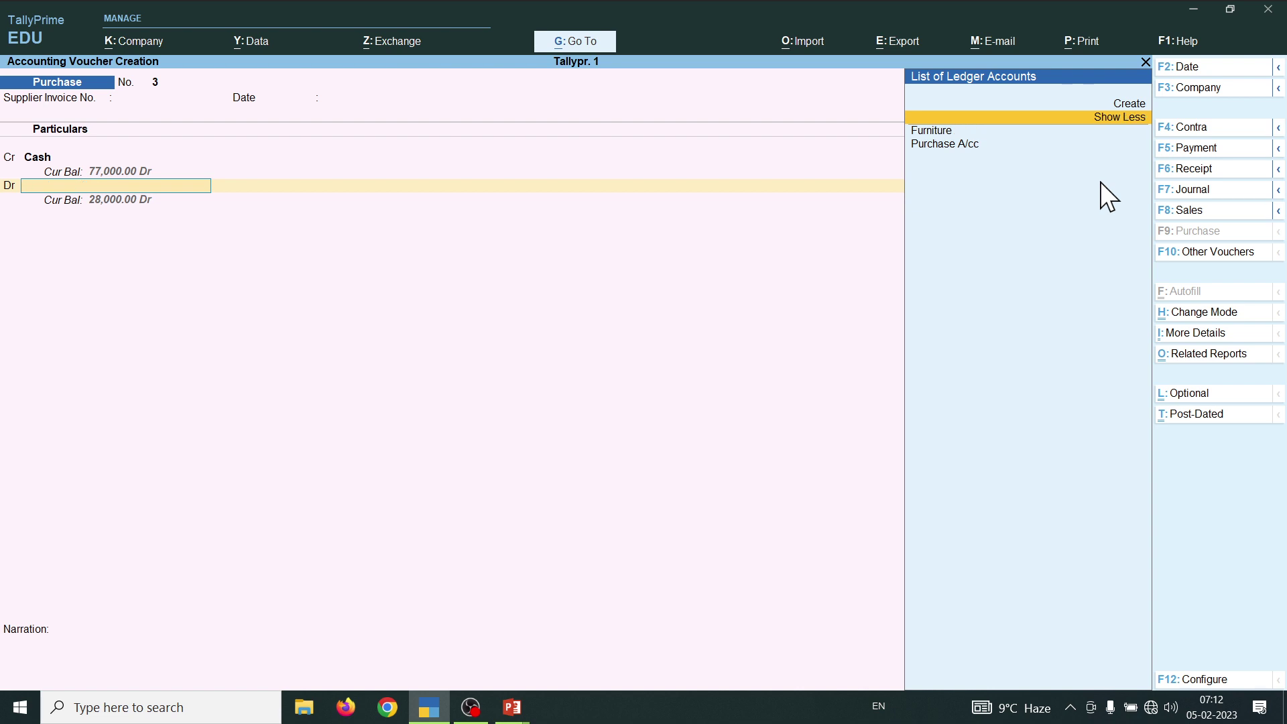
{"action": "key", "text": "Up"}
{"action": "key", "text": "Return"}
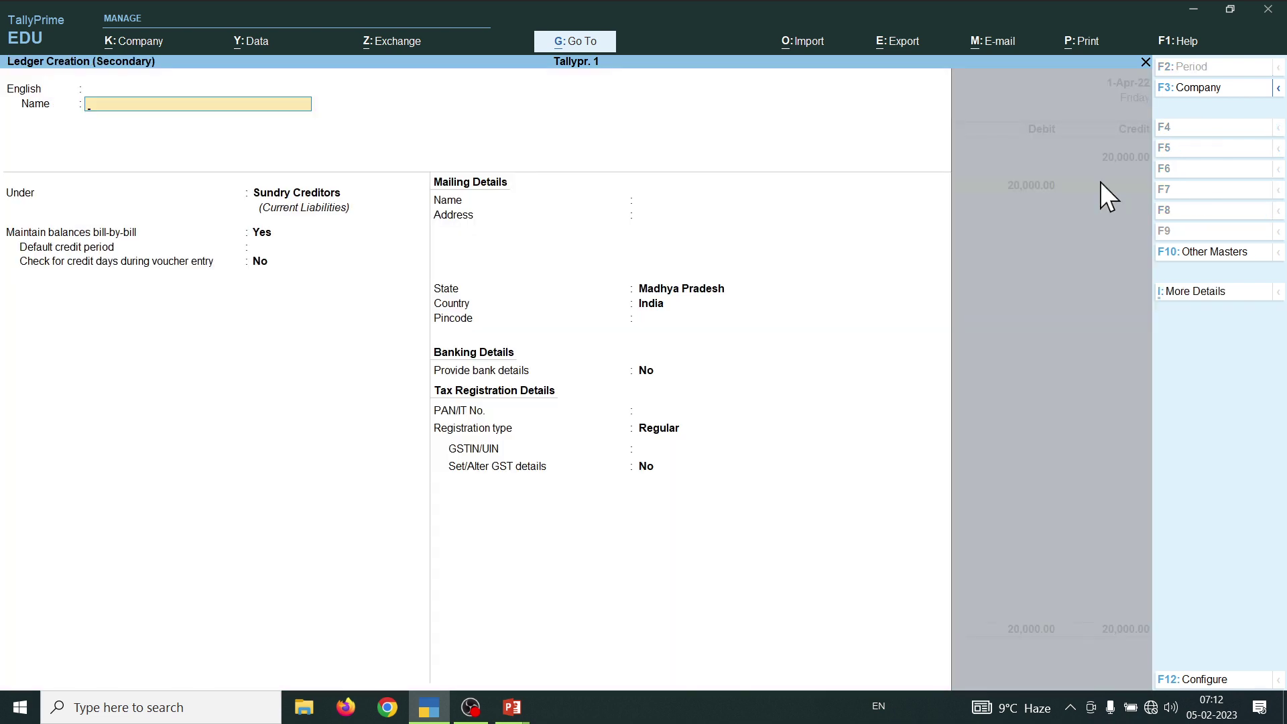
{"action": "key", "text": "Escape"}
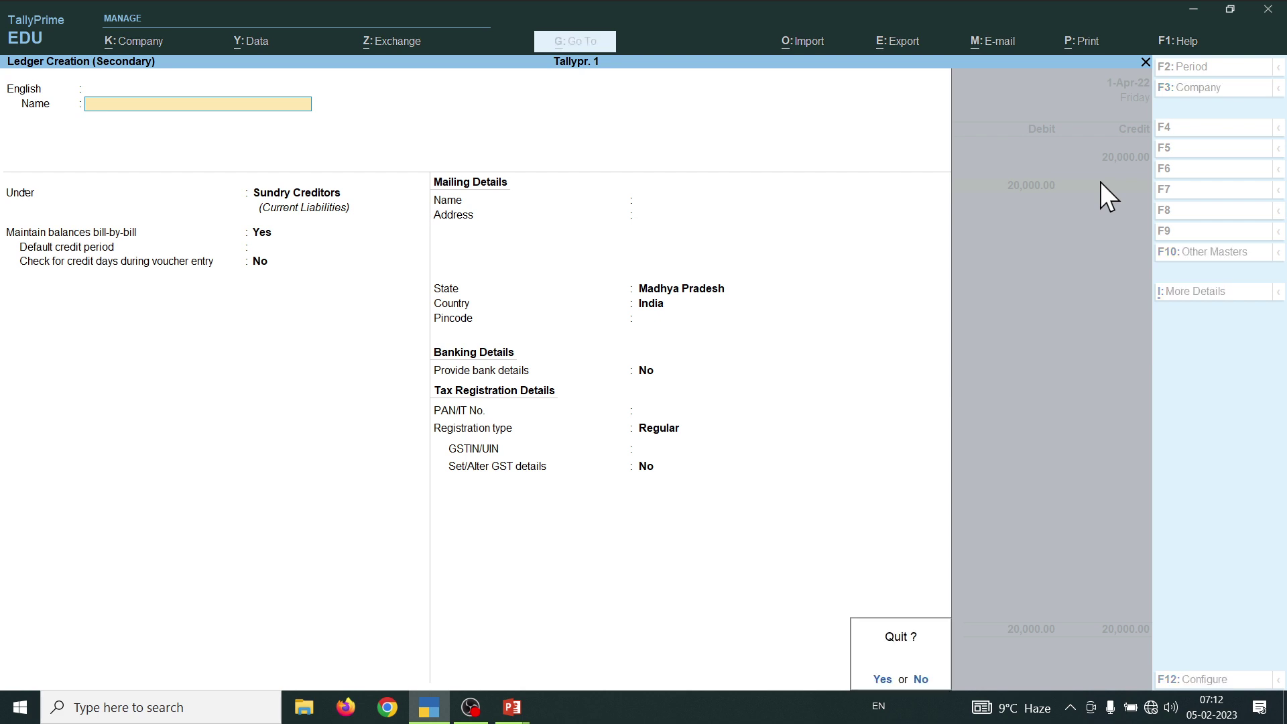
{"action": "key", "text": "Return"}
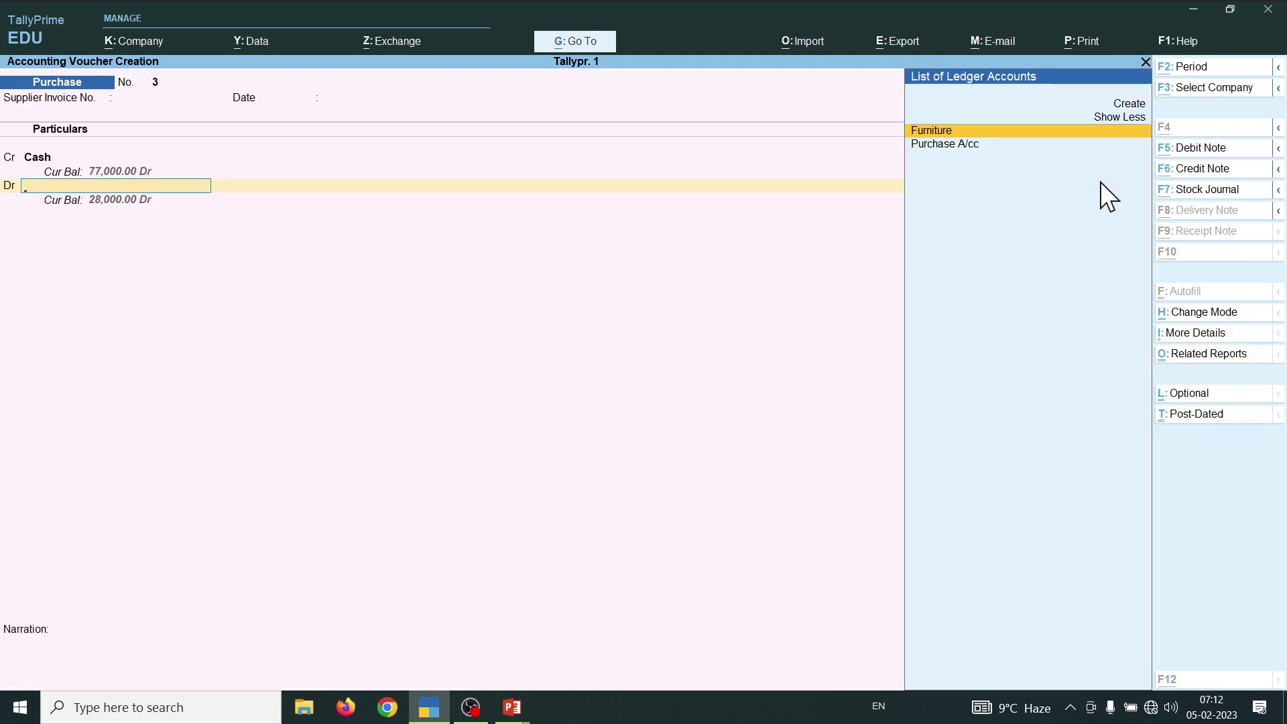
- Switch Purchase voucher 3 to Accounting Invoice mode
{"action": "key", "text": "ctrl+h"}
{"action": "key", "text": "Up"}
{"action": "key", "text": "Return"}
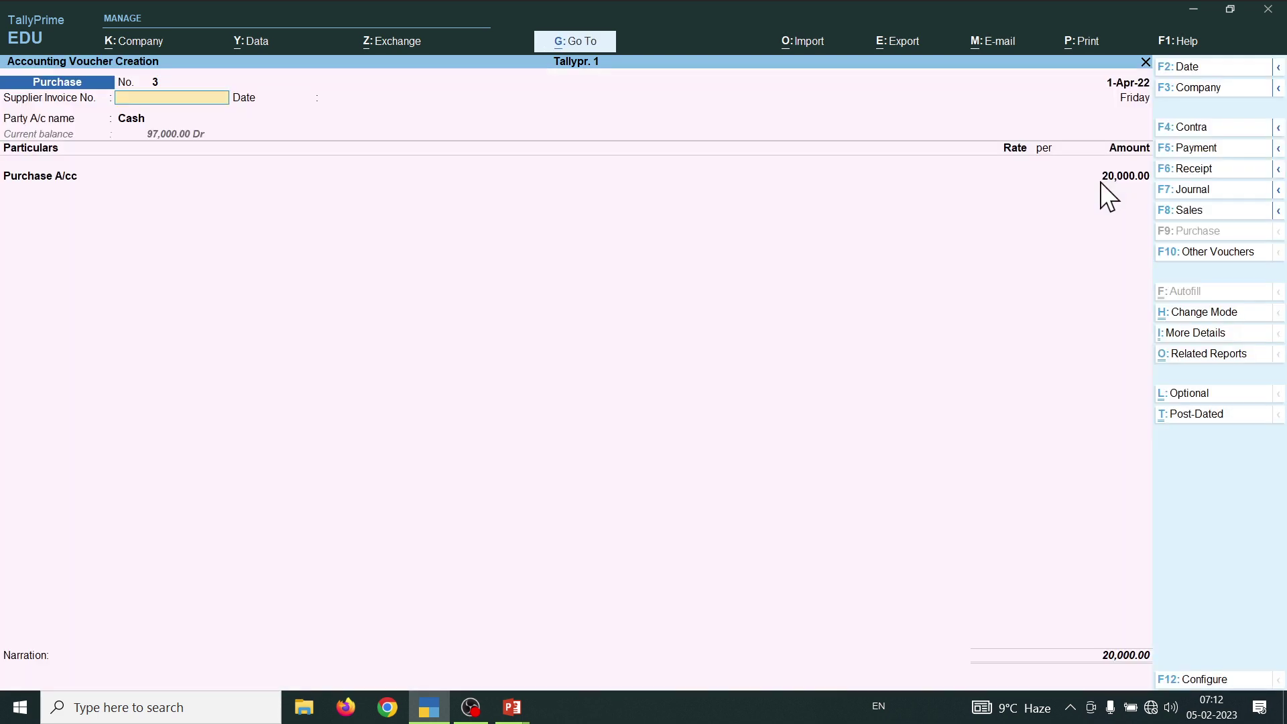
- Set Synergy Computer as the supplier and party account
{"action": "key", "text": "Return"}
{"action": "key", "text": "Return"}
{"action": "key", "text": "Return"}
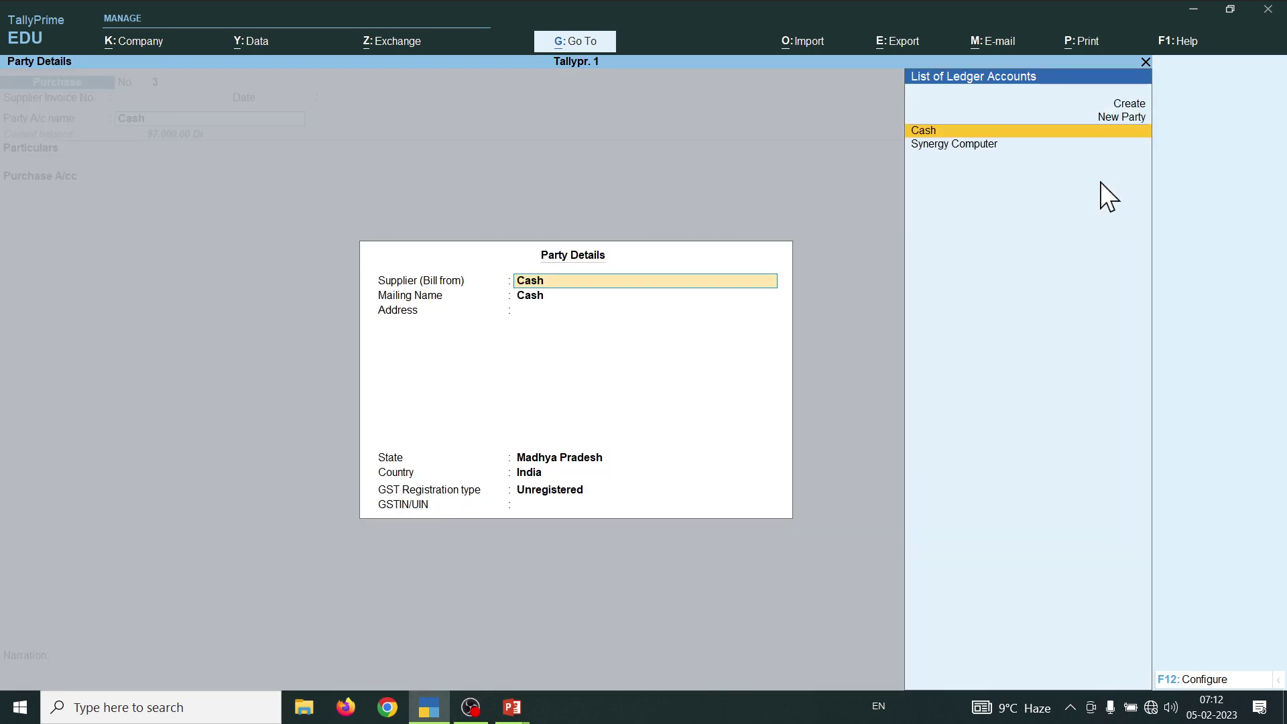
{"action": "key", "text": "Down"}
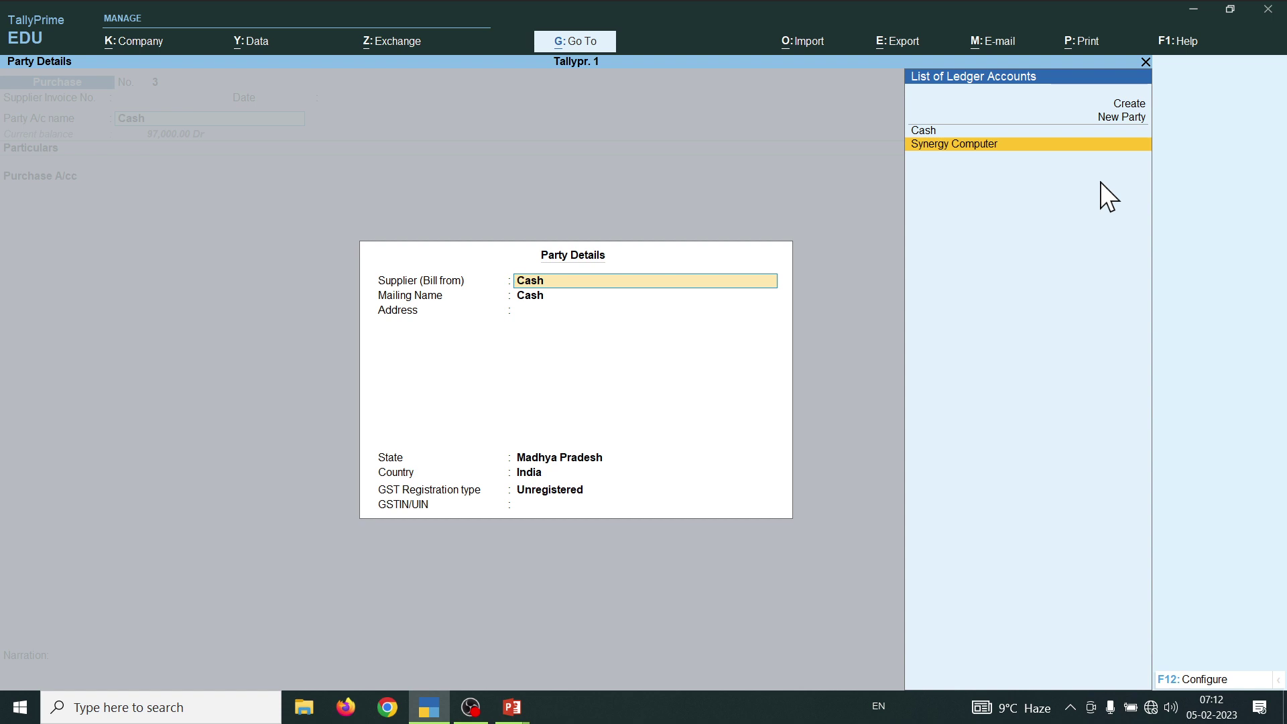
{"action": "key", "text": "Return"}
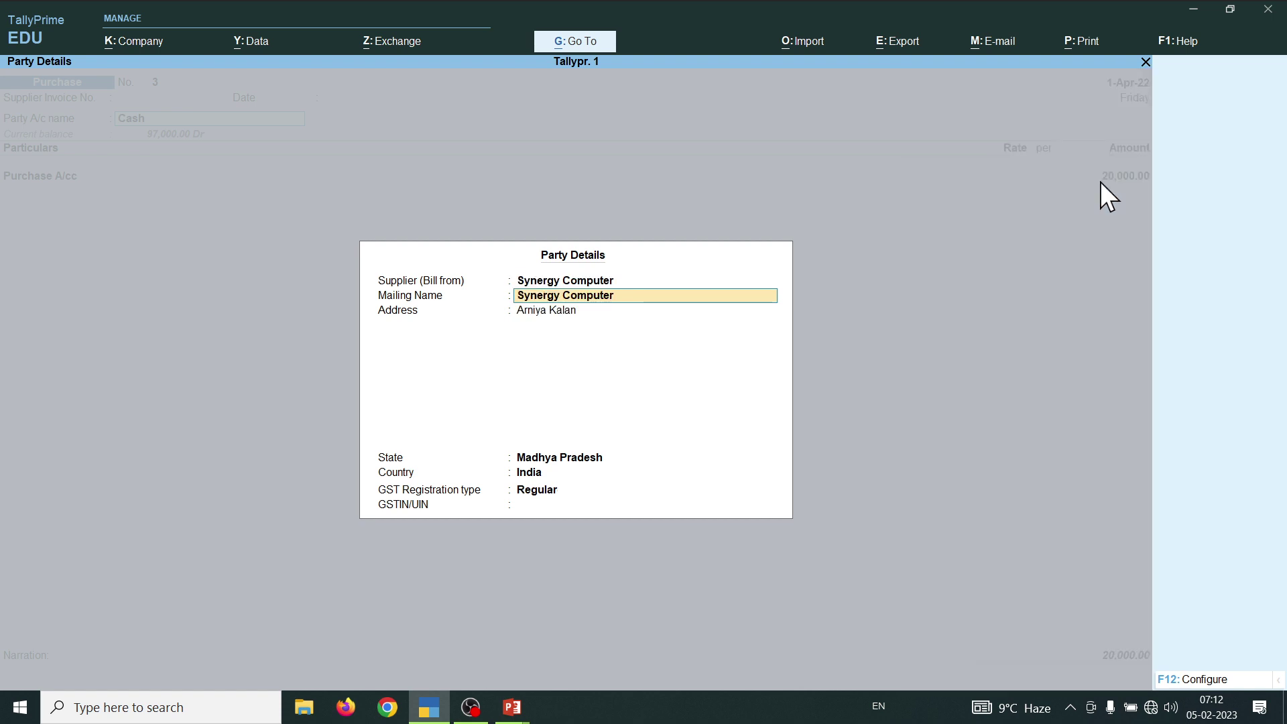
{"action": "key", "text": "ctrl+a"}
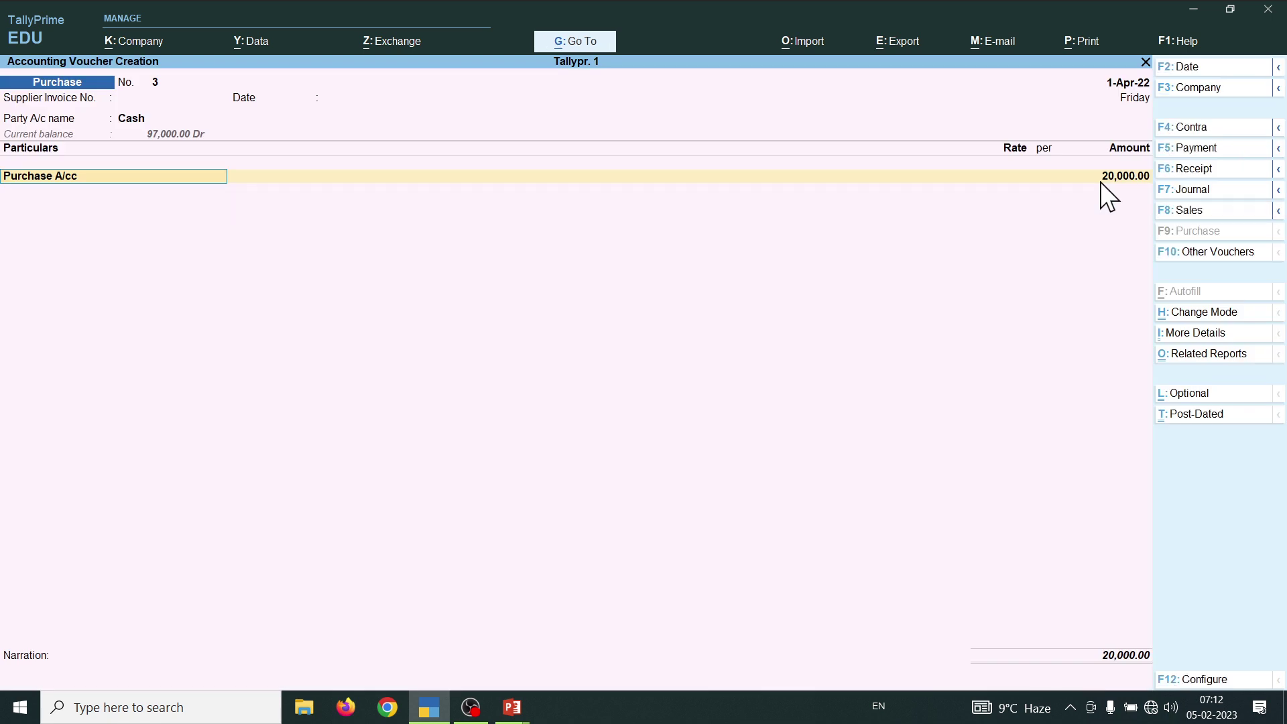
{"action": "key", "text": "BackSpace"}
{"action": "key", "text": "Down"}
{"action": "key", "text": "Down"}
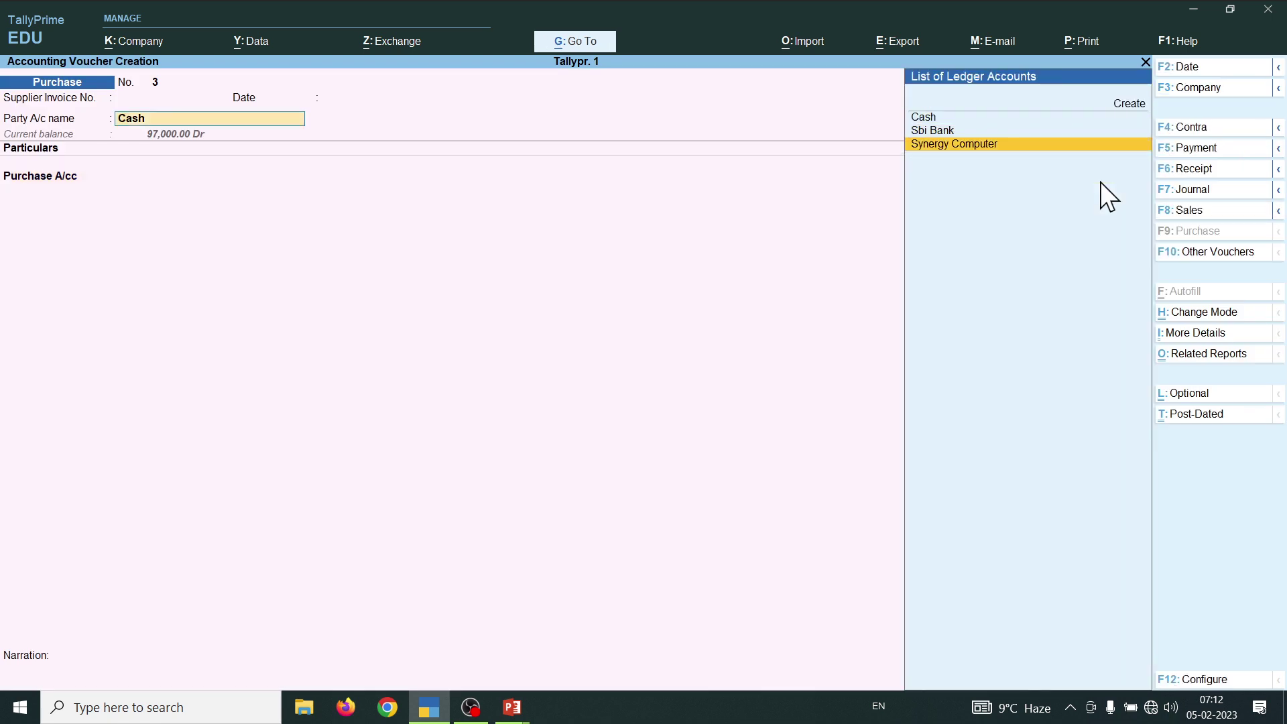
{"action": "key", "text": "Return"}
{"action": "key", "text": "Return"}
{"action": "key", "text": "Return"}
{"action": "key", "text": "Return"}
{"action": "key", "text": "Return"}
{"action": "key", "text": "Return"}
{"action": "key", "text": "Return"}
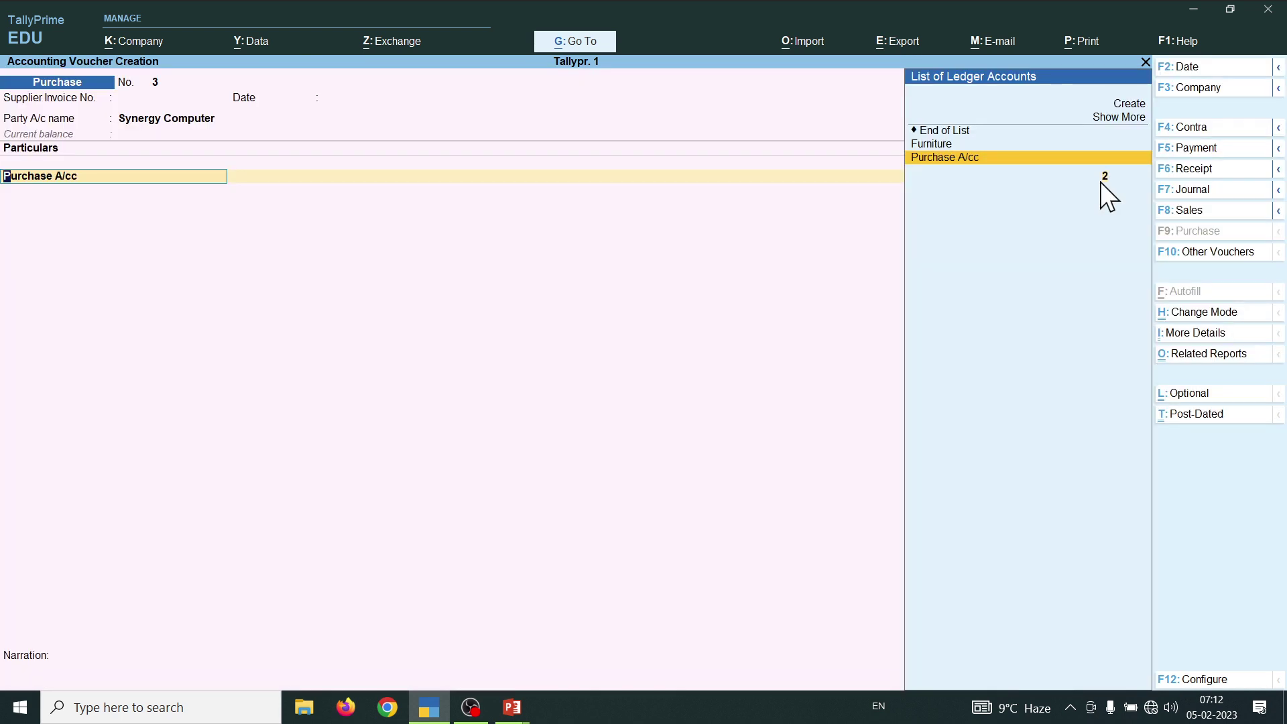
- Record Purchase A/cc at 20,000 as a new bill reference, save, and switch to the slides
{"action": "key", "text": "Return"}
{"action": "key", "text": "BackSpace"}
{"action": "key", "text": "Return"}
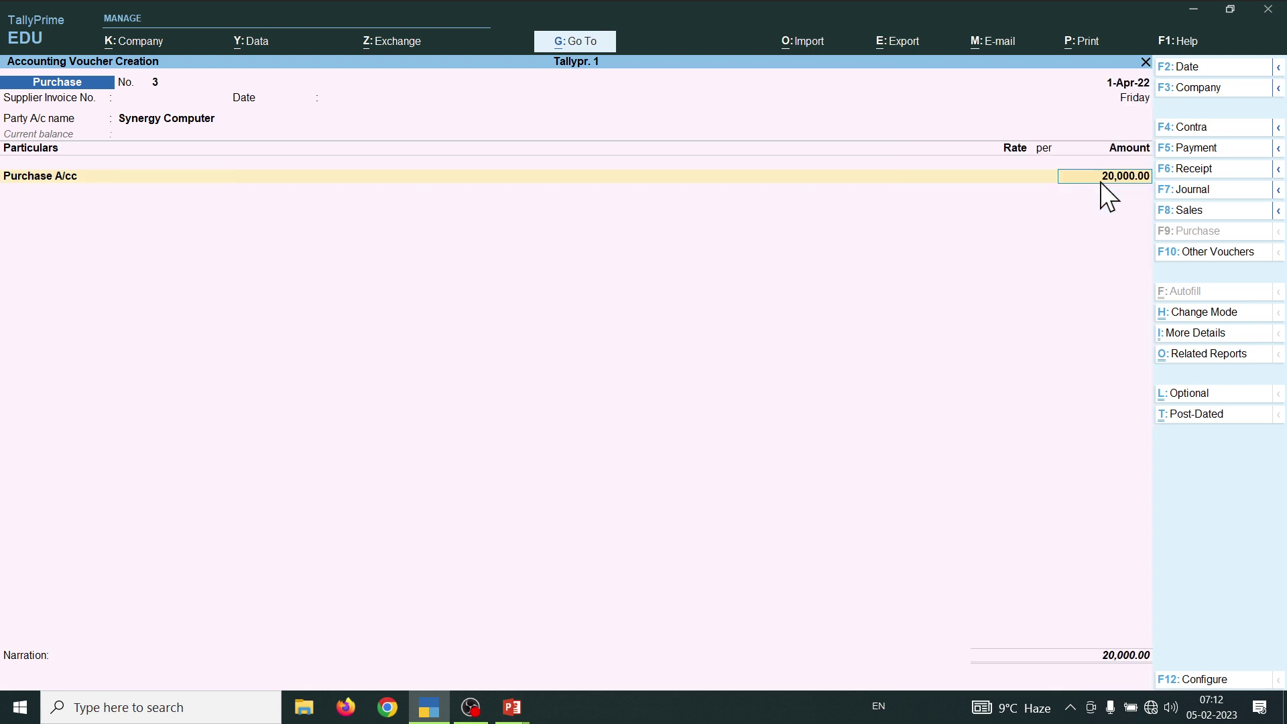
{"action": "key", "text": "Return"}
{"action": "key", "text": "Return"}
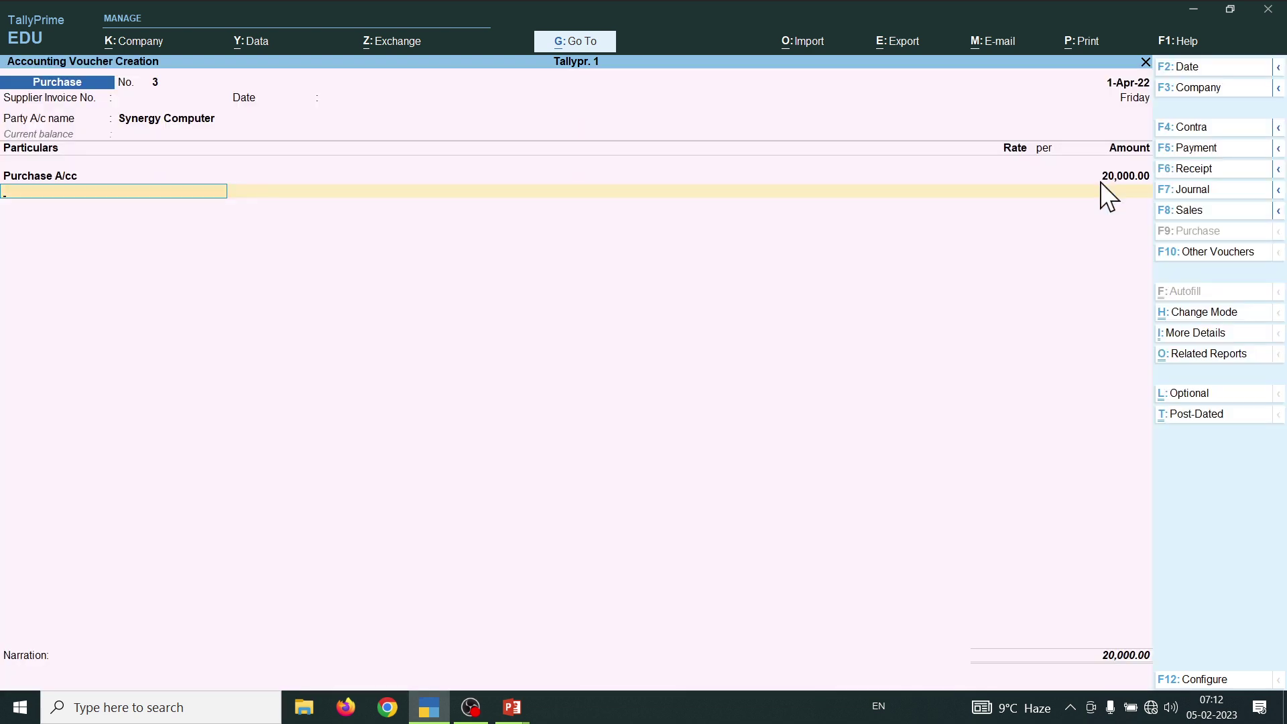
{"action": "key", "text": "Return"}
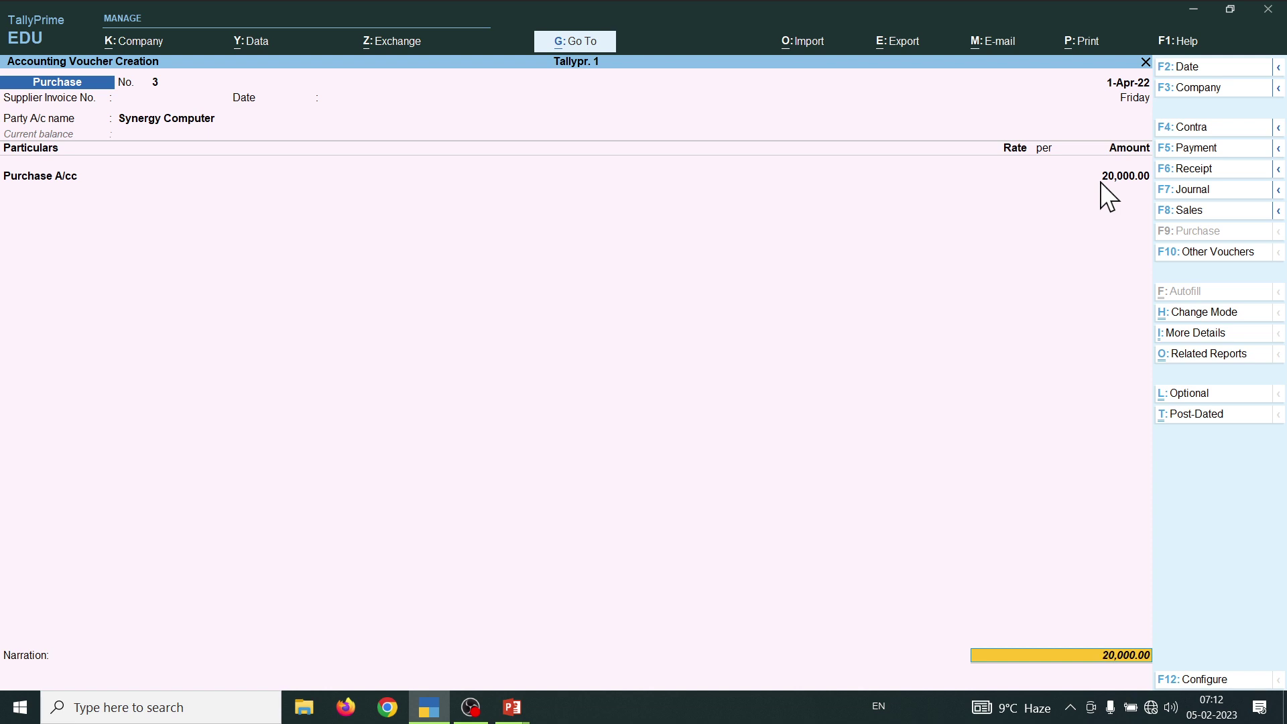
{"action": "key", "text": "Return"}
{"action": "key", "text": "Return"}
{"action": "key", "text": "Return"}
{"action": "key", "text": "Return"}
{"action": "key", "text": "Return"}
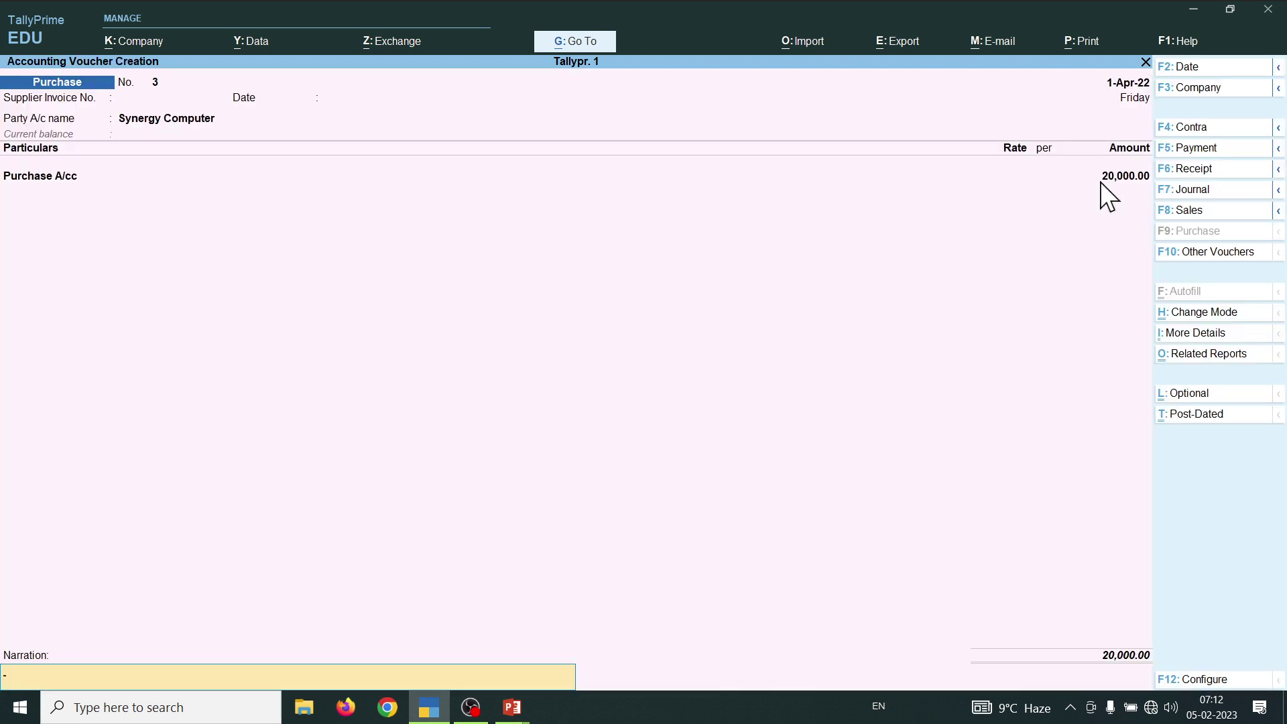
{"action": "key", "text": "Return"}
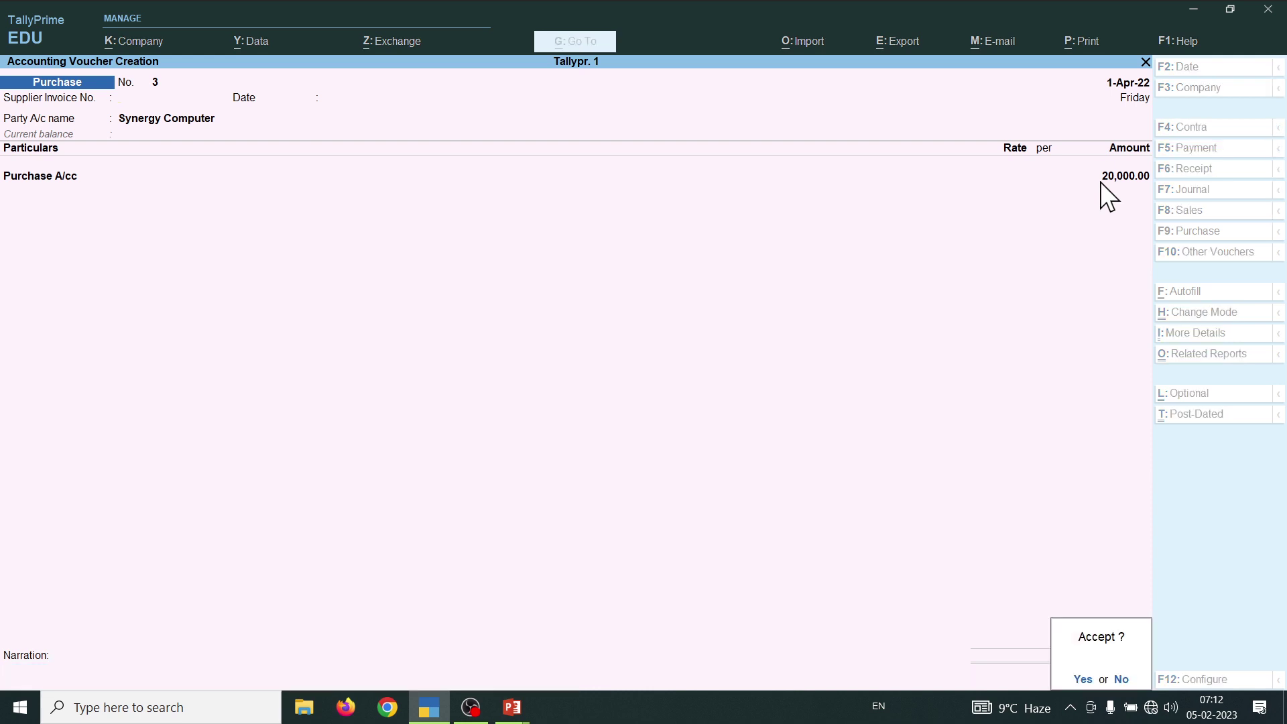
{"action": "key", "text": "Return"}
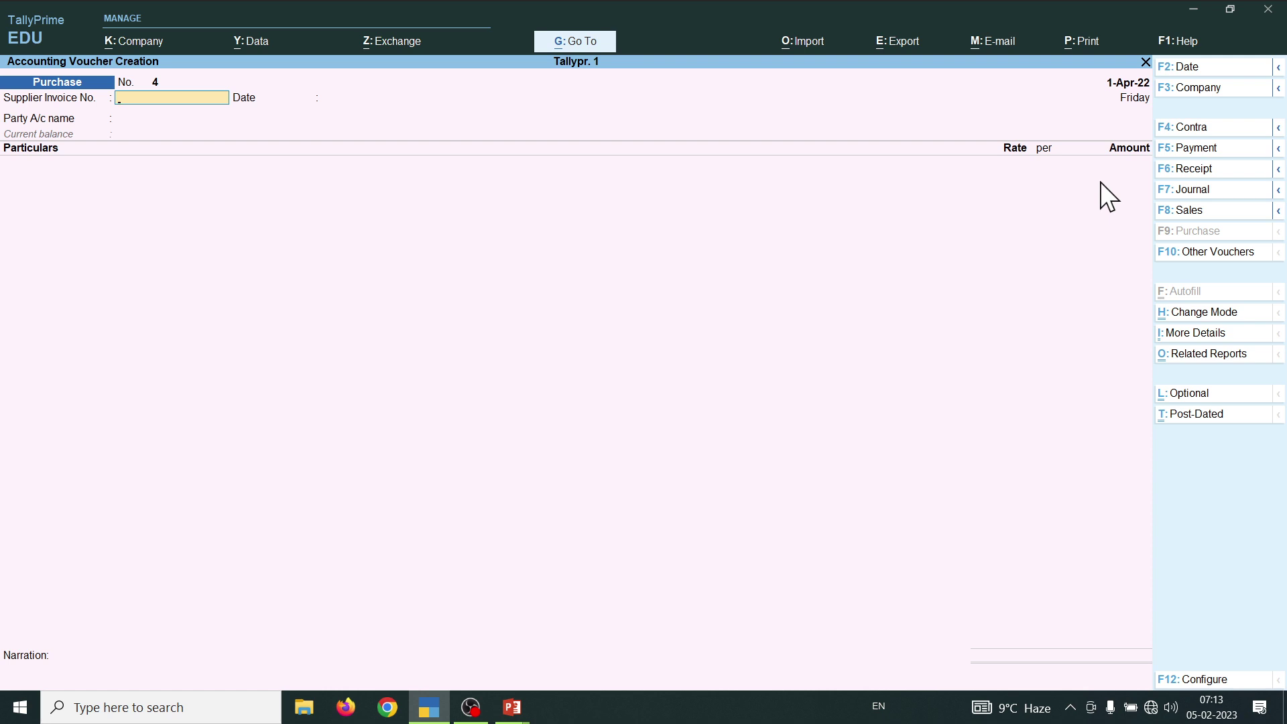
{"action": "key", "text": "alt+Tab"}
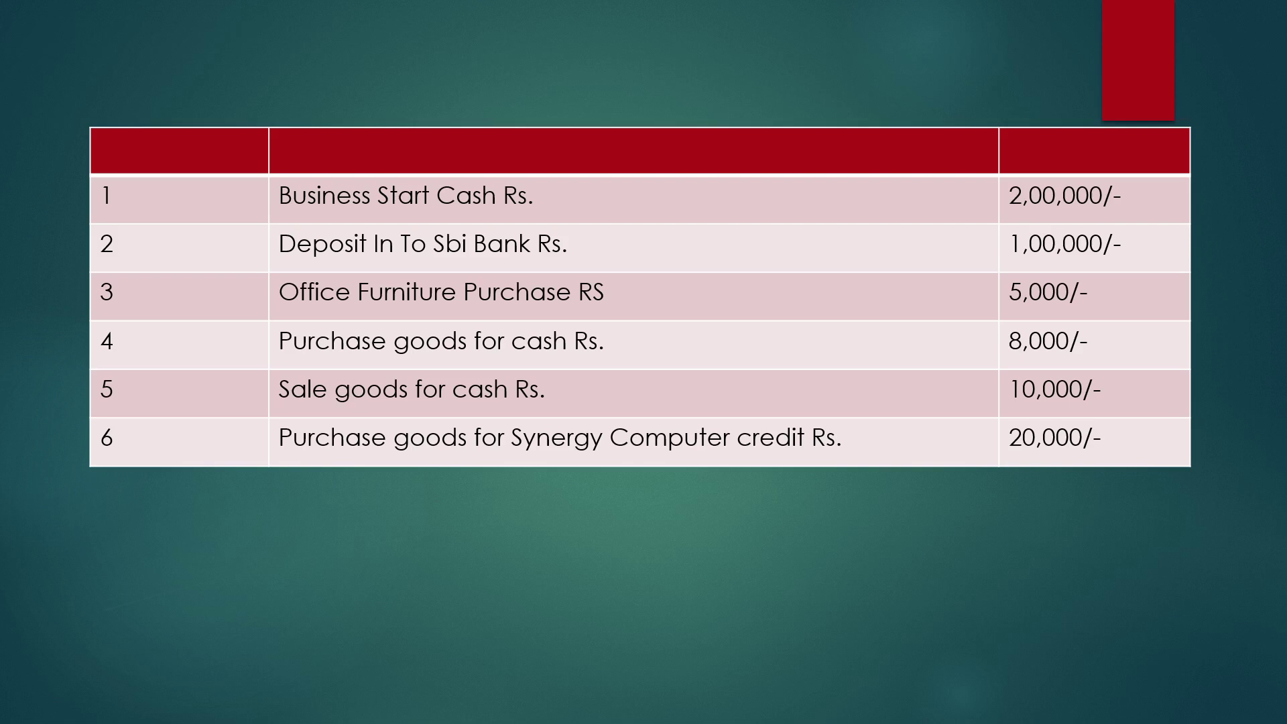
- Advance the slideshow to the slide with transactions 7 to 13
{"action": "key", "text": "Right"}
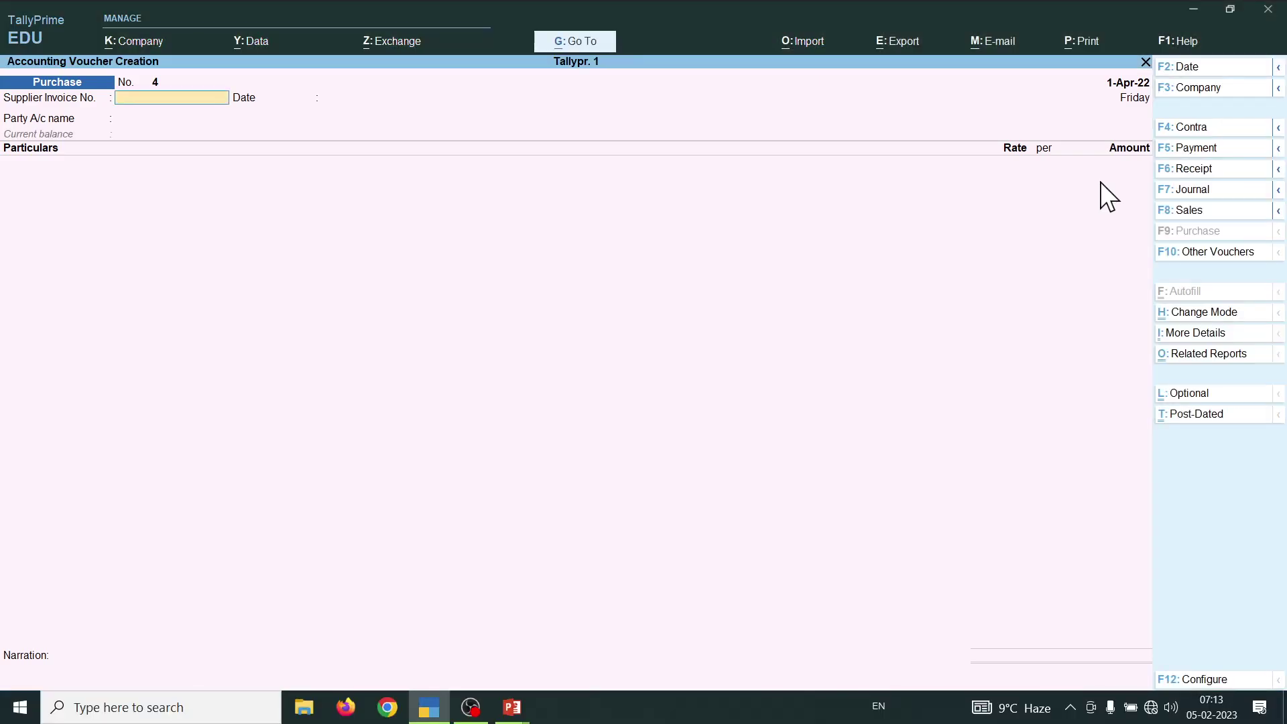
- Start a new Sales voucher, backing out of a ledger creation form
{"action": "key", "text": "F8"}
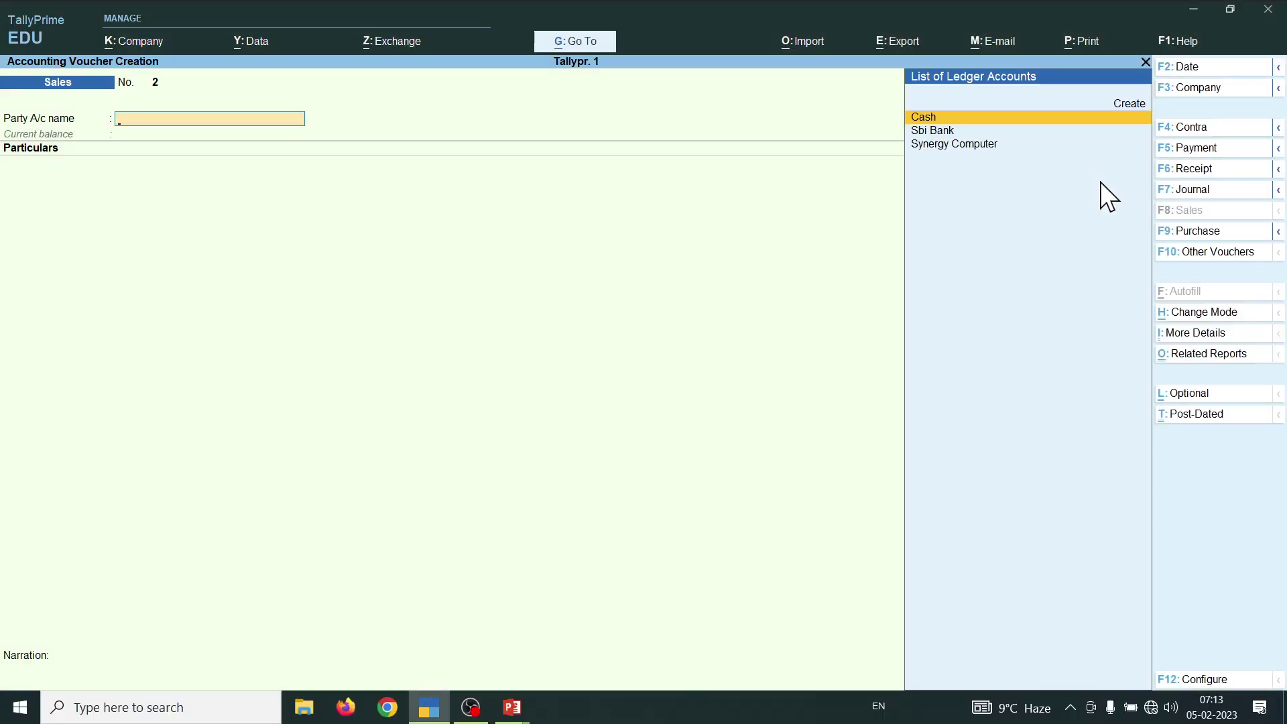
{"action": "key", "text": "alt+c"}
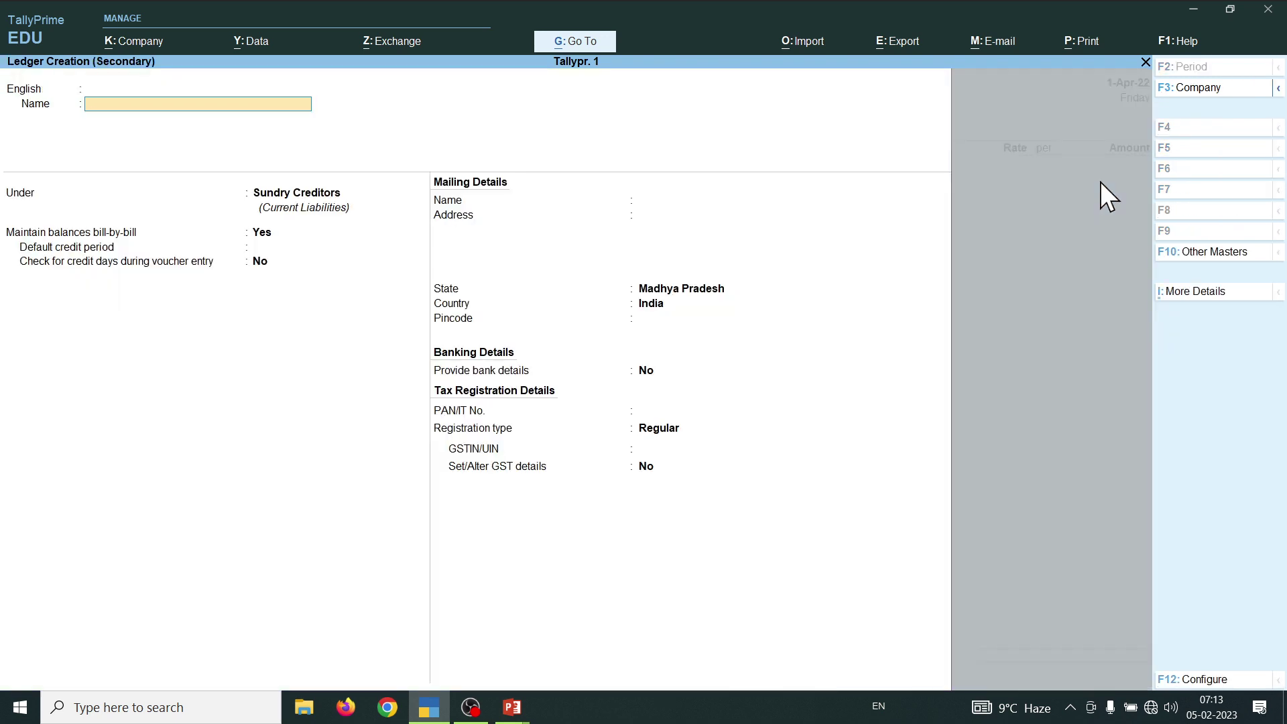
{"action": "key", "text": "Escape"}
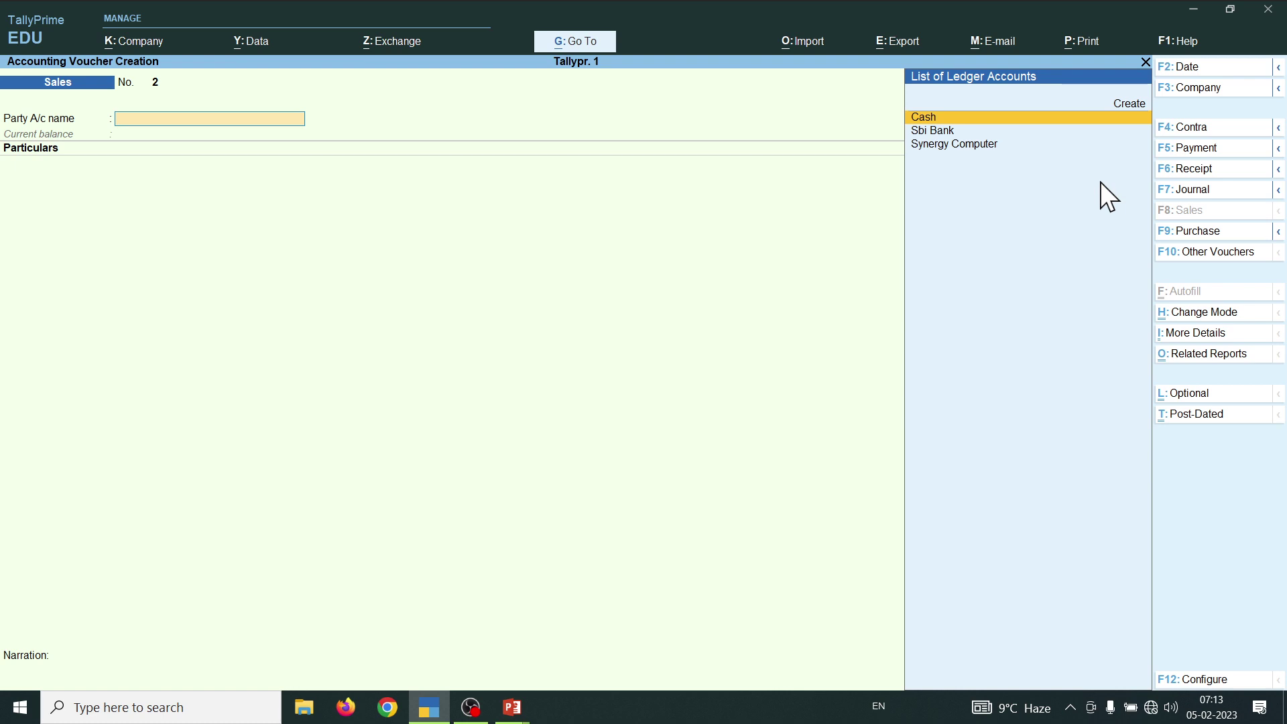
- Create the Rajshree Moter ledger under Sundry Debtors and save it as the party
{"action": "key", "text": "alt+c"}
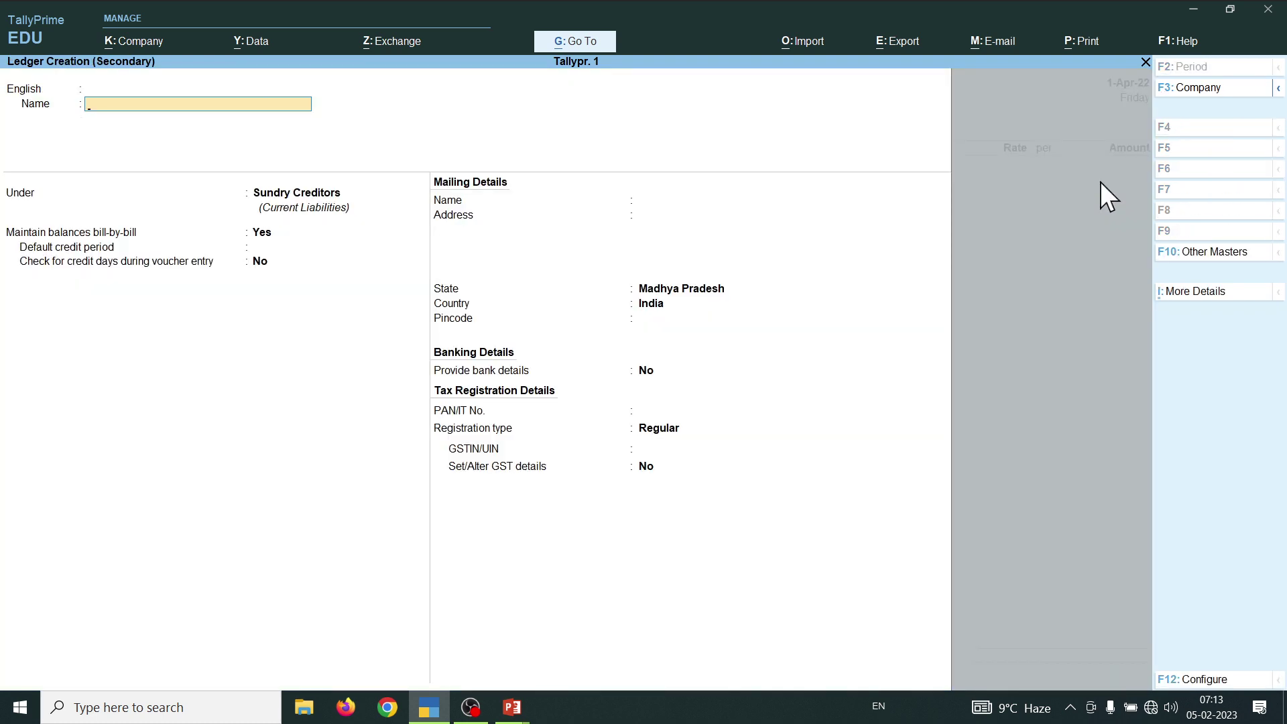
{"action": "type", "text": "Ra"}
{"action": "type", "text": "jshree Moter"}
{"action": "key", "text": "Return"}
{"action": "key", "text": "Return"}
{"action": "type", "text": "S"}
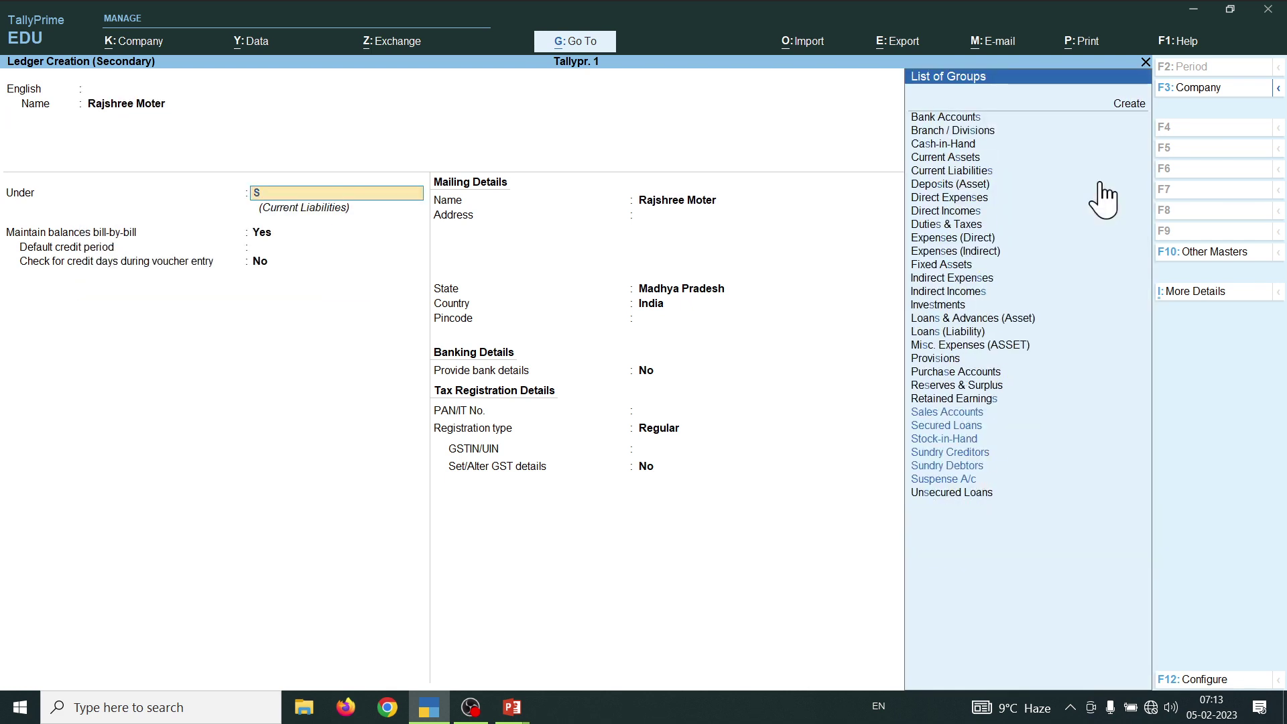
{"action": "key", "text": "Down"}
{"action": "key", "text": "Down"}
{"action": "key", "text": "Down"}
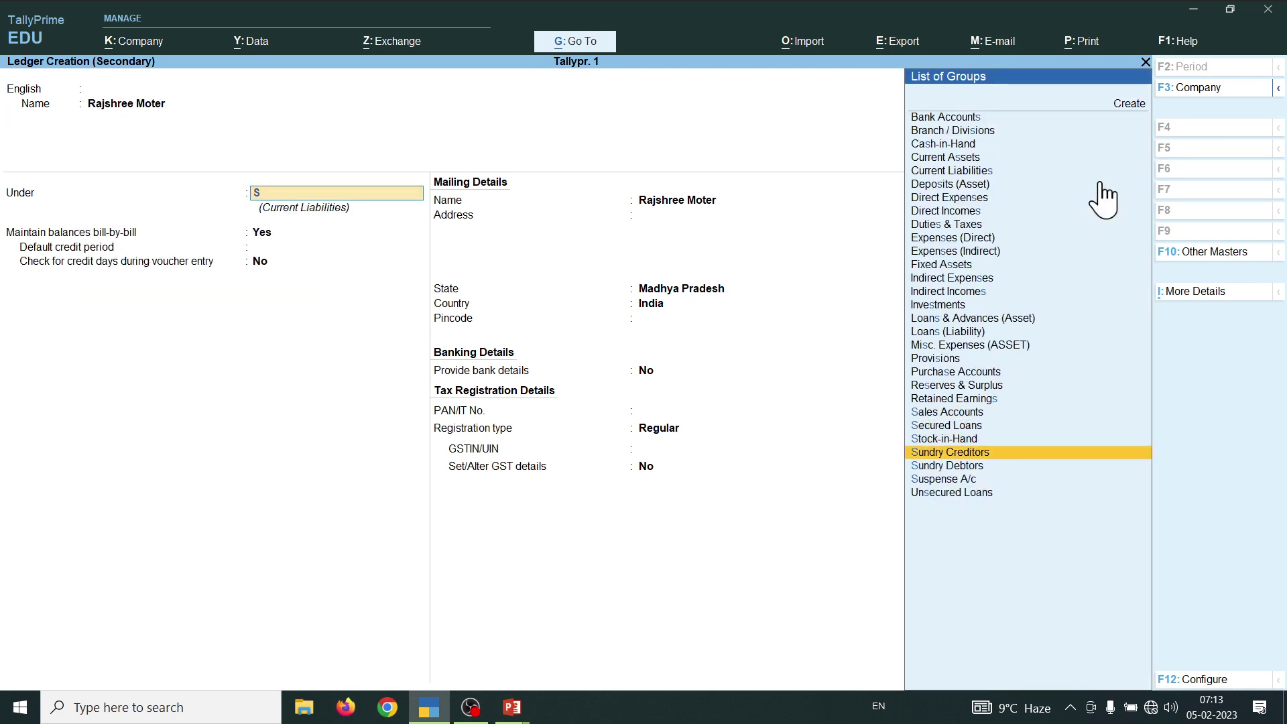
{"action": "key", "text": "Down"}
{"action": "key", "text": "Return"}
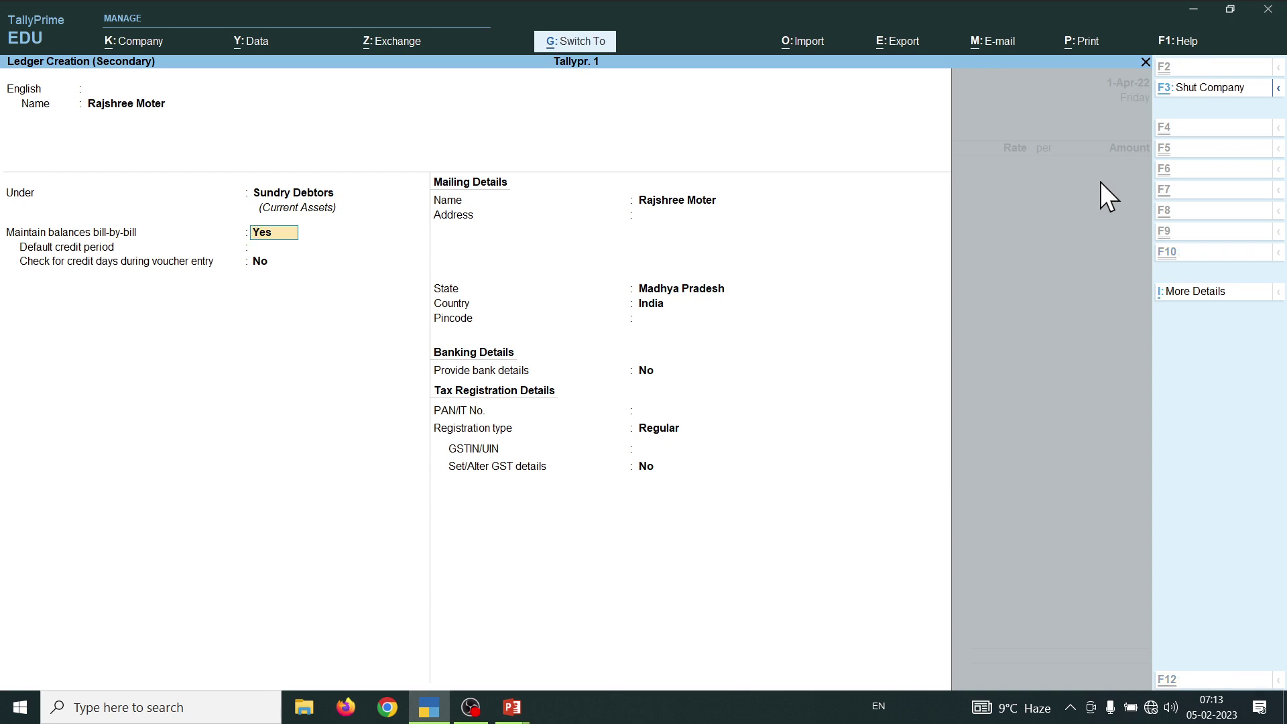
{"action": "key", "text": "ctrl+a"}
{"action": "key", "text": "Return"}
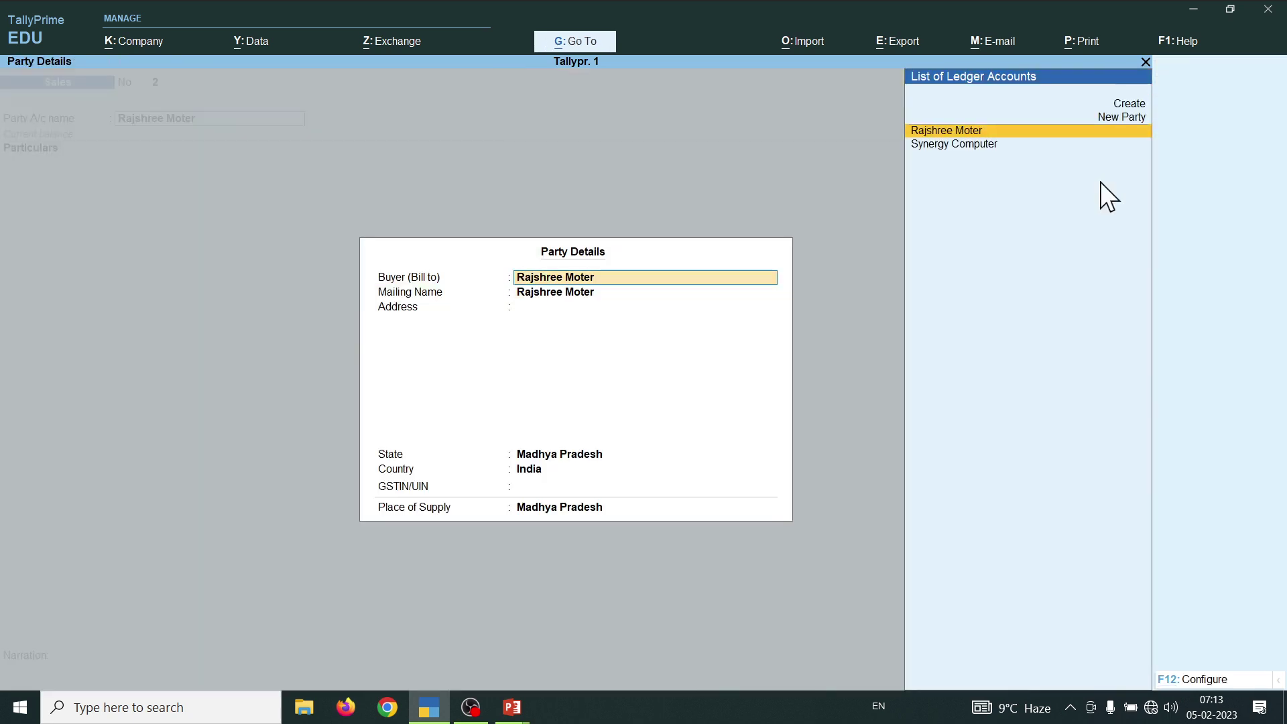
- Credit Sale A/cc 30,000 to Rajshree Moter as a new bill reference and finish the voucher
{"action": "key", "text": "ctrl+a"}
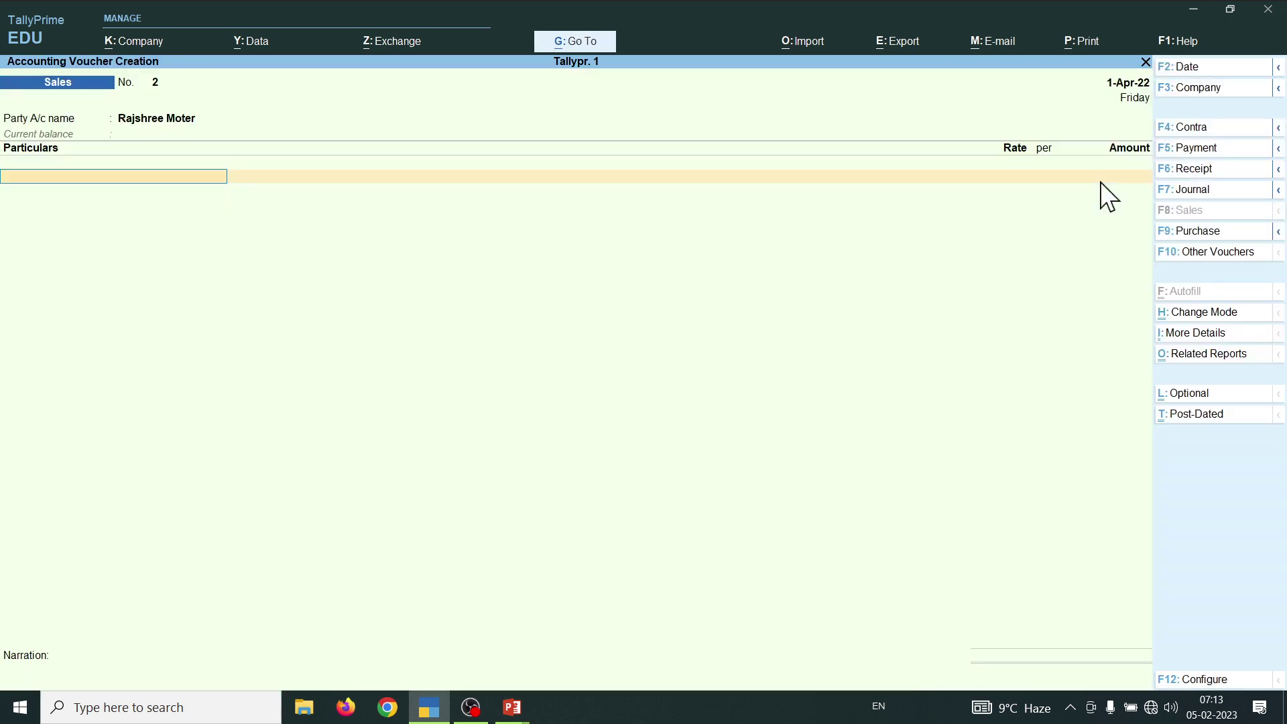
{"action": "type", "text": "S"}
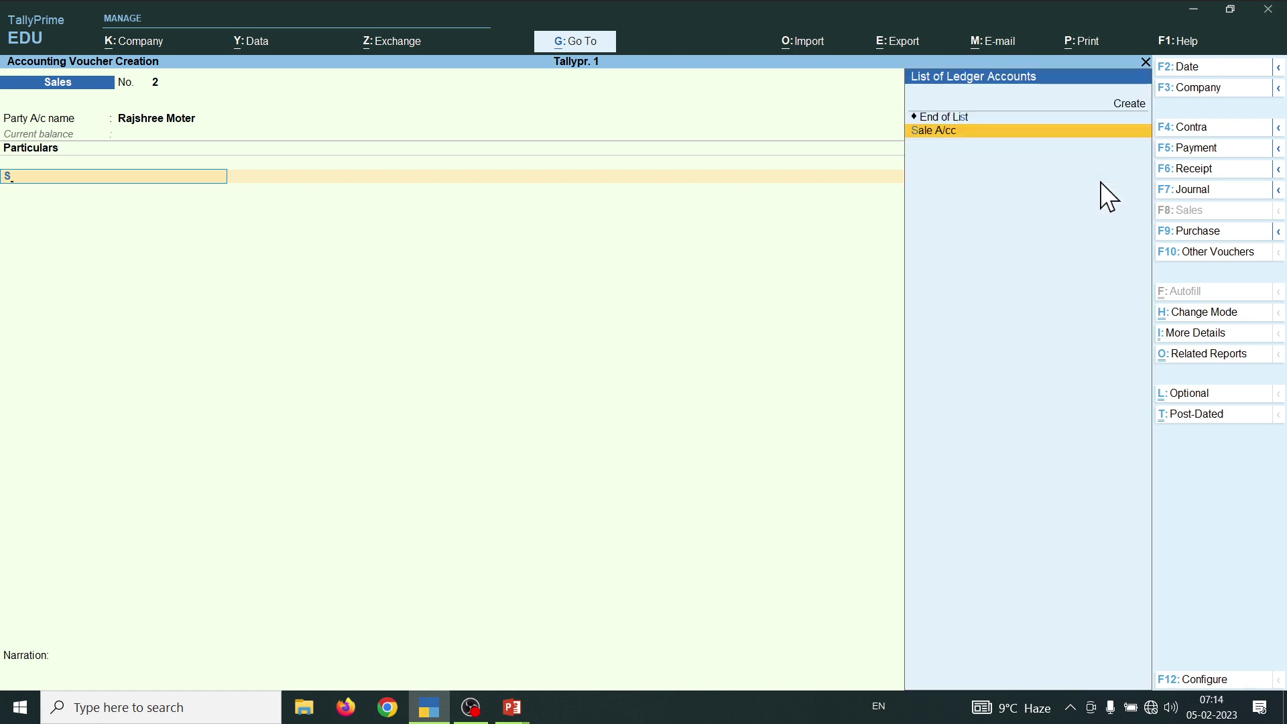
{"action": "key", "text": "Return"}
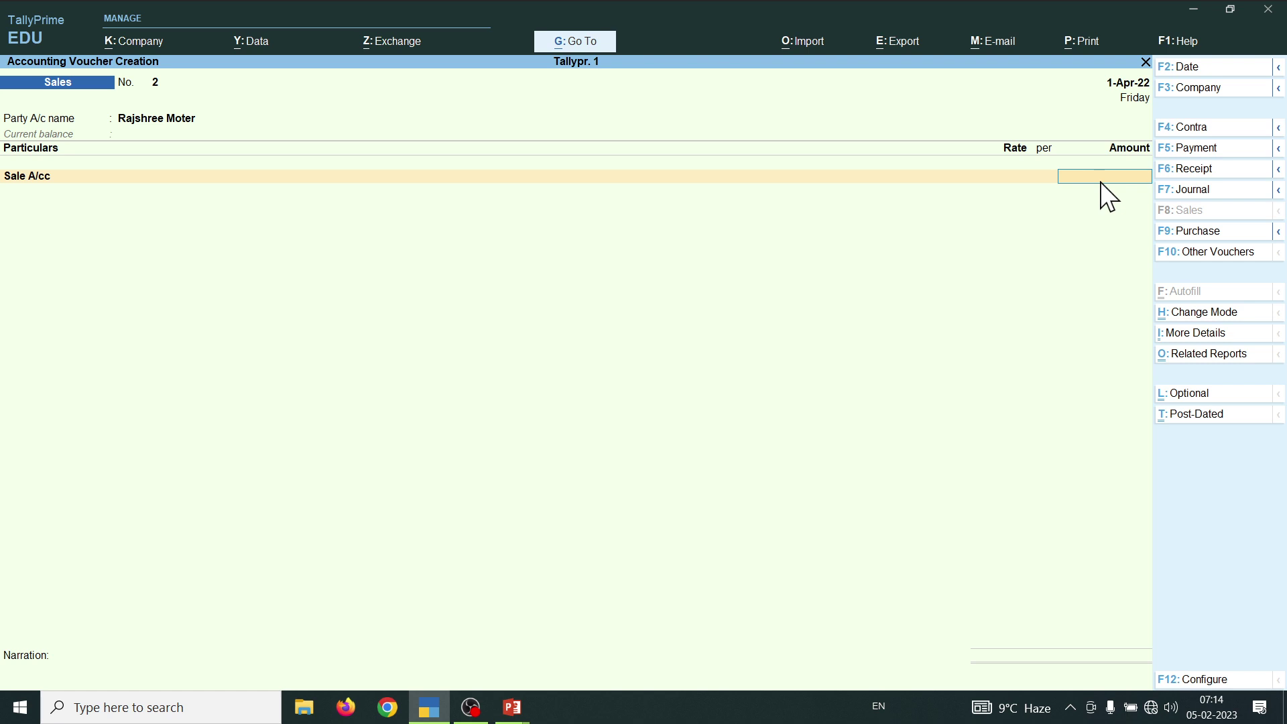
{"action": "type", "text": "30000"}
{"action": "key", "text": "Return"}
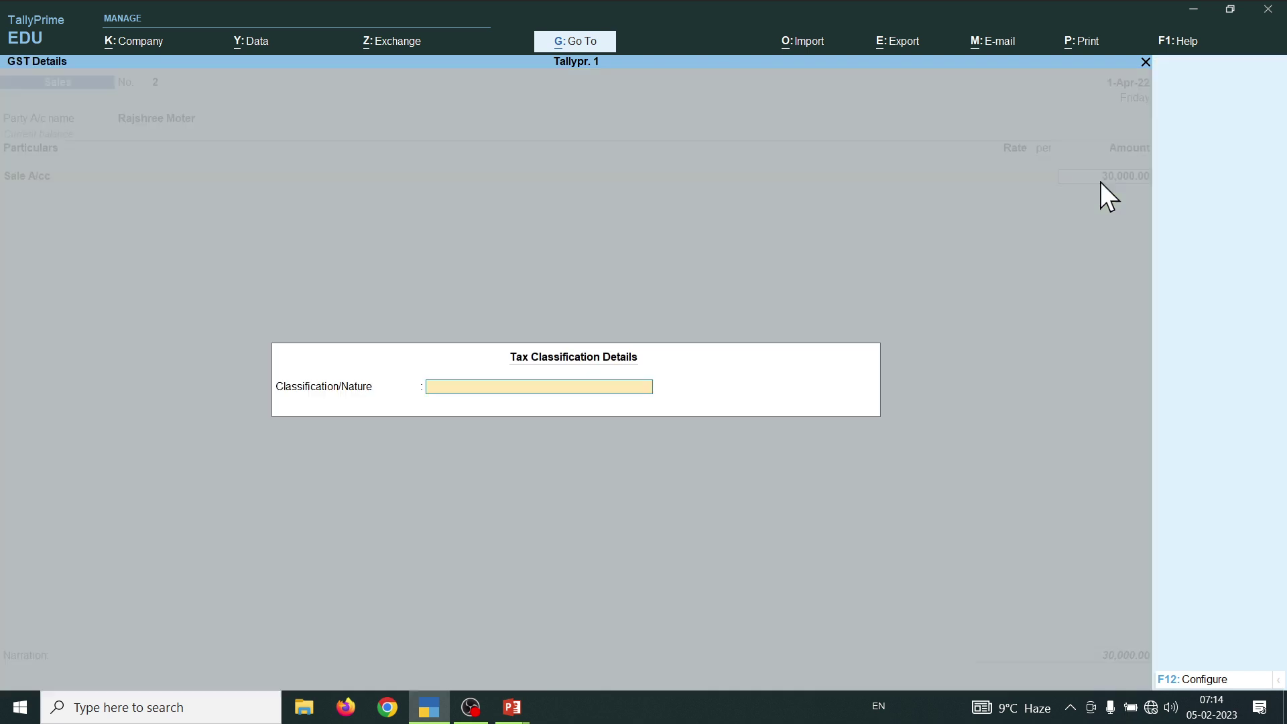
{"action": "key", "text": "Return"}
{"action": "key", "text": "Return"}
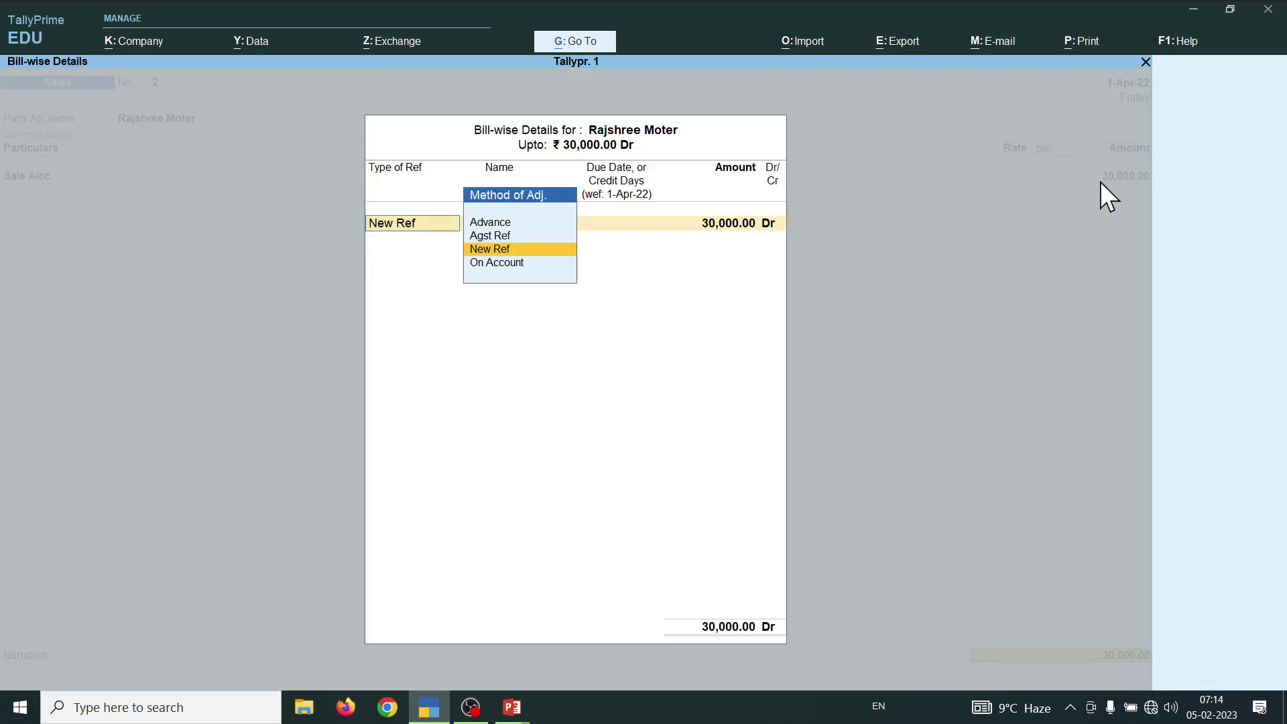
{"action": "key", "text": "Return"}
{"action": "key", "text": "Return"}
{"action": "key", "text": "Return"}
{"action": "key", "text": "Return"}
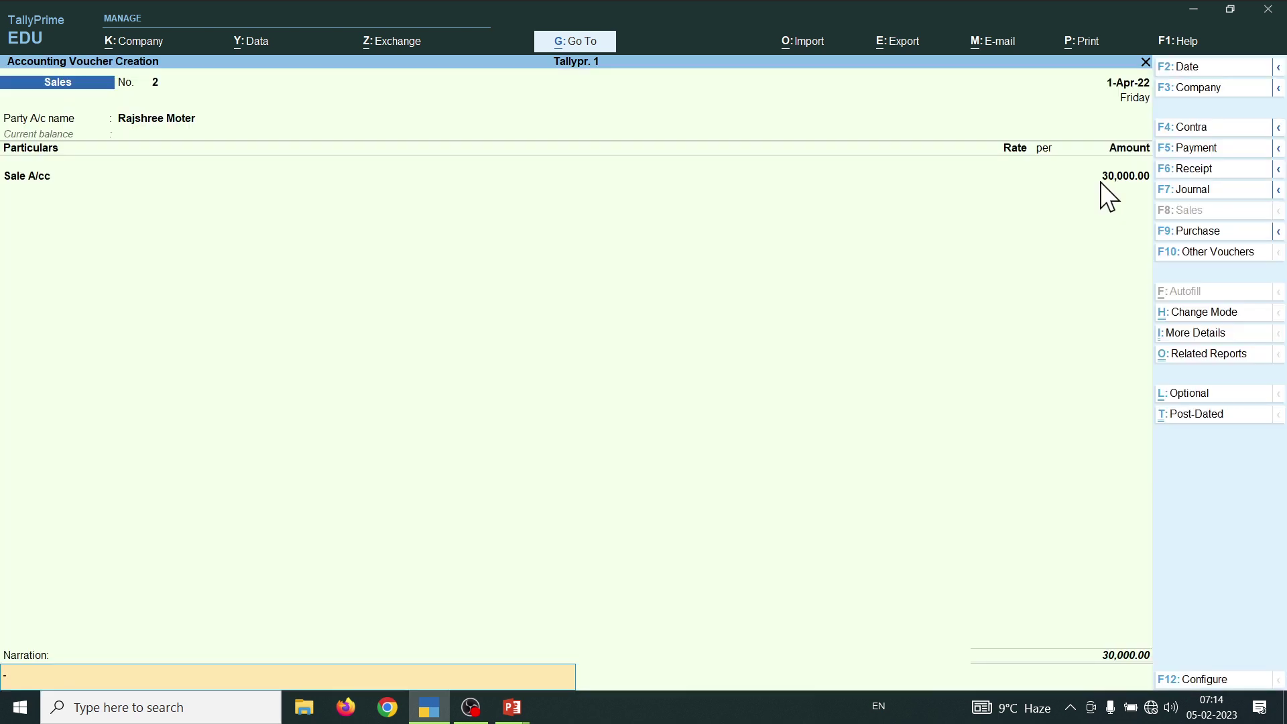
{"action": "key", "text": "Return"}
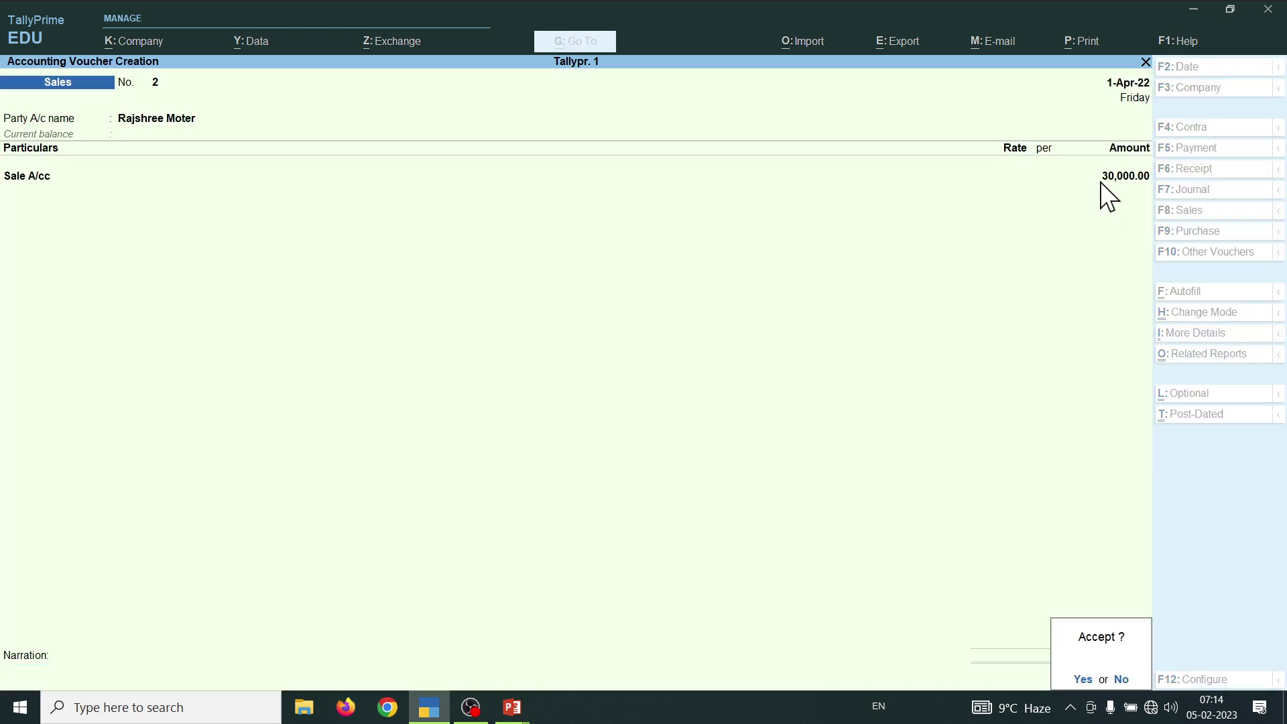
- Save Sales voucher No. 2, check the next transactions on the slide, then switch to a Receipt voucher
{"action": "key", "text": "y"}
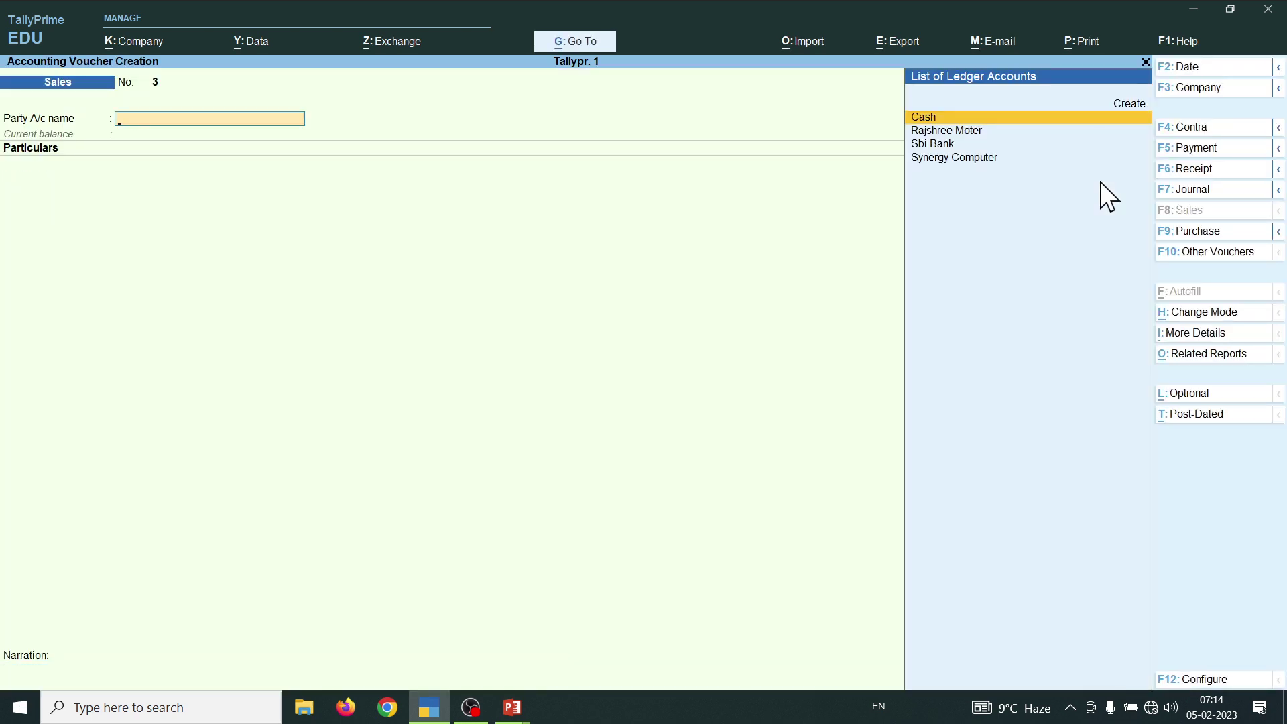
{"action": "key", "text": "alt+Tab"}
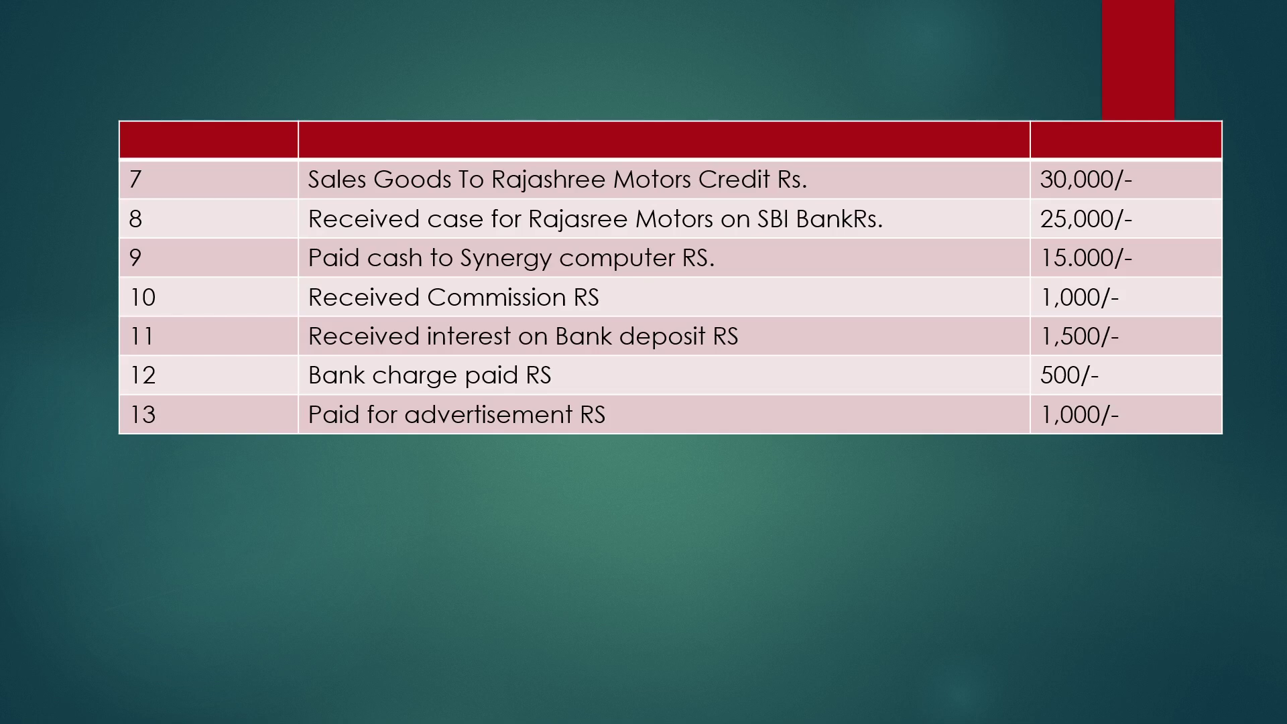
{"action": "key", "text": "alt+Tab"}
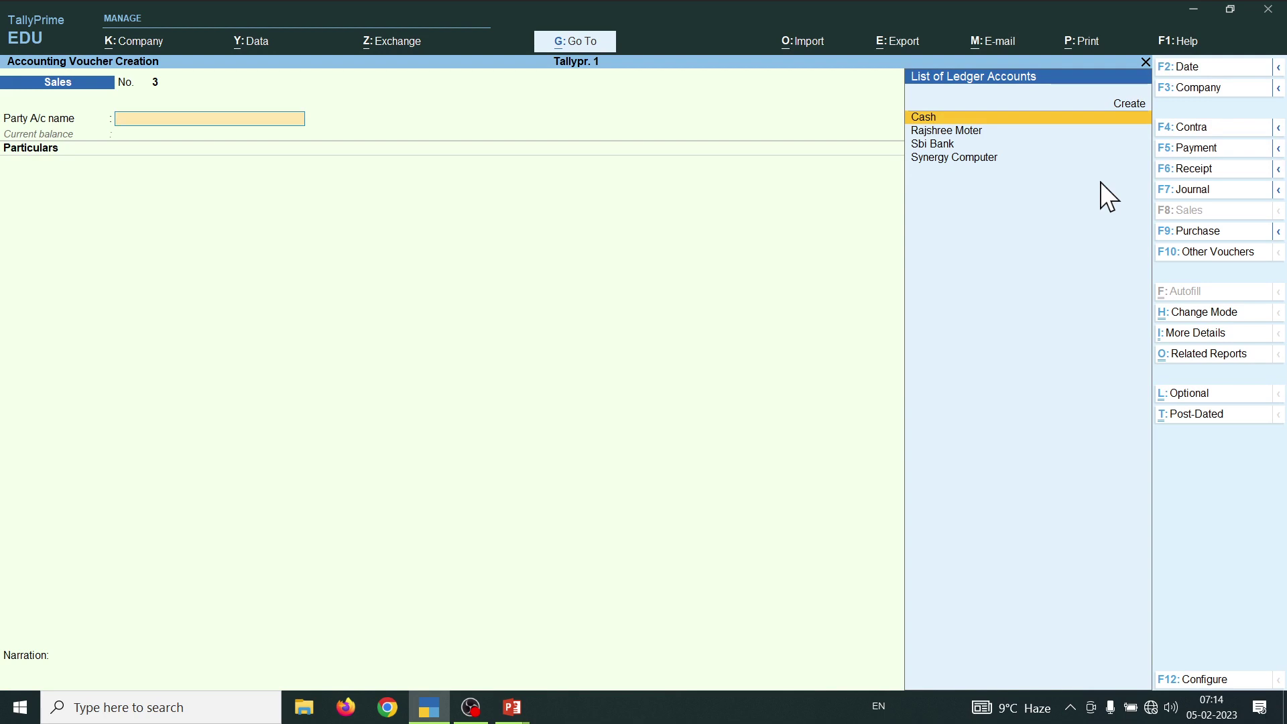
{"action": "key", "text": "F6"}
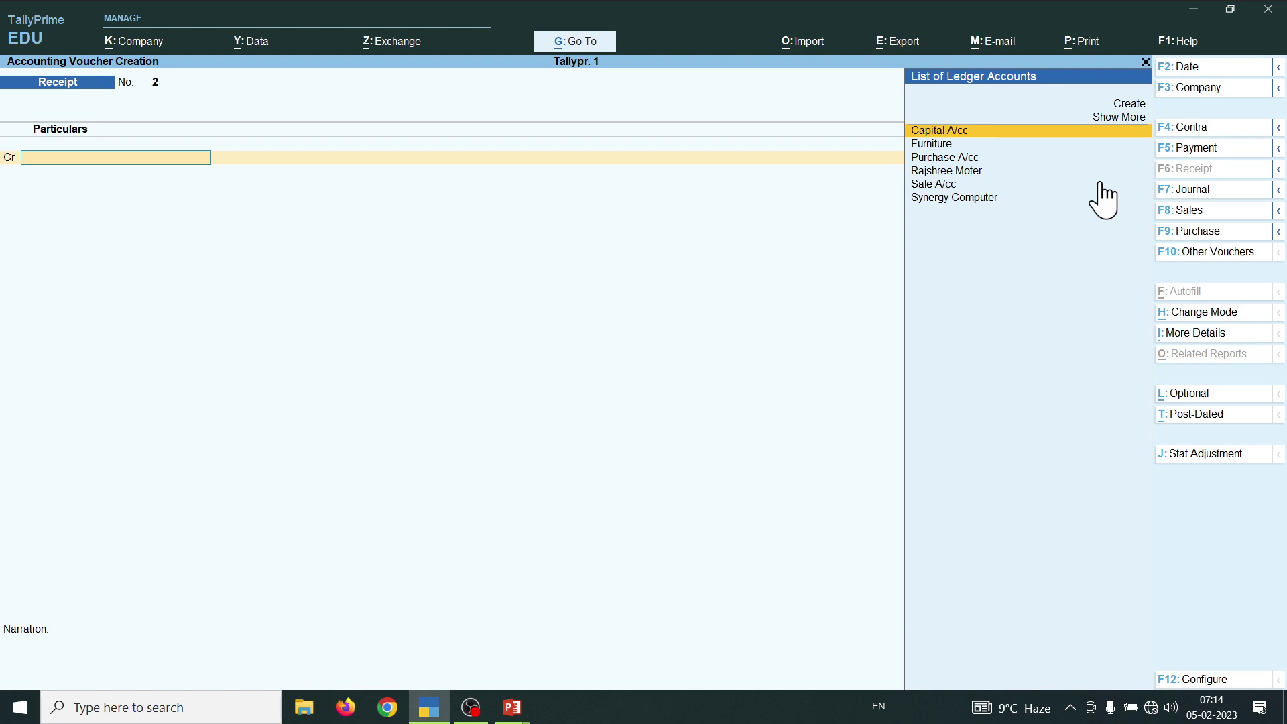
- Credit Rajshree Moter 25,000 against bill 2, debit Sbi Bank, and accept Receipt voucher No. 2
{"action": "type", "text": "R"}
{"action": "key", "text": "Return"}
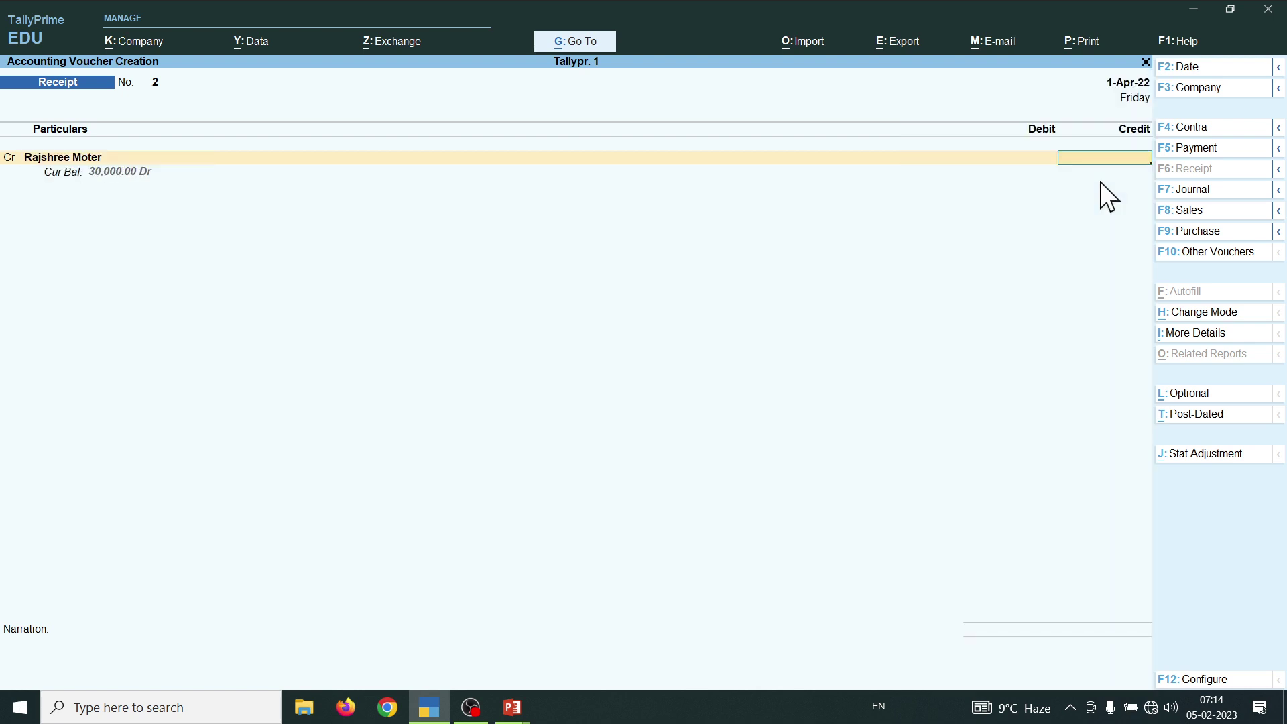
{"action": "type", "text": "25000"}
{"action": "key", "text": "Return"}
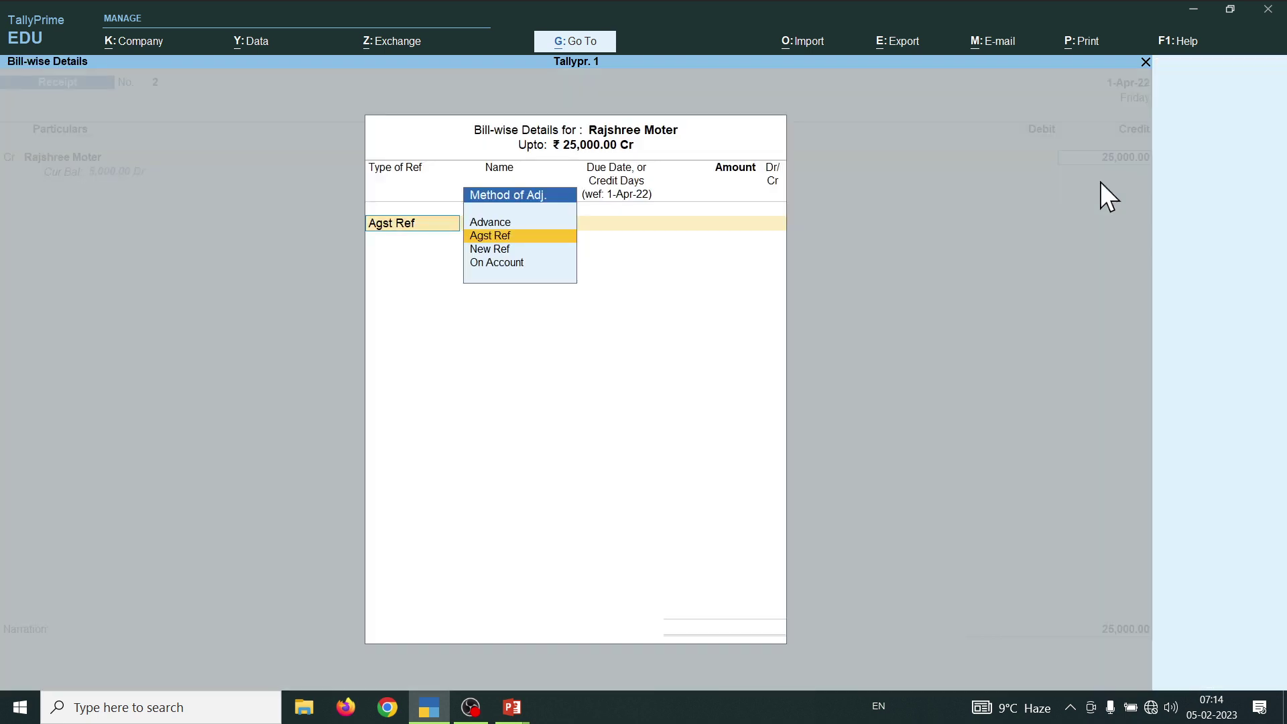
{"action": "key", "text": "Return"}
{"action": "key", "text": "Return"}
{"action": "key", "text": "Return"}
{"action": "key", "text": "Return"}
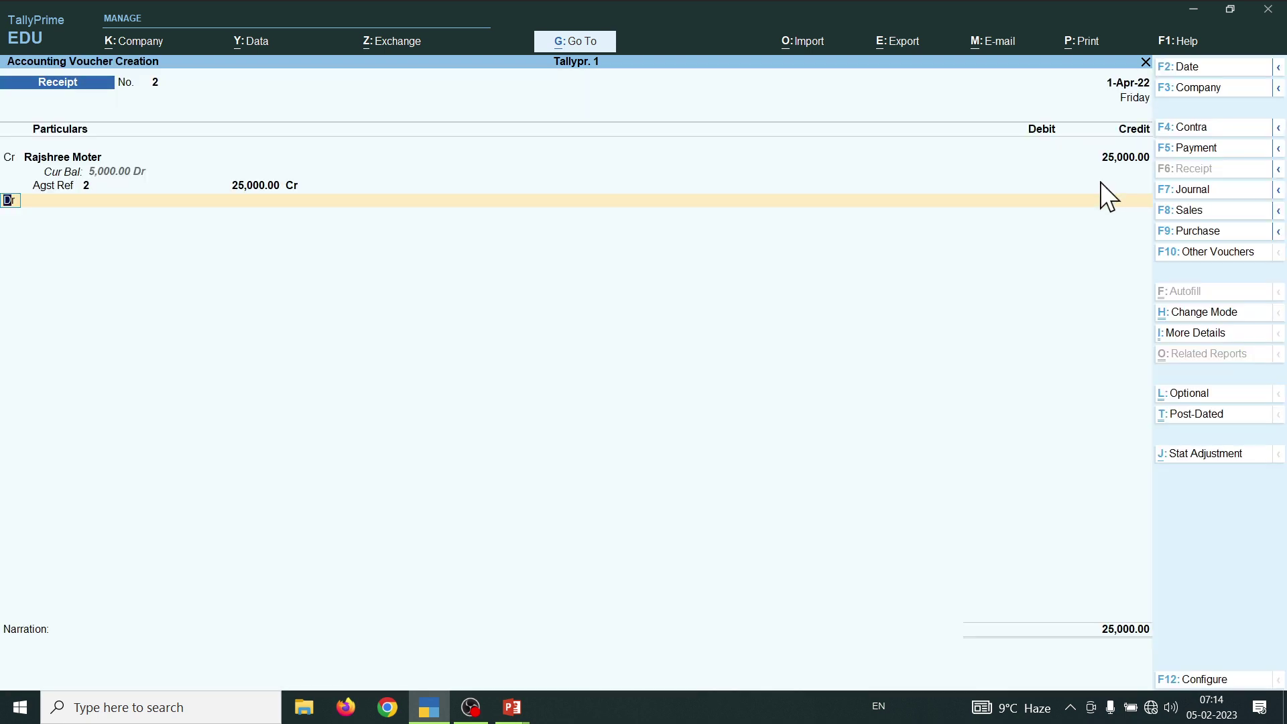
{"action": "key", "text": "Return"}
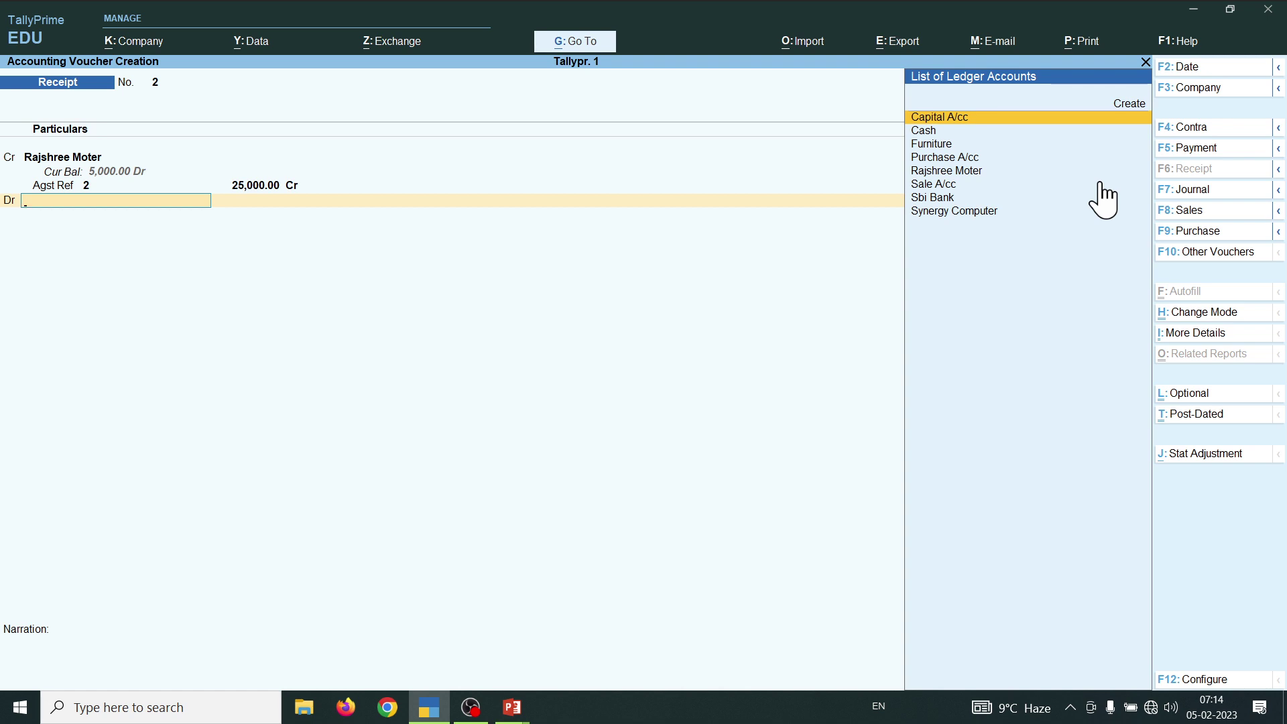
{"action": "key", "text": "Down"}
{"action": "key", "text": "Down"}
{"action": "key", "text": "Down"}
{"action": "key", "text": "Down"}
{"action": "key", "text": "Down"}
{"action": "key", "text": "Down"}
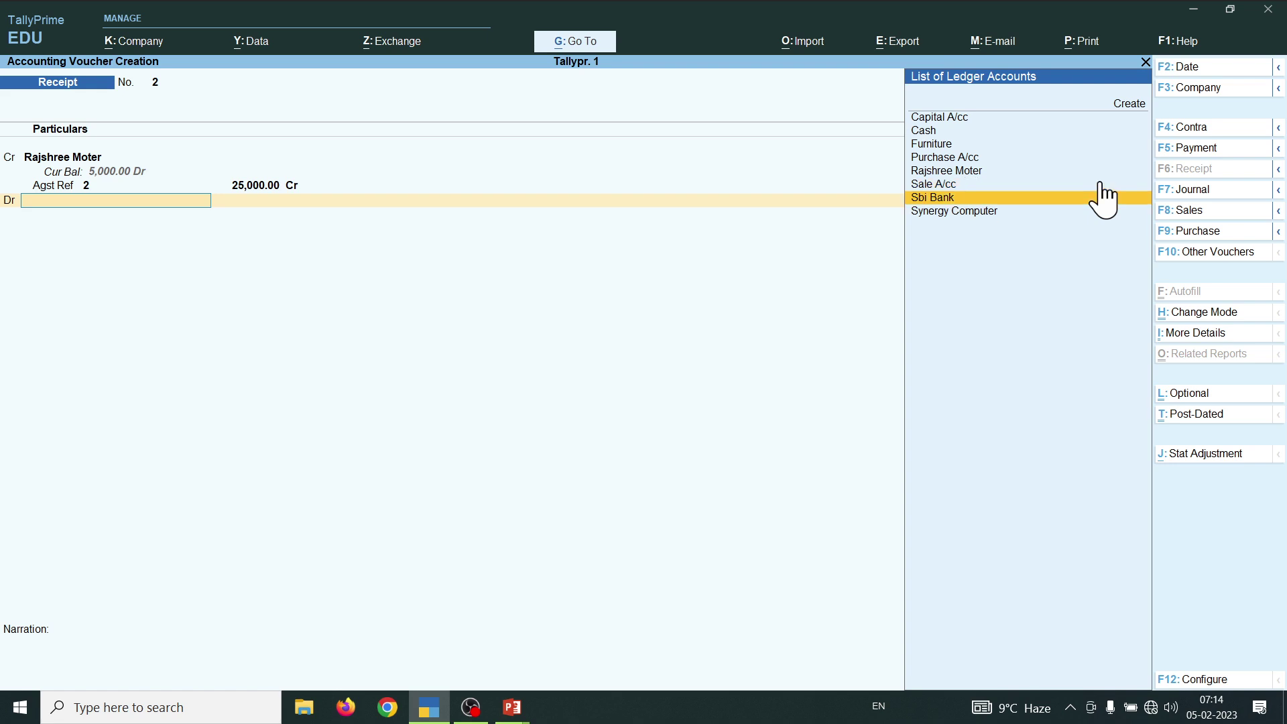
{"action": "key", "text": "Return"}
{"action": "key", "text": "Return"}
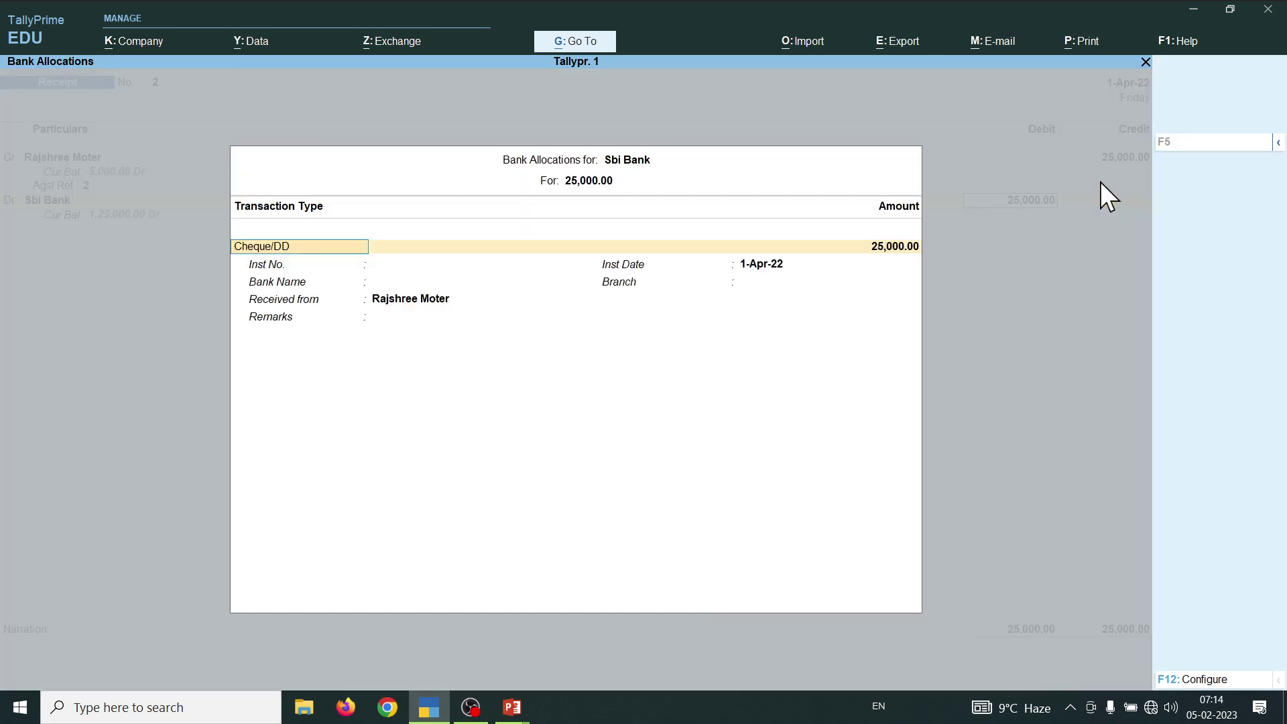
{"action": "key", "text": "Return"}
{"action": "key", "text": "Return"}
{"action": "key", "text": "Return"}
{"action": "key", "text": "Return"}
{"action": "key", "text": "Return"}
{"action": "key", "text": "Return"}
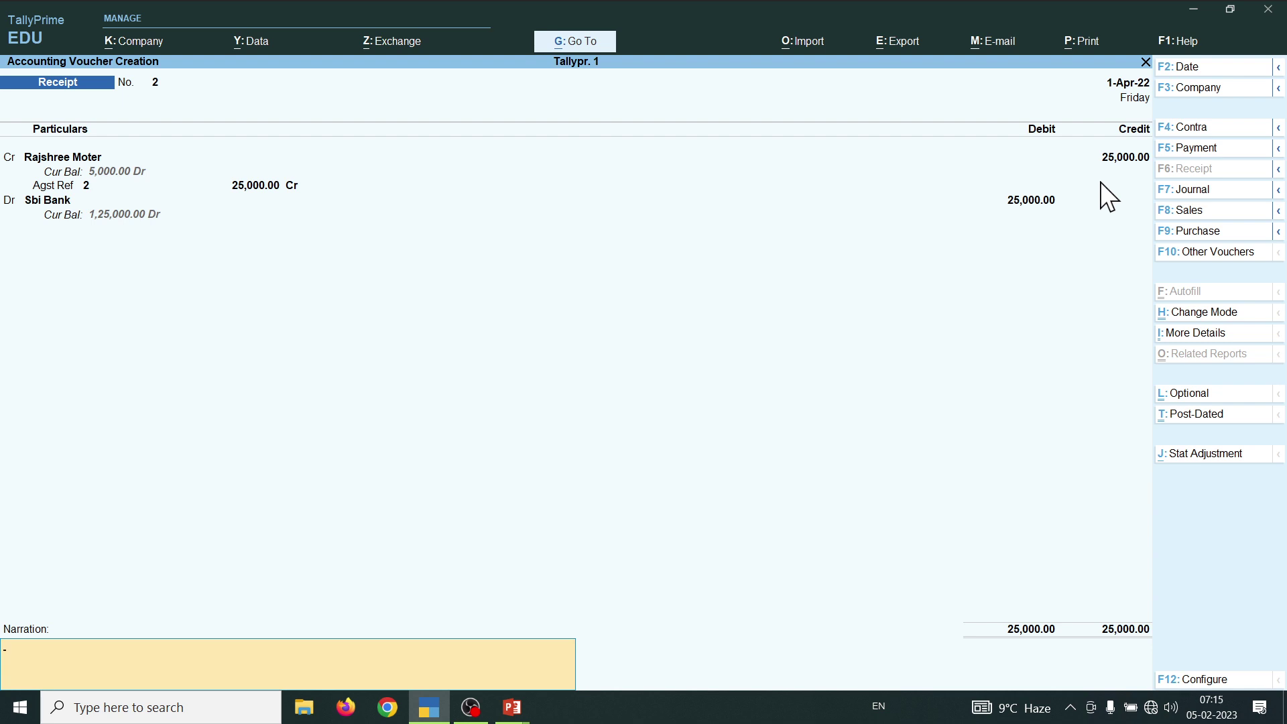
{"action": "key", "text": "Return"}
{"action": "key", "text": "Return"}
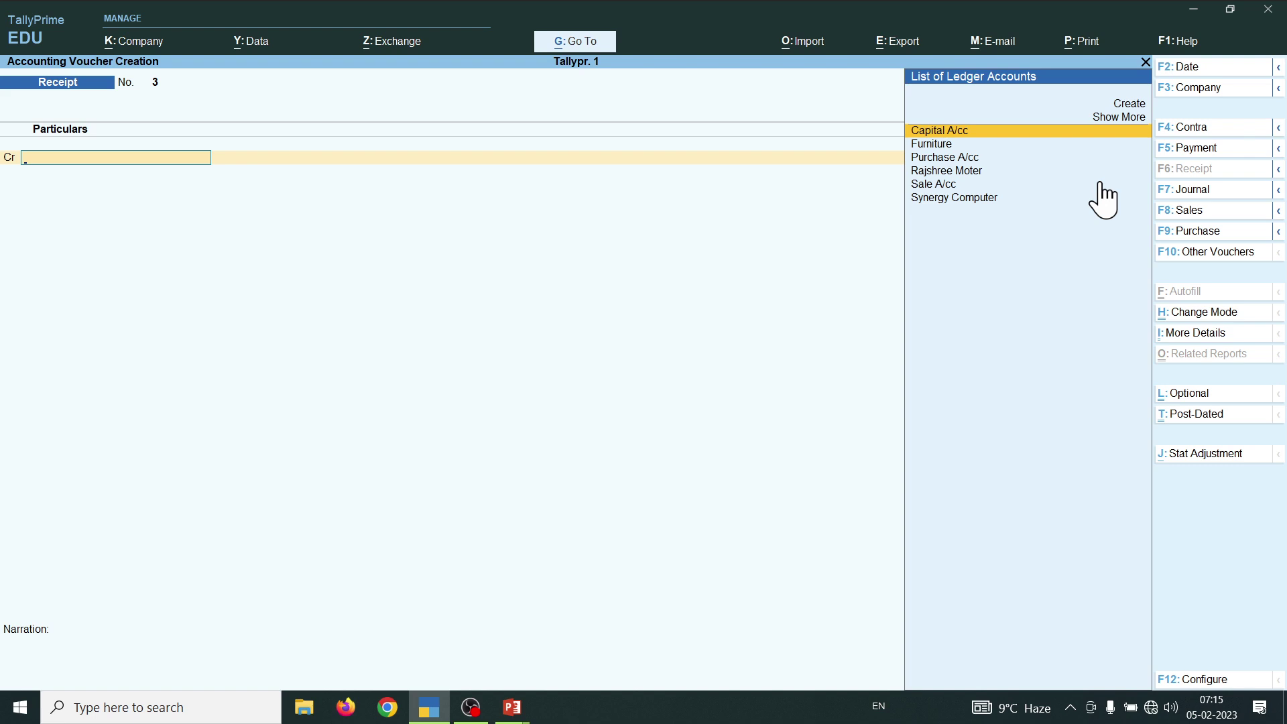
- Review transactions 7–13 on the slide, then change the new voucher into Payment voucher No. 1
{"action": "key", "text": "alt+Tab"}
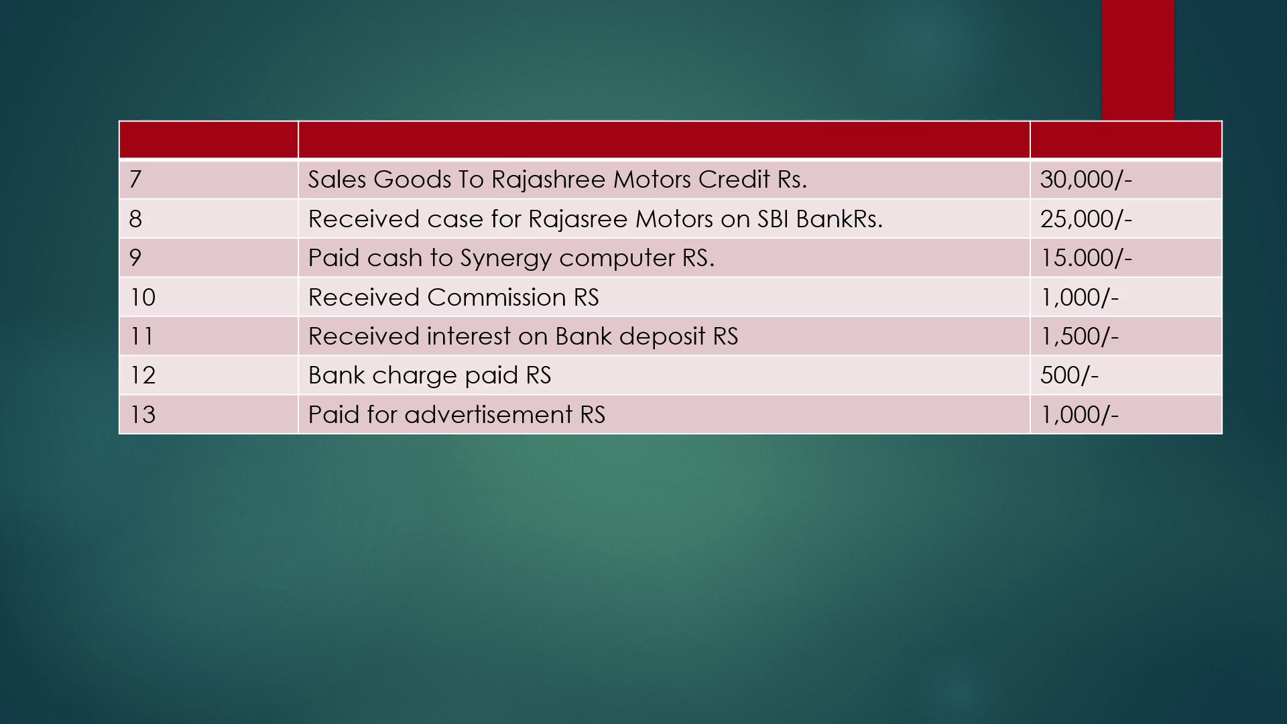
{"action": "key", "text": "alt+Tab"}
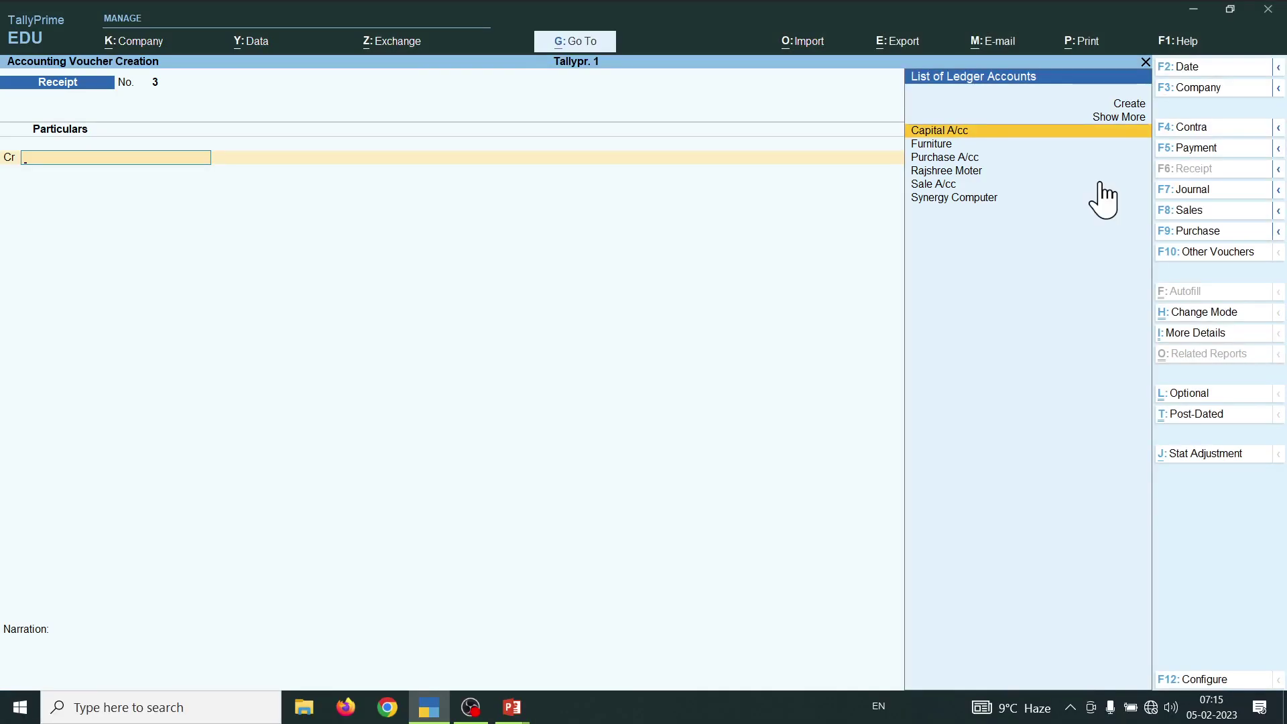
{"action": "key", "text": "F5"}
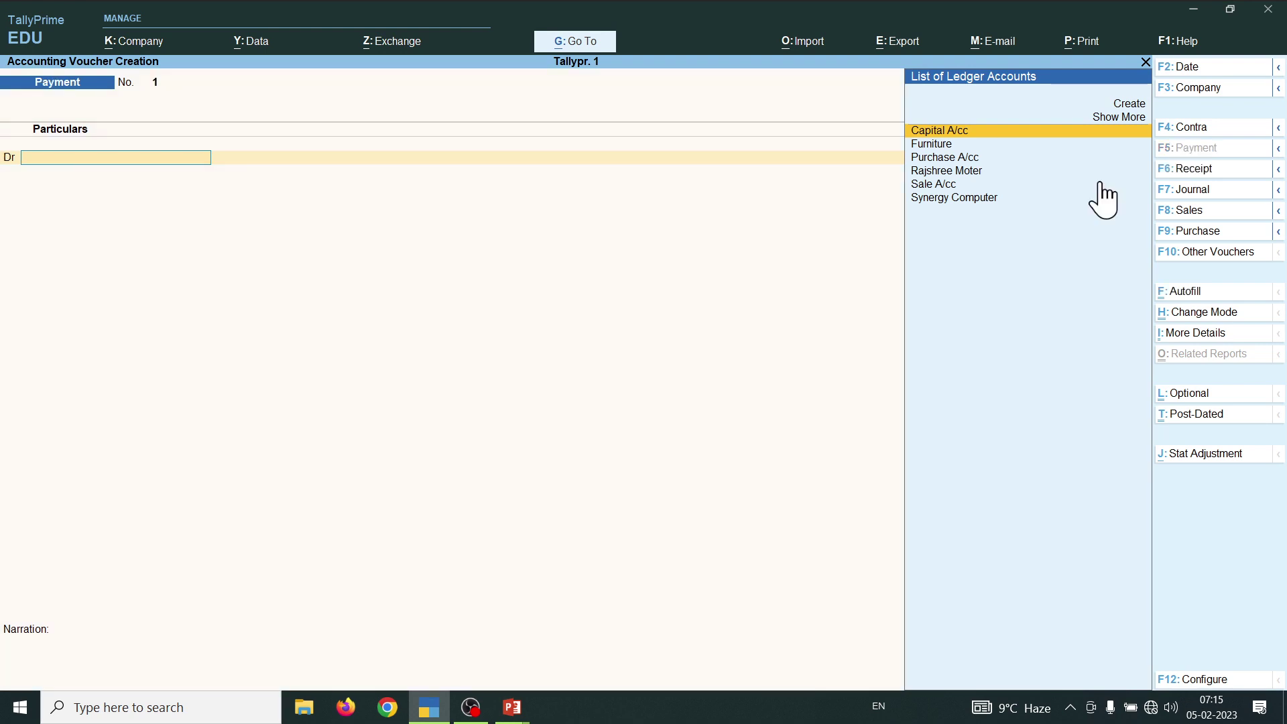
- Debit Synergy Computer 15,000 against bill 3, credit Cash, and save Payment voucher No. 1
{"action": "key", "text": "Down"}
{"action": "key", "text": "Down"}
{"action": "key", "text": "Down"}
{"action": "key", "text": "Down"}
{"action": "key", "text": "Down"}
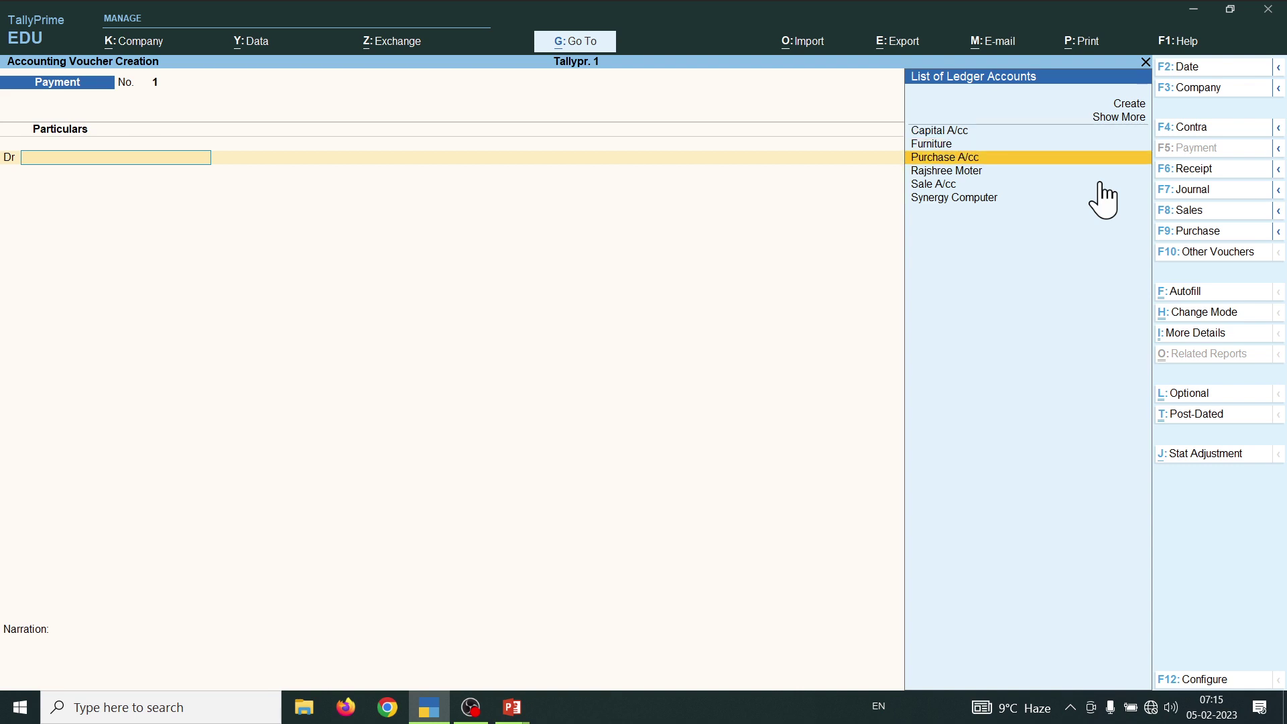
{"action": "key", "text": "Return"}
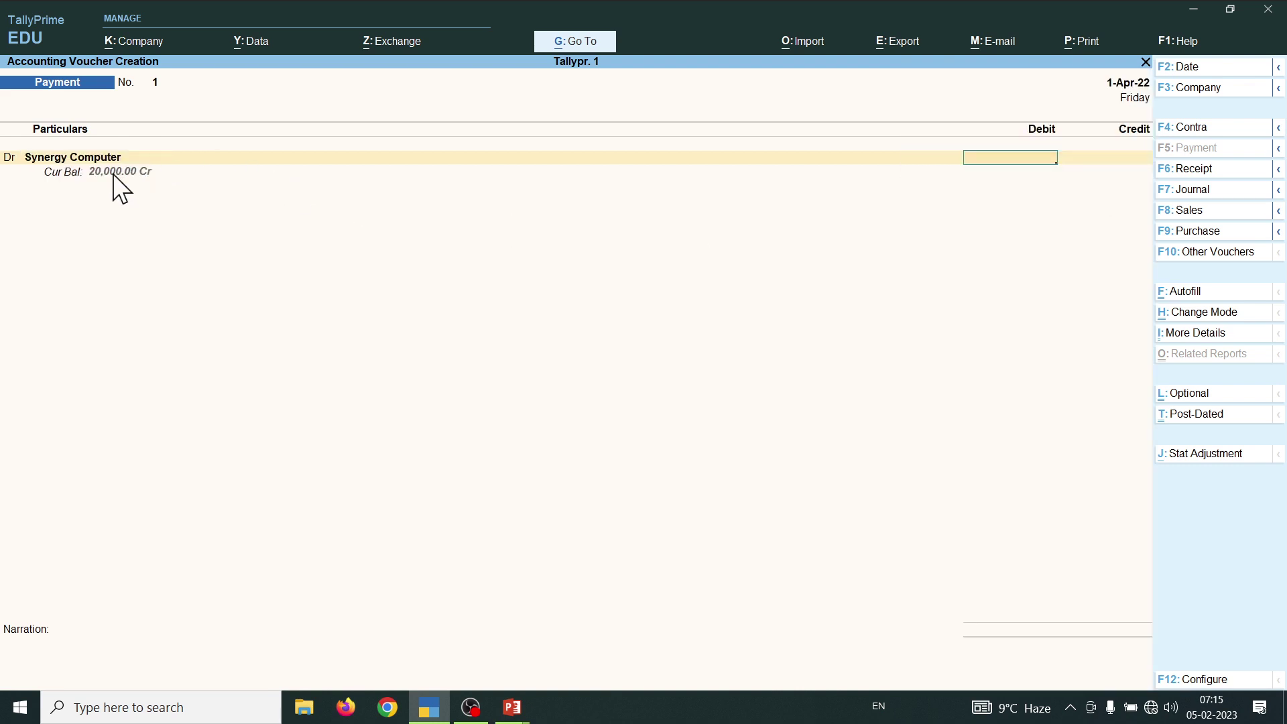
{"action": "type", "text": "15,000"}
{"action": "key", "text": "Return"}
{"action": "key", "text": "Return"}
{"action": "key", "text": "Return"}
{"action": "key", "text": "Return"}
{"action": "key", "text": "Return"}
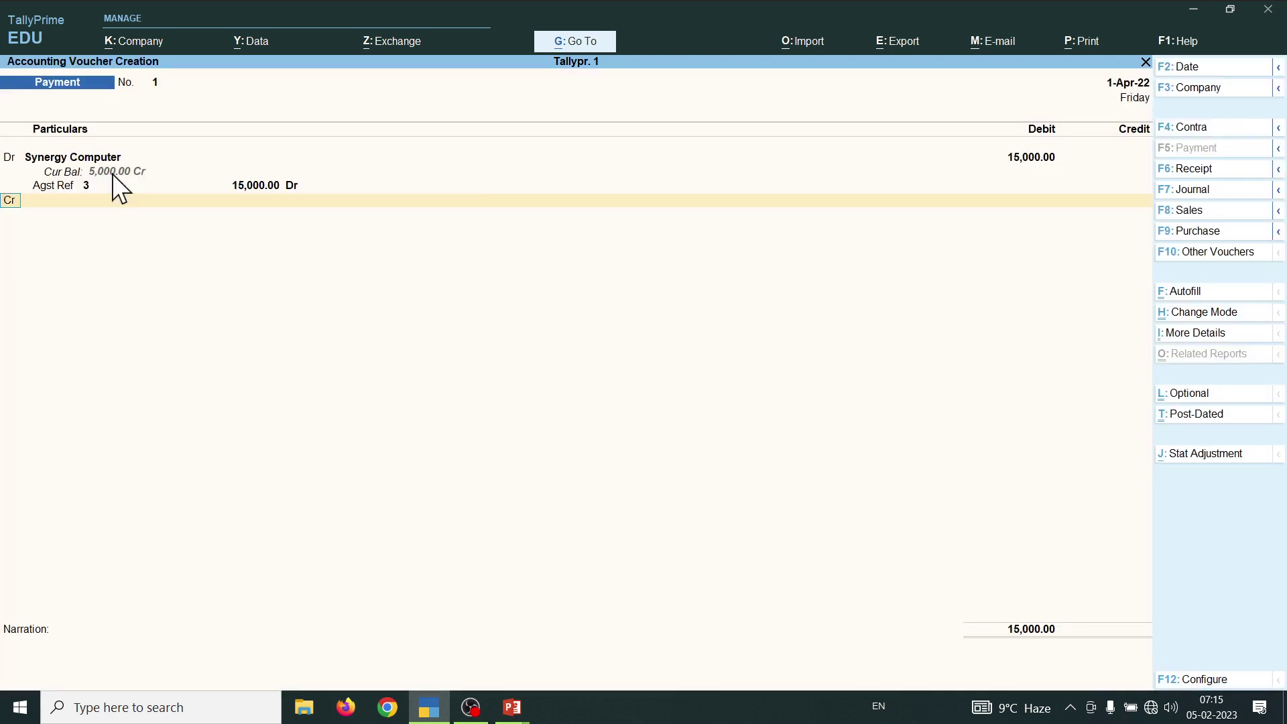
{"action": "key", "text": "Return"}
{"action": "key", "text": "Down"}
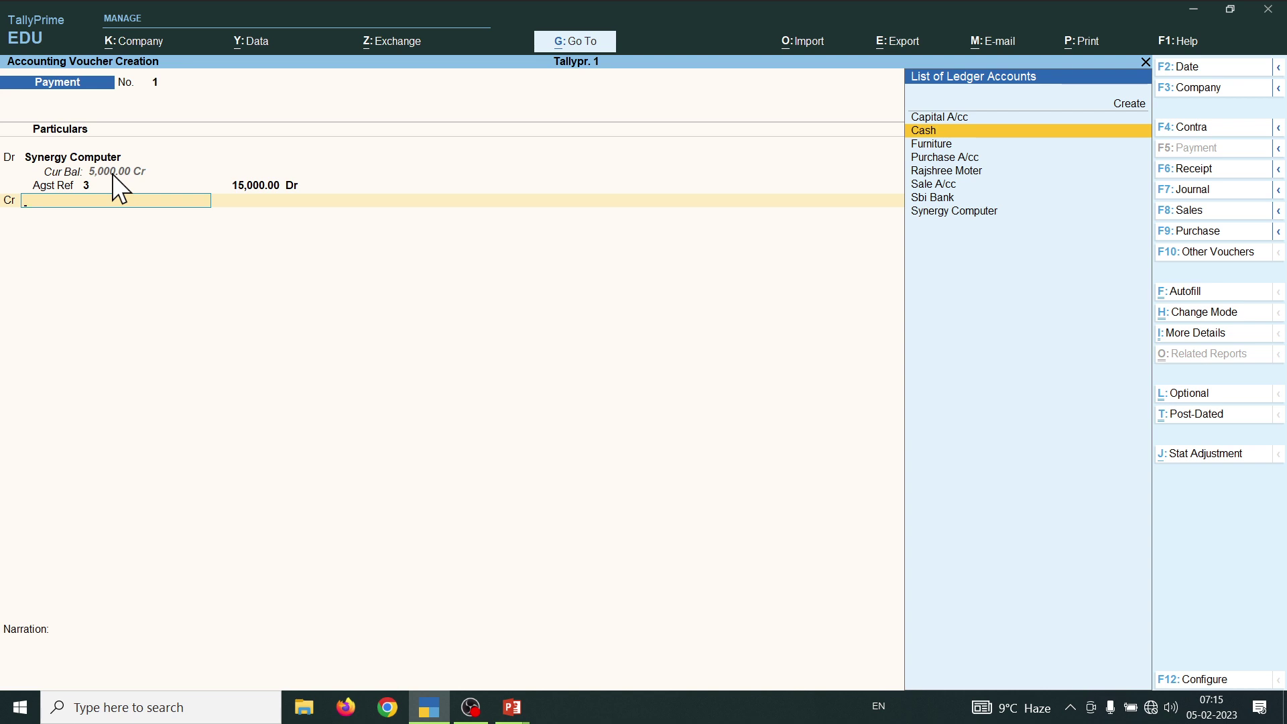
{"action": "key", "text": "Return"}
{"action": "key", "text": "Return"}
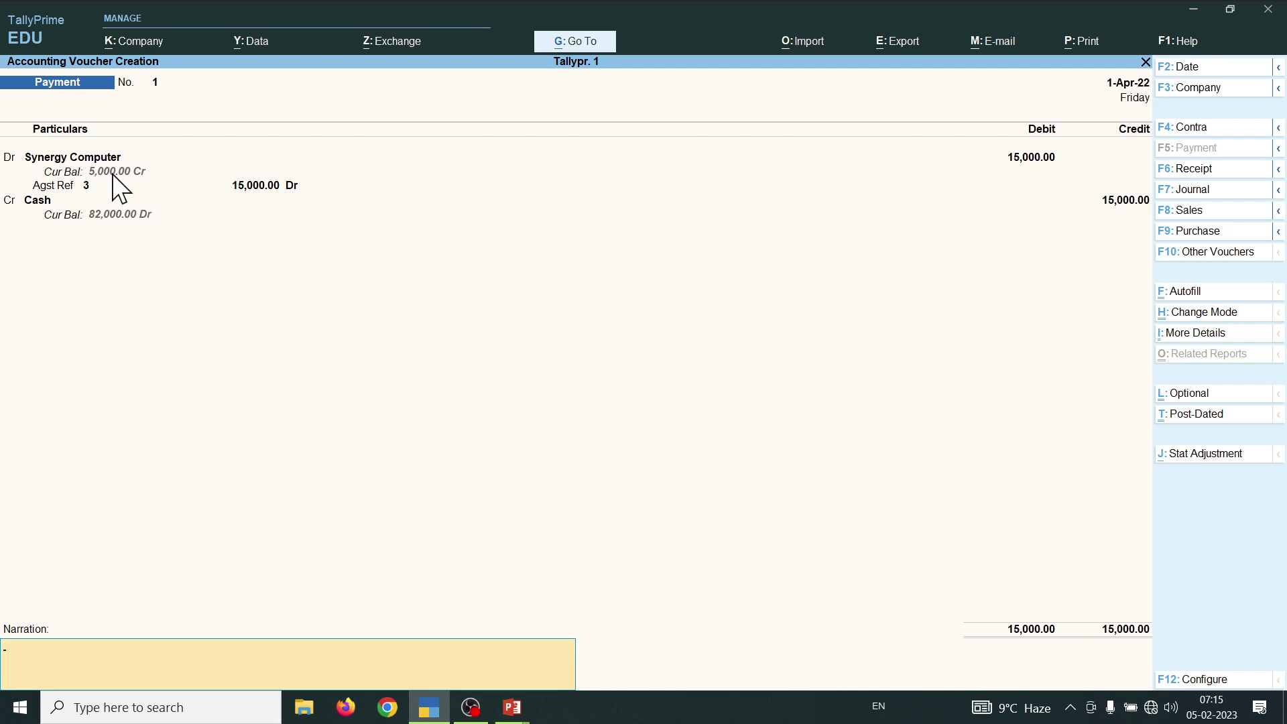
{"action": "key", "text": "Return"}
{"action": "key", "text": "Return"}
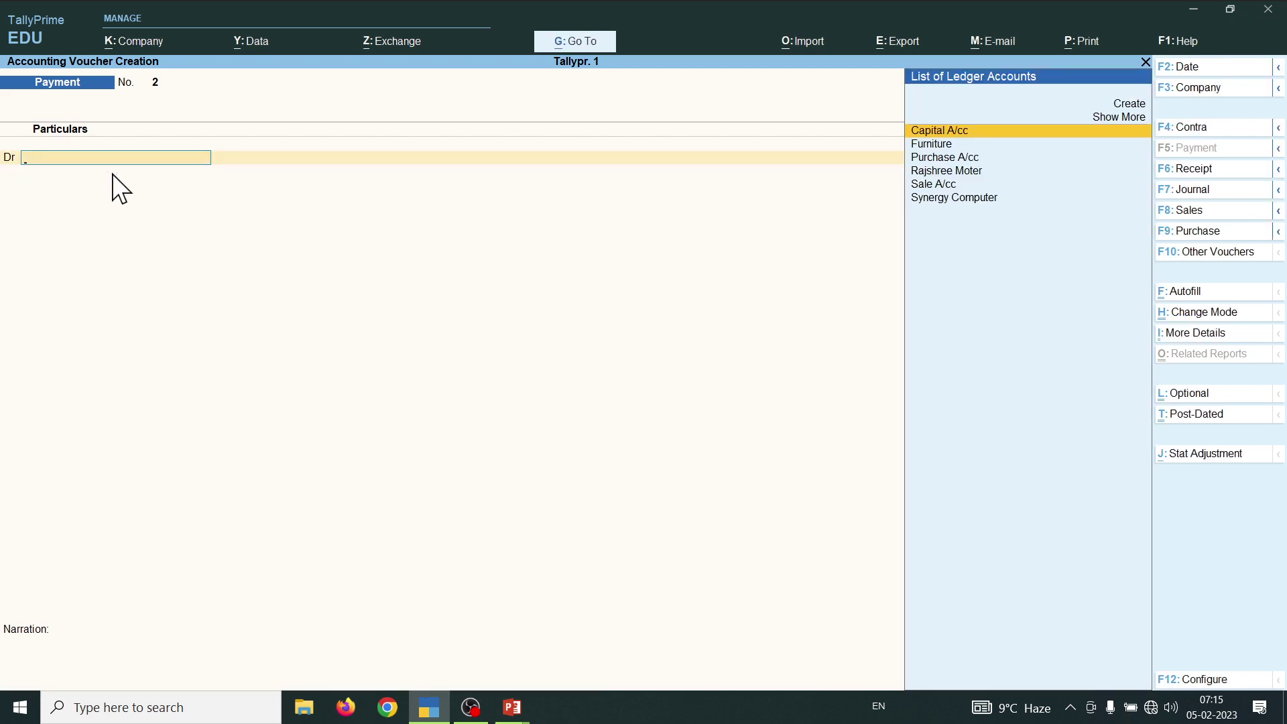
- After checking the slide, switch to Receipt voucher No. 3 and open a new ledger form with Alt+C
{"action": "key", "text": "alt+Tab"}
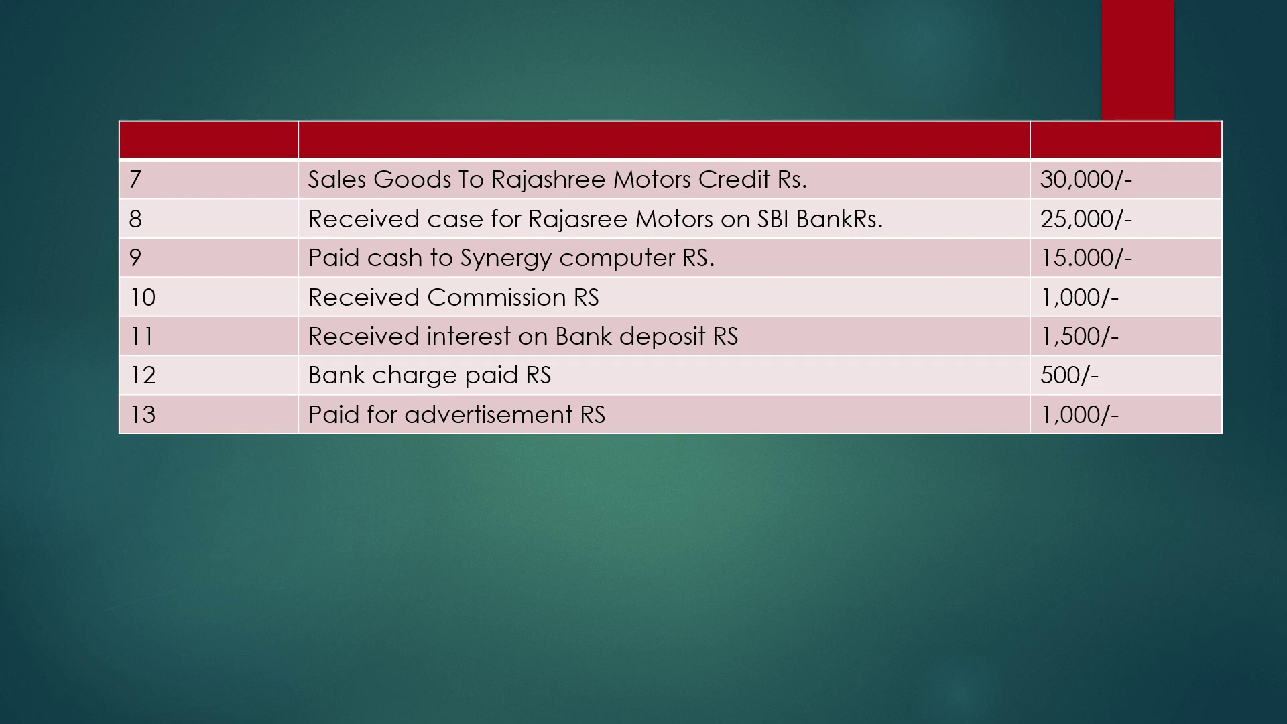
{"action": "key", "text": "alt+Tab"}
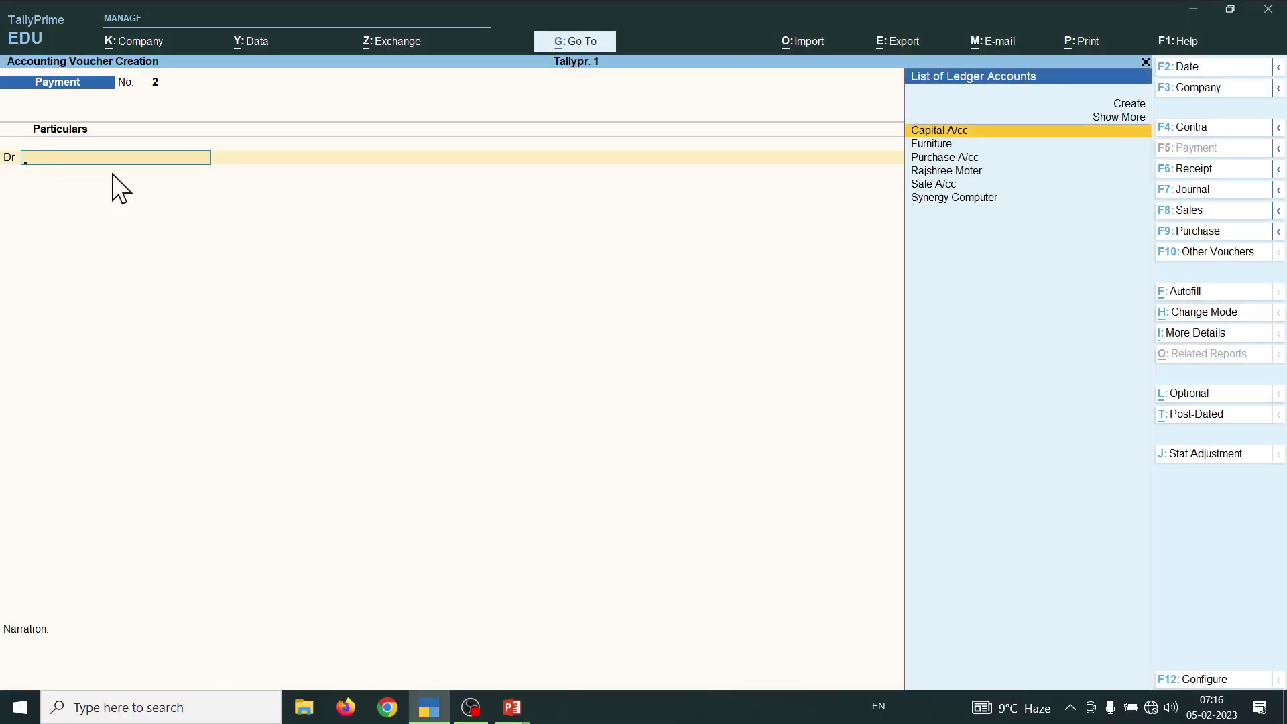
{"action": "key", "text": "F6"}
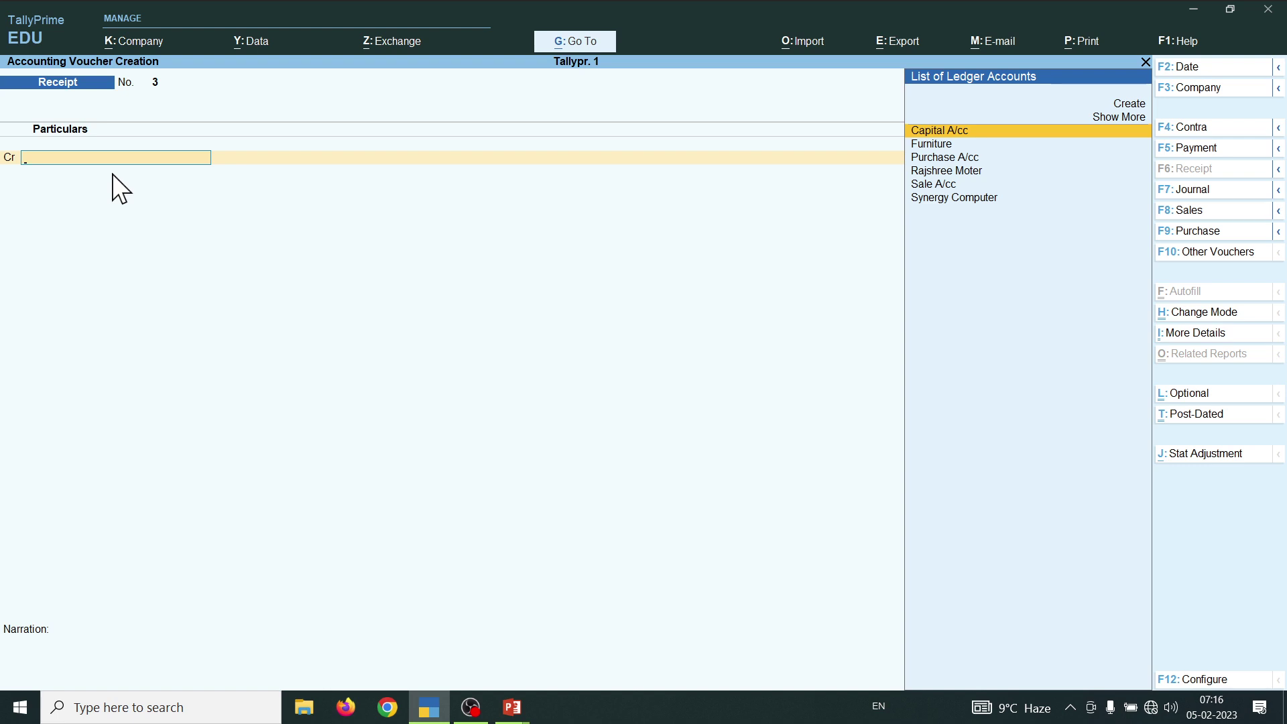
{"action": "key", "text": "alt"}
{"action": "key", "text": "alt+c"}
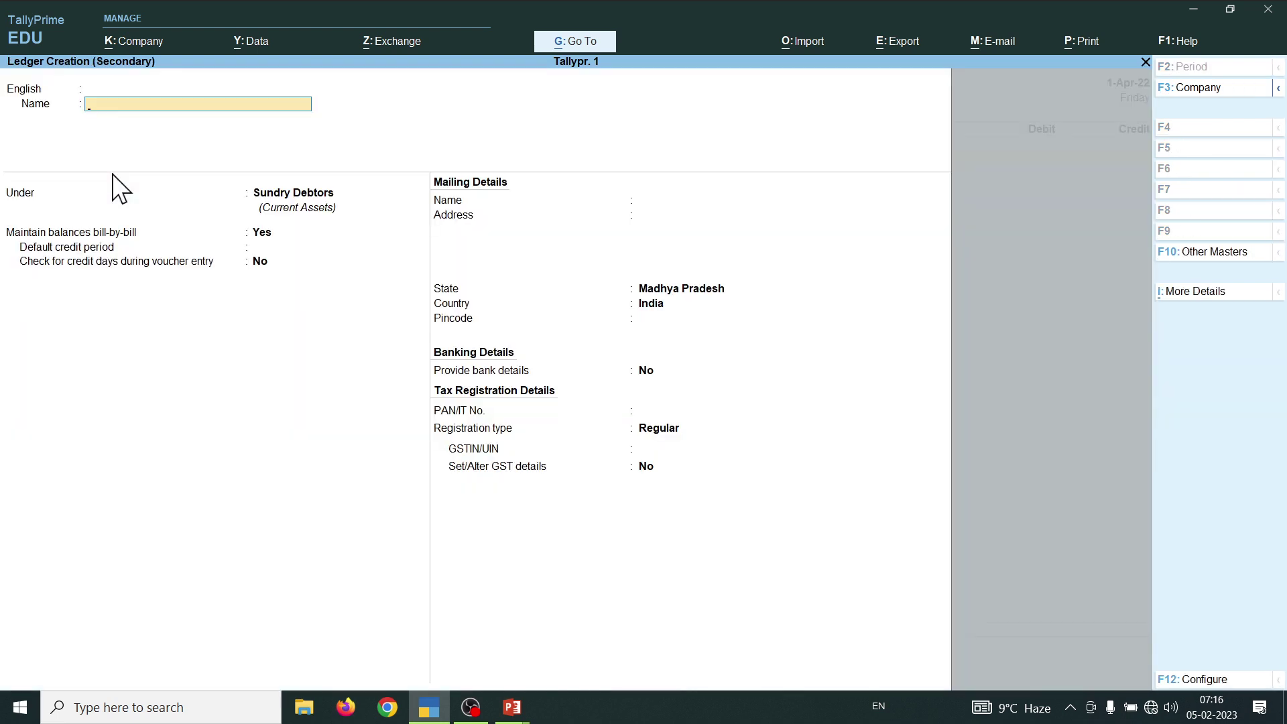
- Create the ledger 'Commission A/cc' under Indirect Incomes and save it
{"action": "type", "text": "Commission a/cc"}
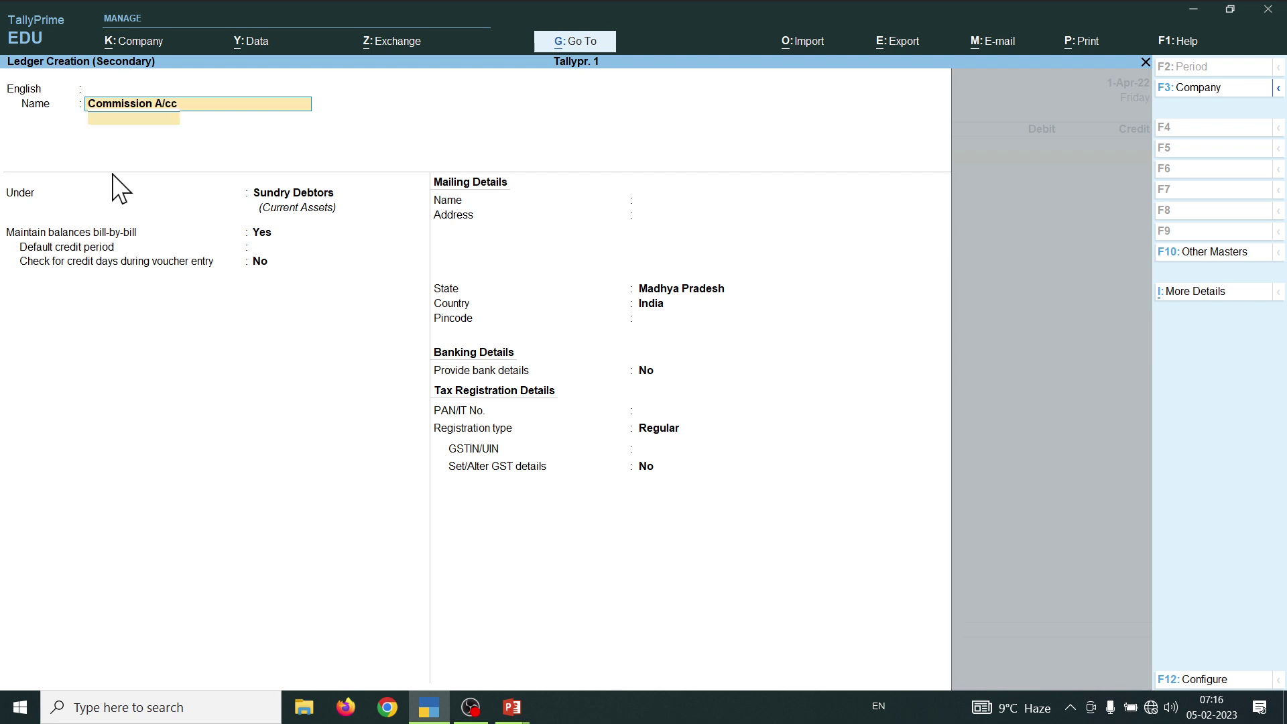
{"action": "key", "text": "Return"}
{"action": "key", "text": "Return"}
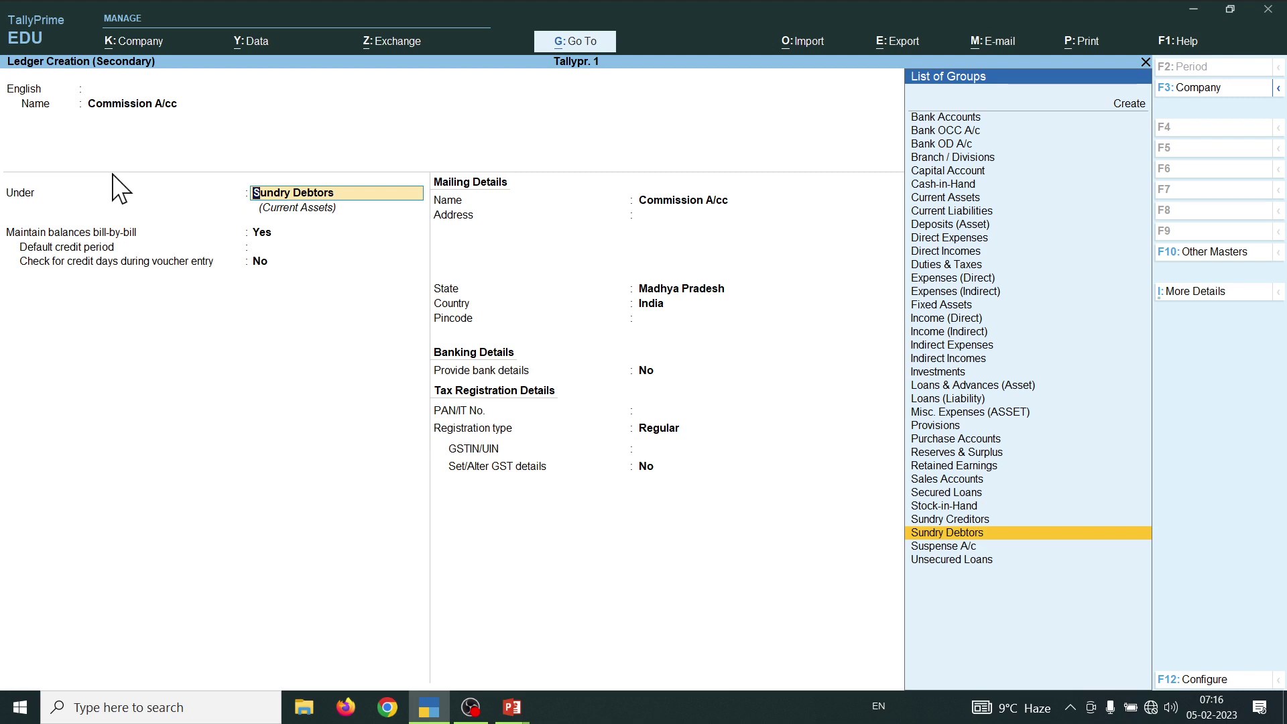
{"action": "key", "text": "BackSpace"}
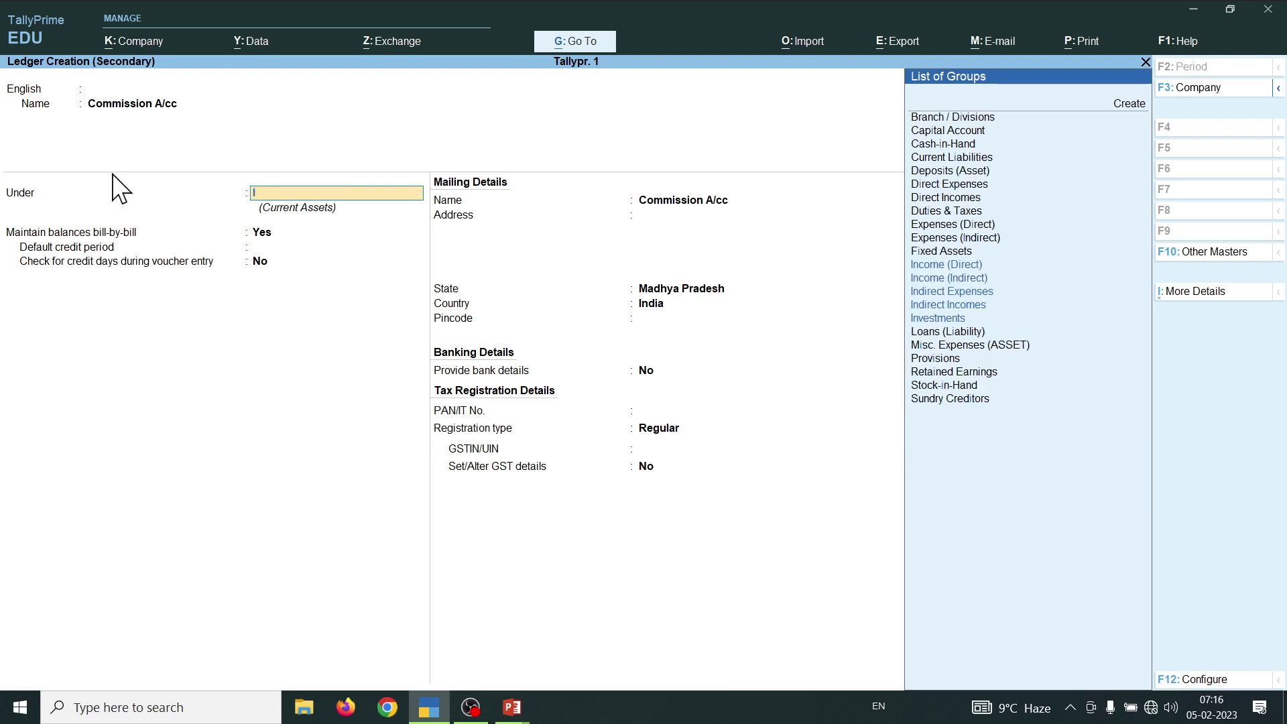
{"action": "type", "text": "I"}
{"action": "key", "text": "Down"}
{"action": "key", "text": "Down"}
{"action": "key", "text": "Down"}
{"action": "key", "text": "Down"}
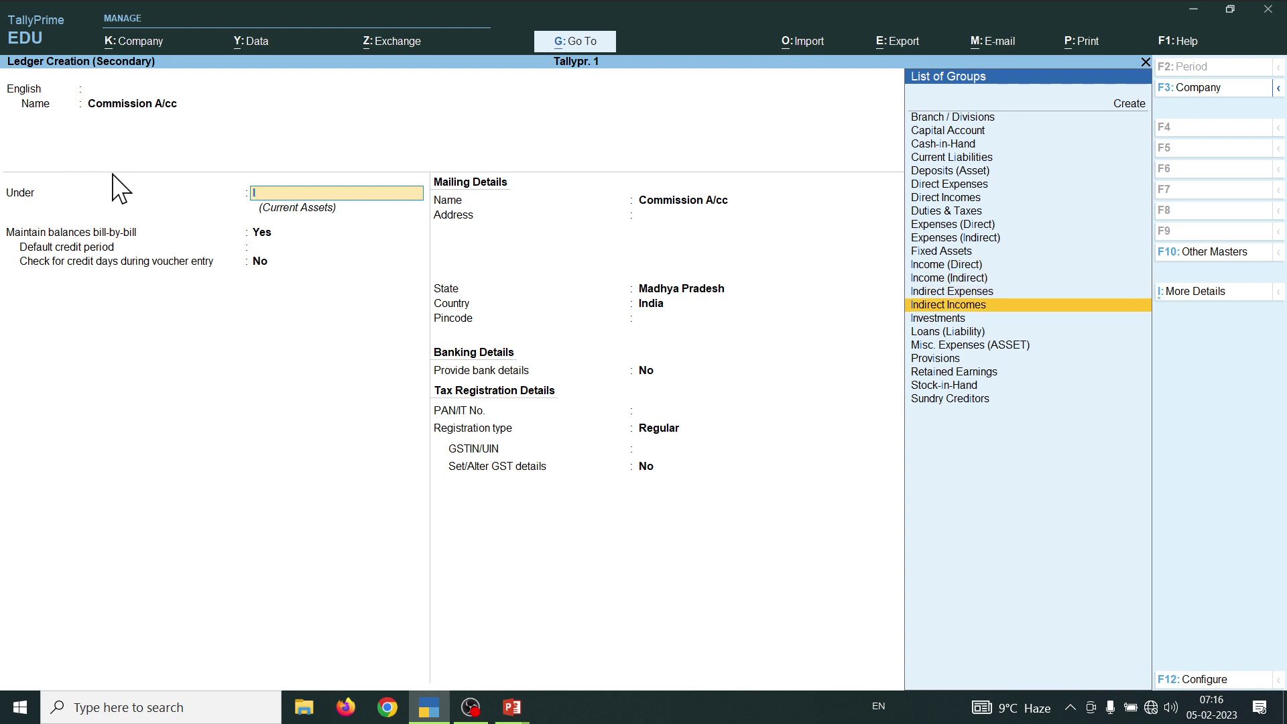
{"action": "key", "text": "Return"}
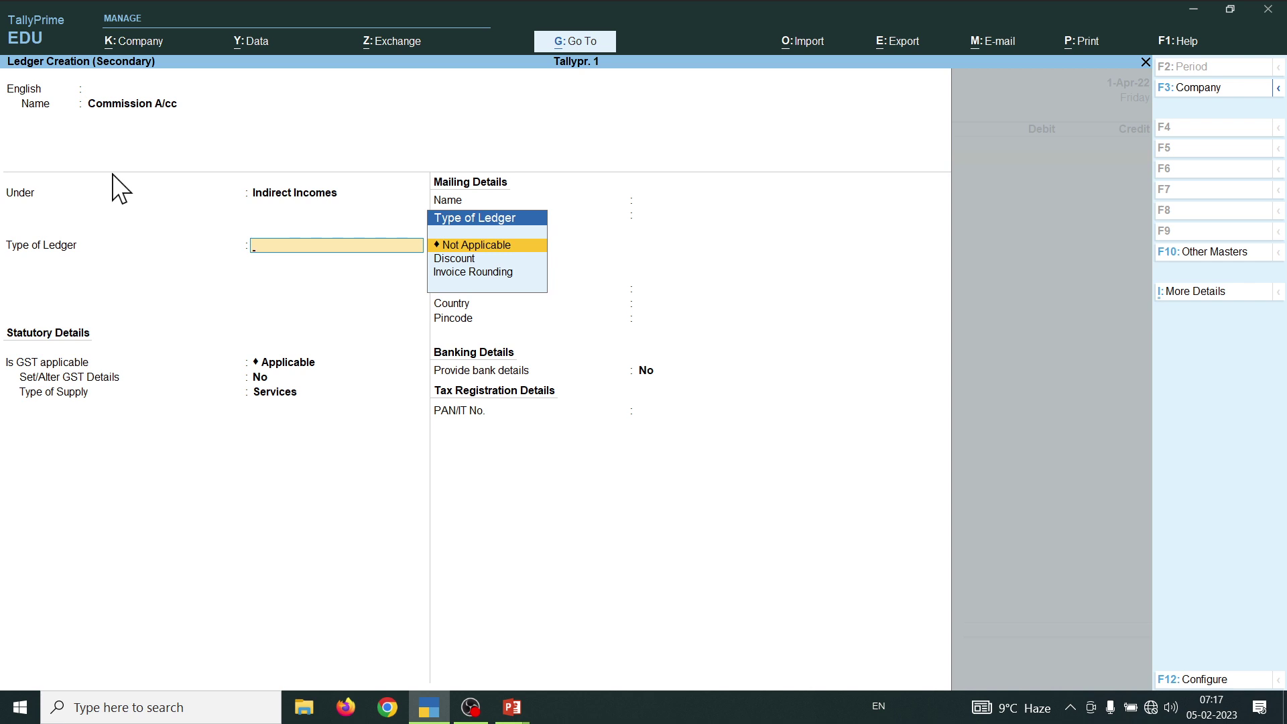
{"action": "key", "text": "ctrl"}
{"action": "key", "text": "ctrl+a"}
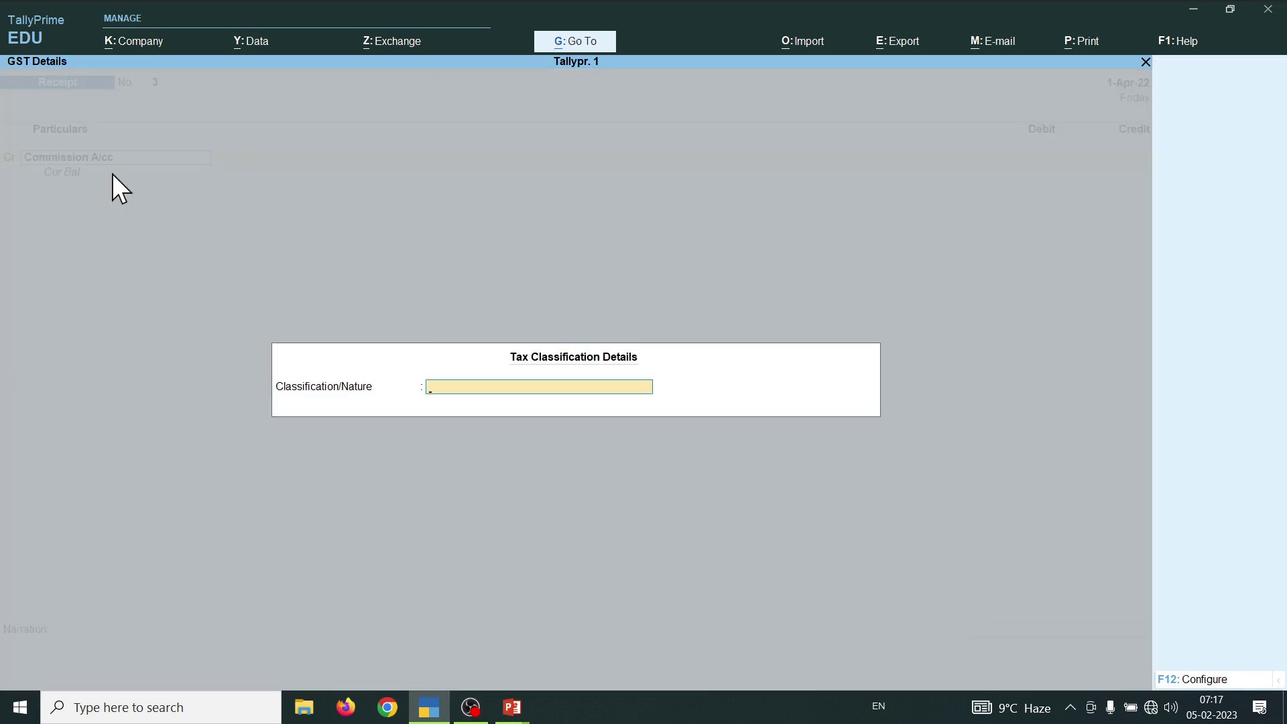
{"action": "key", "text": "Return"}
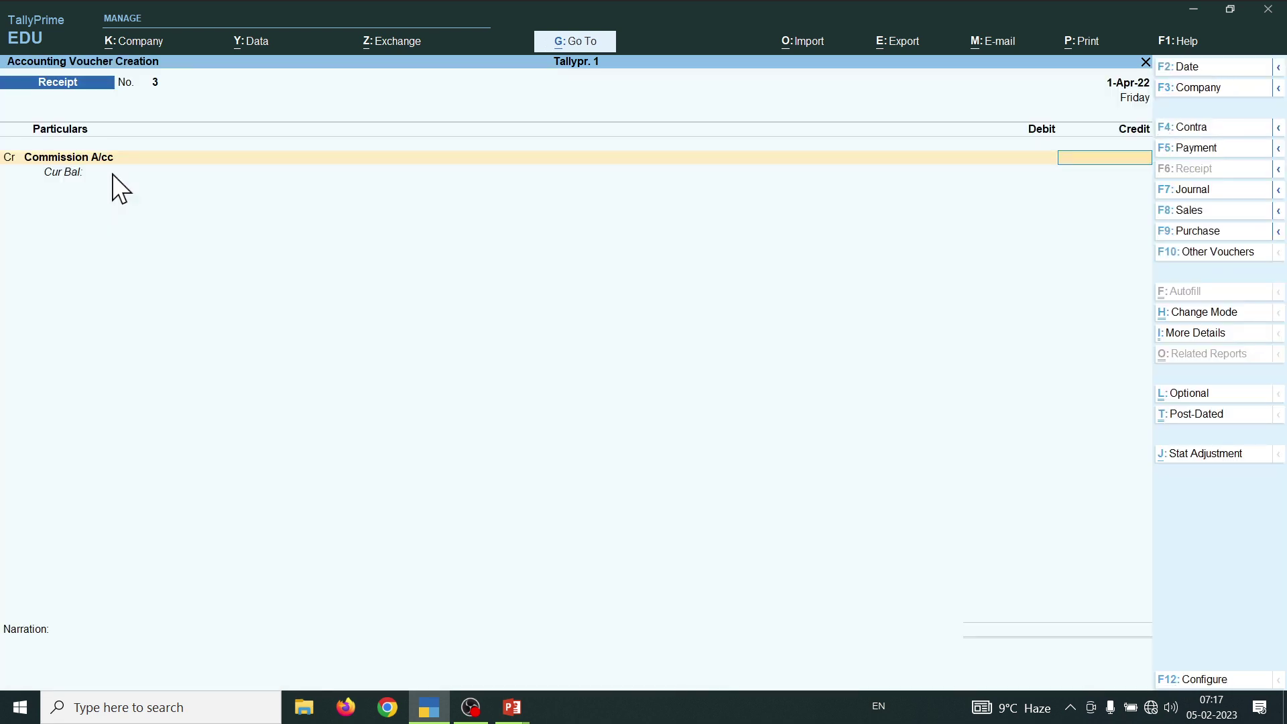
- Credit Commission A/cc 1,000, debit Cash 1,000, save Receipt No. 3, and return to the Gateway
{"action": "type", "text": "1000"}
{"action": "key", "text": "Return"}
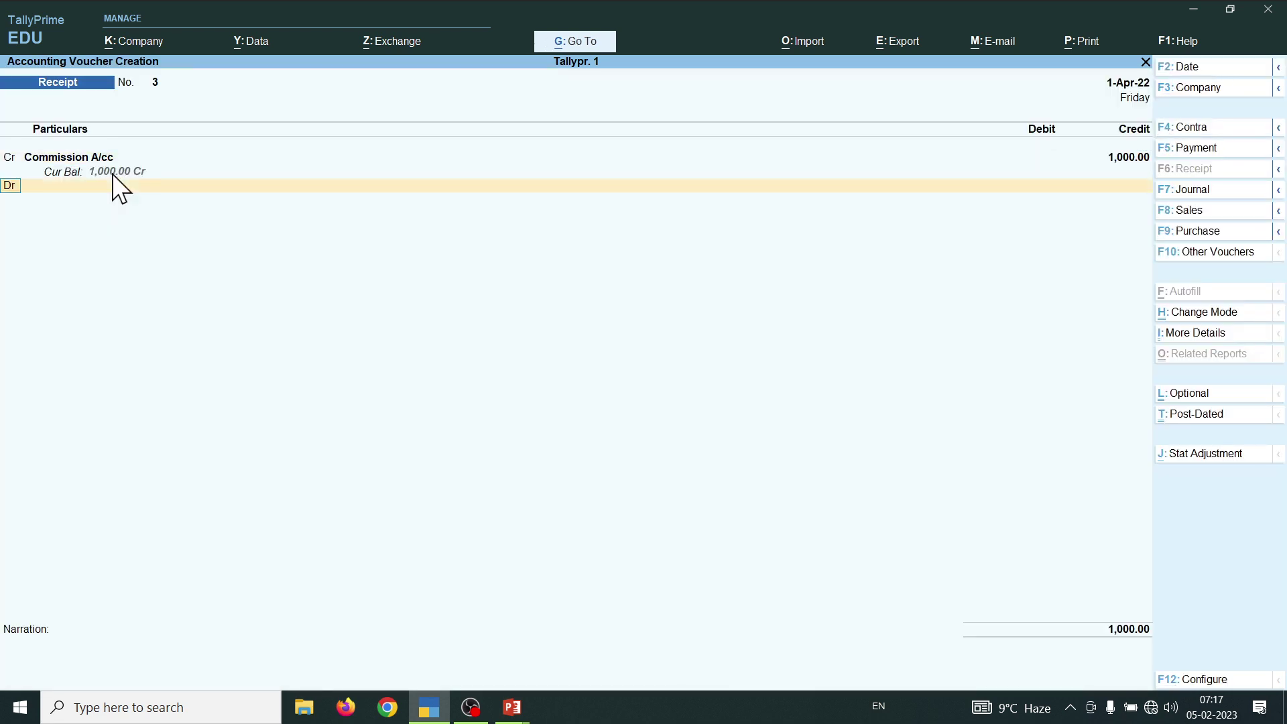
{"action": "type", "text": "C"}
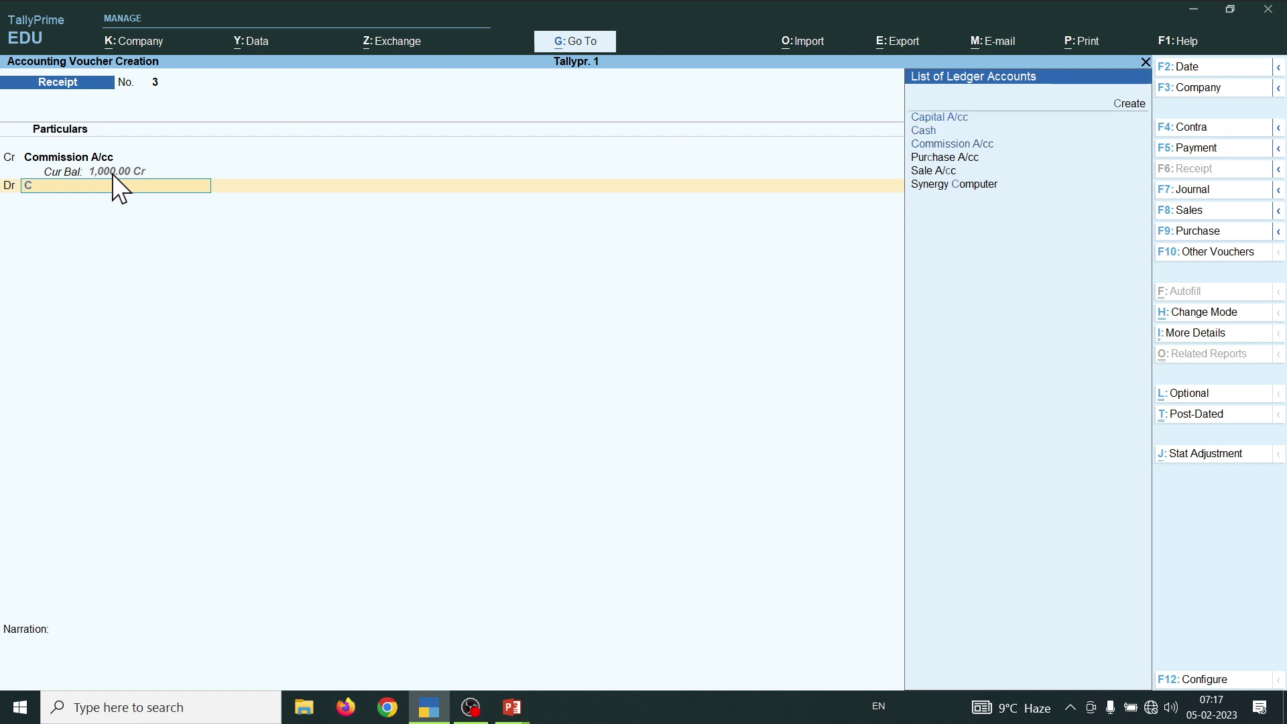
{"action": "key", "text": "Down"}
{"action": "key", "text": "Return"}
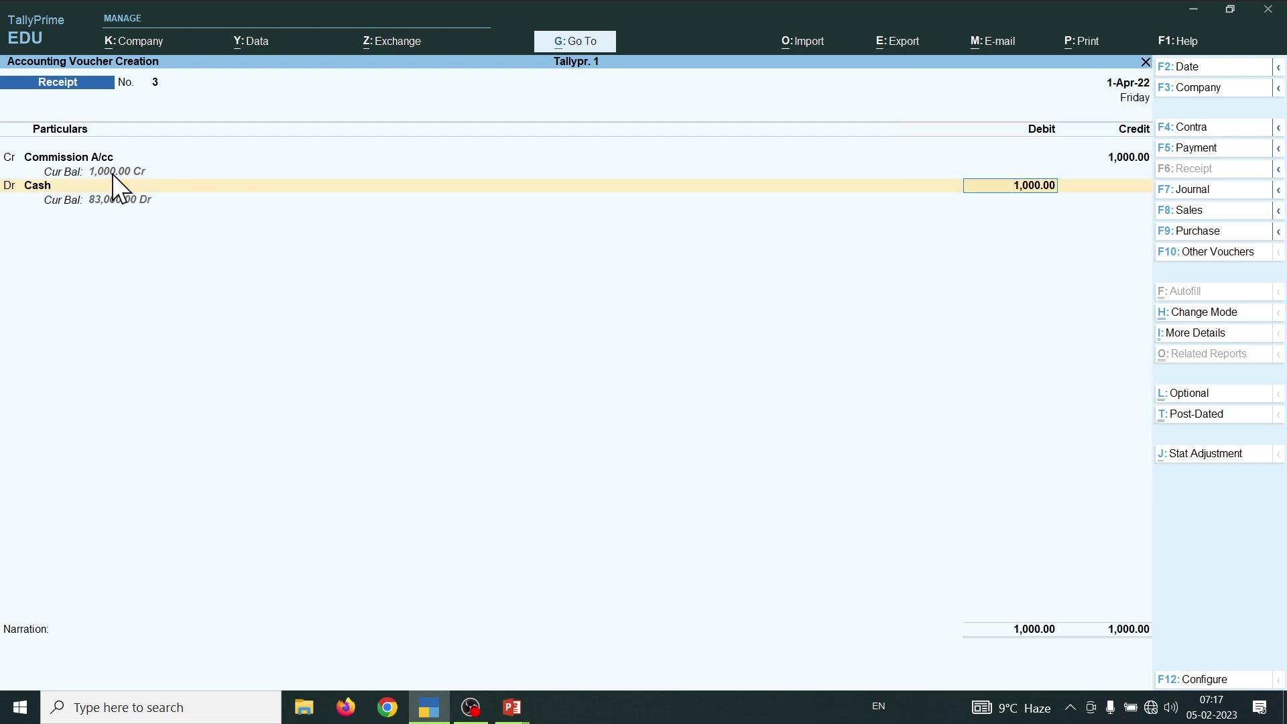
{"action": "key", "text": "Return"}
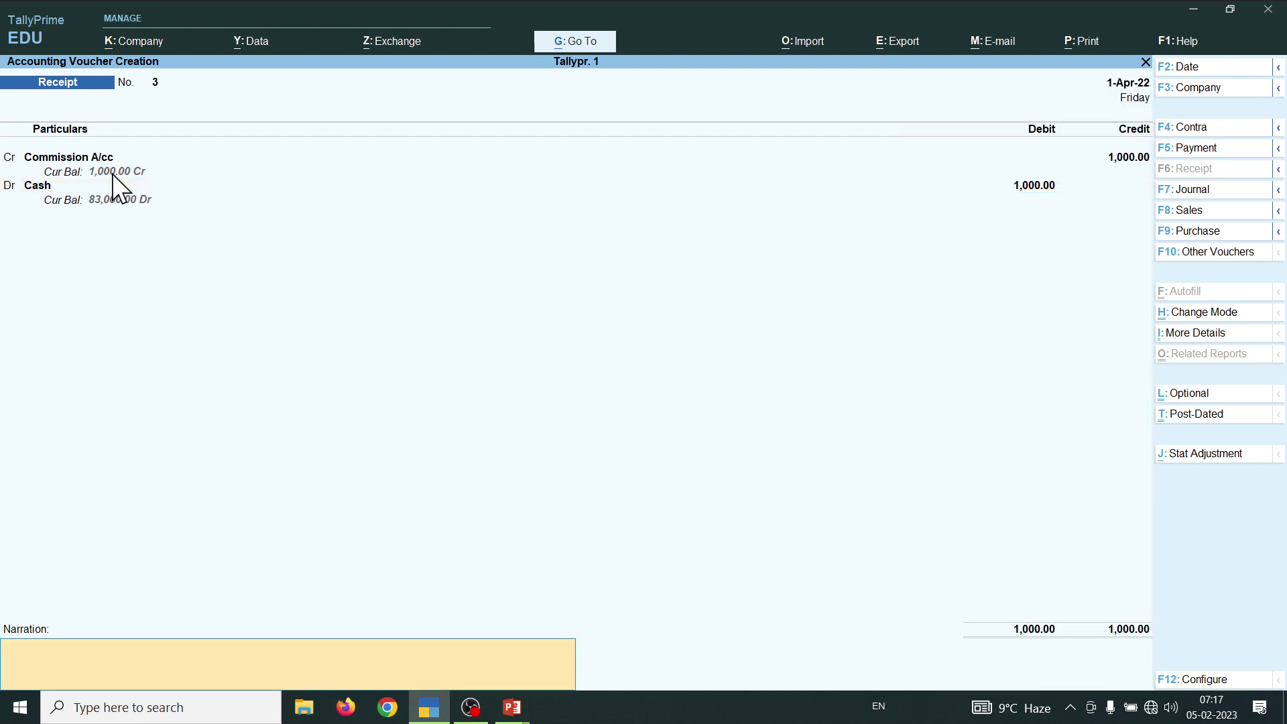
{"action": "key", "text": "ctrl"}
{"action": "key", "text": "ctrl+a"}
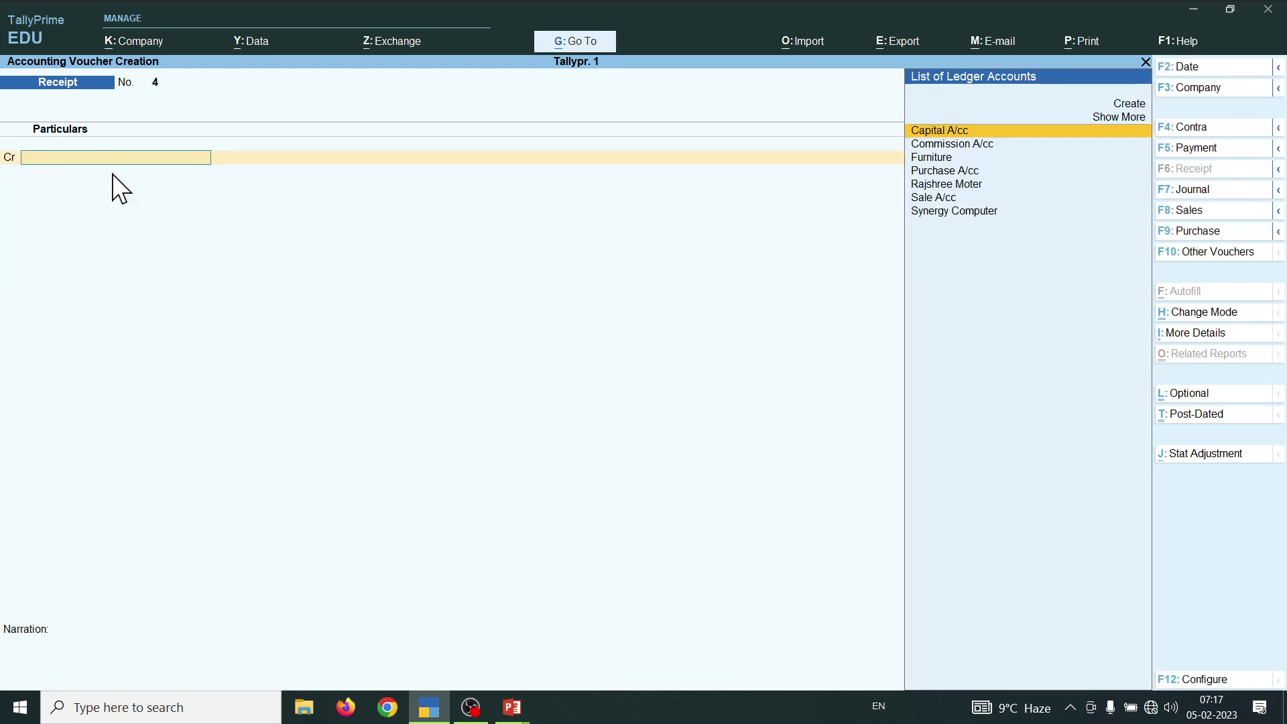
{"action": "key", "text": "Escape"}
- Open the Balance Sheet from the Gateway and switch it to Detailed view with Alt+F5
{"action": "key", "text": "Down"}
{"action": "key", "text": "Down"}
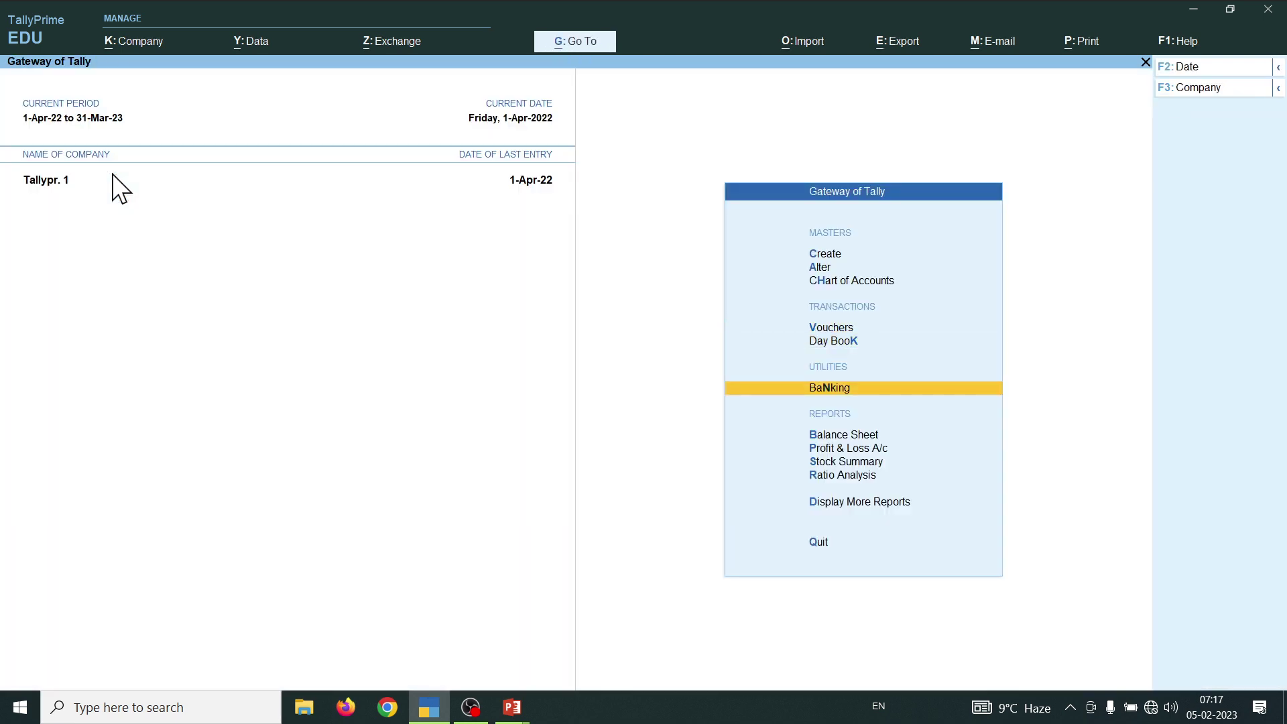
{"action": "key", "text": "b"}
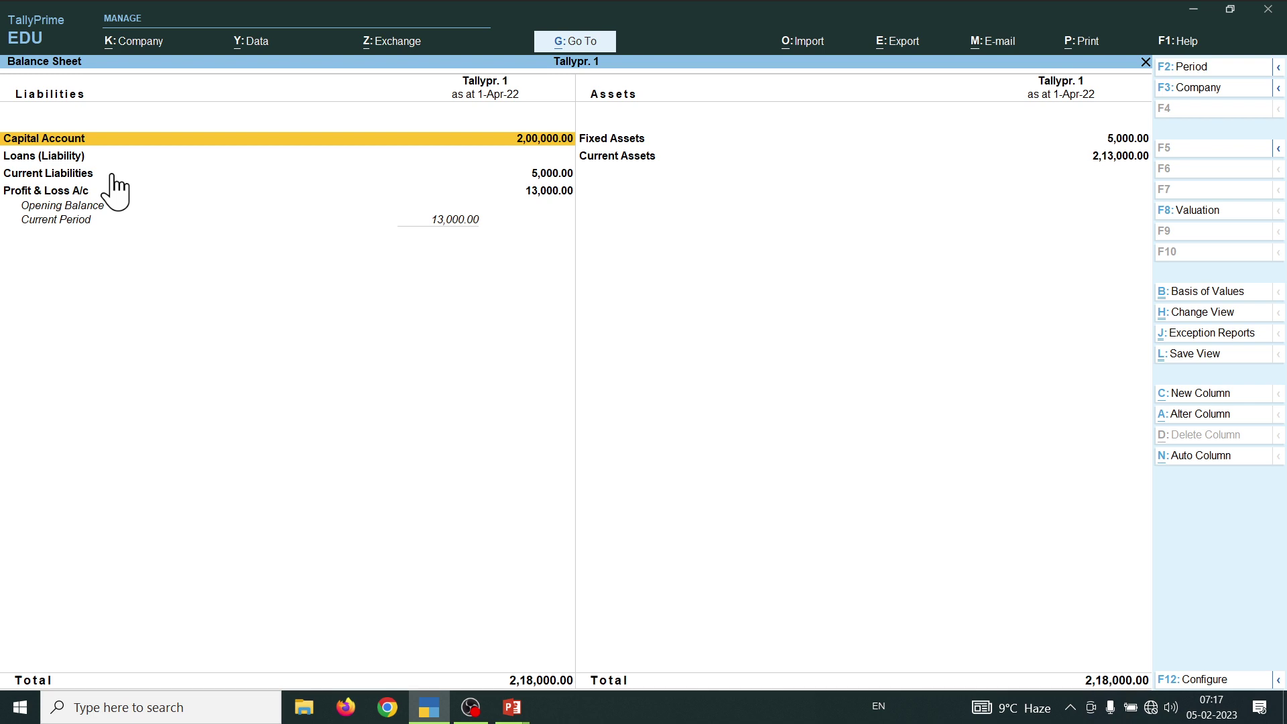
{"action": "key", "text": "Right"}
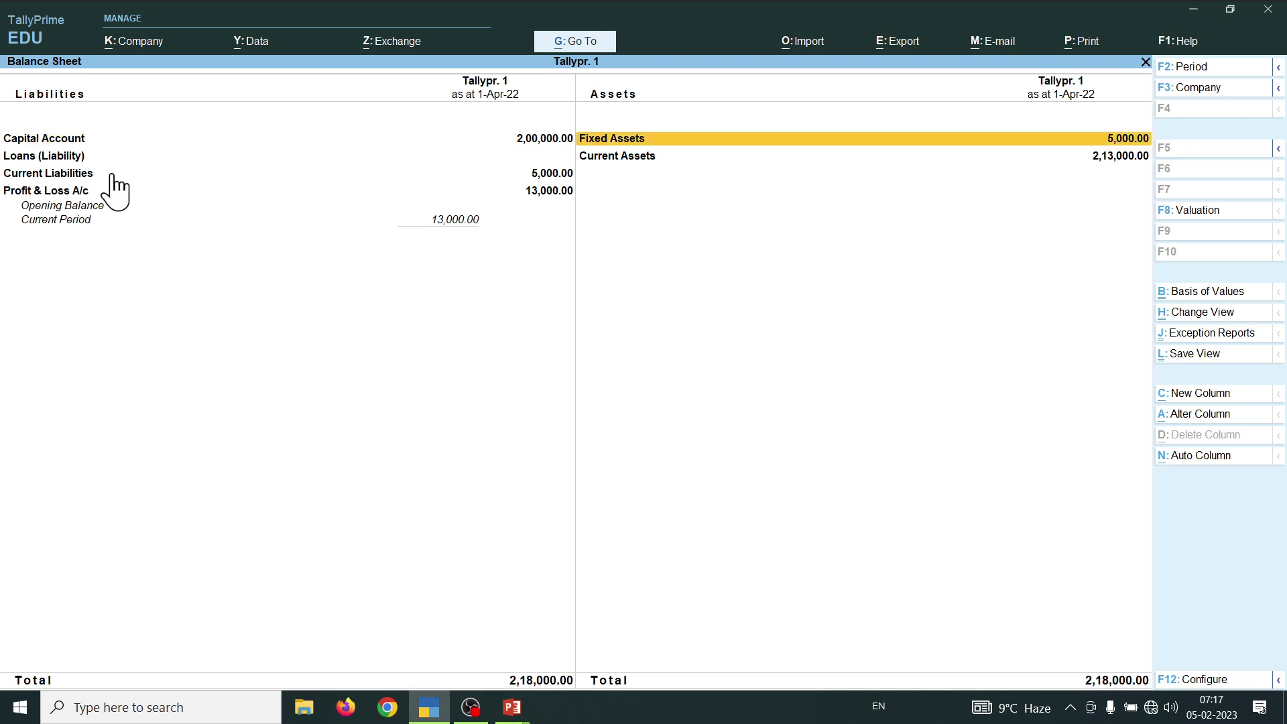
{"action": "key", "text": "Down"}
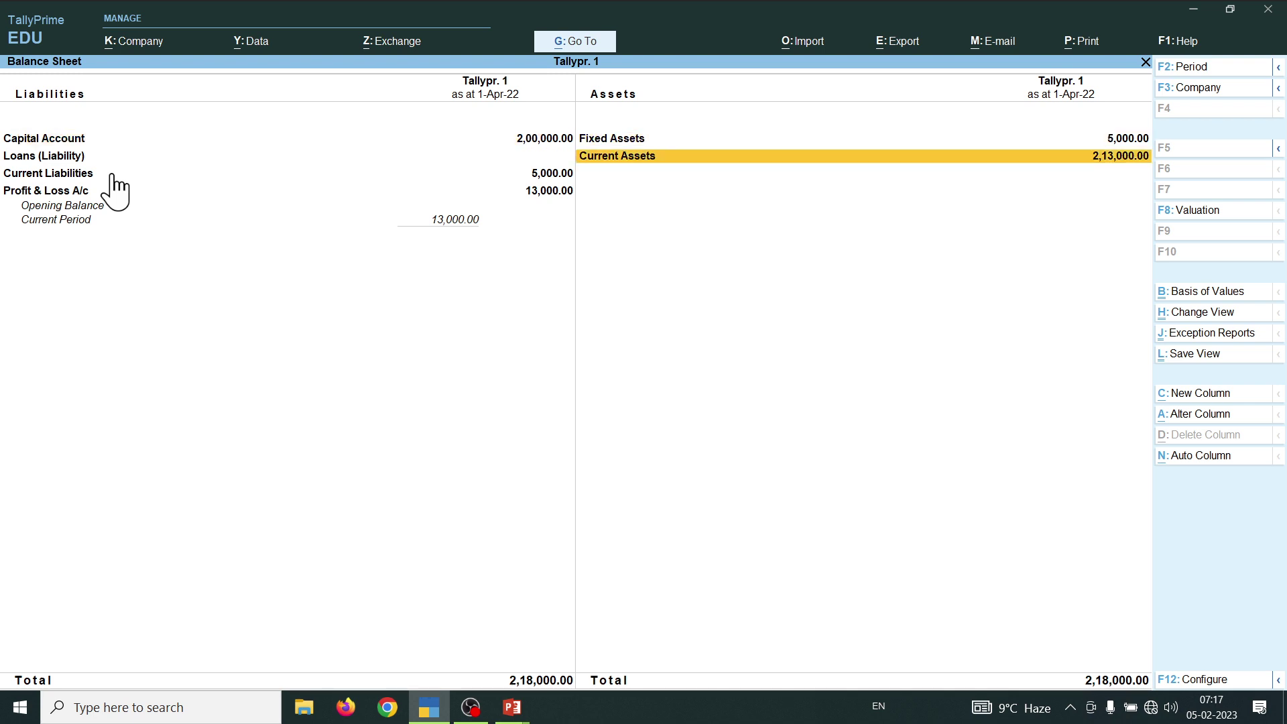
{"action": "key", "text": "Up"}
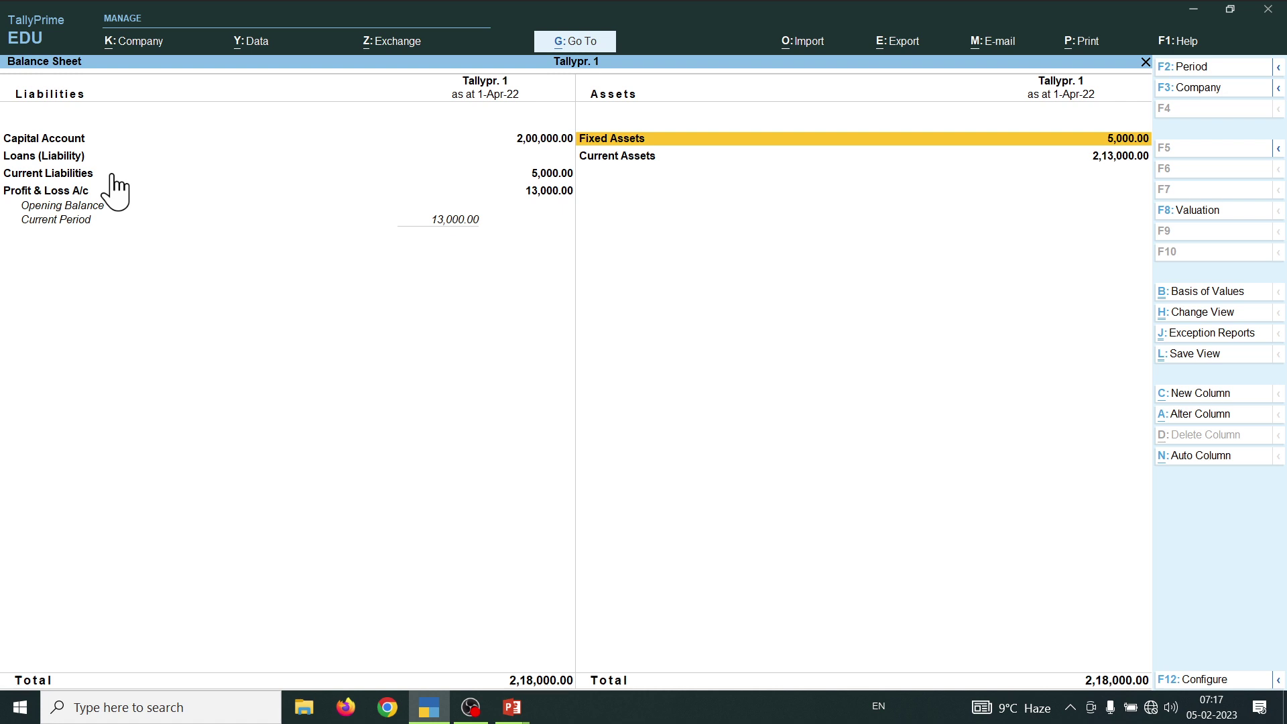
{"action": "key", "text": "Left"}
{"action": "key", "text": "Down"}
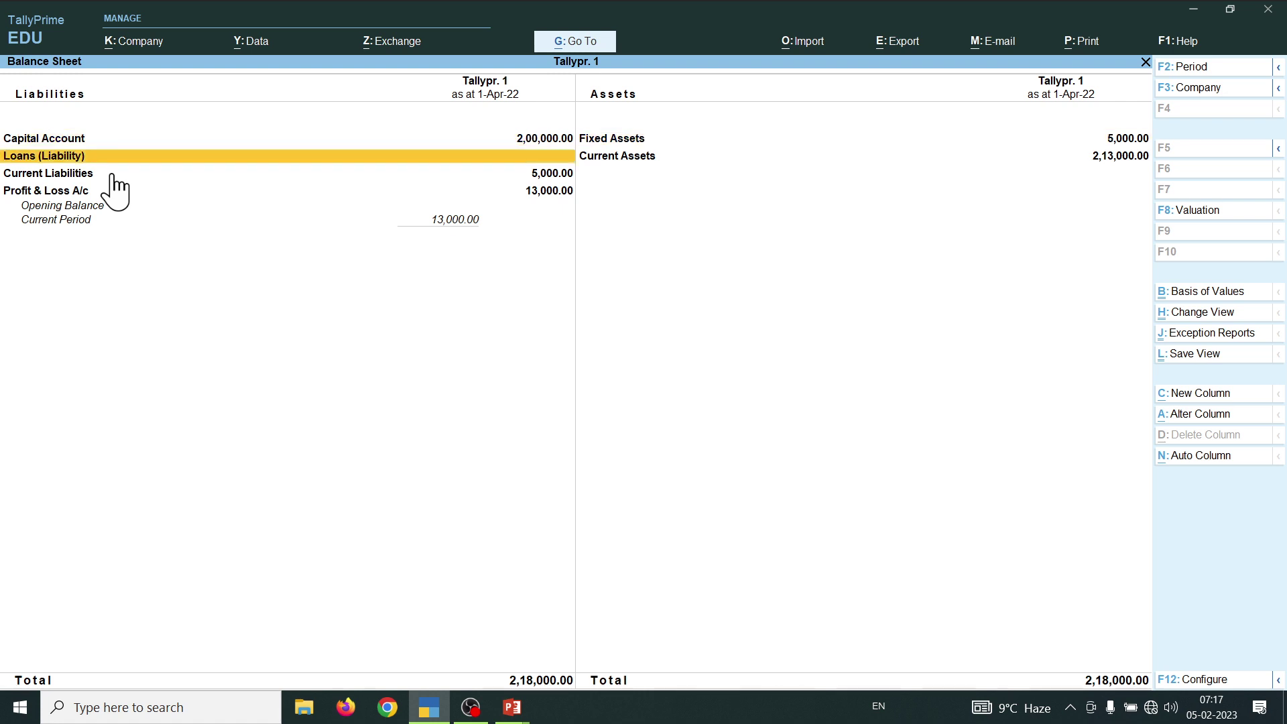
{"action": "key", "text": "Down"}
{"action": "key", "text": "Down"}
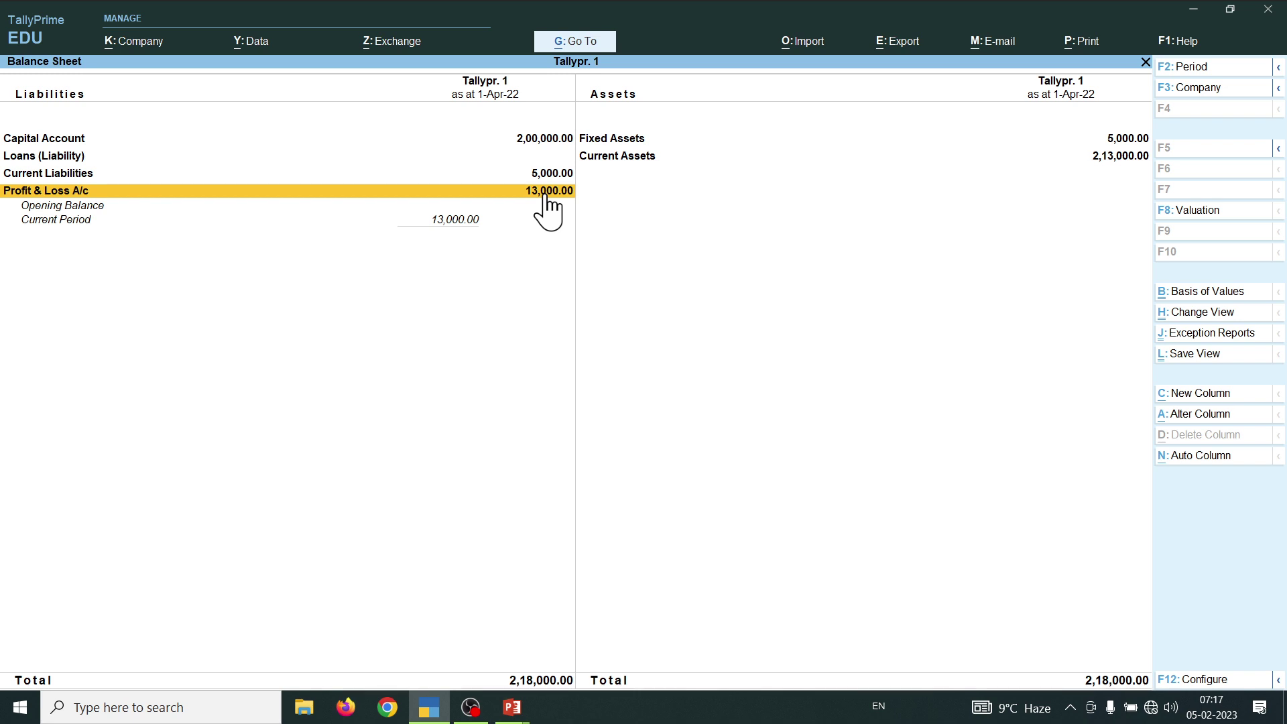
{"action": "key", "text": "alt+F5"}
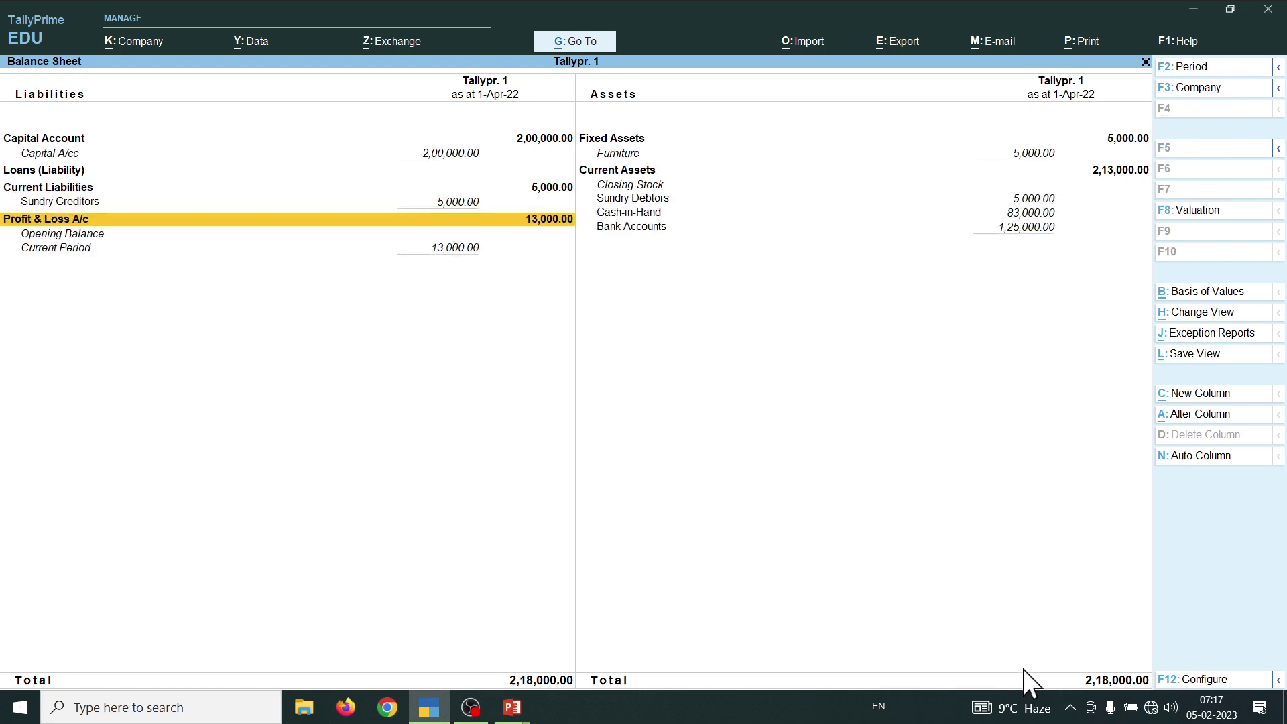
- Review the Sundry Debtors, Sundry Creditors, Cash-in-Hand, Bank Accounts and Profit & Loss balances, then close the report
{"action": "left_click", "coordinate": [1047, 201]}
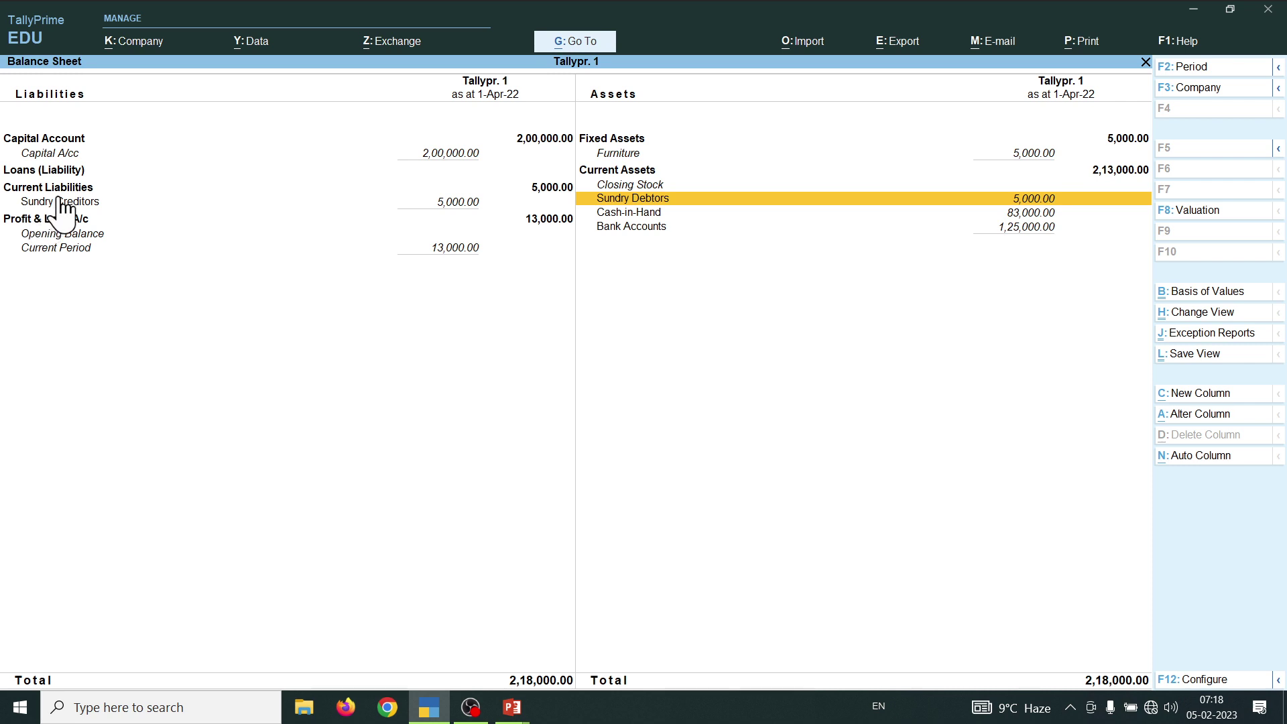
{"action": "left_click", "coordinate": [151, 201]}
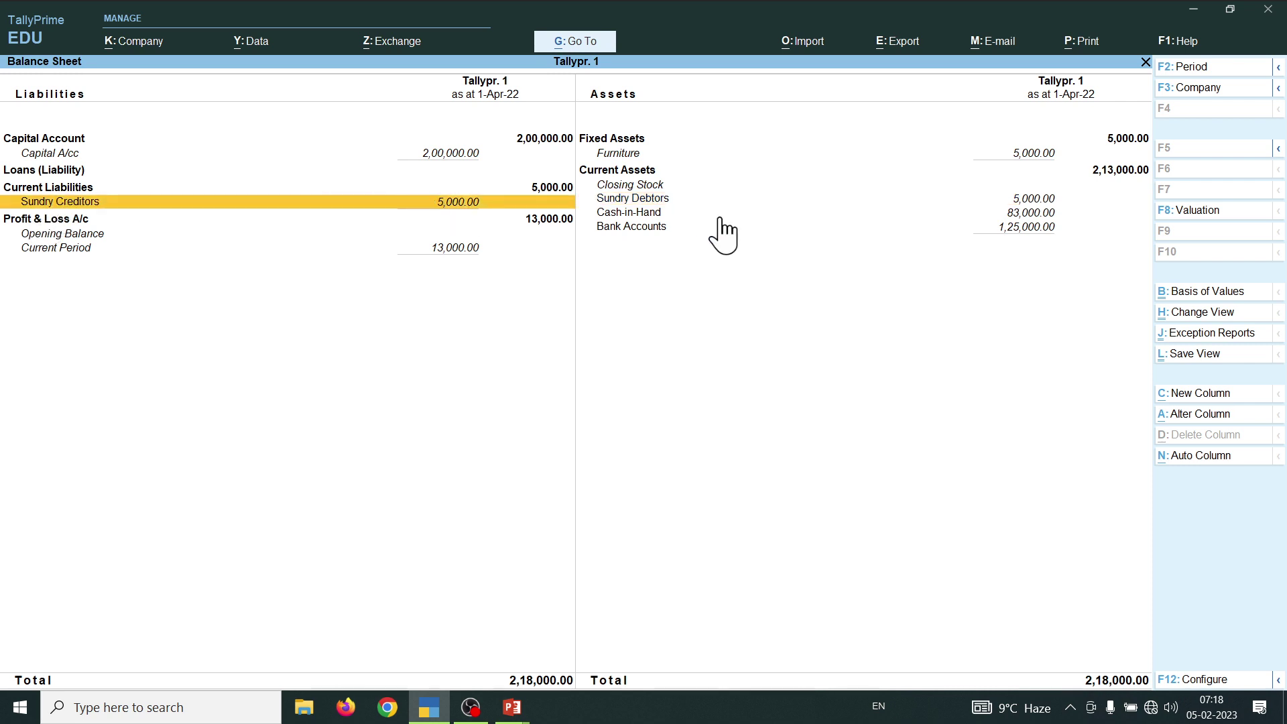
{"action": "left_click", "coordinate": [648, 213]}
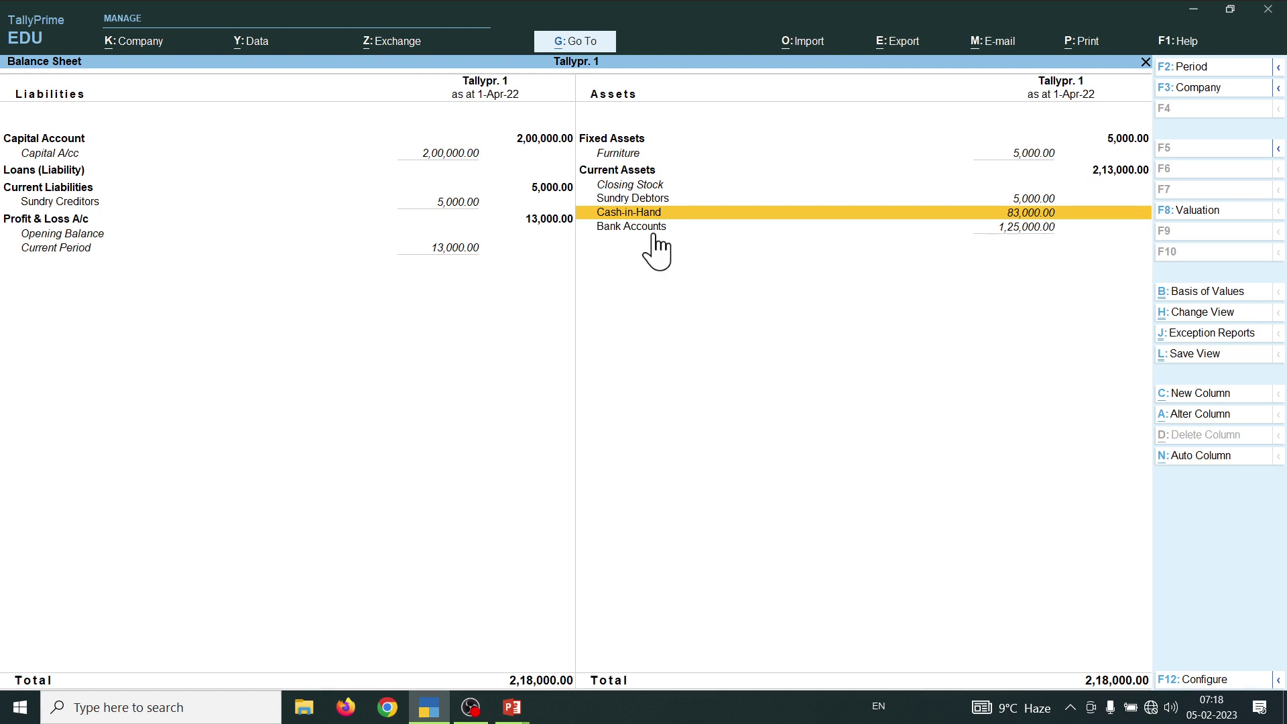
{"action": "left_click", "coordinate": [614, 228]}
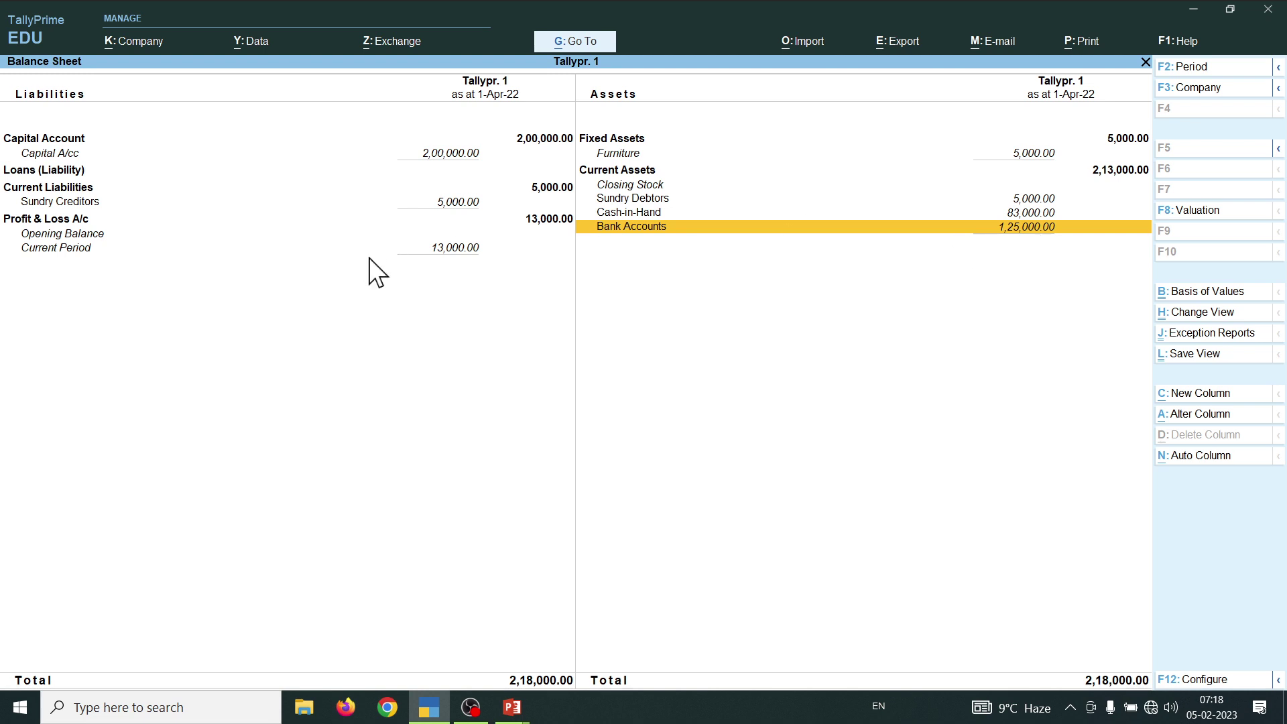
{"action": "left_click", "coordinate": [554, 228]}
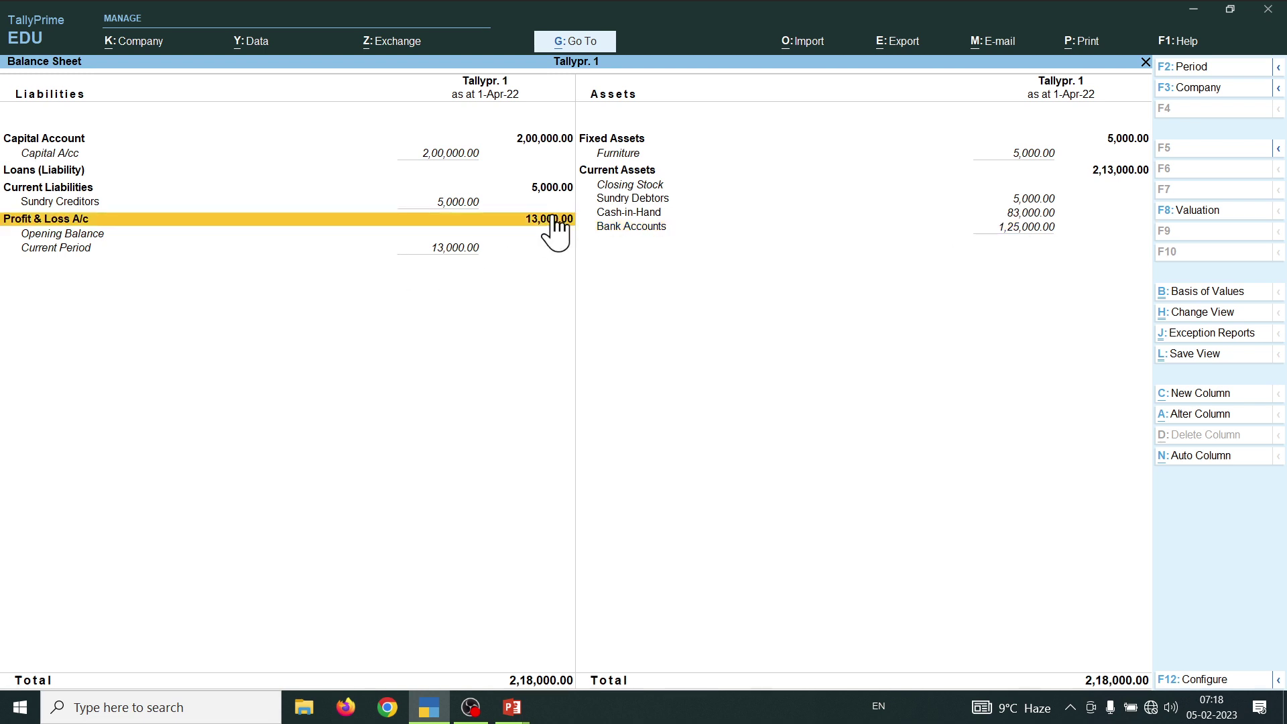
{"action": "key", "text": "Escape"}
- Open Vouchers on a blank Receipt voucher No. 4 and check the next entry on the slide
{"action": "key", "text": "Up"}
{"action": "key", "text": "Up"}
{"action": "key", "text": "Up"}
{"action": "key", "text": "Up"}
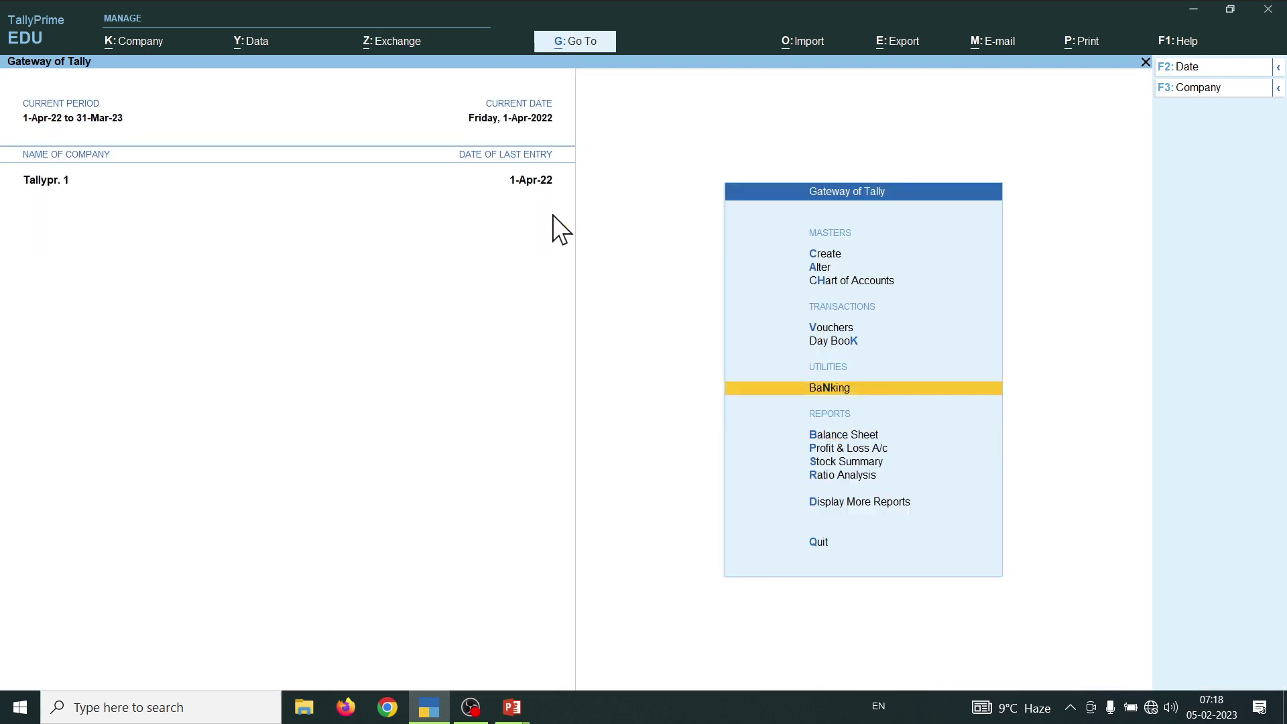
{"action": "key", "text": "Down"}
{"action": "key", "text": "Down"}
{"action": "key", "text": "Up"}
{"action": "key", "text": "Return"}
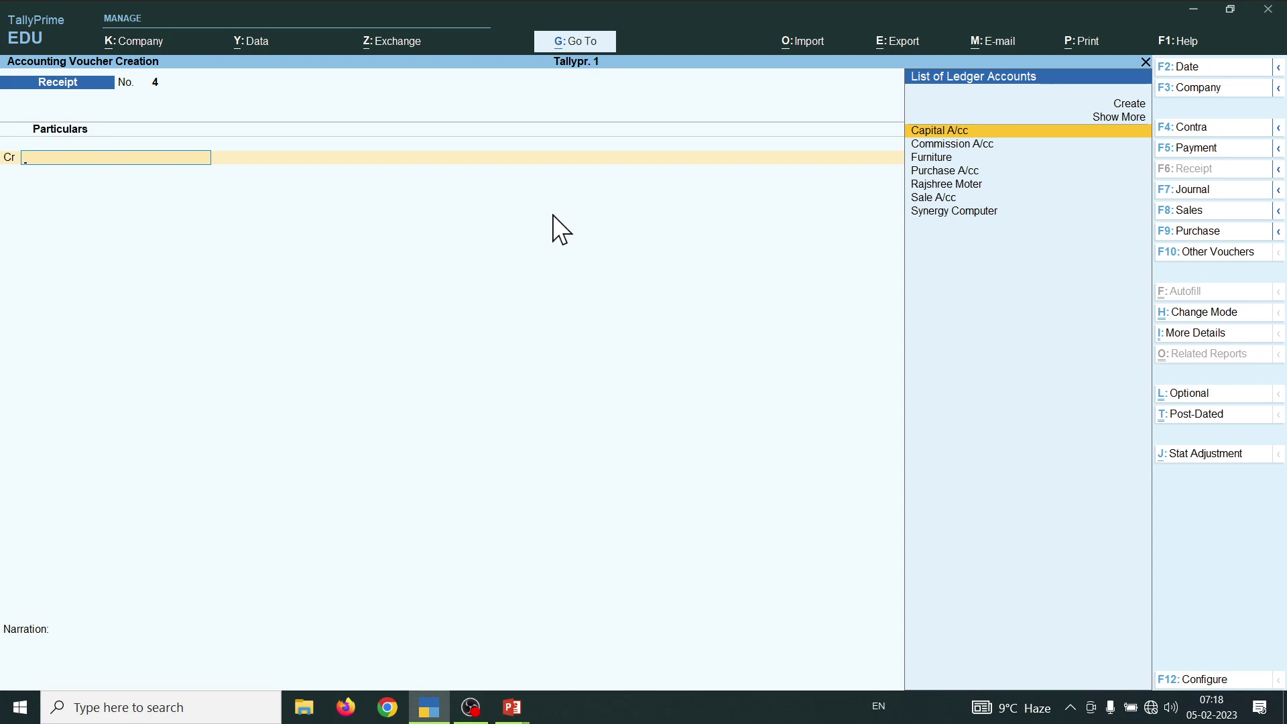
{"action": "key", "text": "alt"}
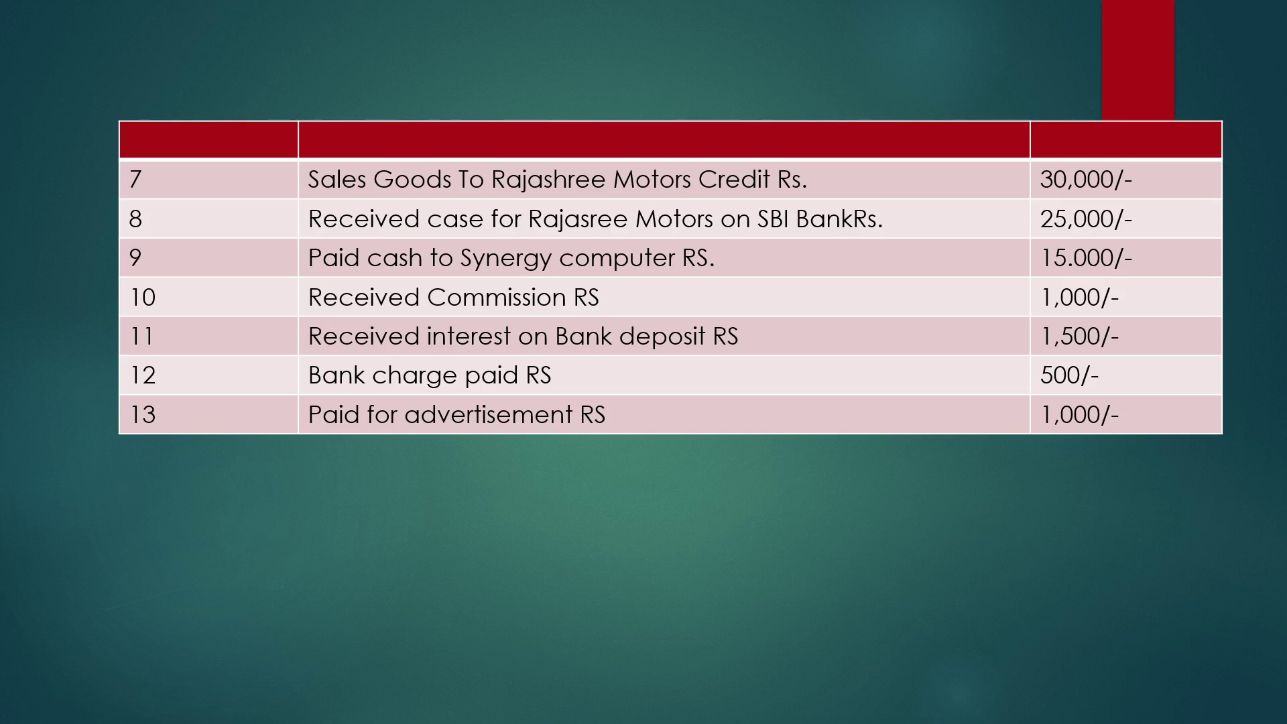
{"action": "key", "text": "alt+Tab"}
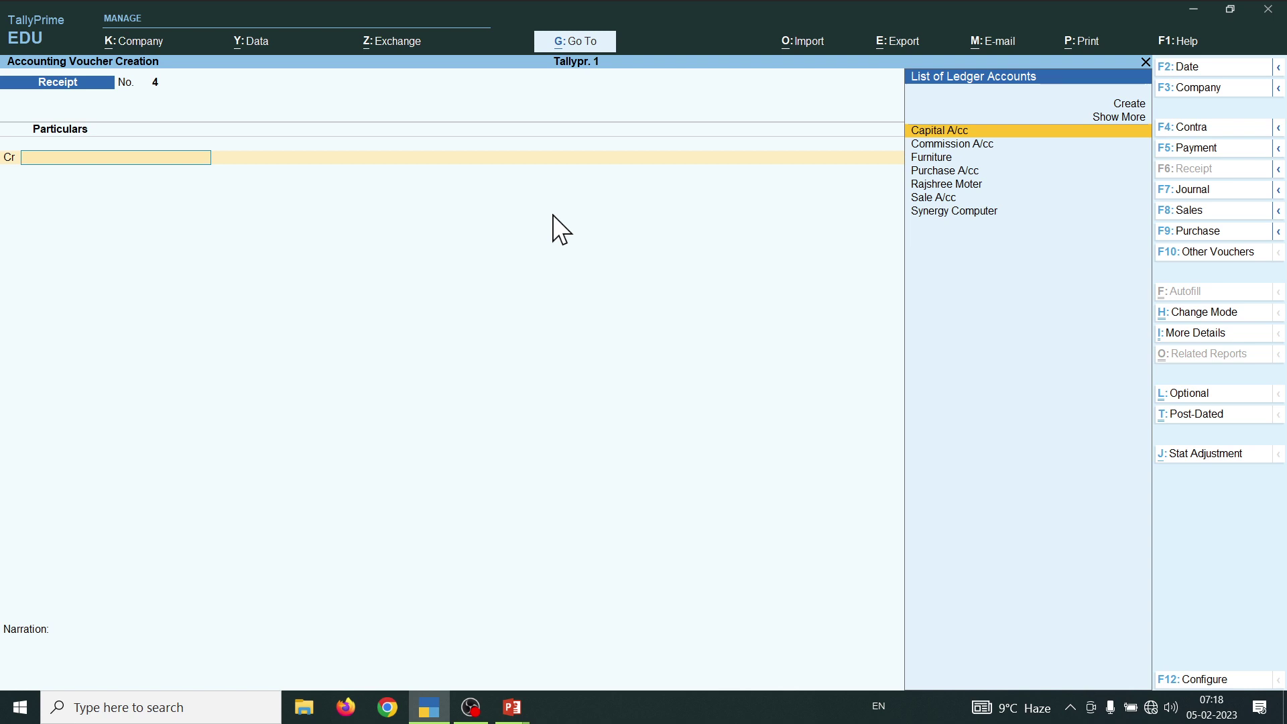
- From Receipt No. 4, create the ledger 'Interest A/cc' under Indirect Incomes and save it
{"action": "key", "text": "F5"}
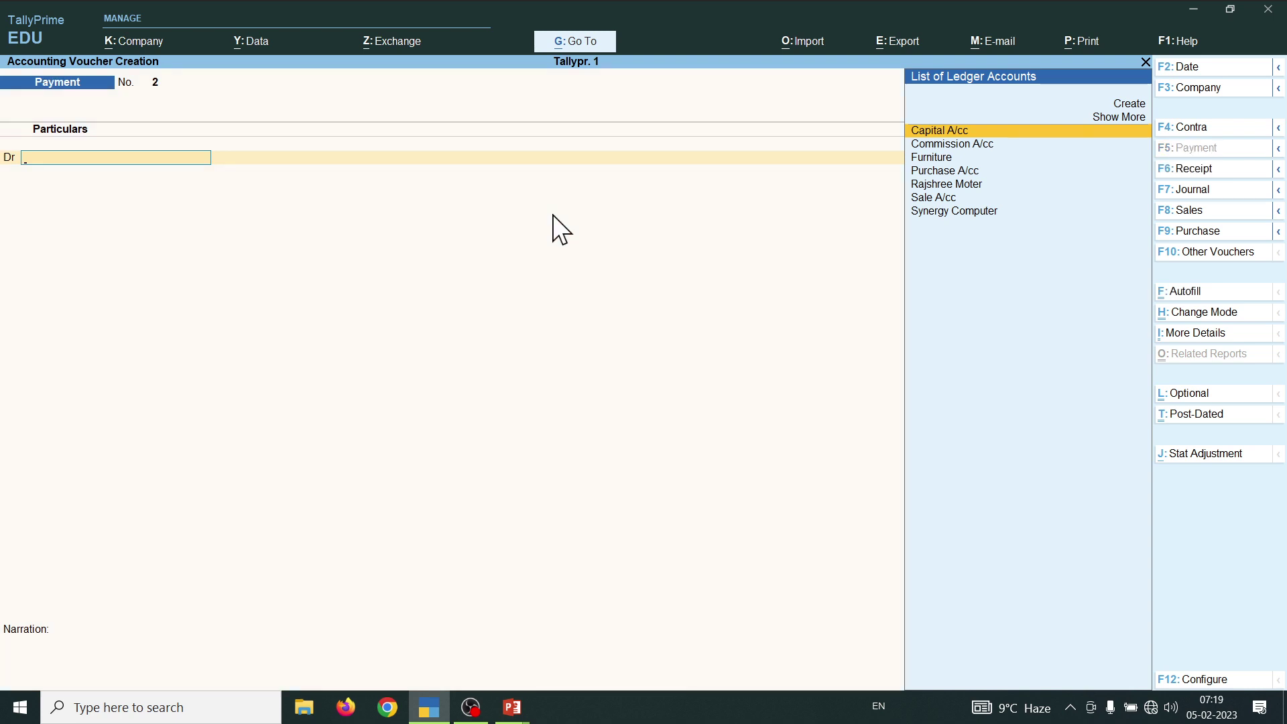
{"action": "key", "text": "F6"}
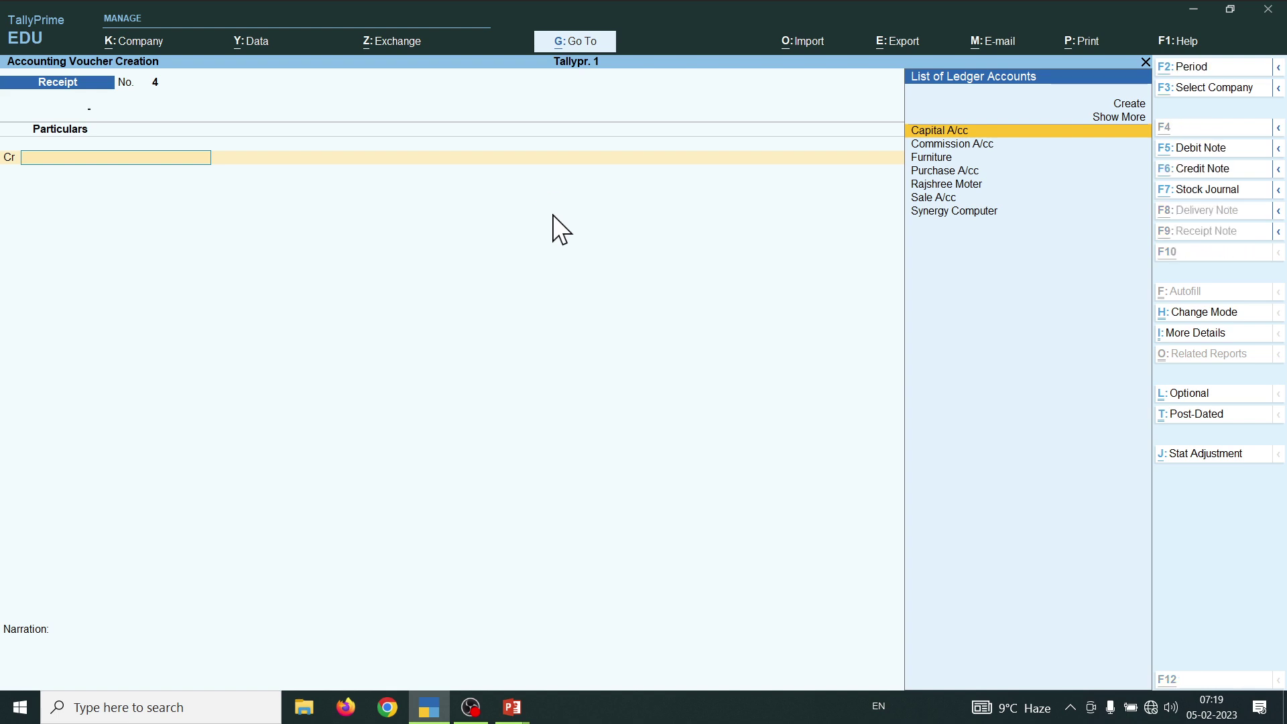
{"action": "key", "text": "alt+c"}
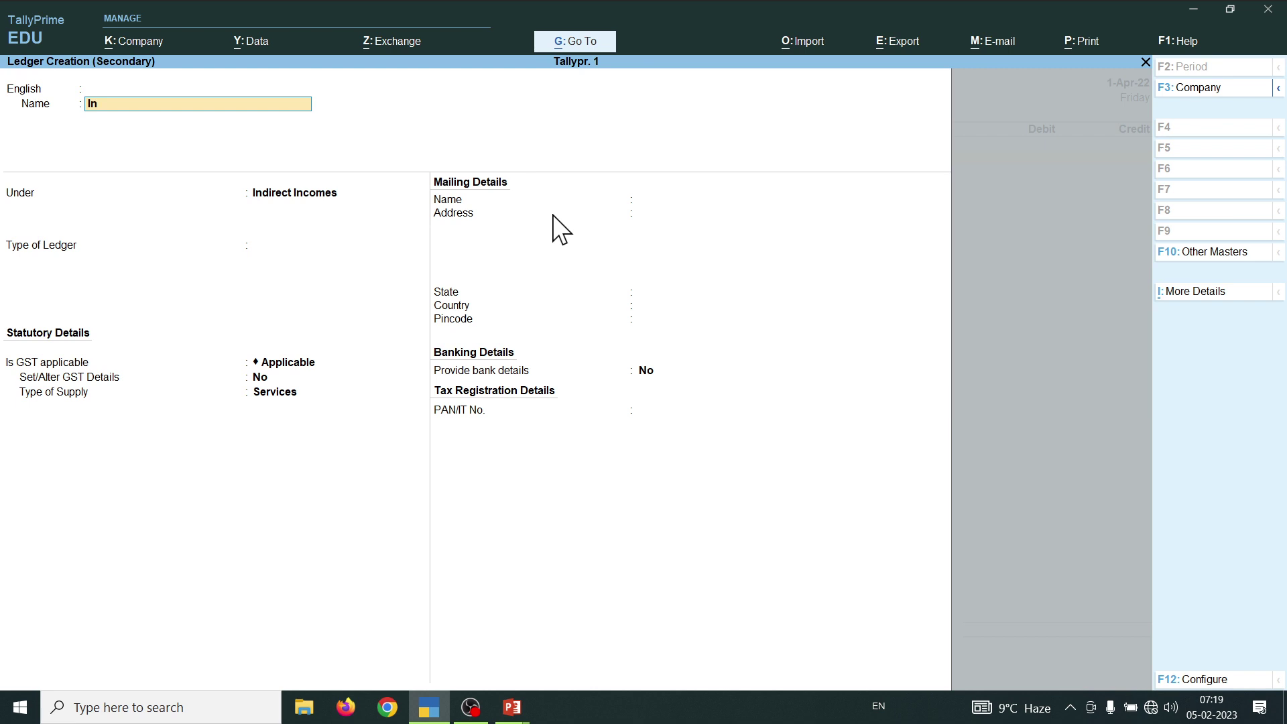
{"action": "type", "text": "Interest a/c"}
{"action": "key", "text": "Return"}
{"action": "type", "text": "c"}
{"action": "key", "text": "Return"}
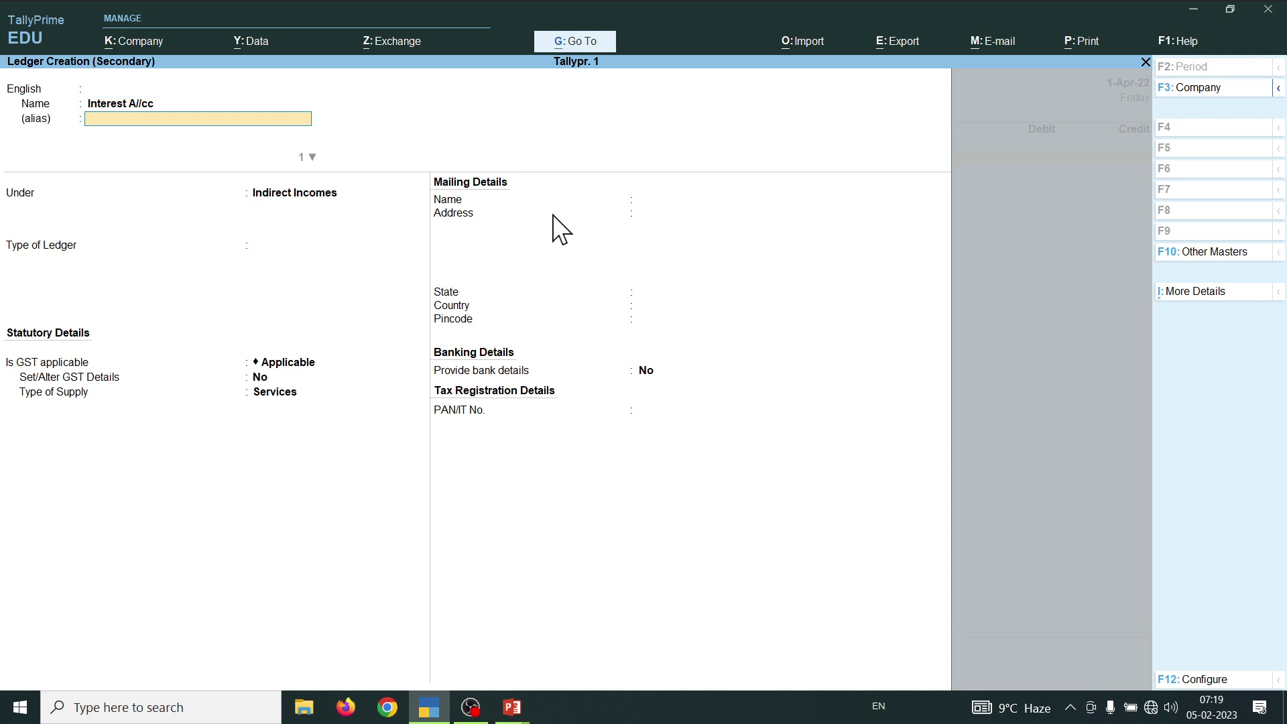
{"action": "key", "text": "Return"}
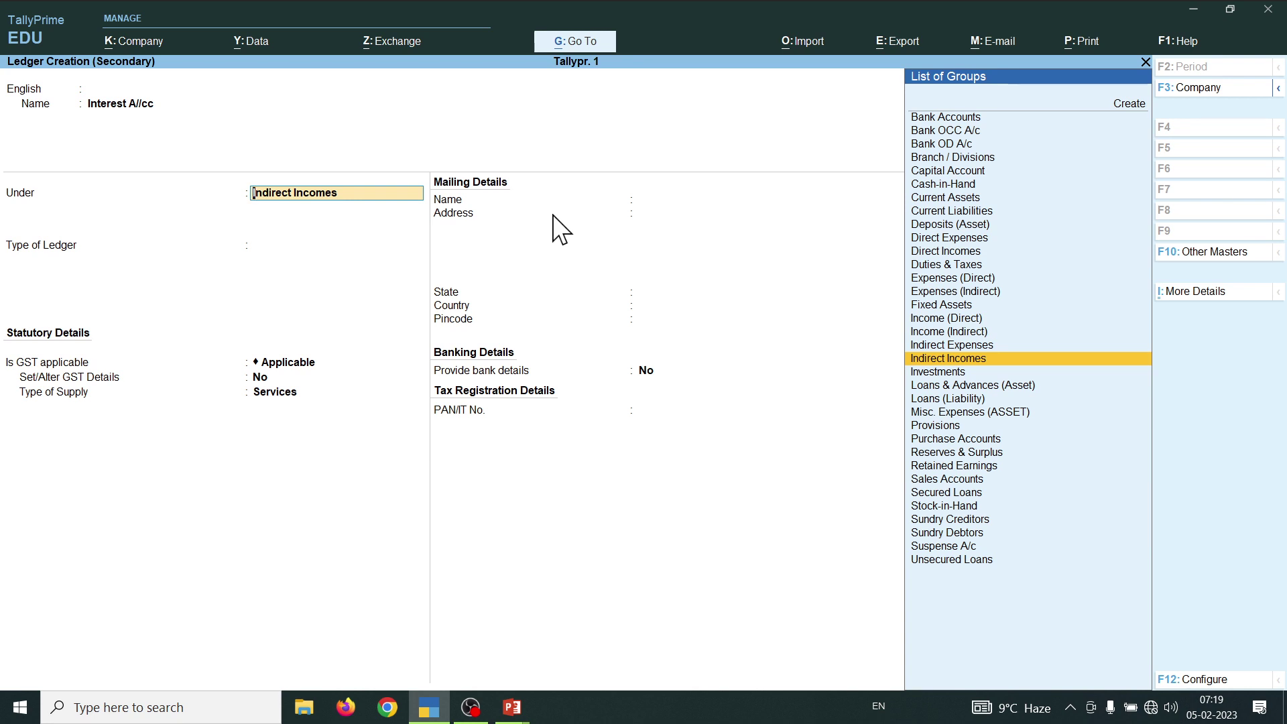
{"action": "key", "text": "Return"}
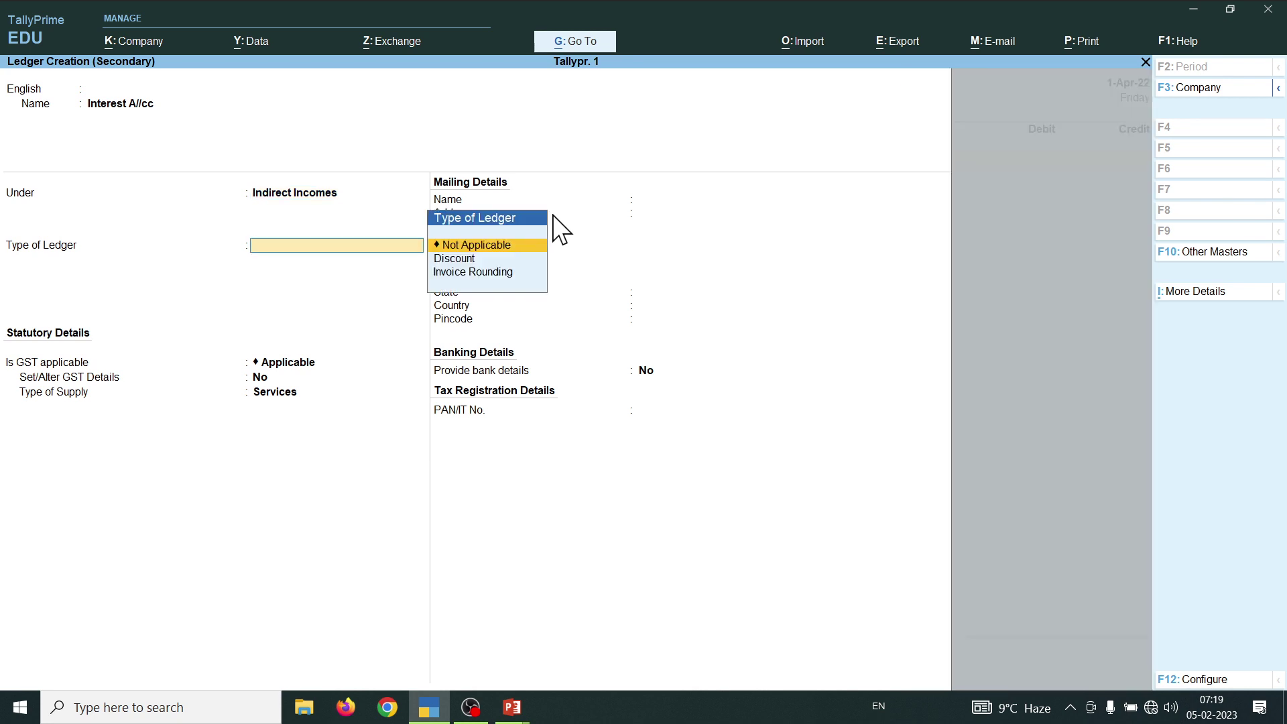
{"action": "key", "text": "ctrl"}
{"action": "key", "text": "ctrl+a"}
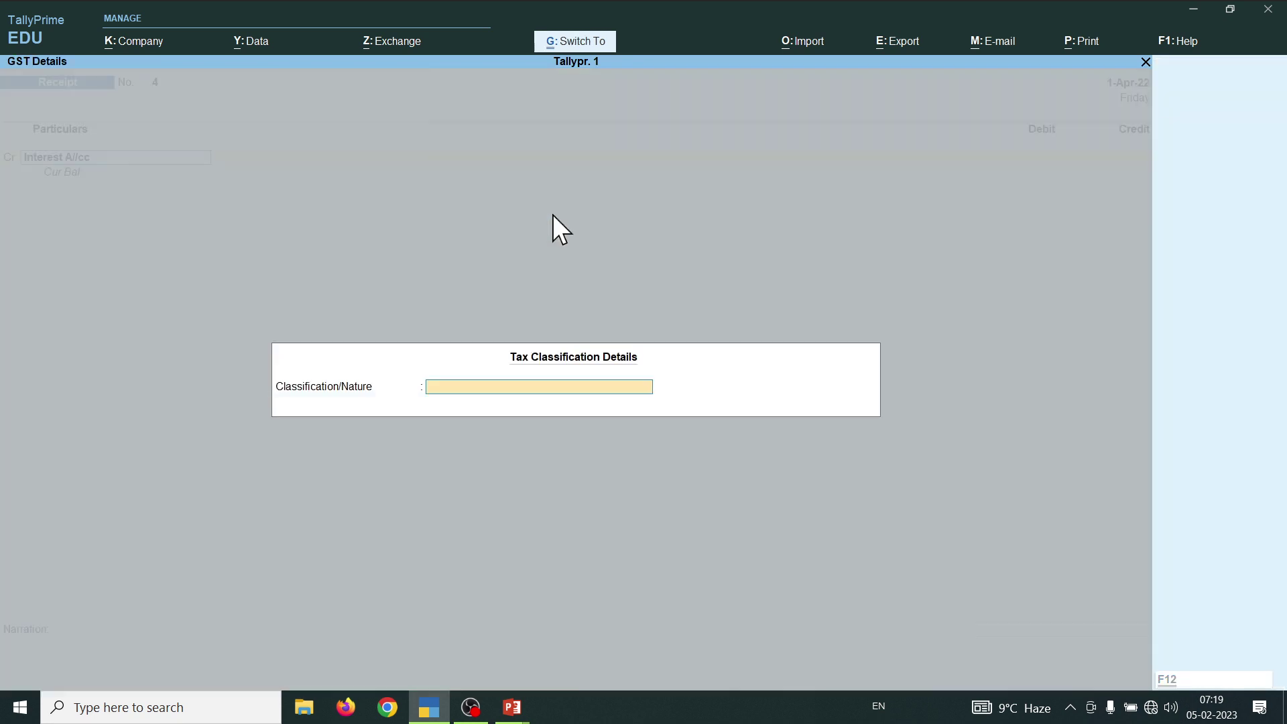
{"action": "key", "text": "ctrl+a"}
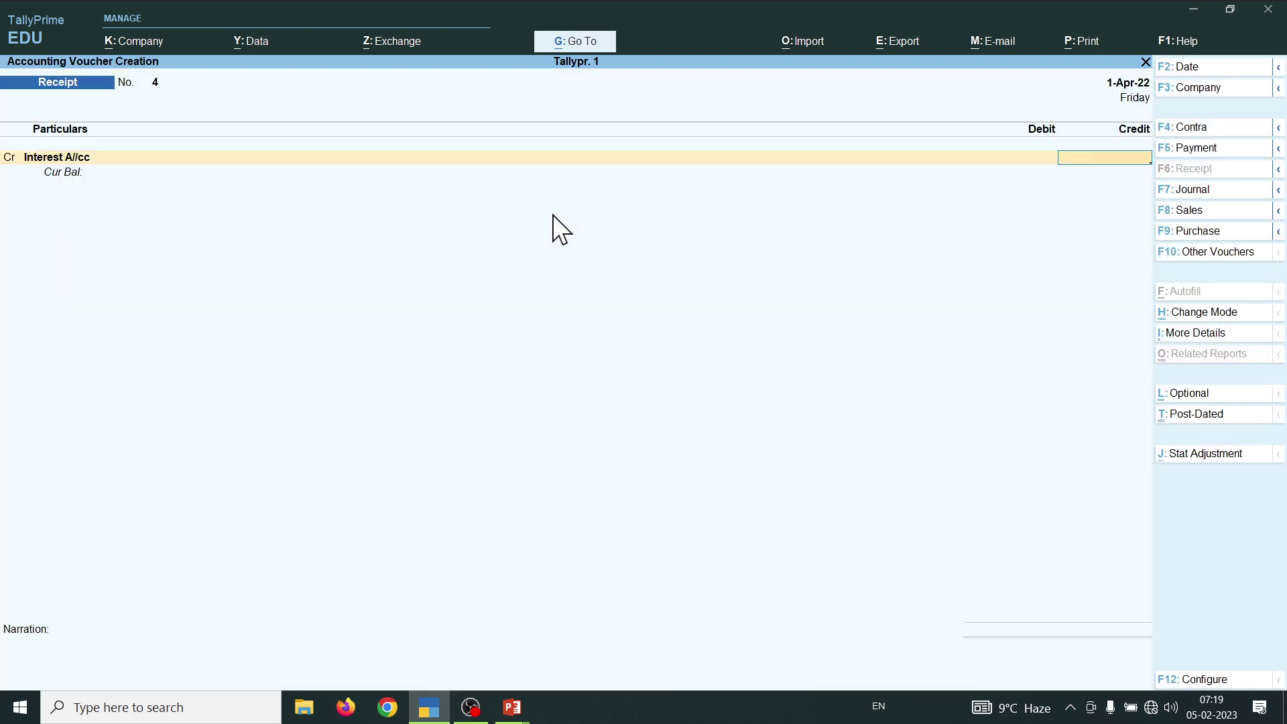
- Credit 1,500 to the Interest A/cc ledger and debit Sbi Bank 1,500.00
{"action": "type", "text": "1500"}
{"action": "key", "text": "Return"}
{"action": "key", "text": "Return"}
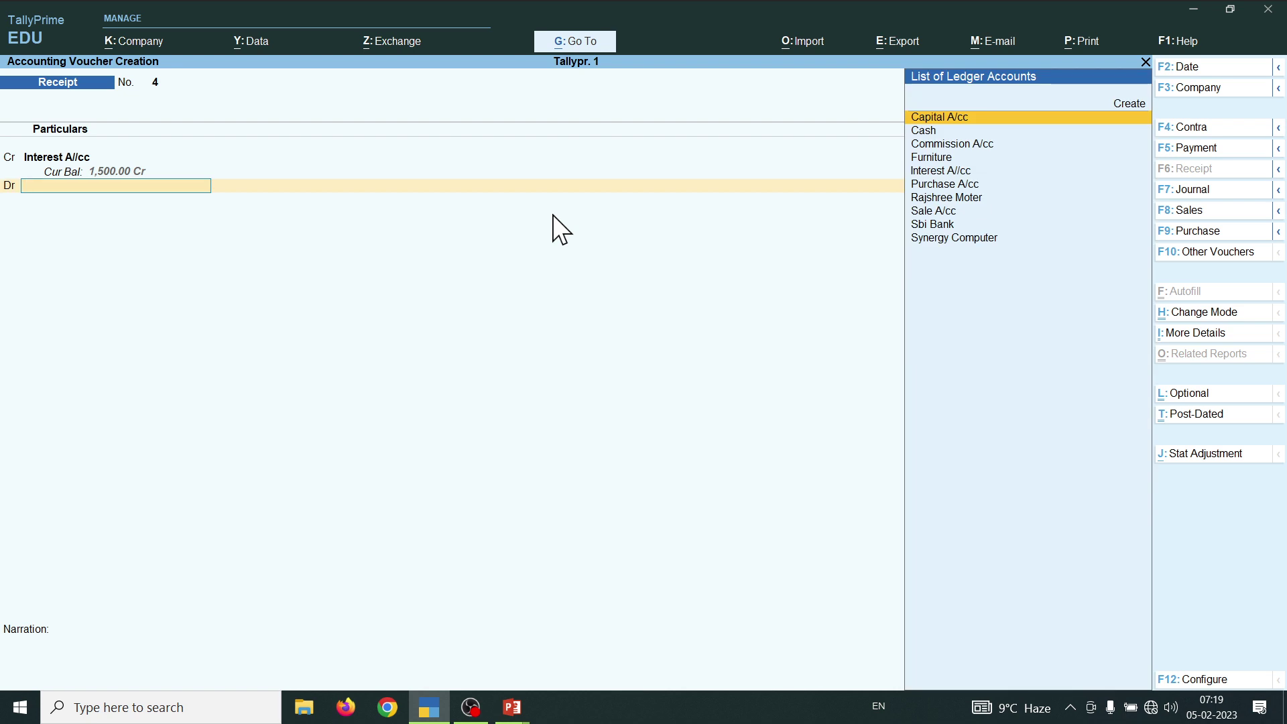
{"action": "type", "text": "S"}
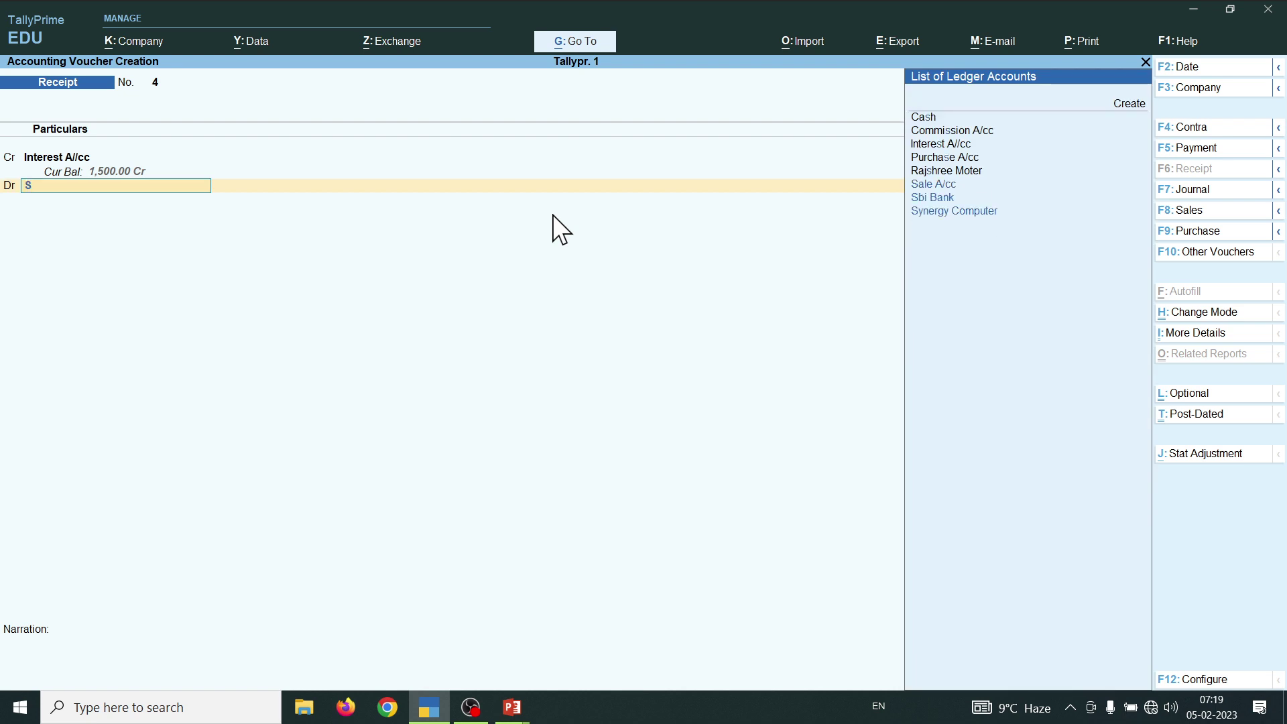
{"action": "key", "text": "Down"}
{"action": "key", "text": "Return"}
- Accept Cheque/DD as the bank transaction type, save Receipt No. 4, and return to the transactions 7–13 slide
{"action": "key", "text": "Return"}
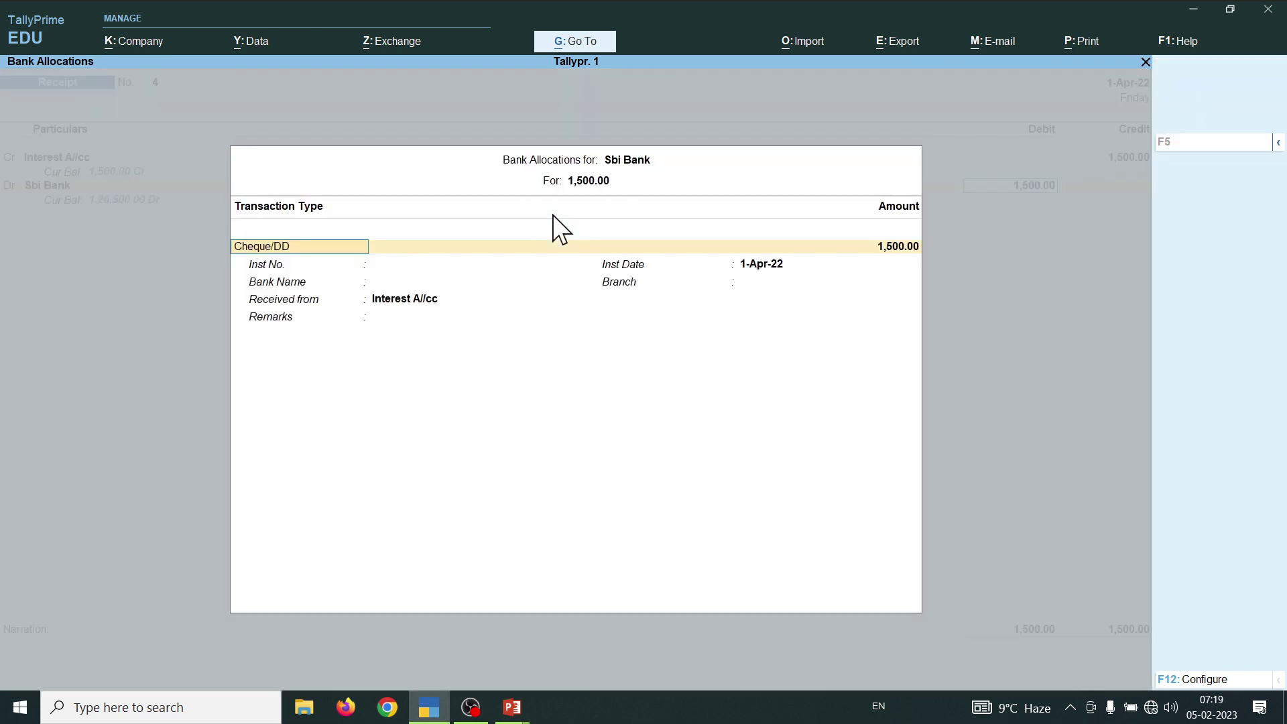
{"action": "key", "text": "Return"}
{"action": "key", "text": "ctrl+a"}
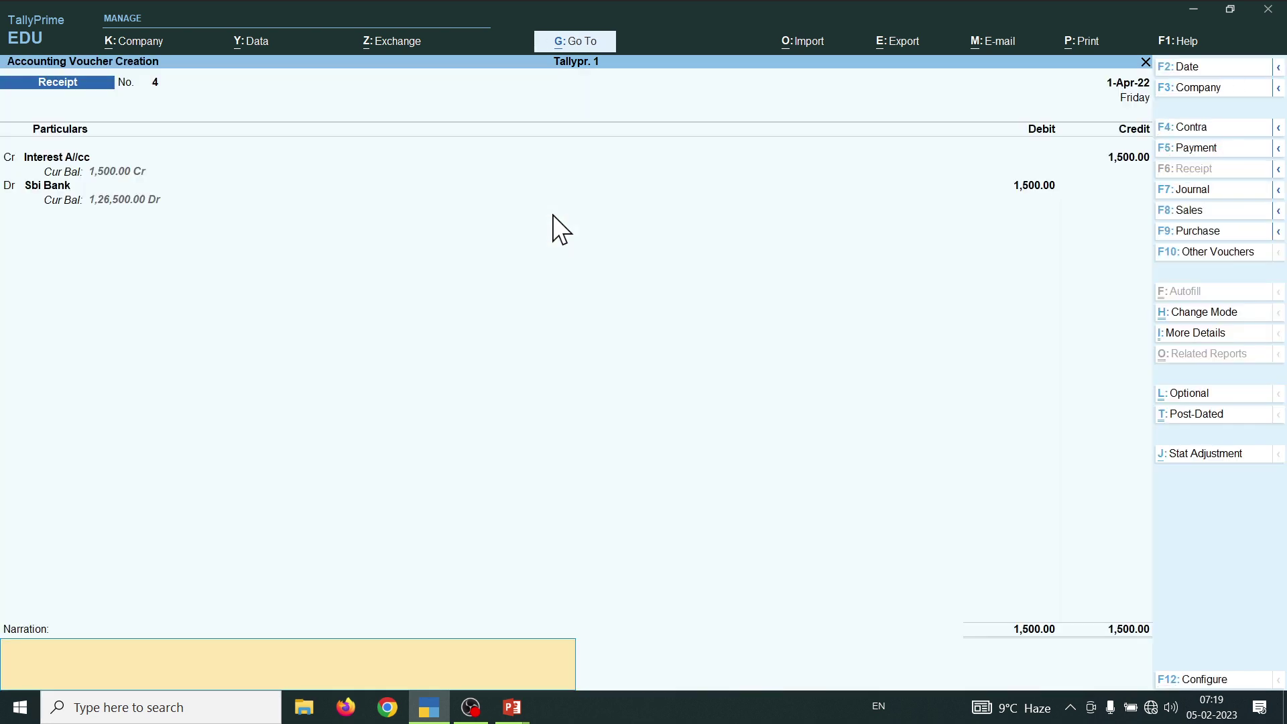
{"action": "key", "text": "ctrl"}
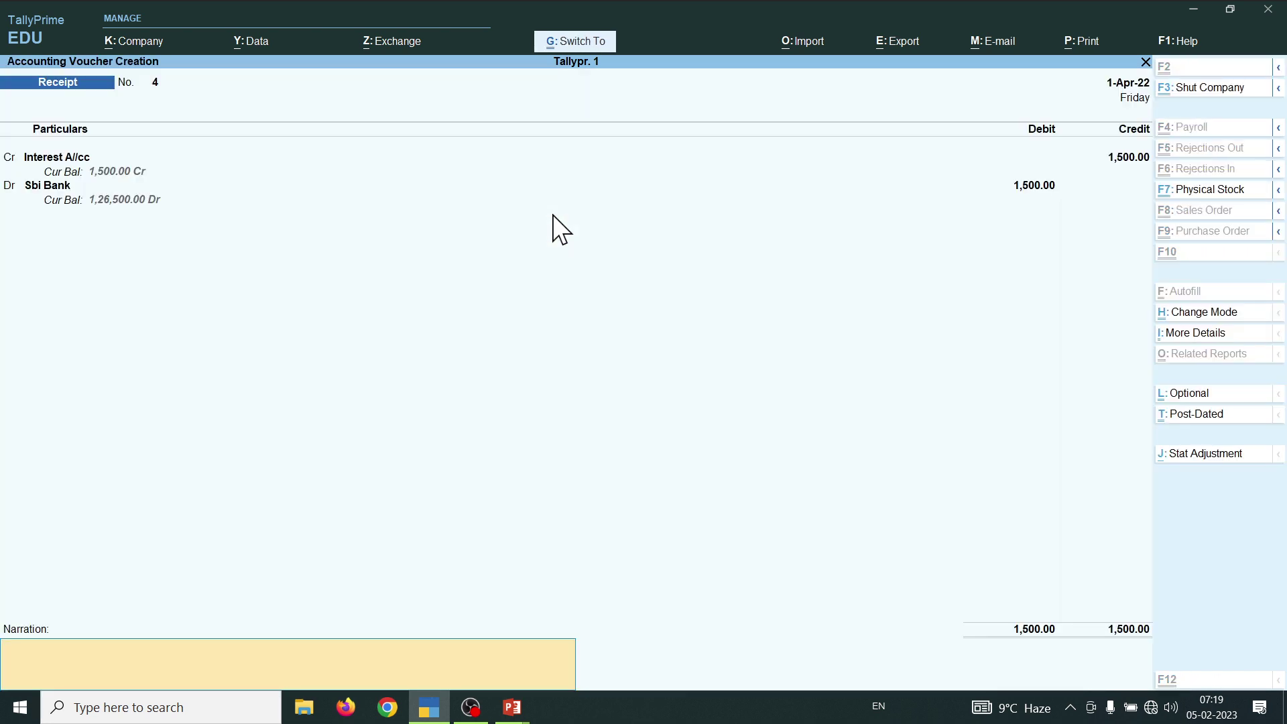
{"action": "key", "text": "ctrl+a"}
{"action": "key", "text": "alt+Tab"}
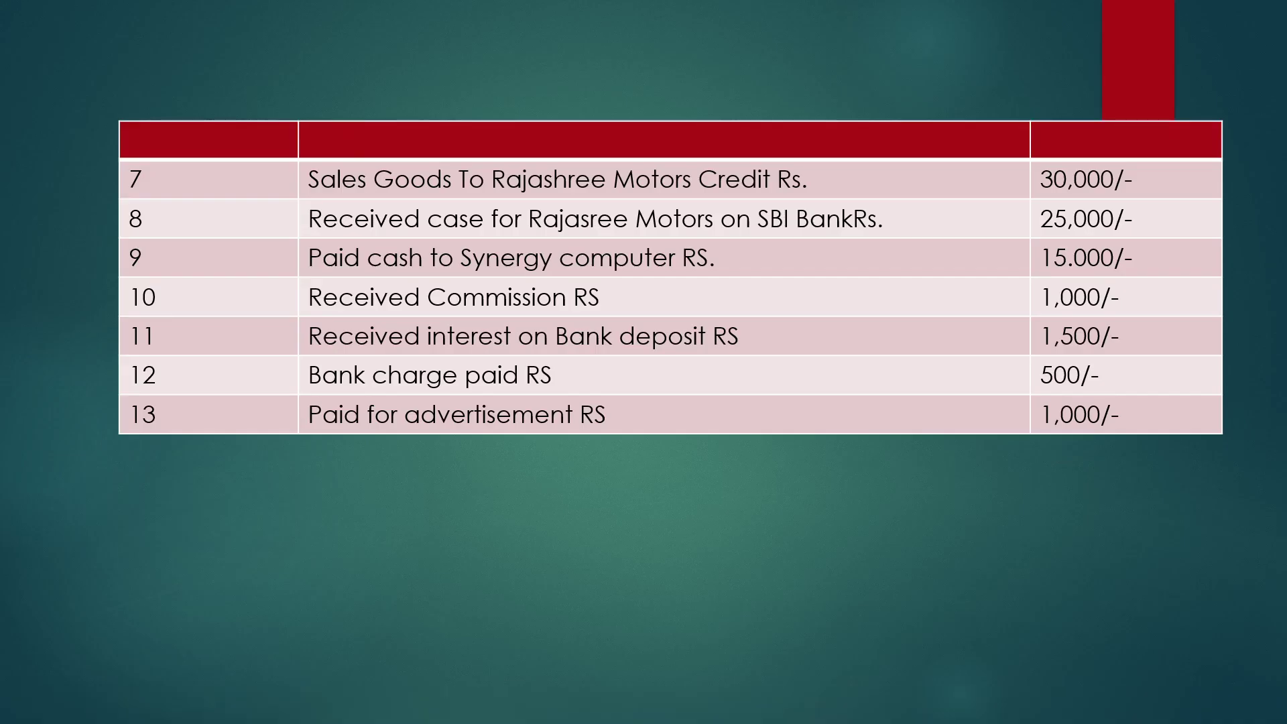
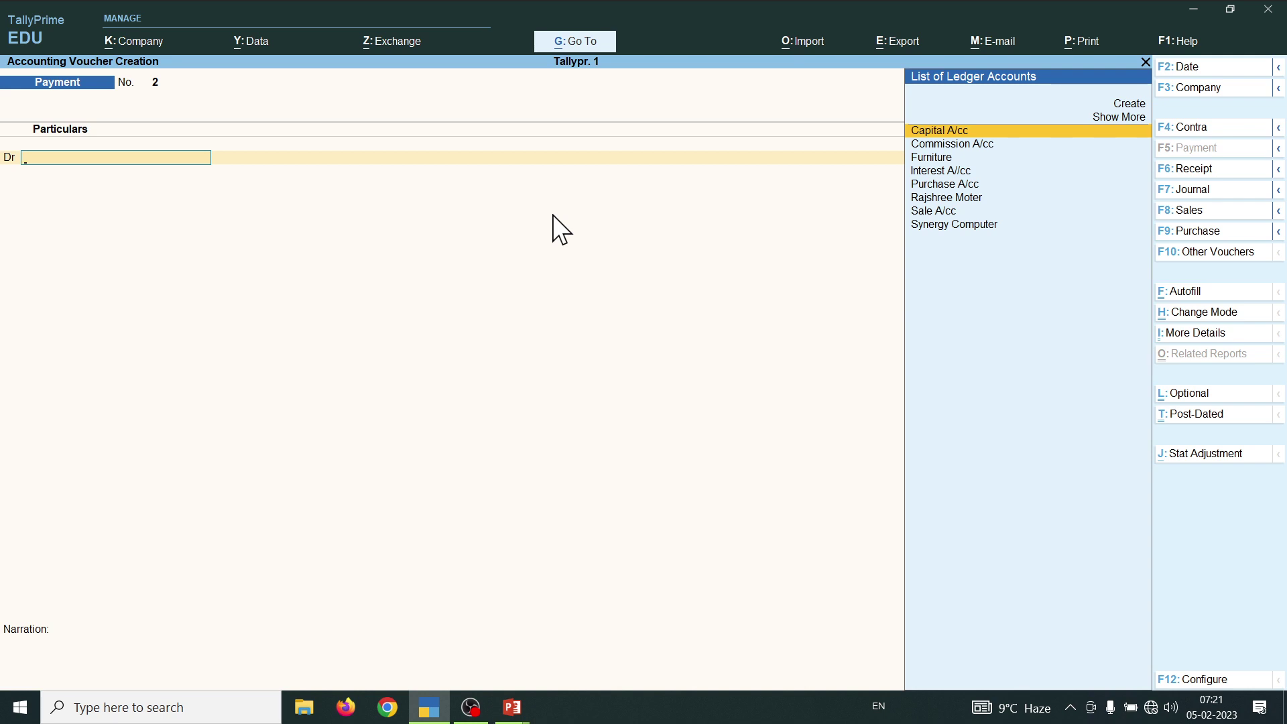
- Create the ledger 'Bank Chage' under Indirect Expenses and save it, accepting the GST classification
{"action": "key", "text": "alt+c"}
{"action": "type", "text": "Bank"}
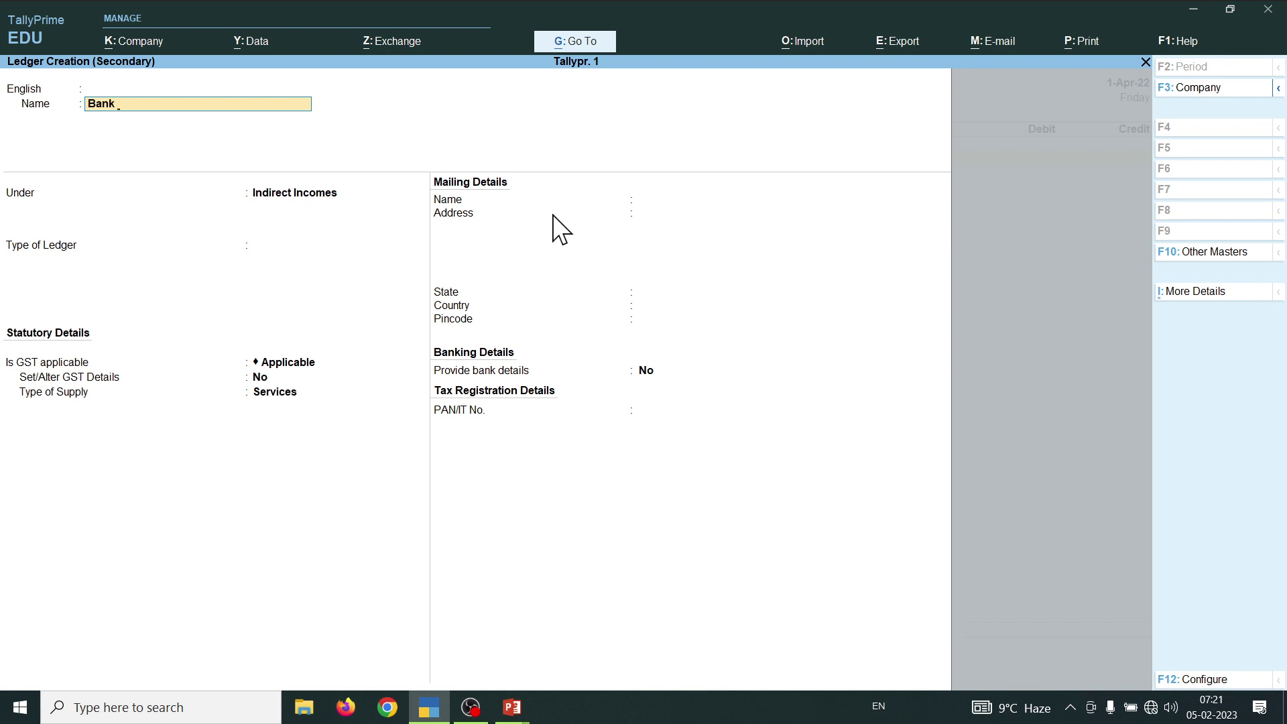
{"action": "type", "text": " chage"}
{"action": "key", "text": "Return"}
{"action": "key", "text": "Return"}
{"action": "key", "text": "Return"}
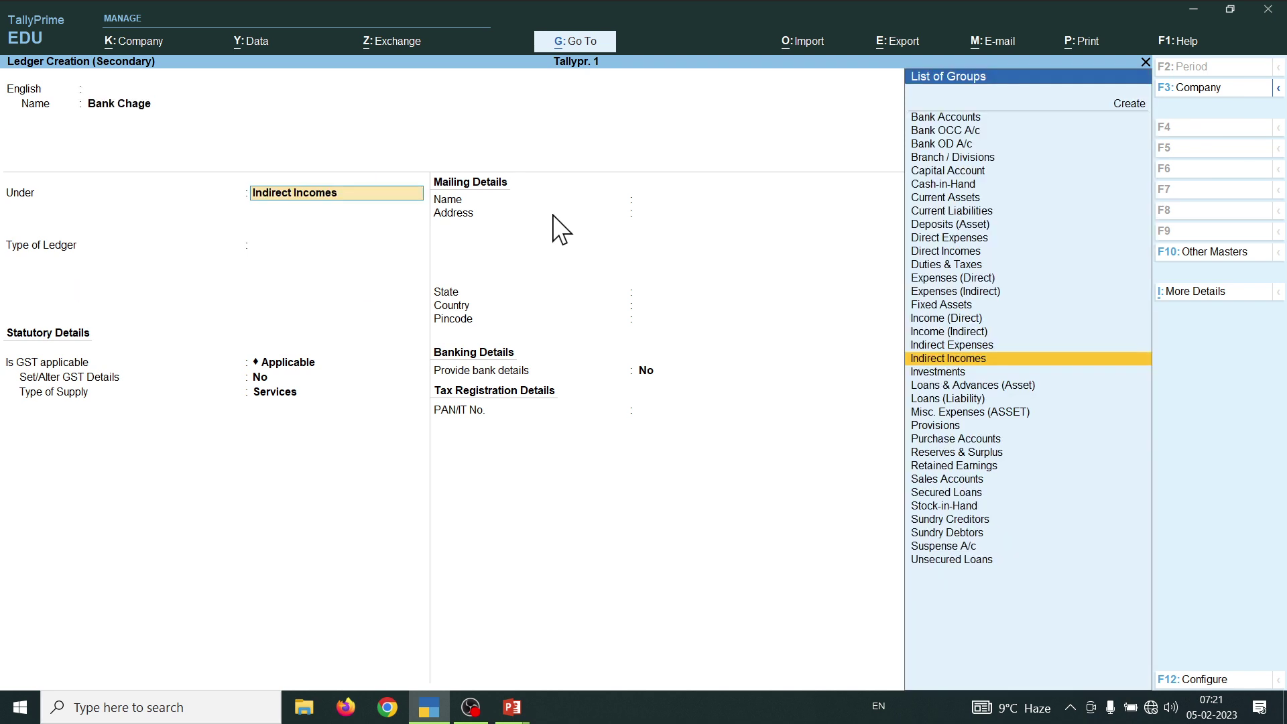
{"action": "type", "text": "I"}
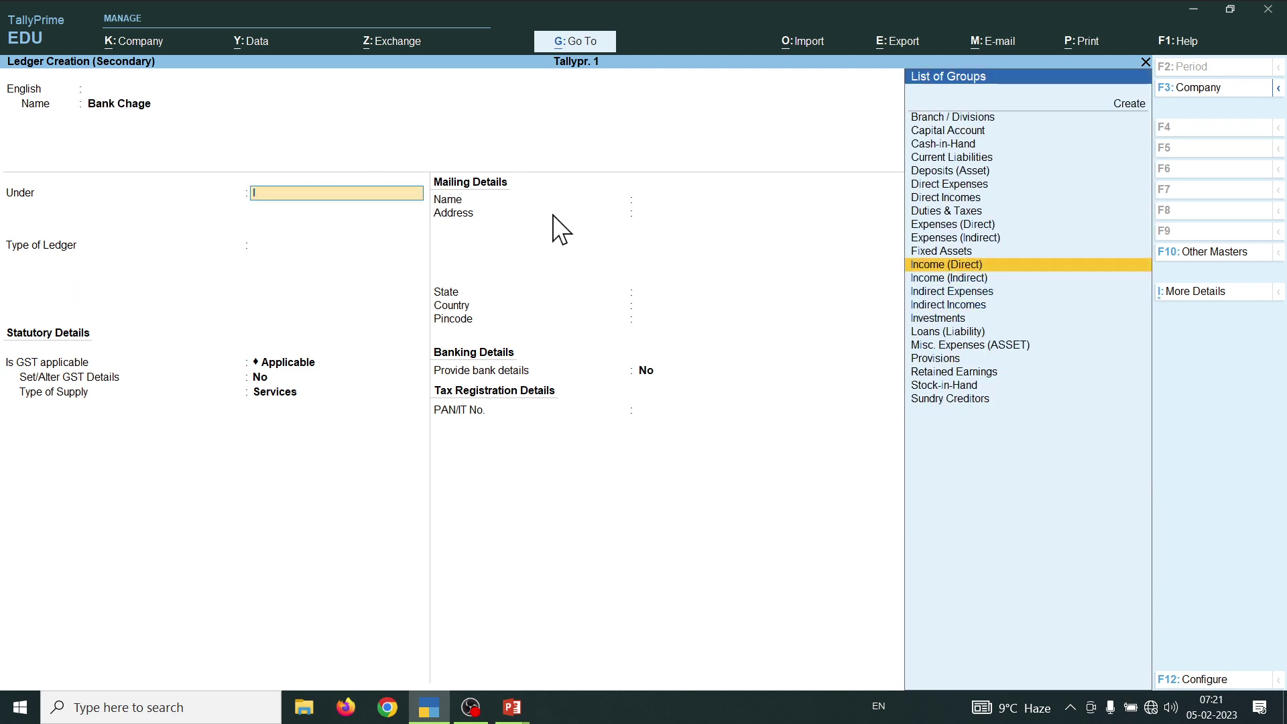
{"action": "key", "text": "Return"}
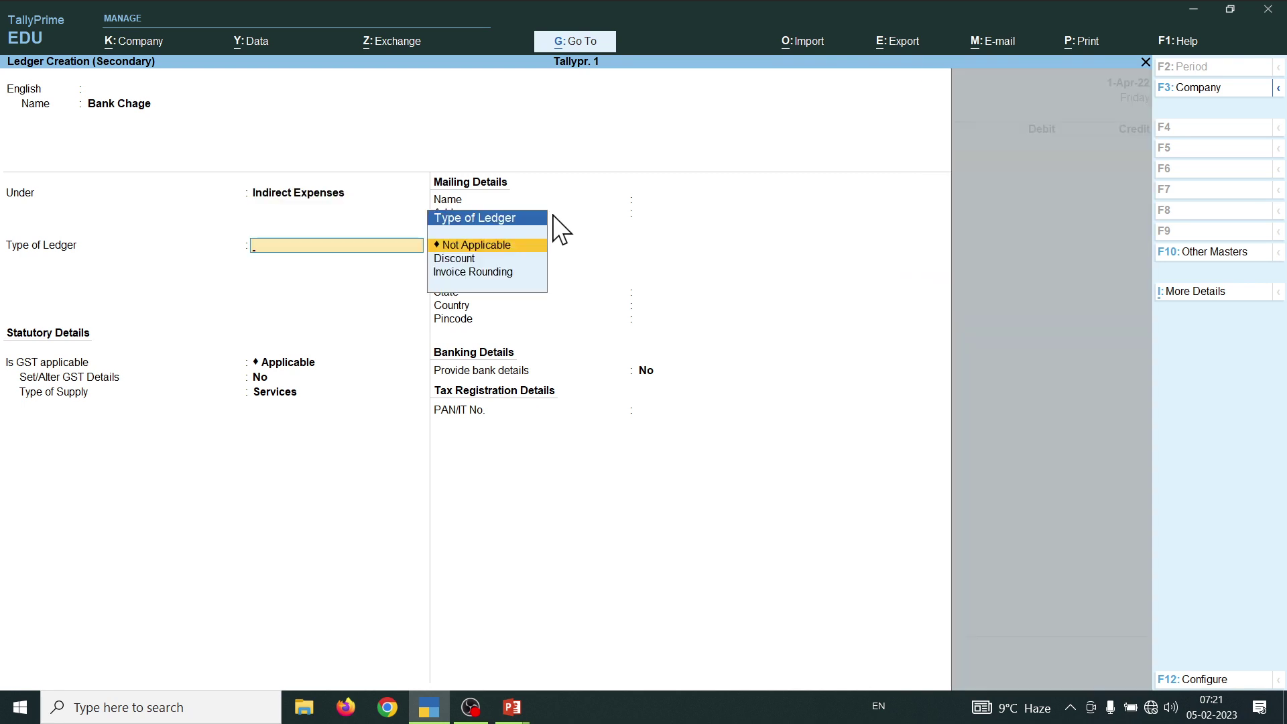
{"action": "key", "text": "ctrl+a"}
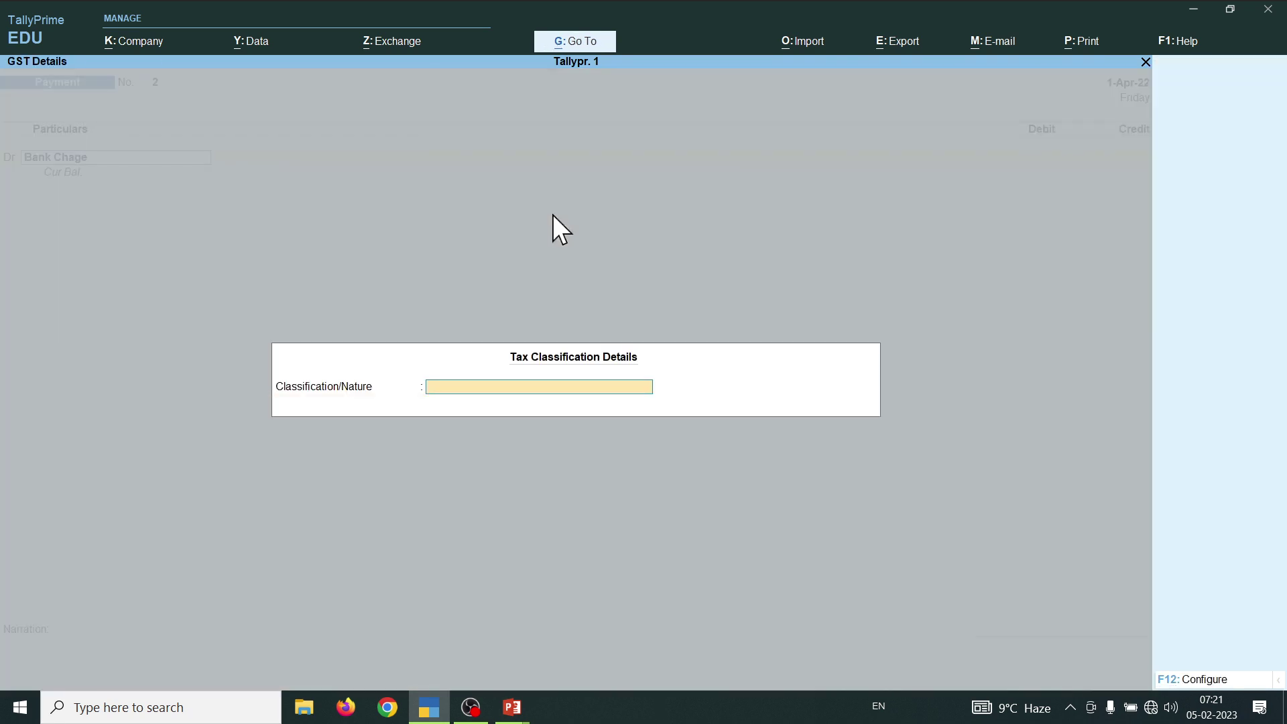
{"action": "key", "text": "ctrl+a"}
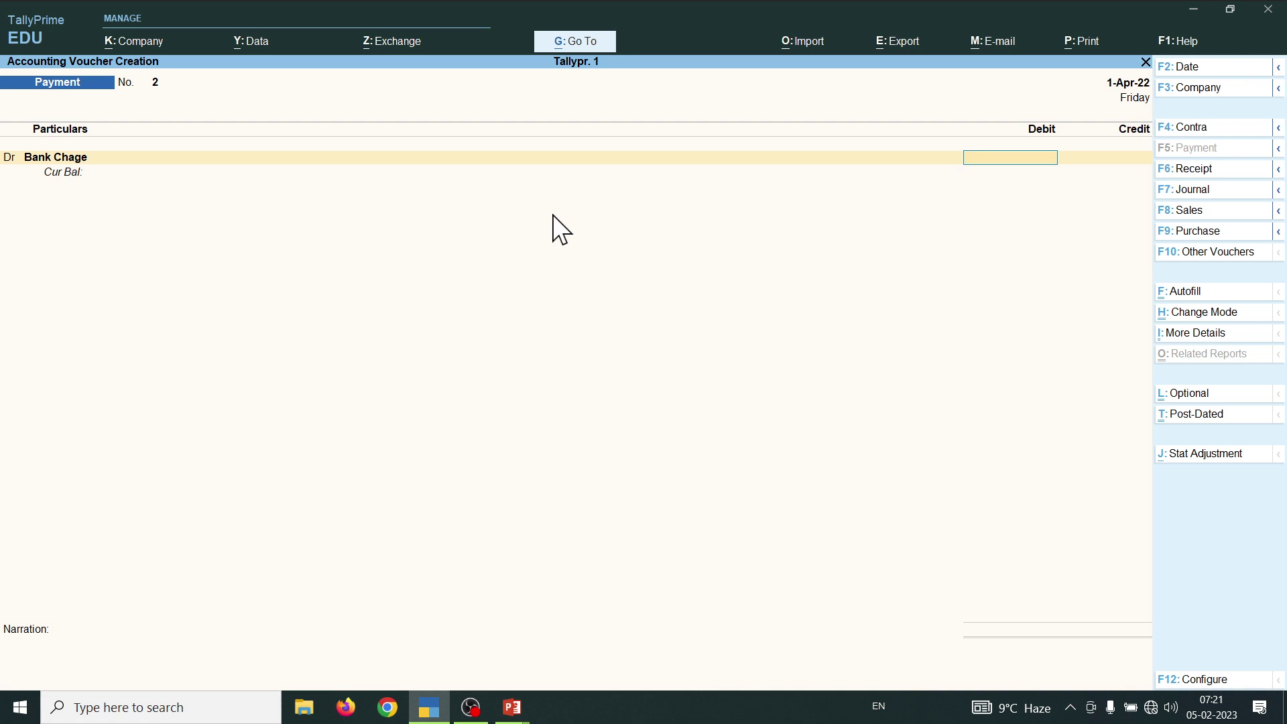
- Enter a 500 debit amount, then go back to the debit ledger line and browse the ledgers
{"action": "type", "text": "500"}
{"action": "key", "text": "Return"}
{"action": "key", "text": "Return"}
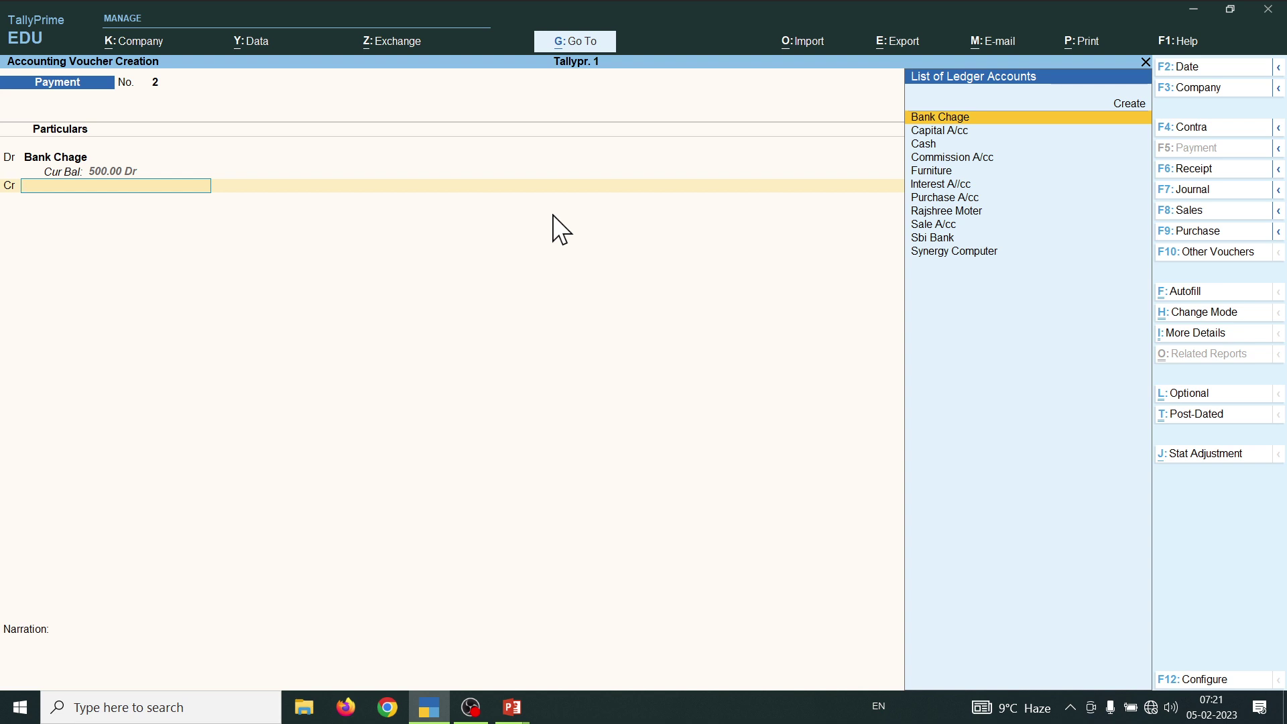
{"action": "key", "text": "BackSpace"}
{"action": "key", "text": "BackSpace"}
{"action": "key", "text": "BackSpace"}
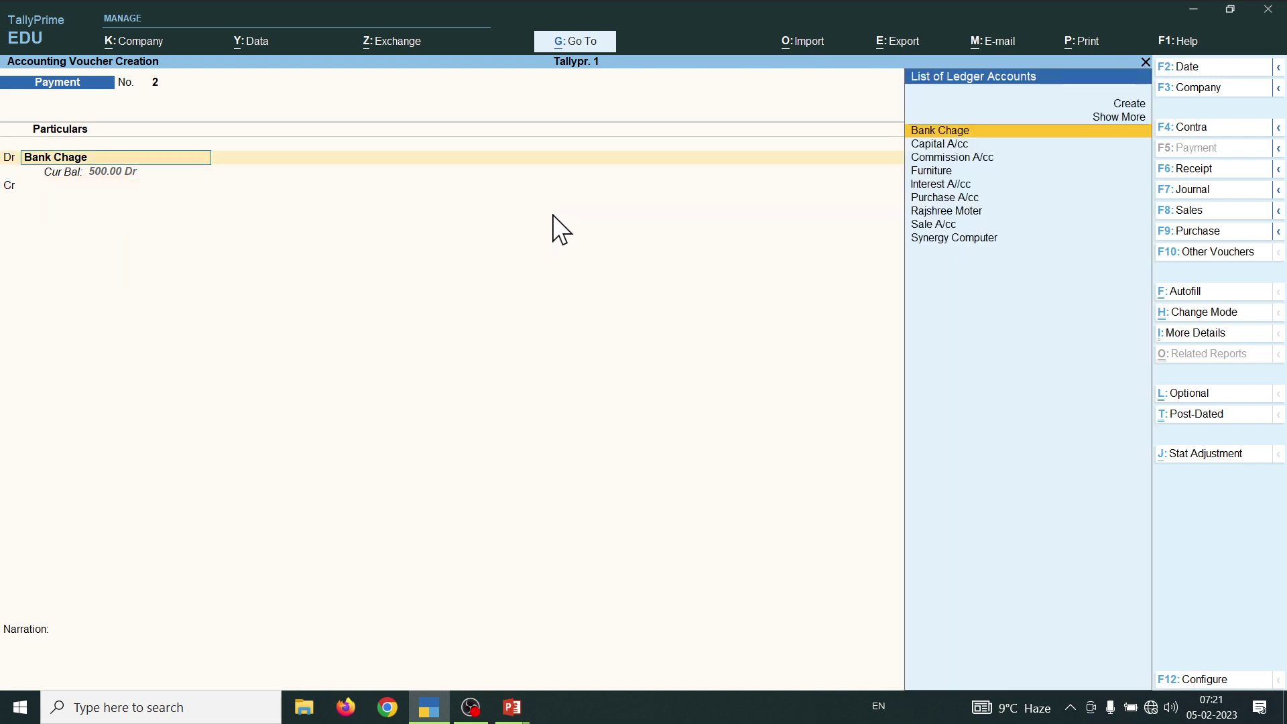
{"action": "key", "text": "Down"}
{"action": "key", "text": "Down"}
{"action": "key", "text": "Down"}
{"action": "key", "text": "Down"}
{"action": "key", "text": "Down"}
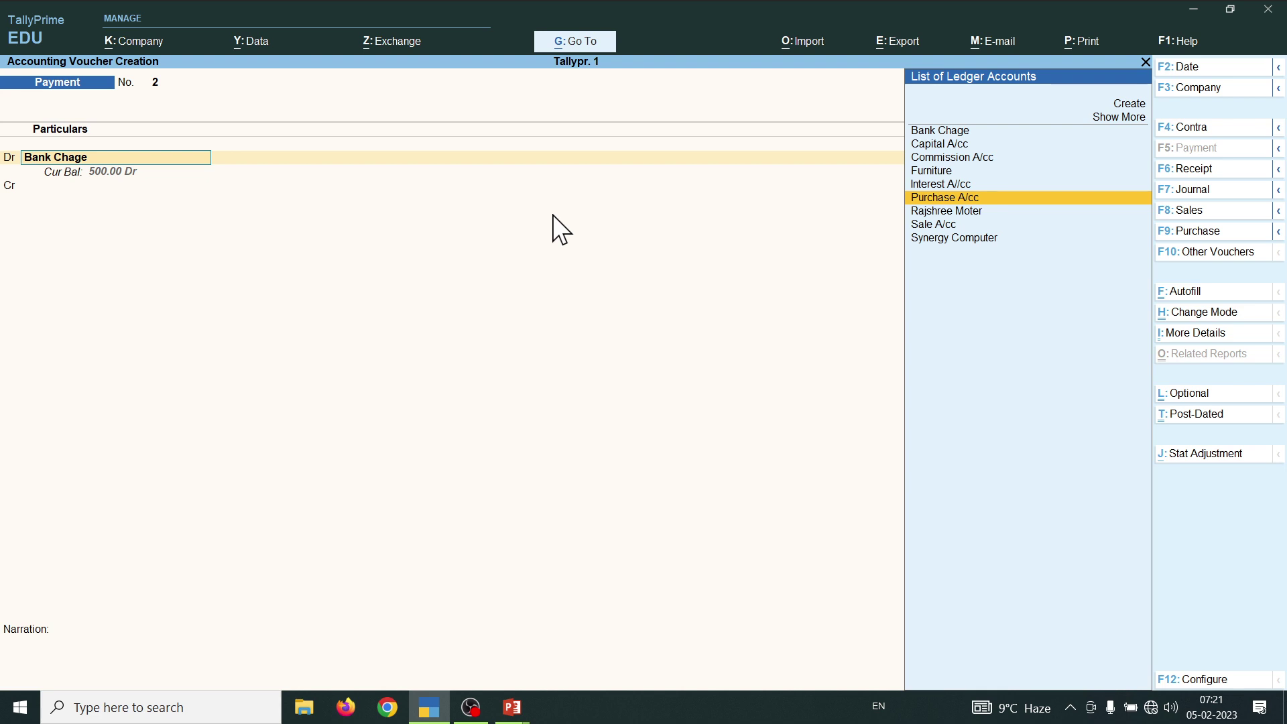
{"action": "key", "text": "Down"}
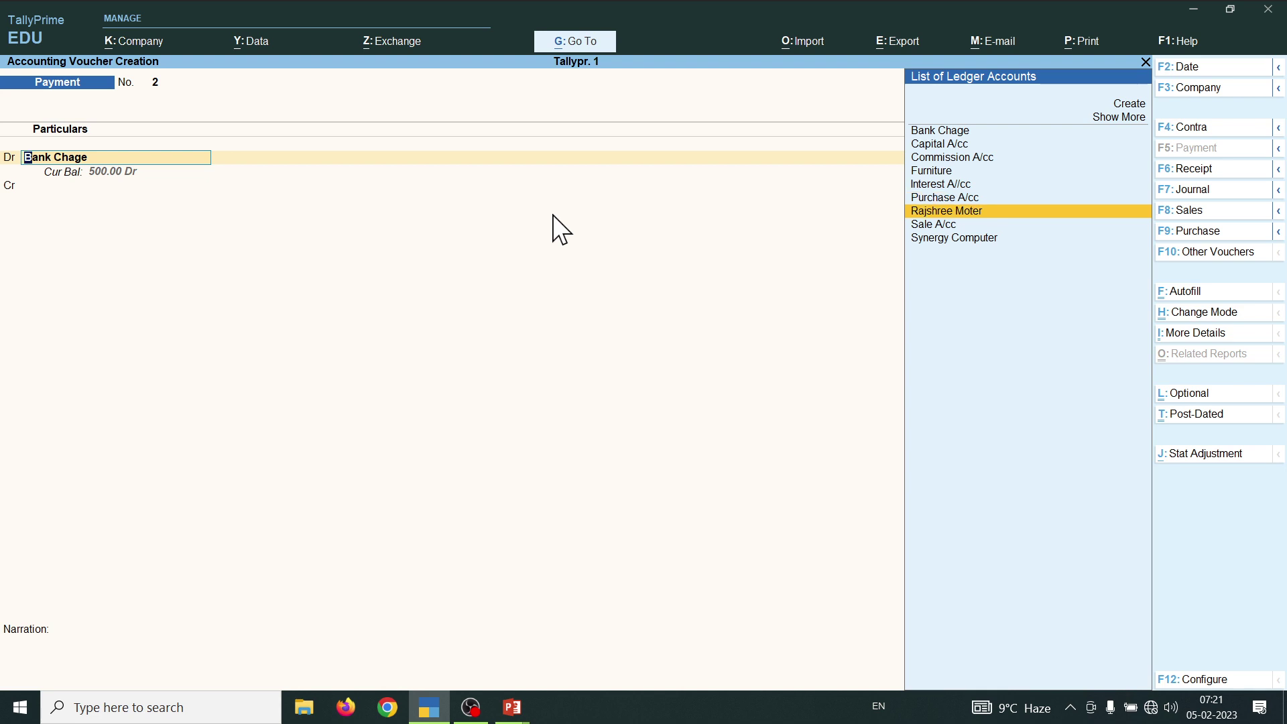
{"action": "key", "text": "Up"}
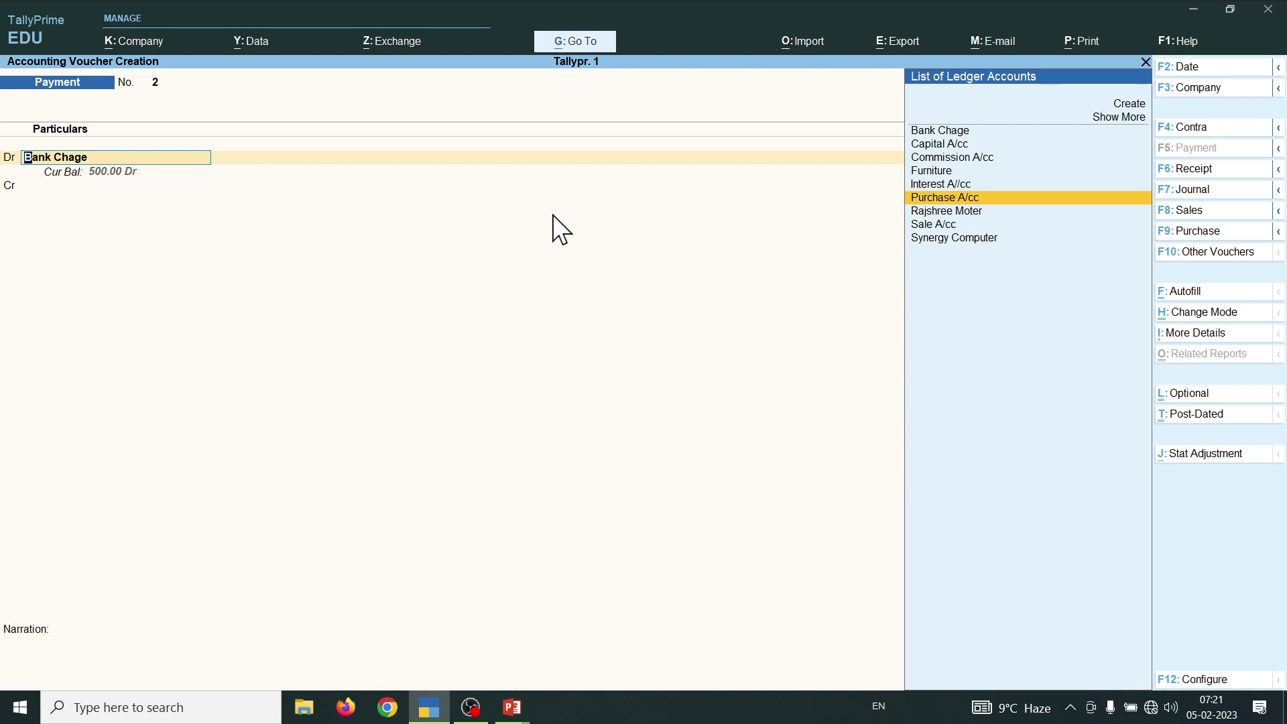
- Clear the debit ledger name and switch to the slide listing transactions 7–13
{"action": "key", "text": "space"}
{"action": "key", "text": "BackSpace"}
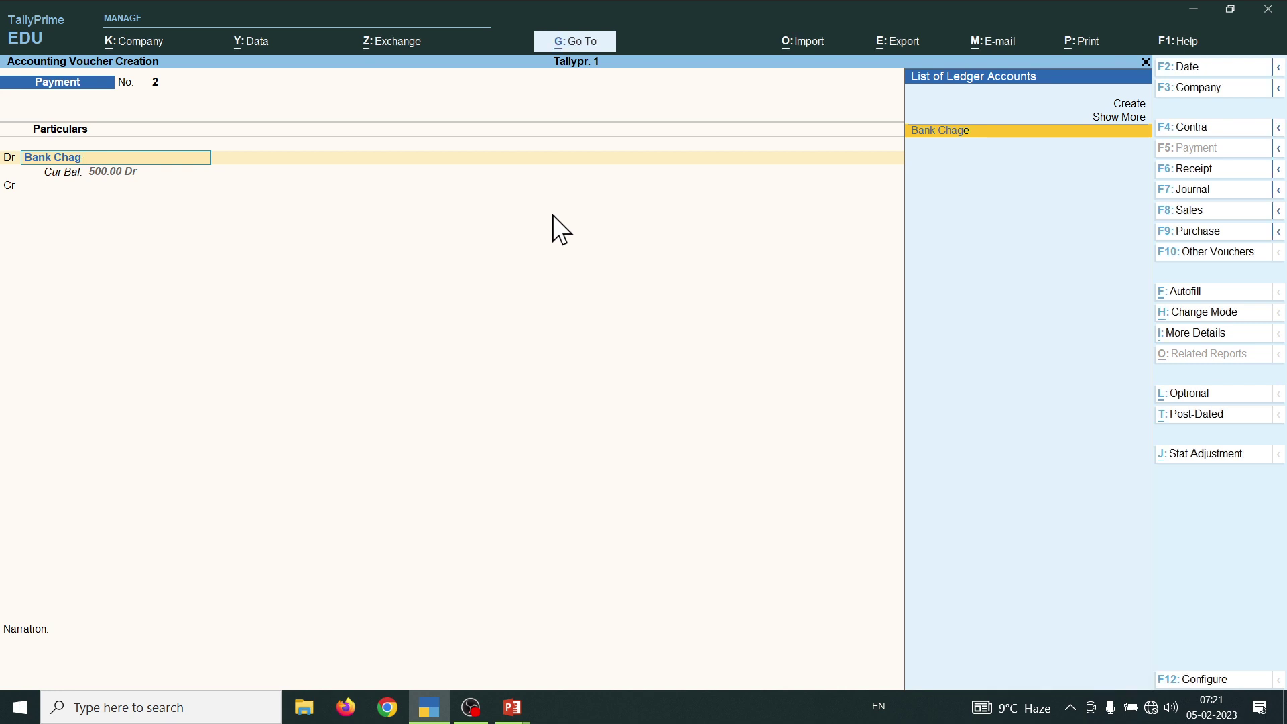
{"action": "key", "text": "BackSpace"}
{"action": "key", "text": "BackSpace"}
{"action": "key", "text": "BackSpace"}
{"action": "key", "text": "BackSpace"}
{"action": "key", "text": "BackSpace"}
{"action": "key", "text": "BackSpace"}
{"action": "key", "text": "BackSpace"}
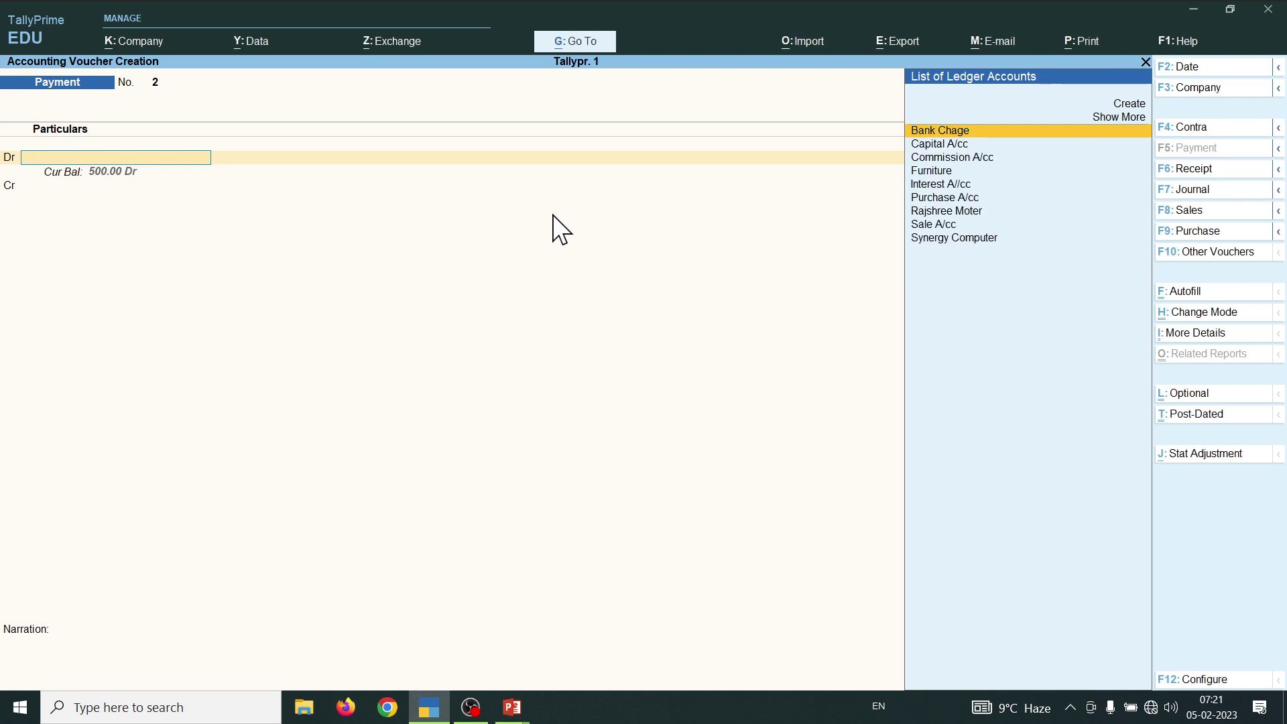
{"action": "key", "text": "Down"}
{"action": "key", "text": "Down"}
{"action": "key", "text": "Down"}
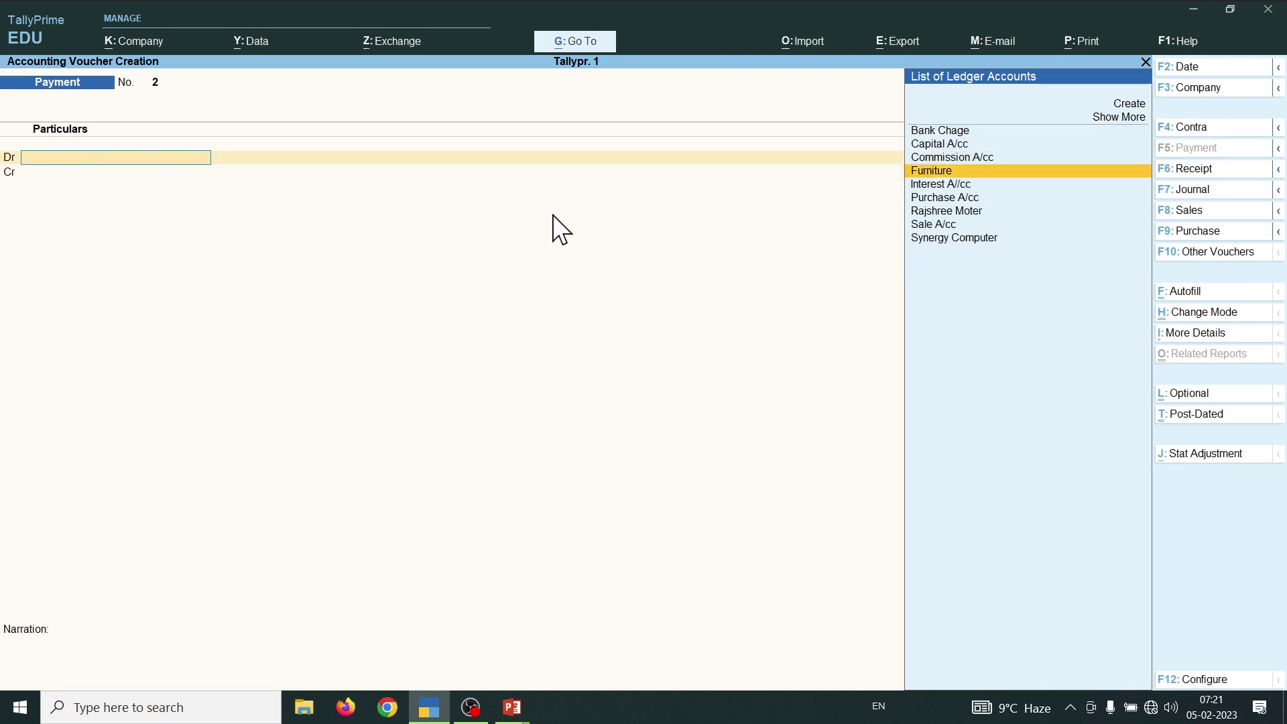
{"action": "key", "text": "Down"}
{"action": "key", "text": "Down"}
{"action": "key", "text": "Down"}
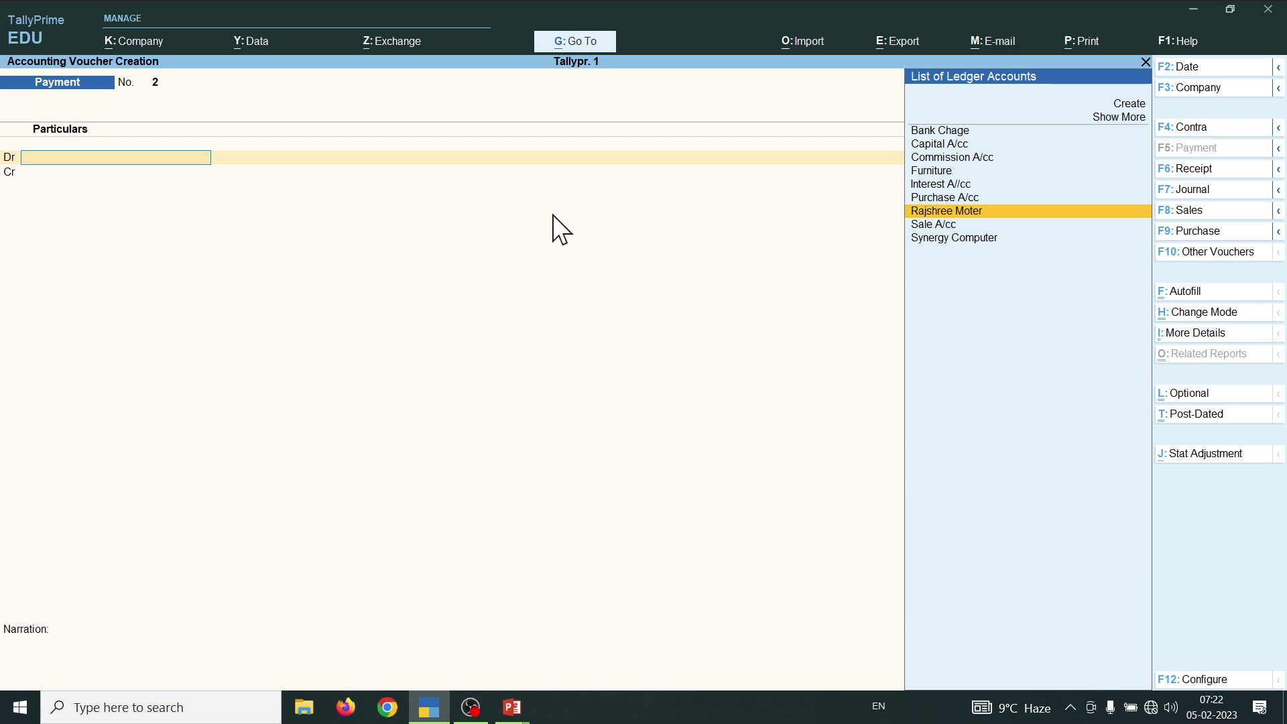
{"action": "key", "text": "alt+Tab"}
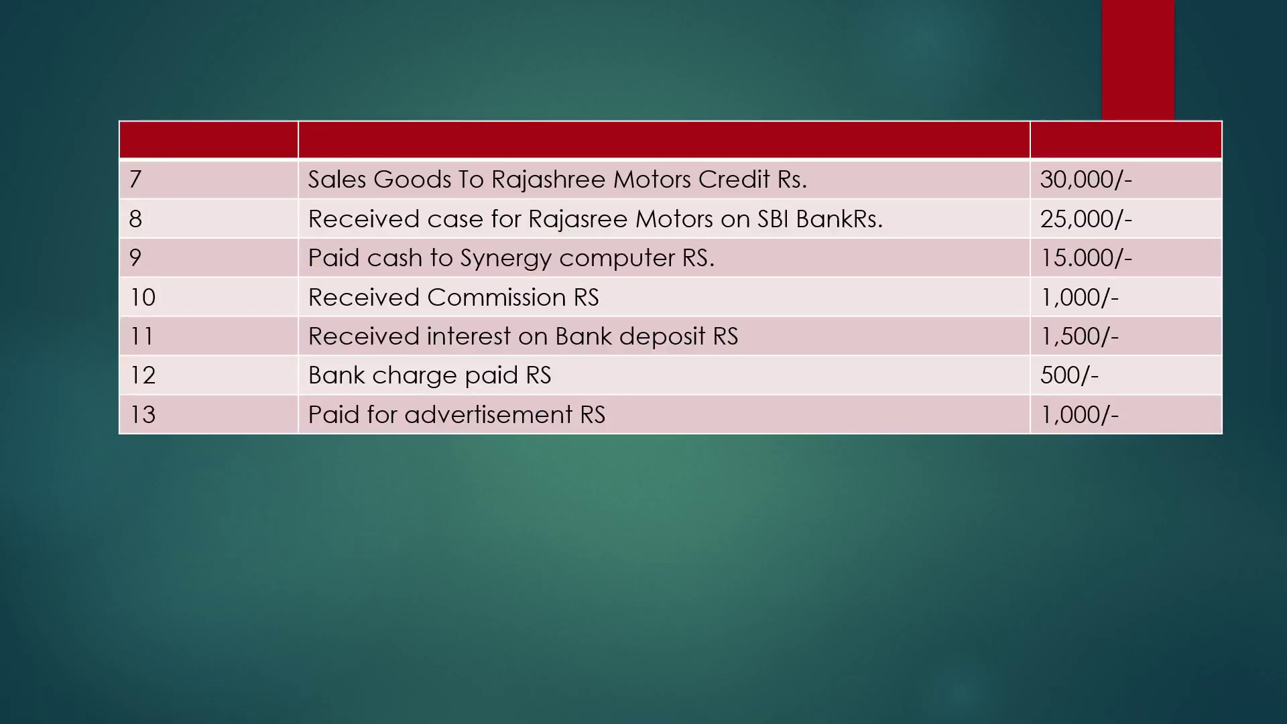
- Switch from the transactions slide back to TallyPrime's Payment voucher No. 2
{"action": "key", "text": "alt+Tab"}
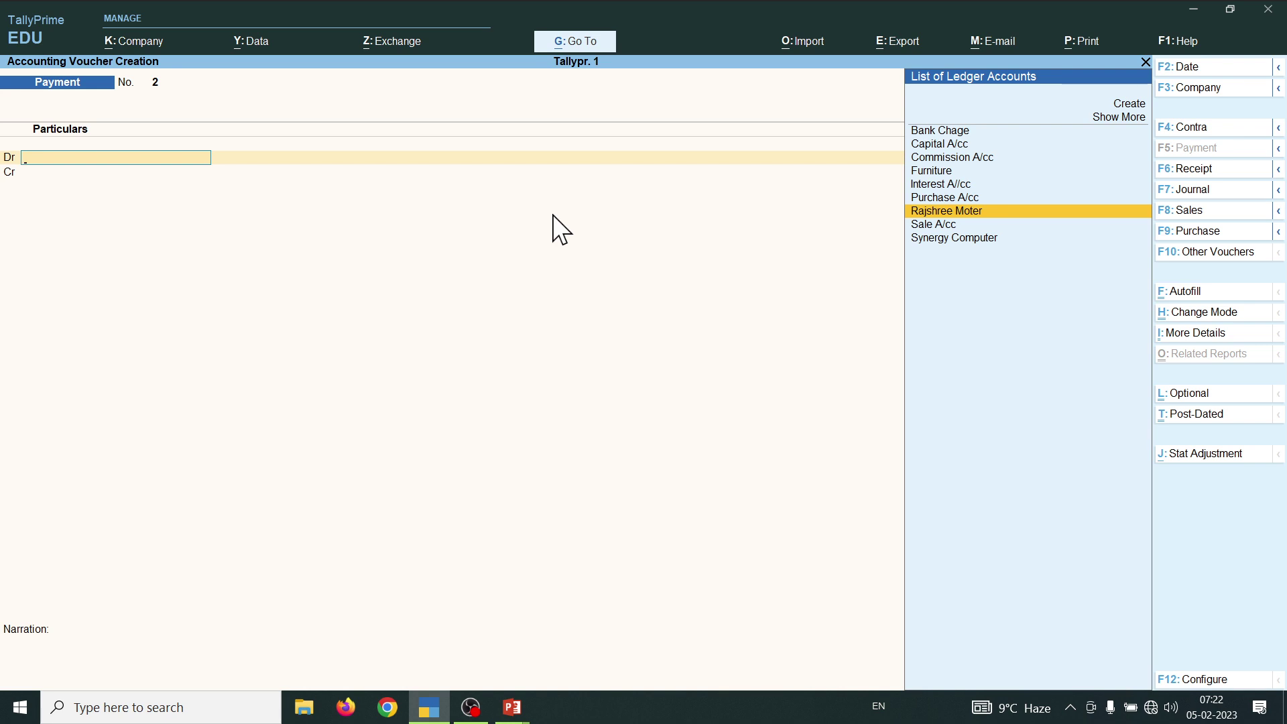
- Debit 500 to the Bank Chage ledger, accepting its tax classification details
{"action": "key", "text": "Up"}
{"action": "key", "text": "Up"}
{"action": "key", "text": "Up"}
{"action": "key", "text": "Up"}
{"action": "key", "text": "Up"}
{"action": "key", "text": "Up"}
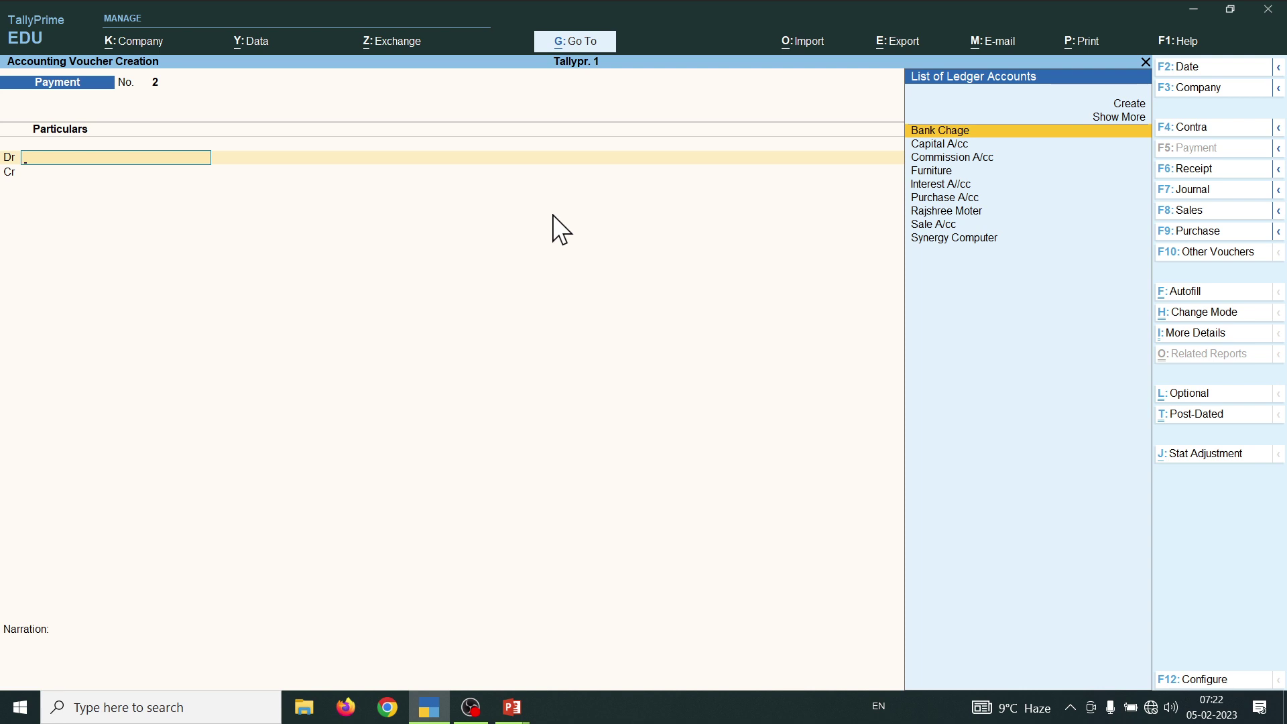
{"action": "key", "text": "Return"}
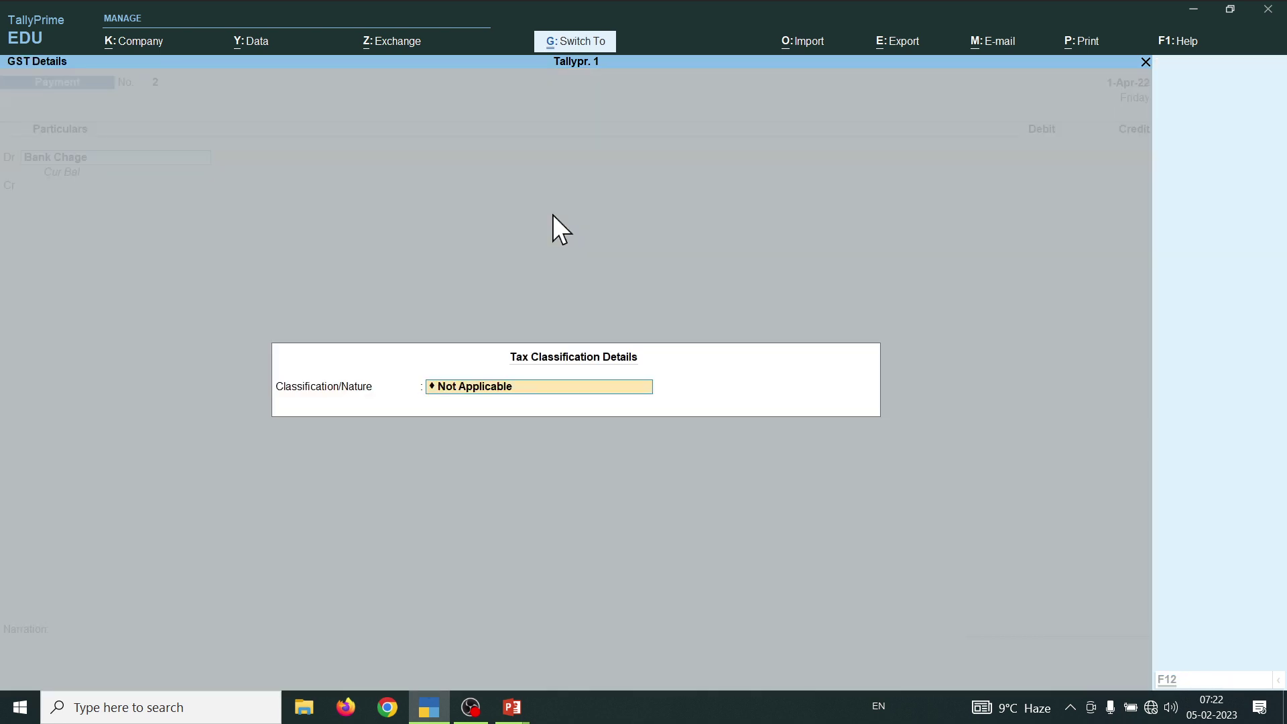
{"action": "key", "text": "ctrl+a"}
{"action": "type", "text": "500"}
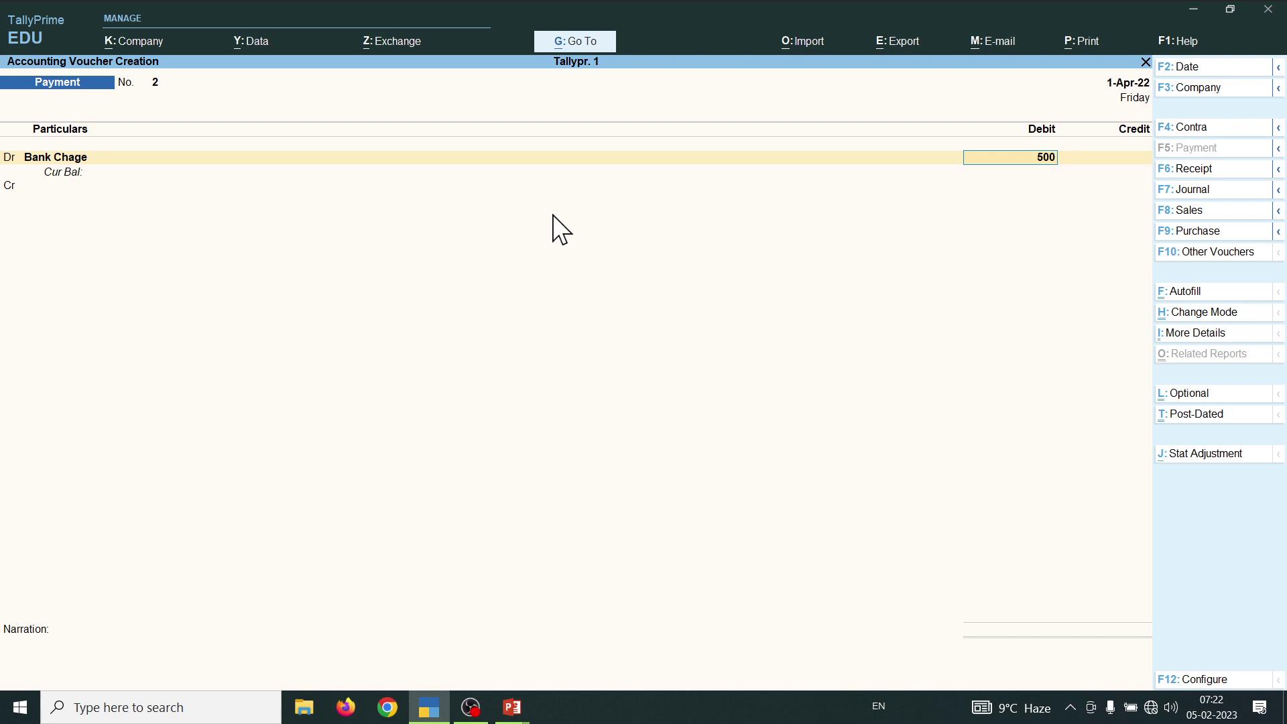
{"action": "key", "text": "Return"}
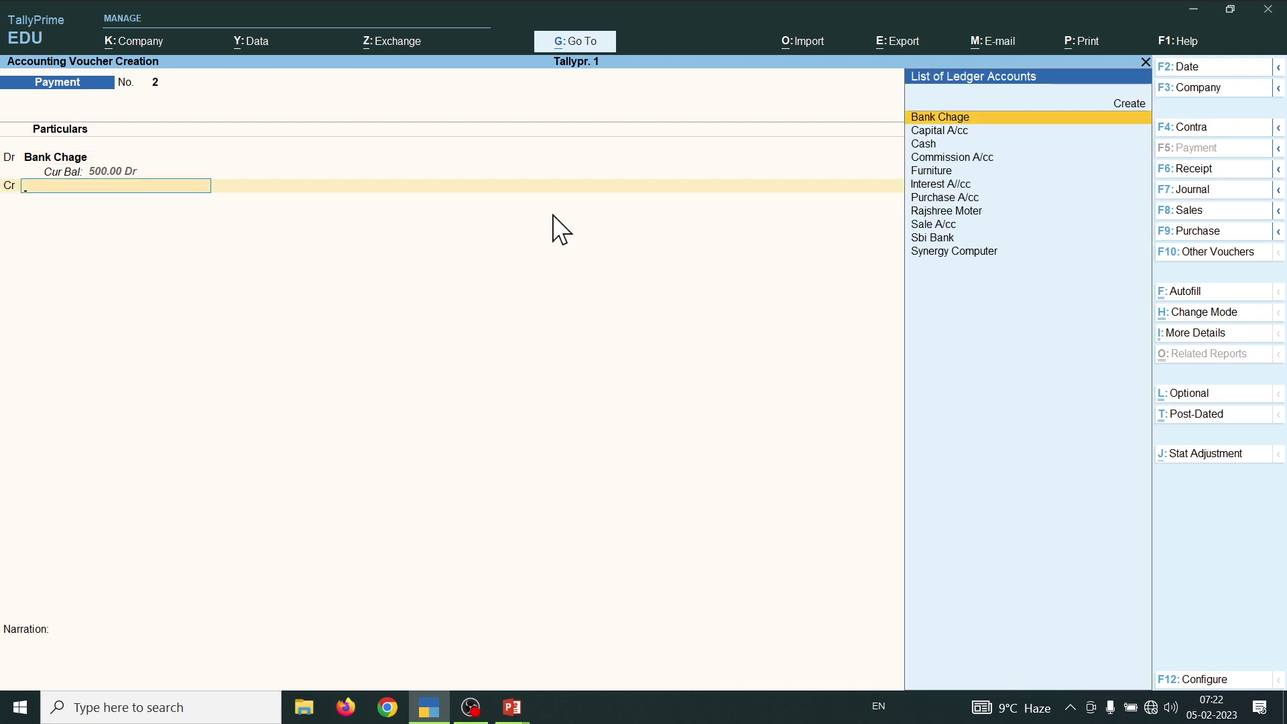
- Credit Sbi Bank 500 with Cheque allocation and save Payment voucher No. 2
{"action": "key", "text": "Down"}
{"action": "key", "text": "Down"}
{"action": "key", "text": "Down"}
{"action": "key", "text": "Down"}
{"action": "key", "text": "Down"}
{"action": "key", "text": "Down"}
{"action": "key", "text": "Down"}
{"action": "key", "text": "Down"}
{"action": "key", "text": "Down"}
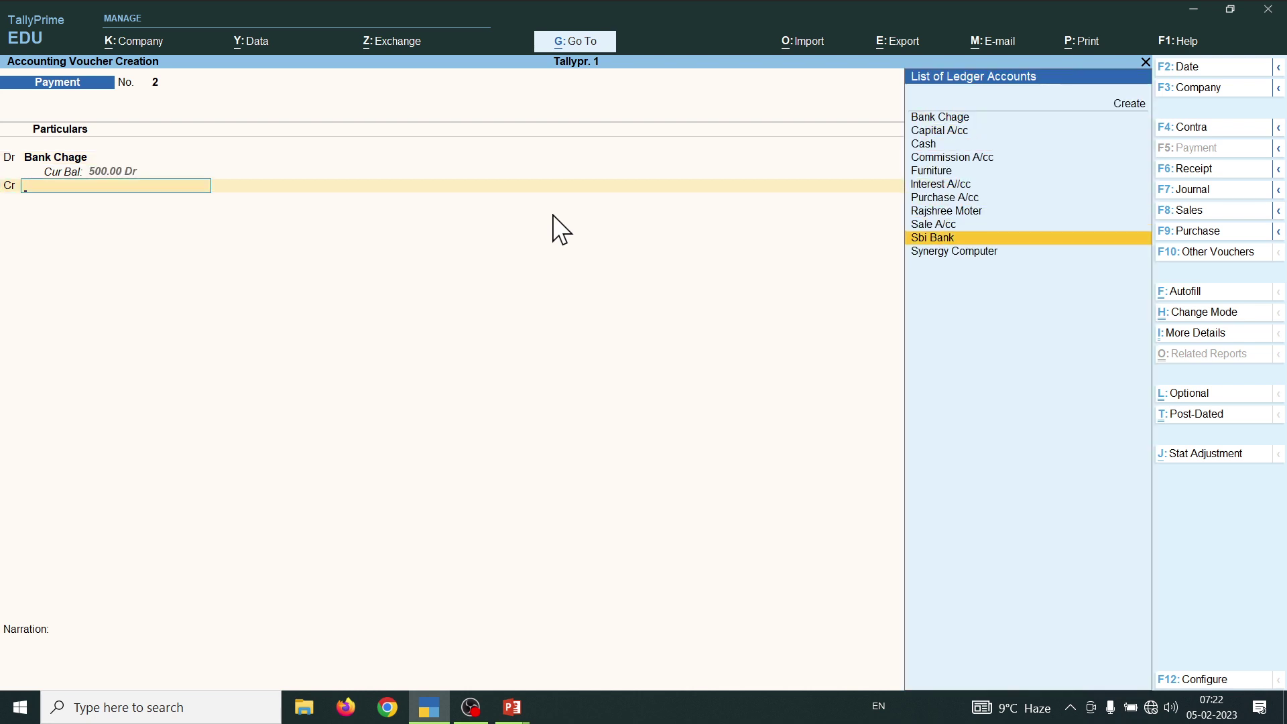
{"action": "key", "text": "Return"}
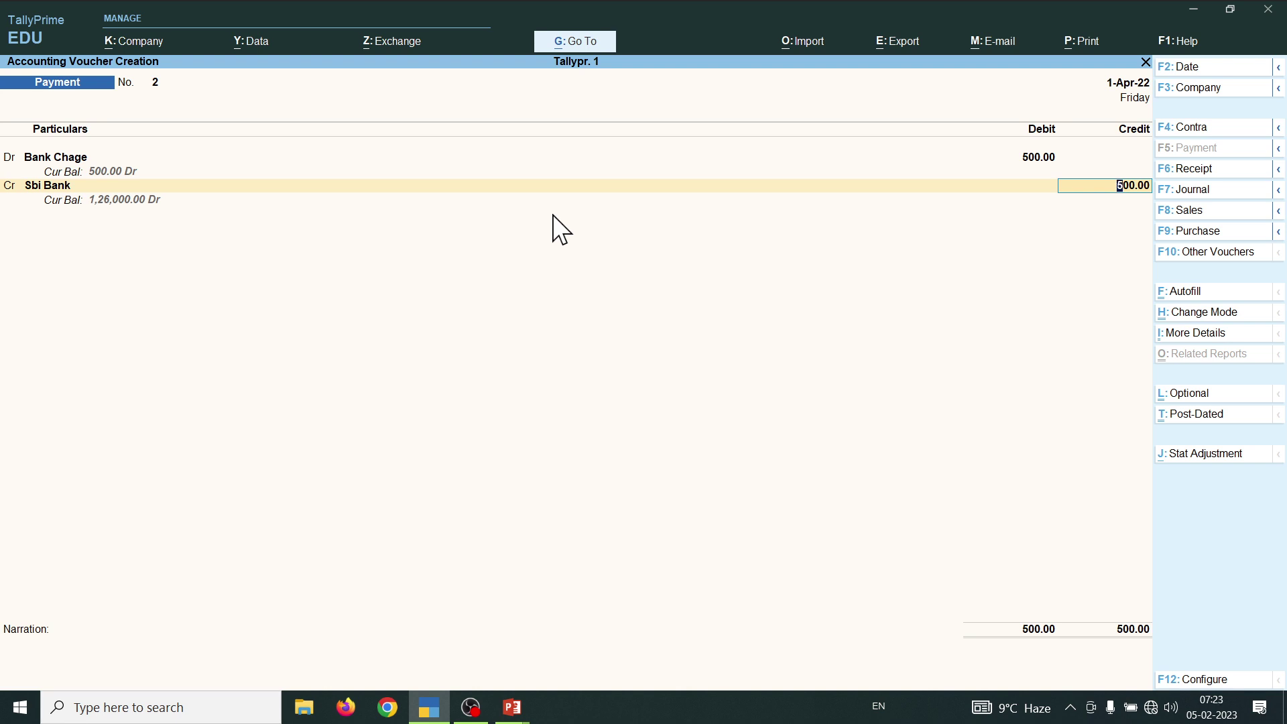
{"action": "key", "text": "Return"}
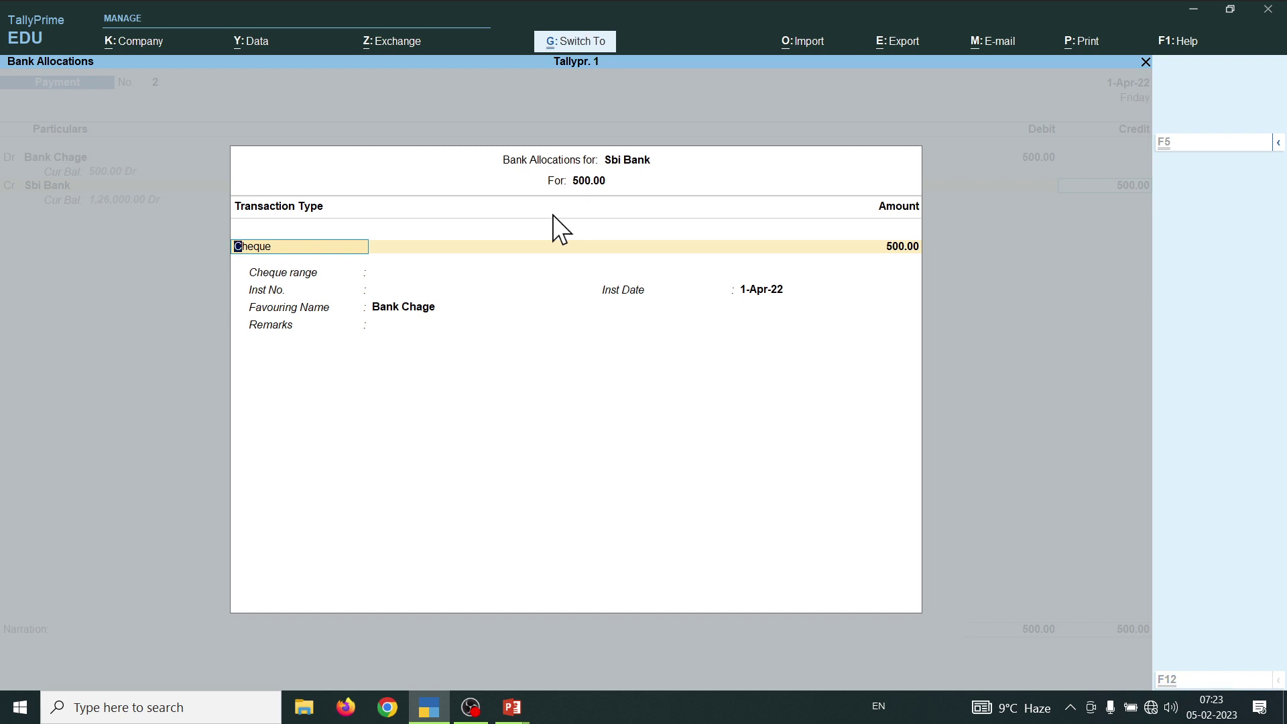
{"action": "key", "text": "ctrl+a"}
{"action": "key", "text": "ctrl+a"}
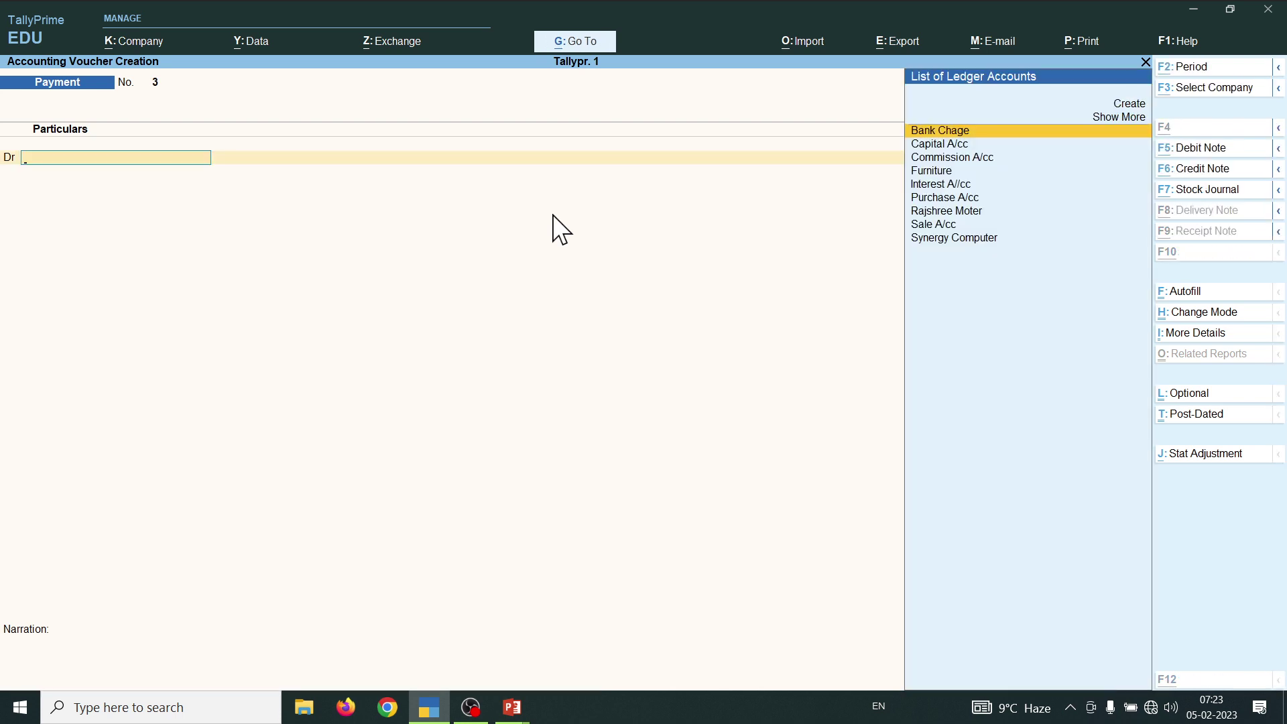
- Leave the unfinished payment voucher and open the Balance Sheet report
{"action": "key", "text": "Escape"}
{"action": "key", "text": "Down"}
{"action": "key", "text": "Down"}
{"action": "key", "text": "Down"}
{"action": "key", "text": "Down"}
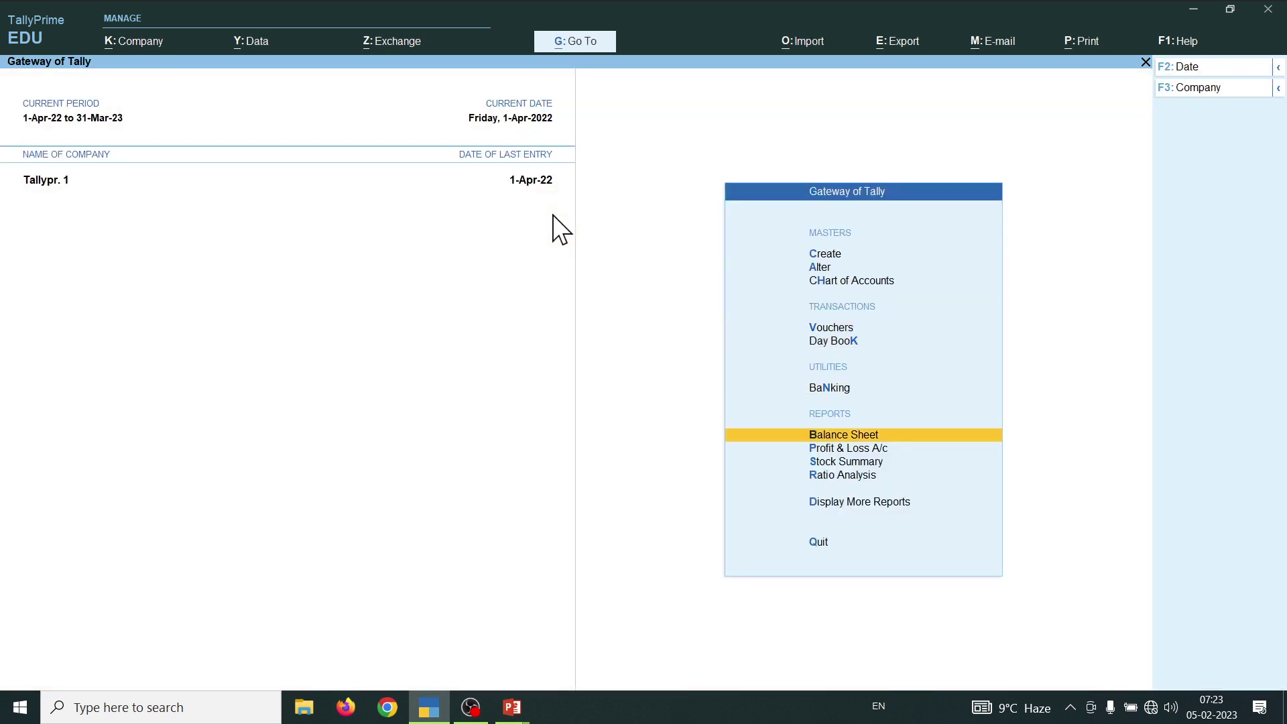
{"action": "key", "text": "Up"}
{"action": "key", "text": "Return"}
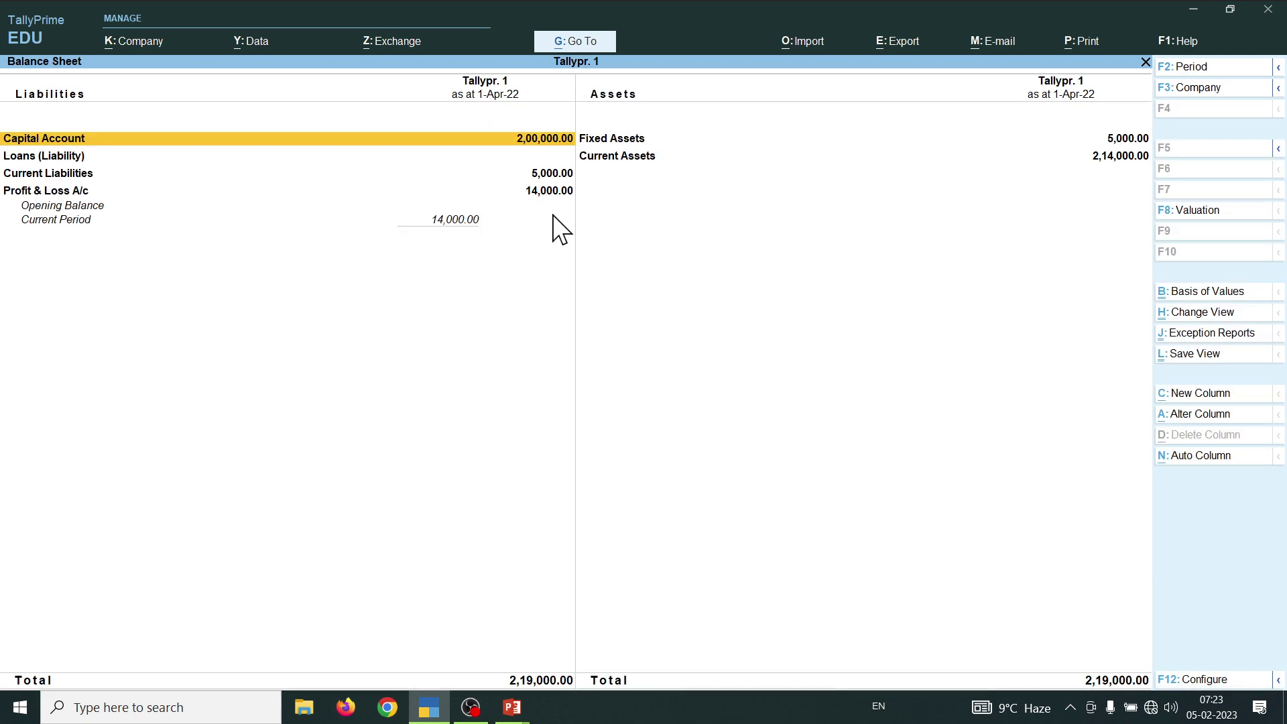
- Review the detailed Balance Sheet balancing at 2,19,000.00, then close it
{"action": "key", "text": "Down"}
{"action": "key", "text": "Down"}
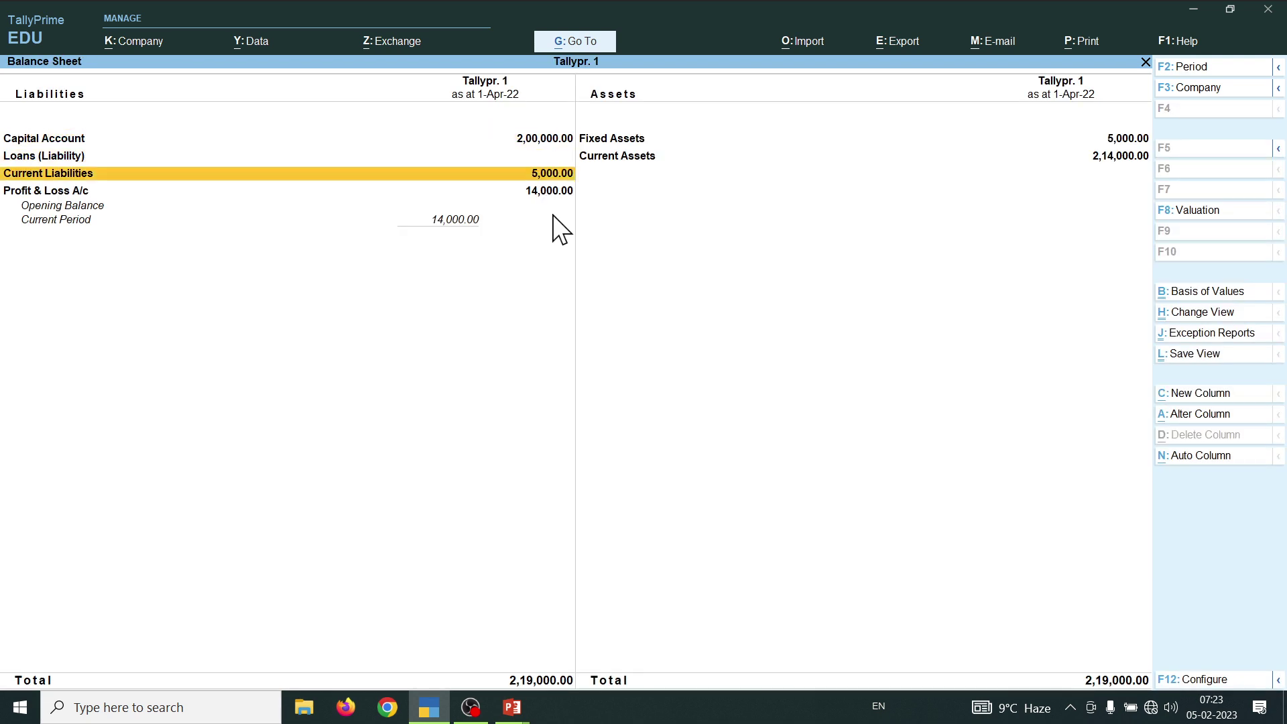
{"action": "key", "text": "Down"}
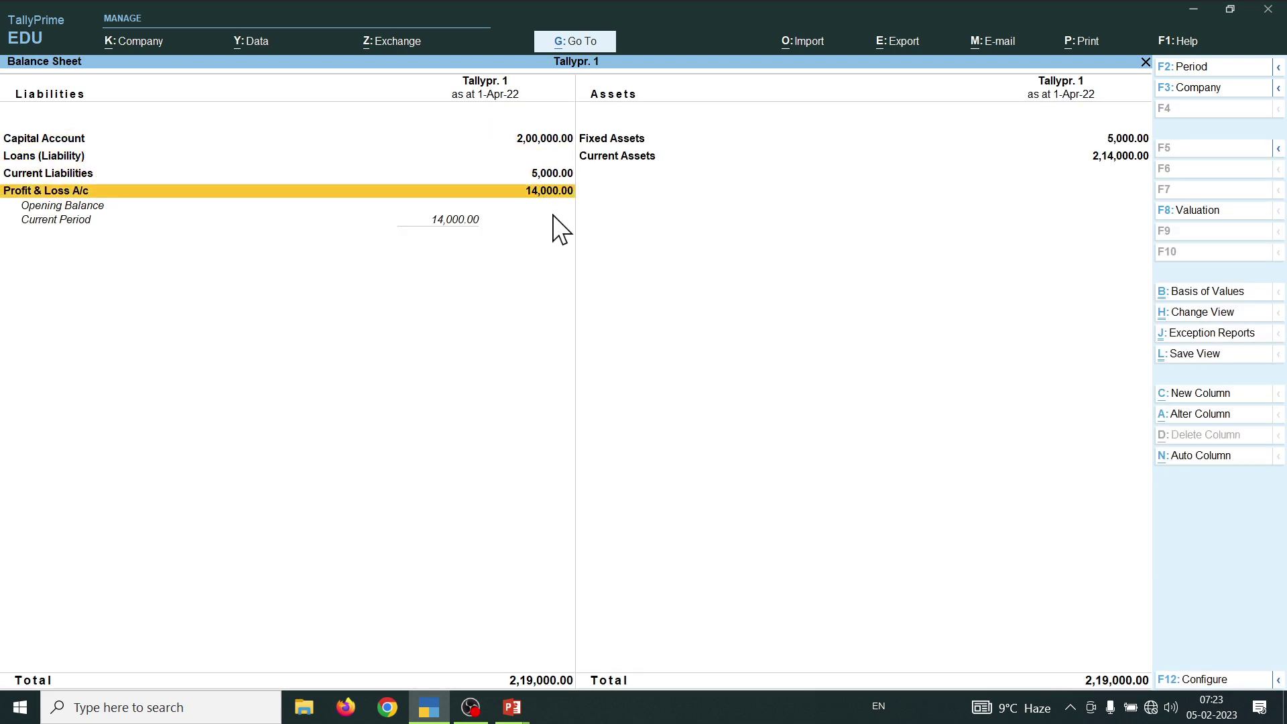
{"action": "key", "text": "alt+F5"}
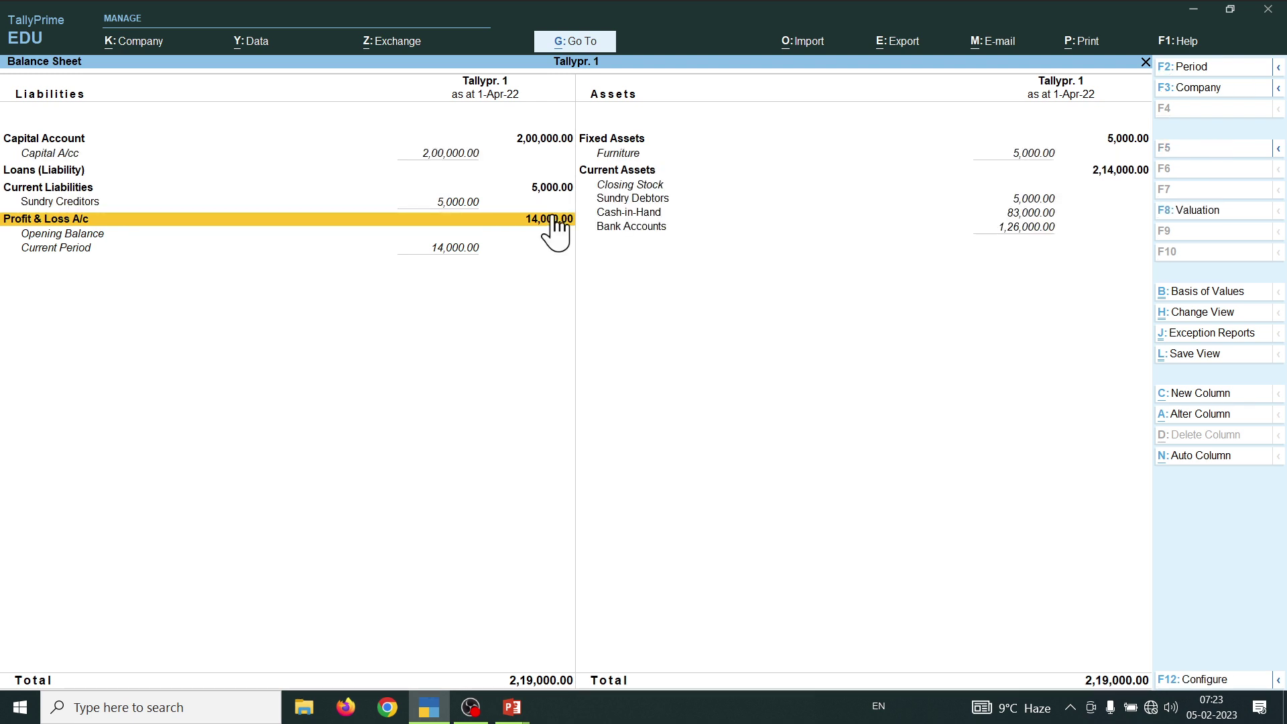
{"action": "key", "text": "Right"}
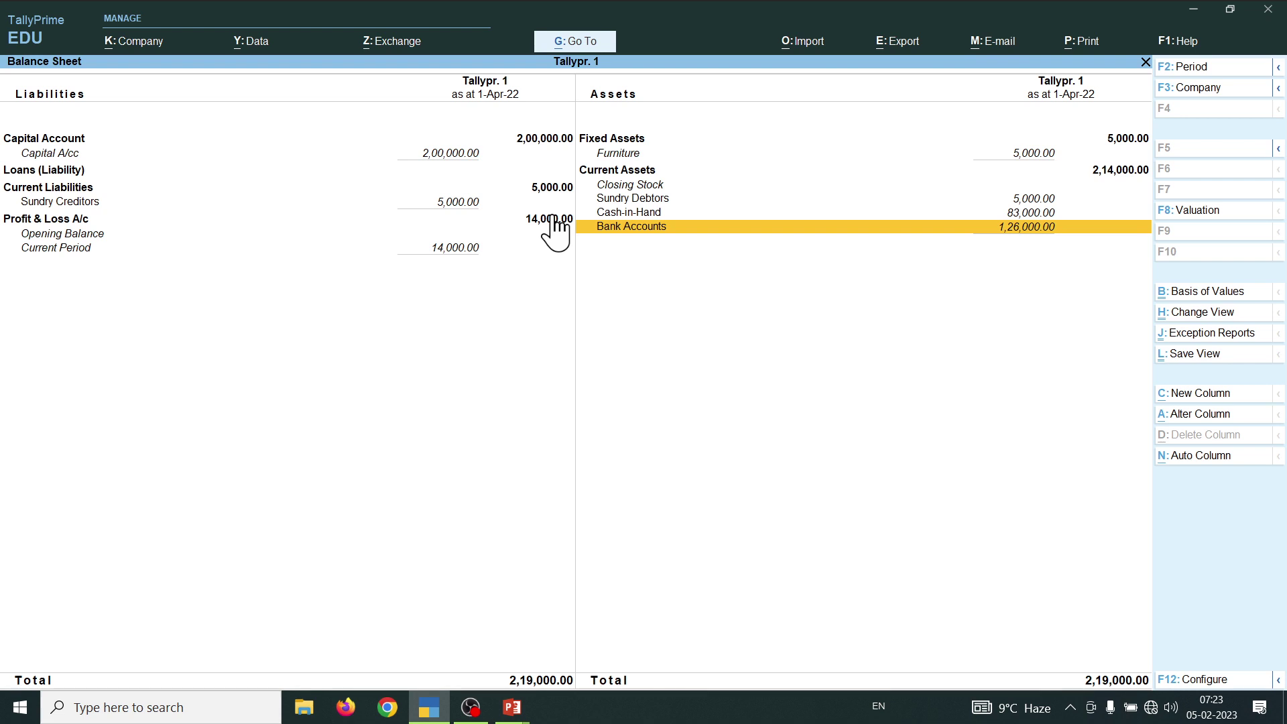
{"action": "key", "text": "Left"}
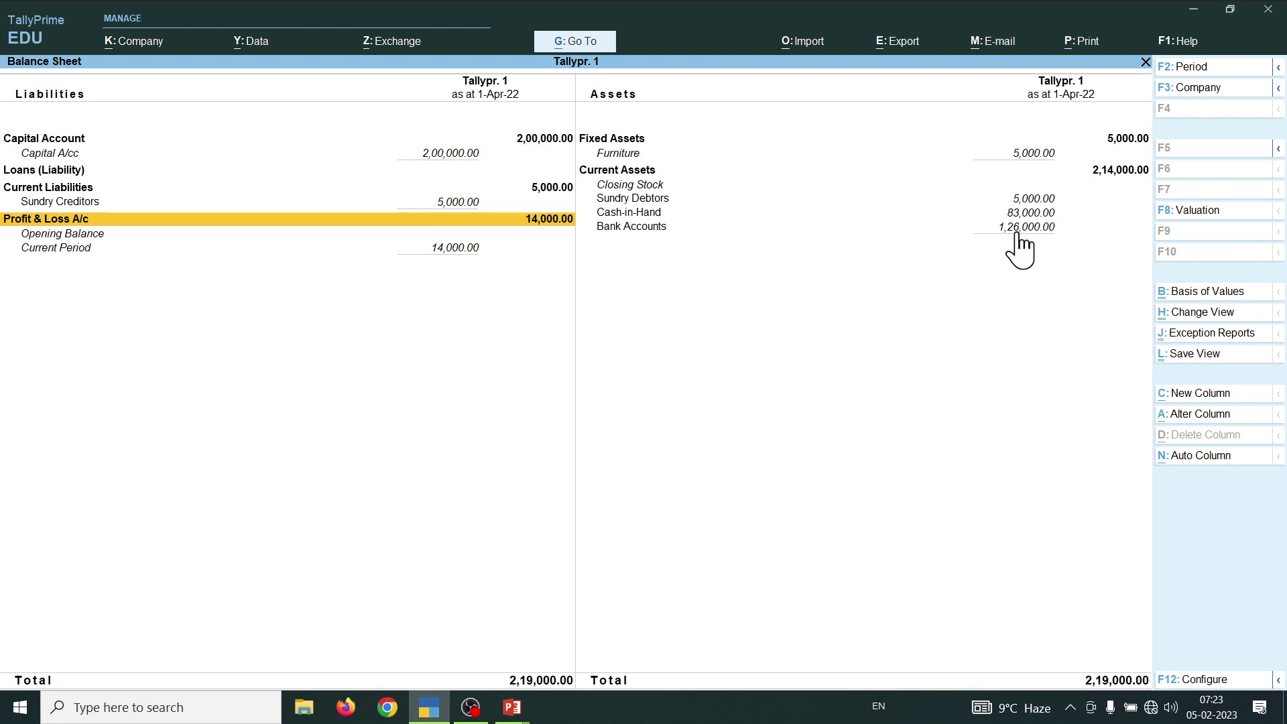
{"action": "key", "text": "Escape"}
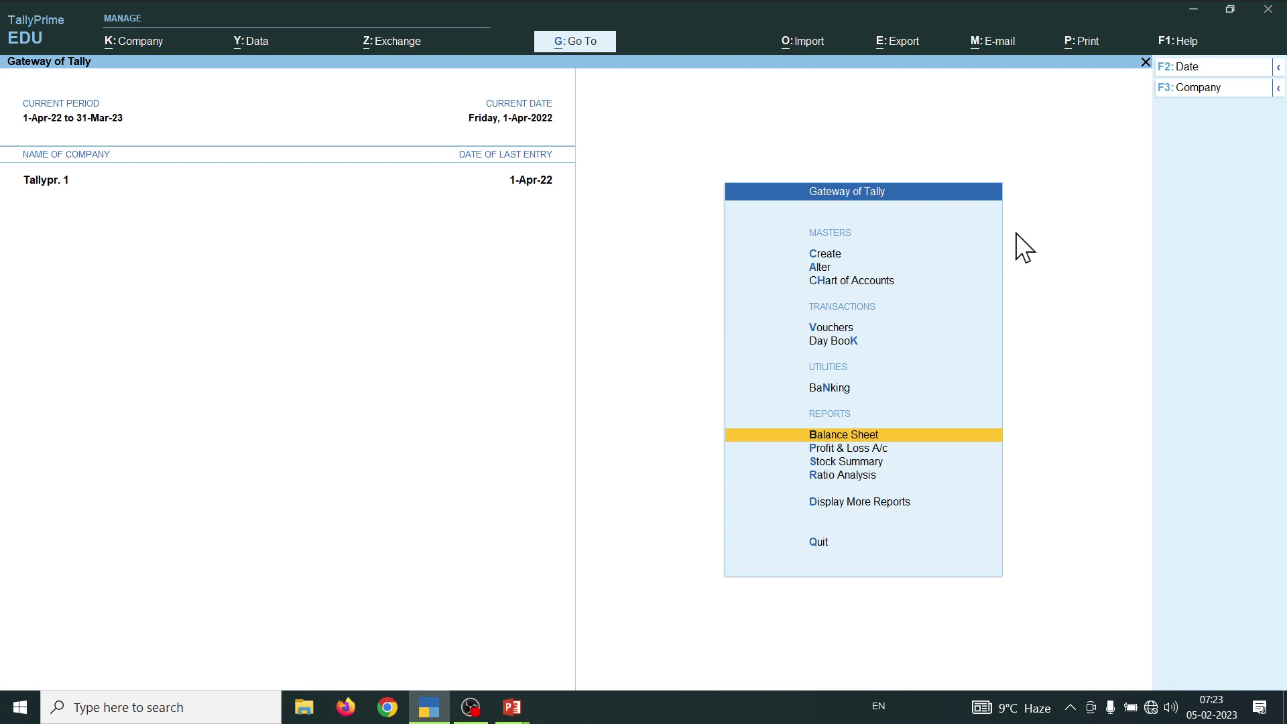
- Start a new Payment voucher No. 3 and switch to the transactions 7–13 slide
{"action": "key", "text": "v"}
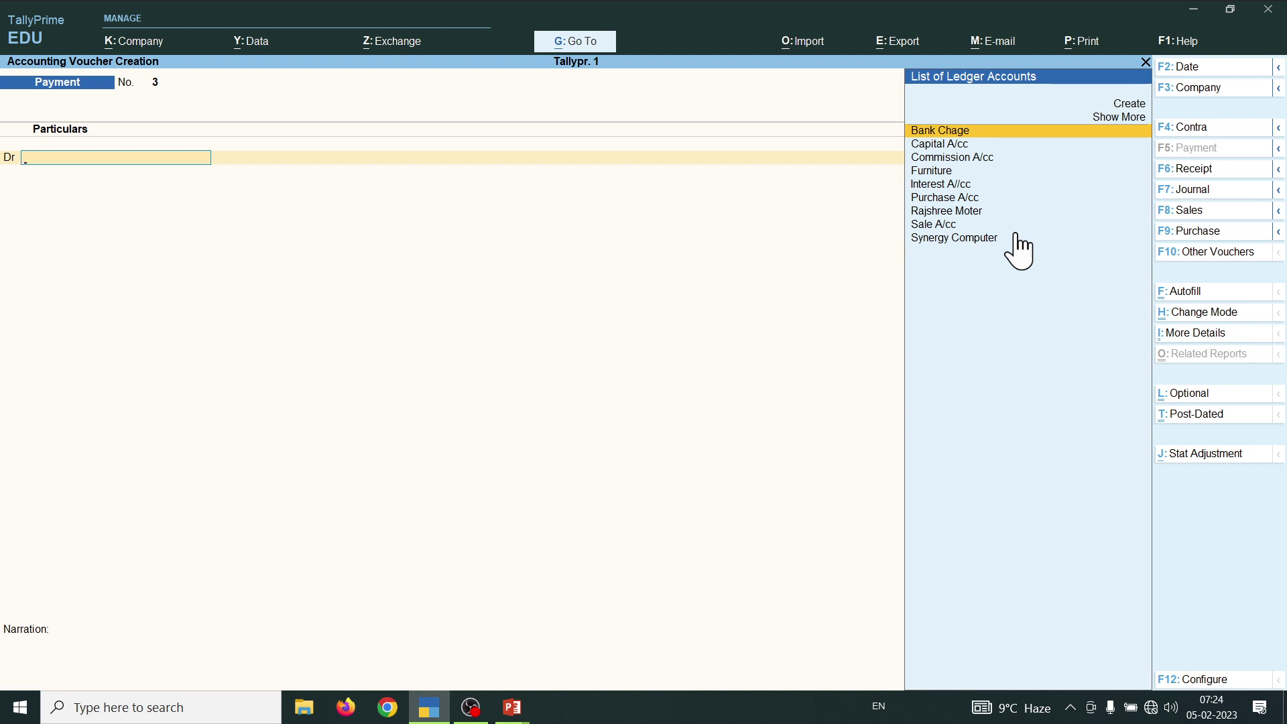
{"action": "key", "text": "alt+Tab"}
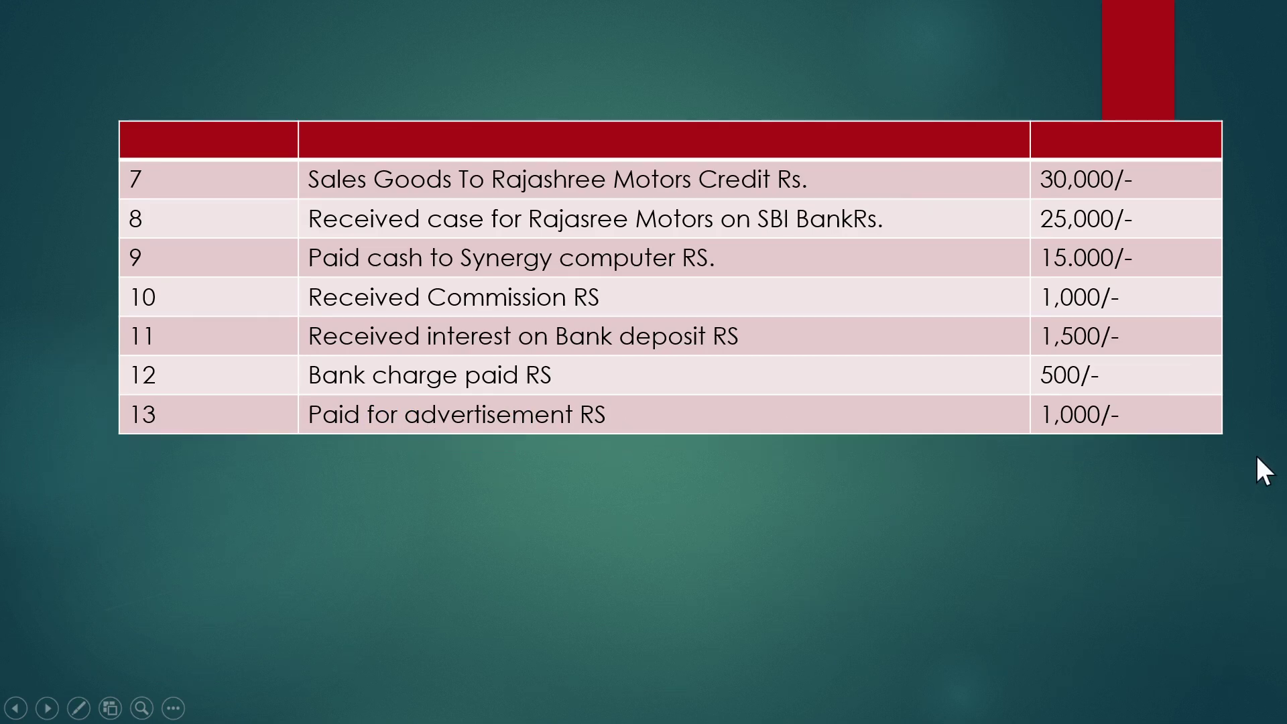
- Switch from the PowerPoint slide back to TallyPrime's Payment voucher No. 3
{"action": "key", "text": "alt+Tab"}
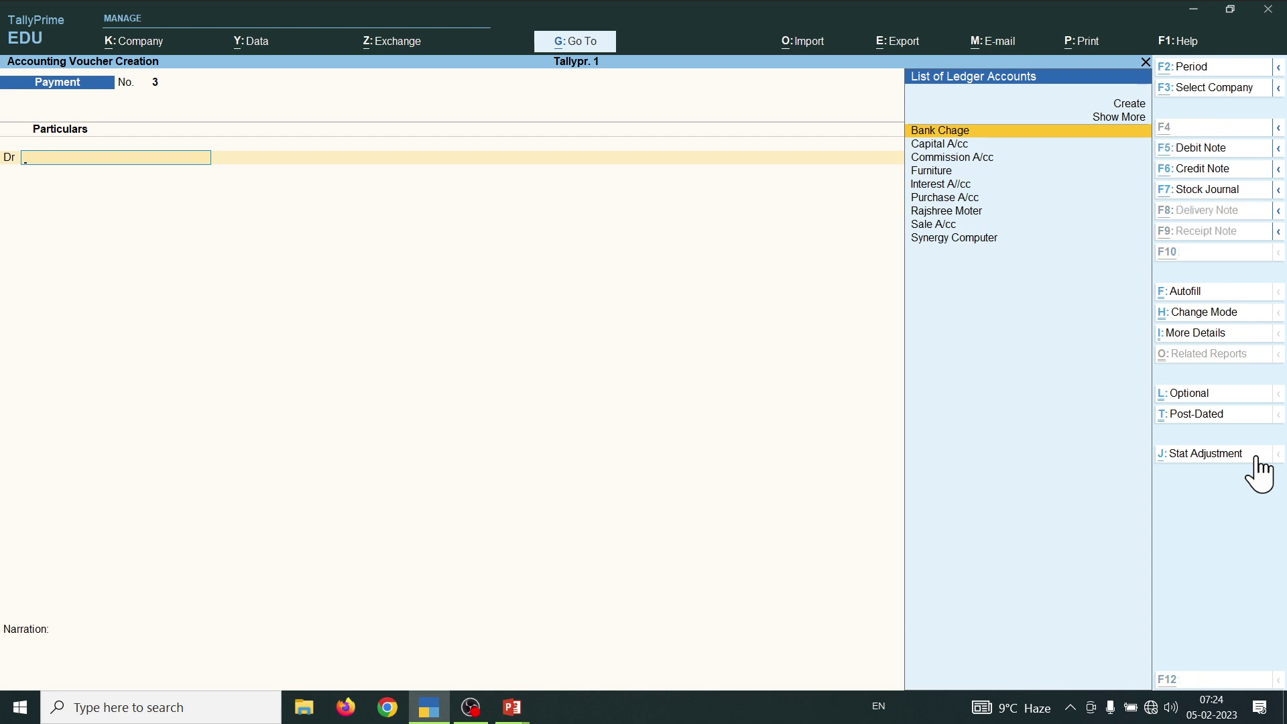
- Create the ledger 'Advertisement Expences' under Indirect Expenses for the debit line
{"action": "key", "text": "alt+c"}
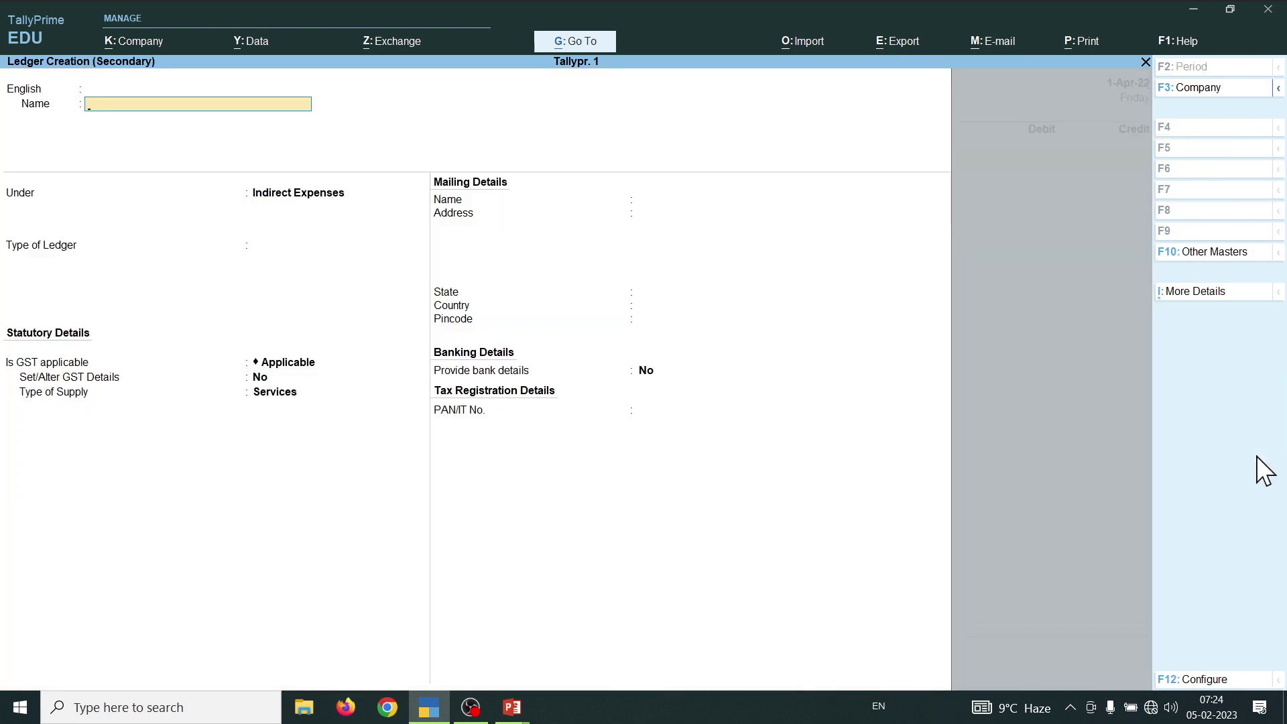
{"action": "type", "text": "Advertisement e"}
{"action": "key", "text": "BackSpace"}
{"action": "type", "text": "ent Expe"}
{"action": "key", "text": "Return"}
{"action": "key", "text": "Return"}
{"action": "key", "text": "Return"}
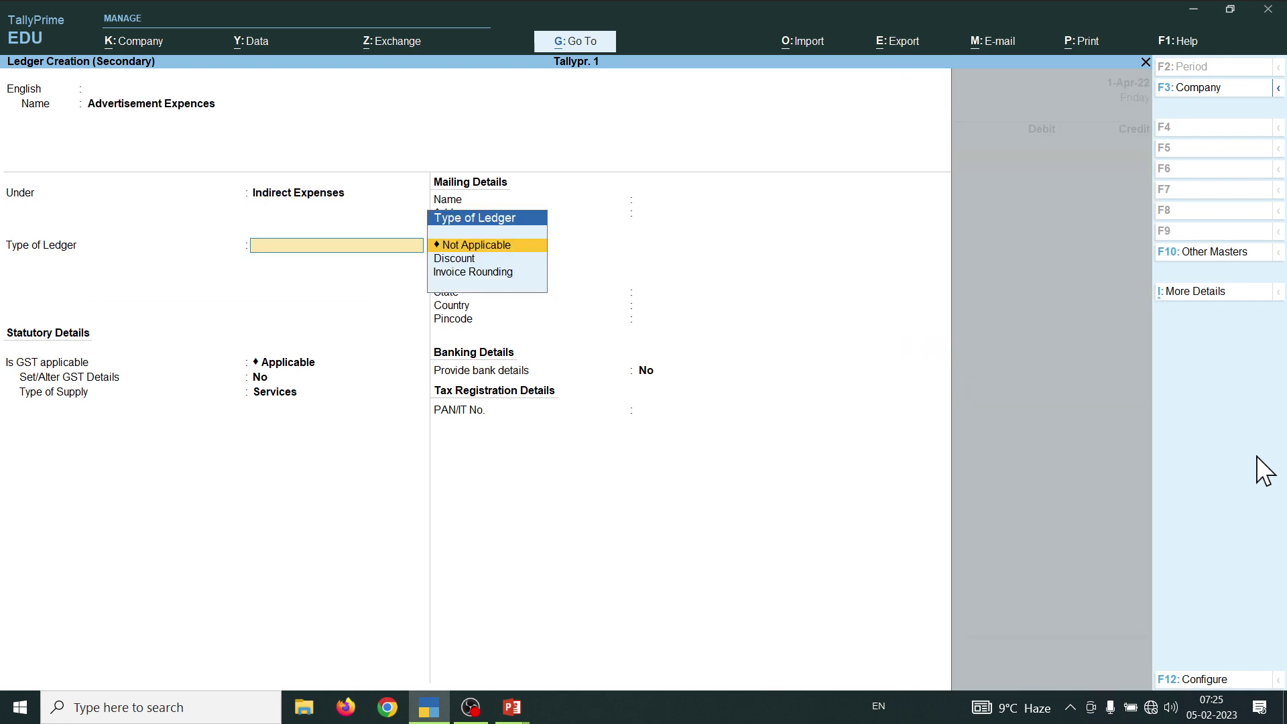
{"action": "key", "text": "ctrl+a"}
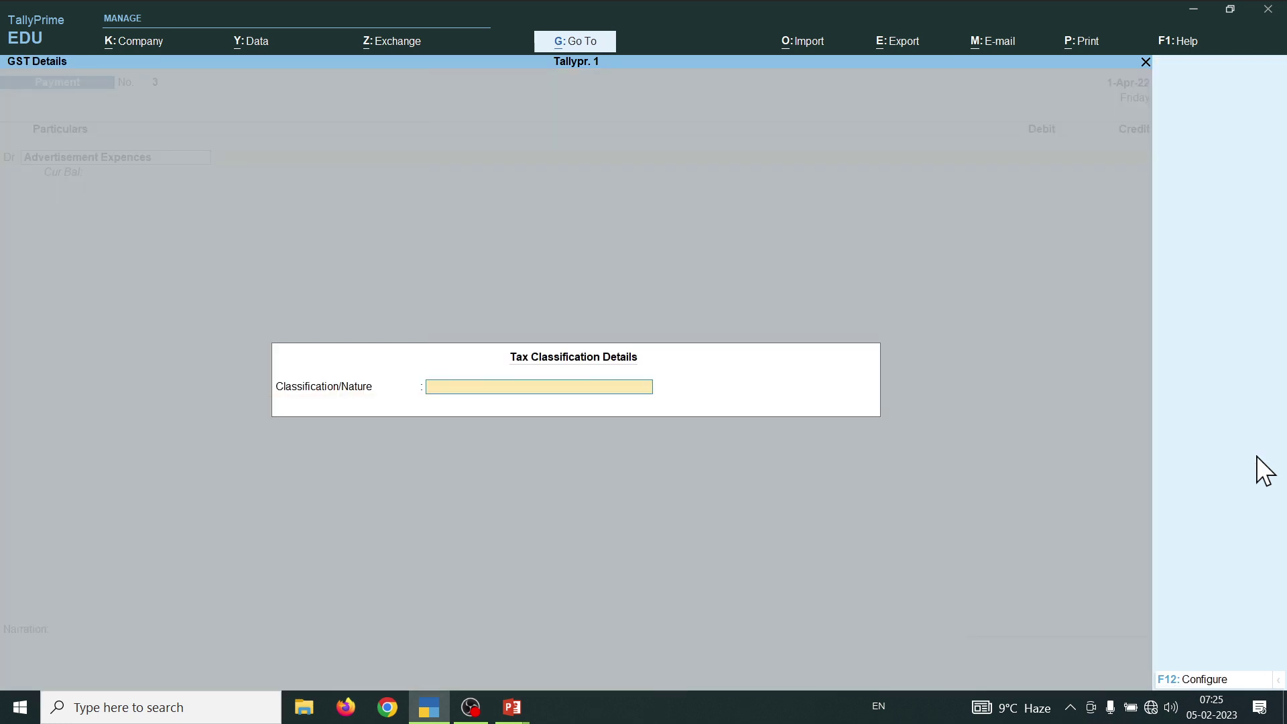
{"action": "key", "text": "Return"}
- Debit Advertisement Expences 1,000, credit Cash 1,000, and save Payment voucher No. 3
{"action": "type", "text": "1000"}
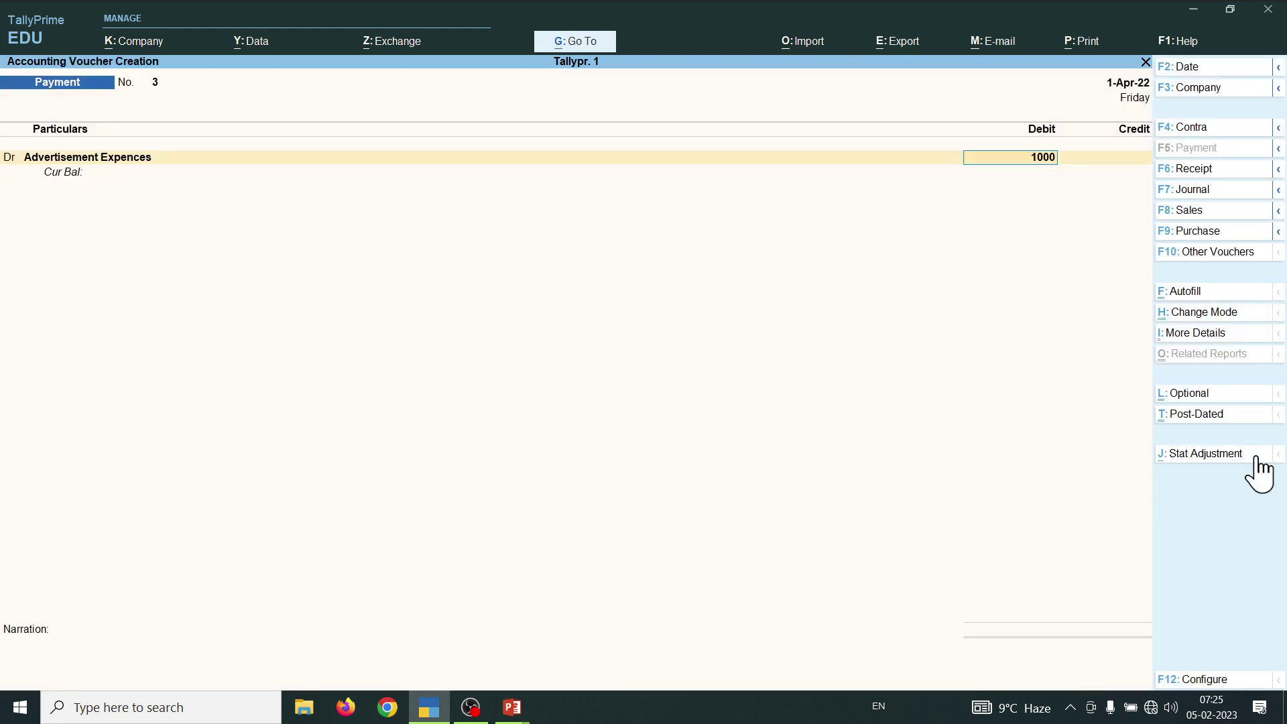
{"action": "key", "text": "Return"}
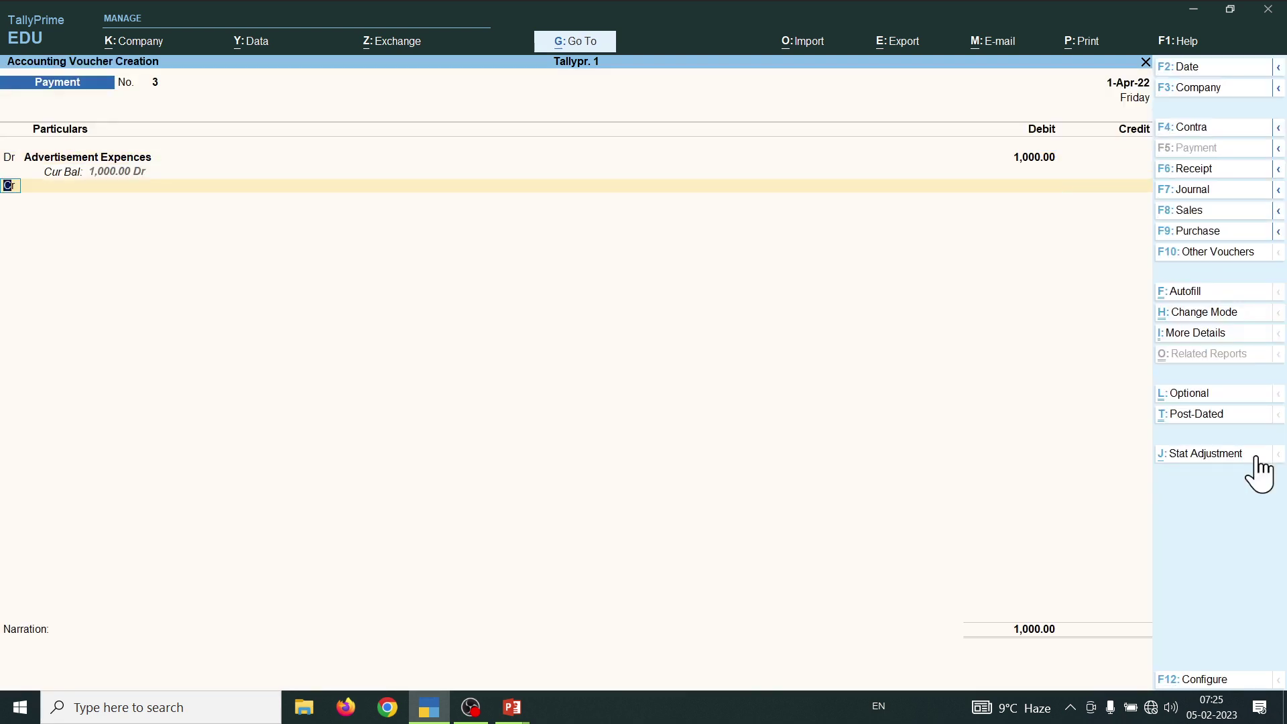
{"action": "key", "text": "Return"}
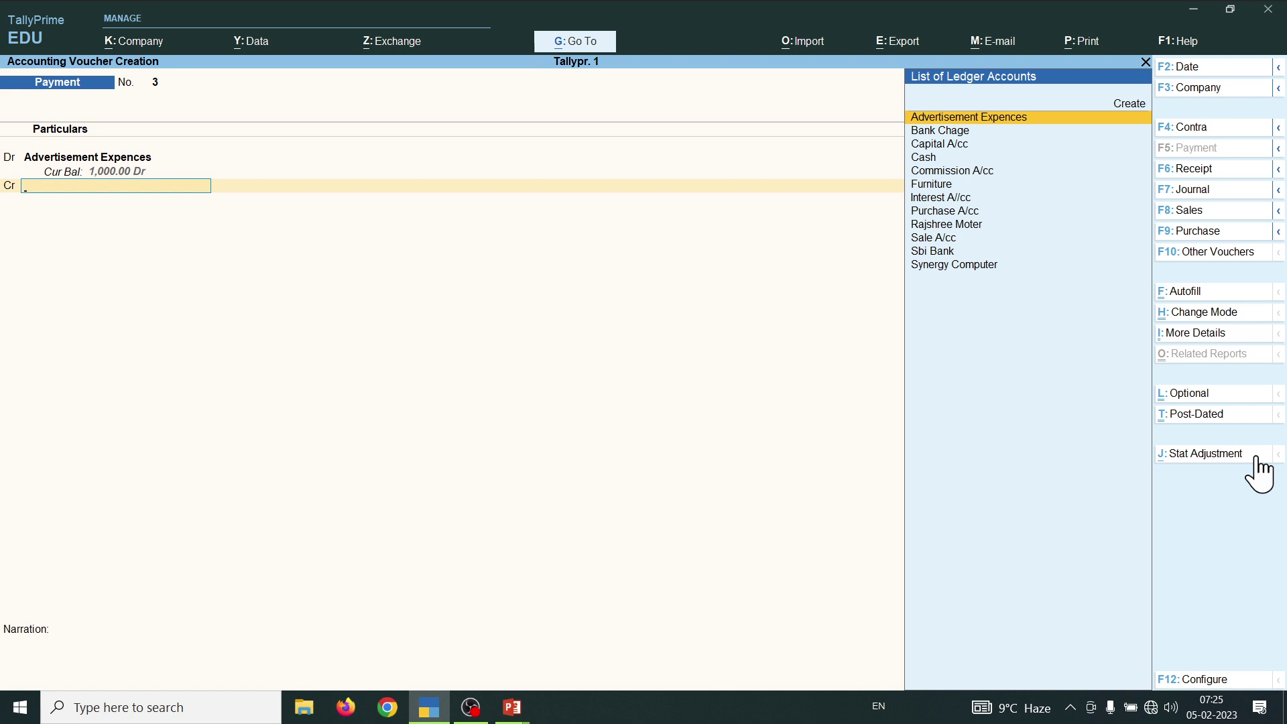
{"action": "type", "text": "C"}
{"action": "key", "text": "Down"}
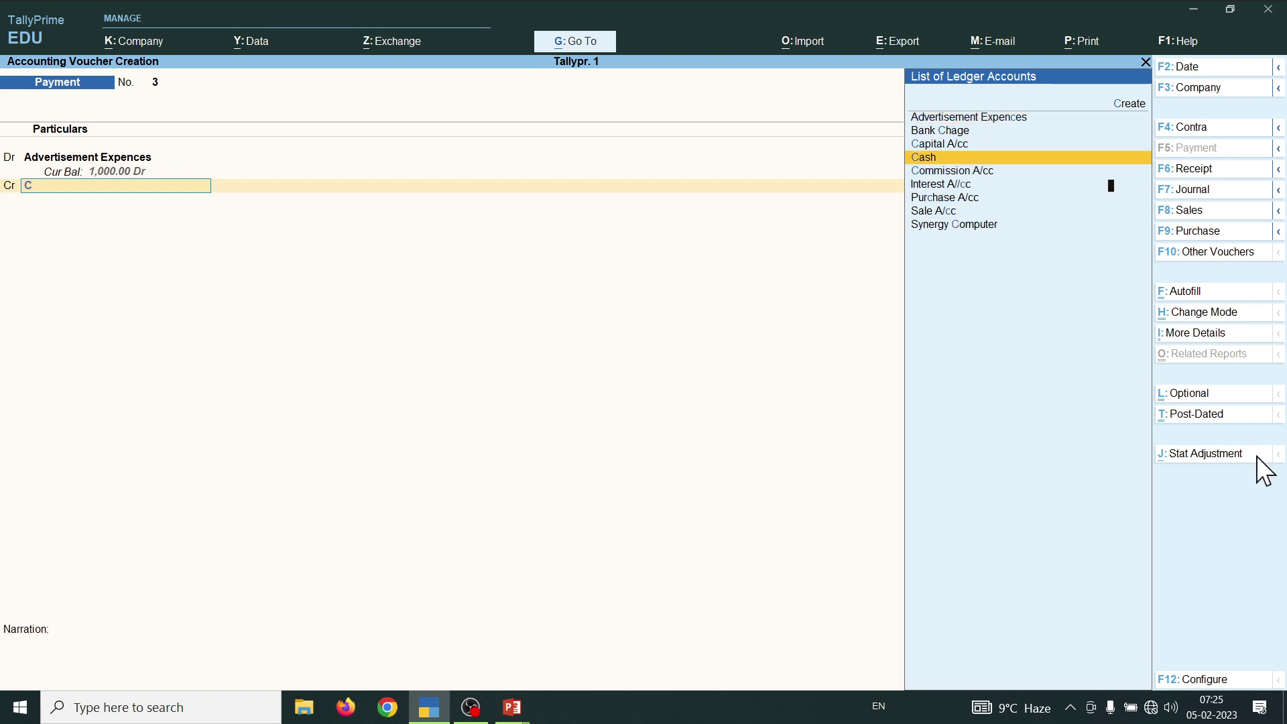
{"action": "key", "text": "Return"}
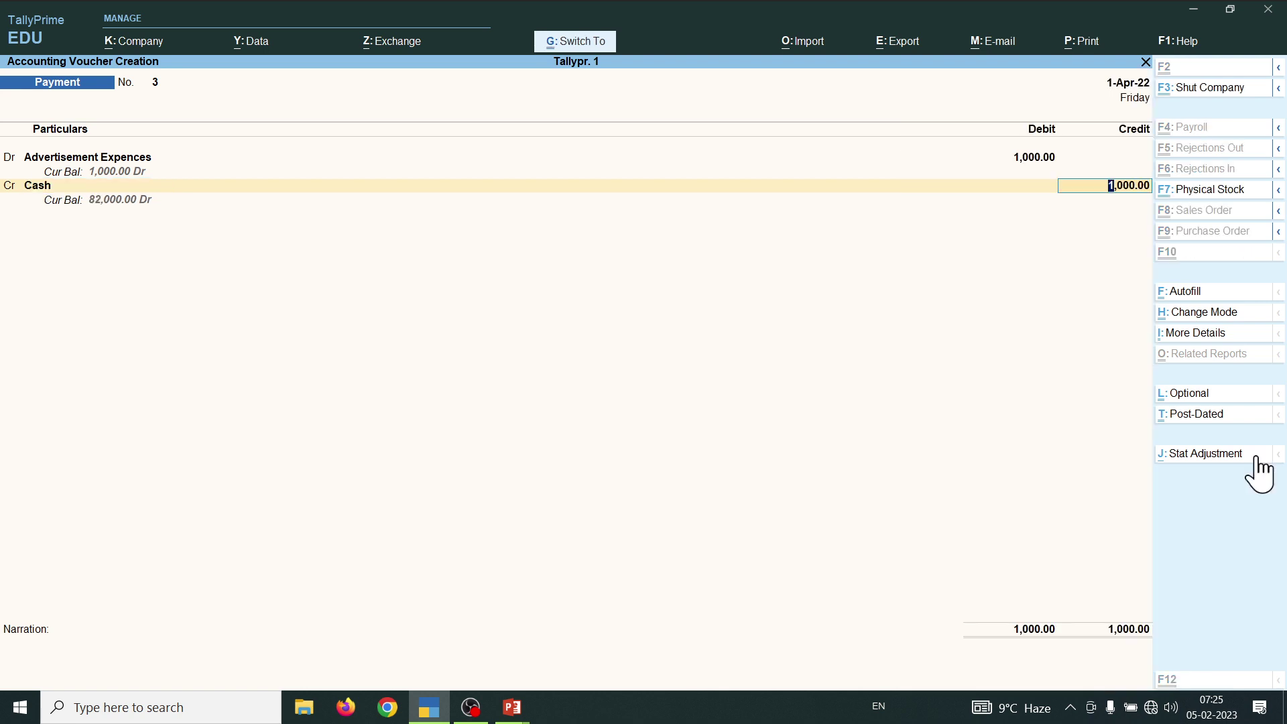
{"action": "key", "text": "ctrl+a"}
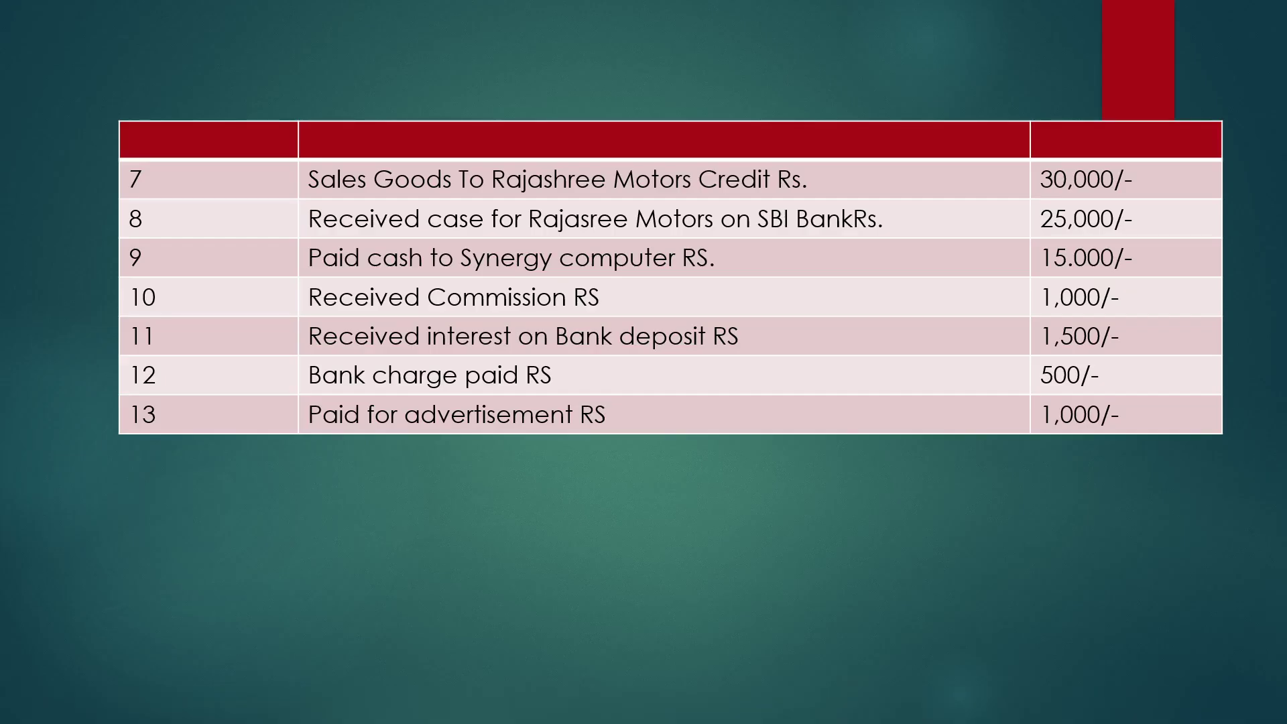
- Advance the slideshow to transactions 14–18 (Total Value 2,13,000) and return to TallyPrime
{"action": "key", "text": "Right"}
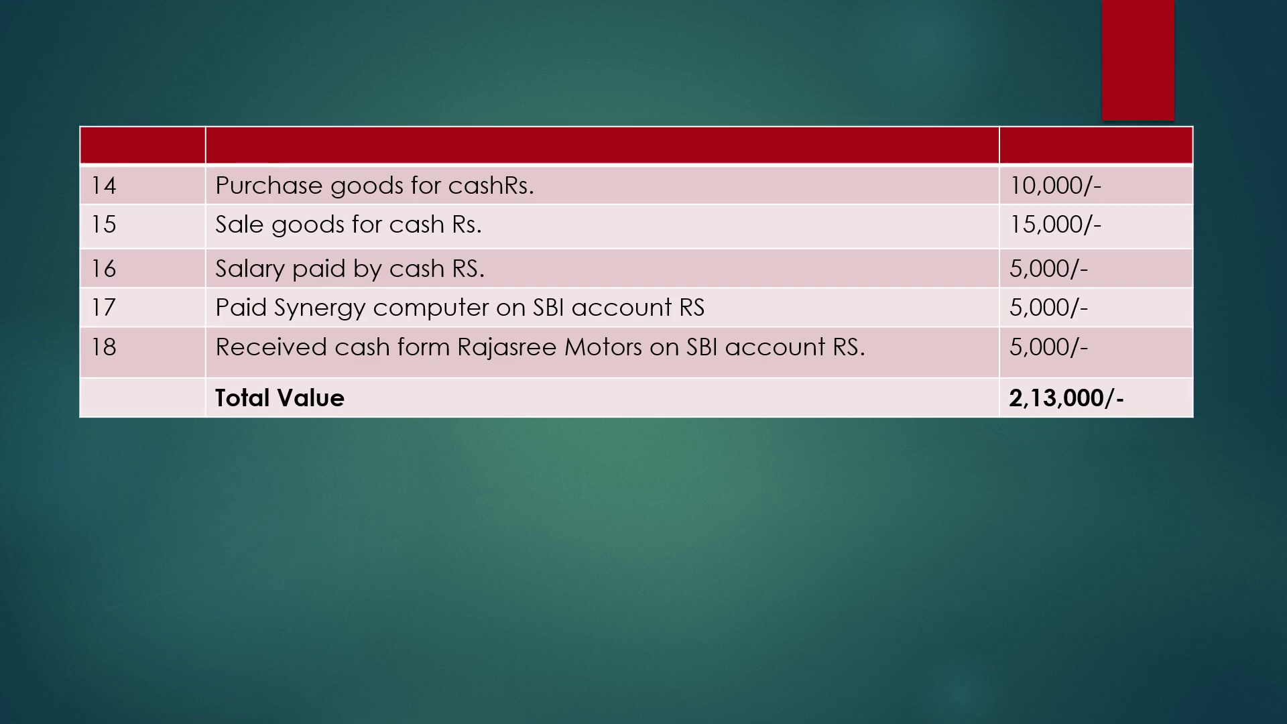
{"action": "key", "text": "alt+Tab"}
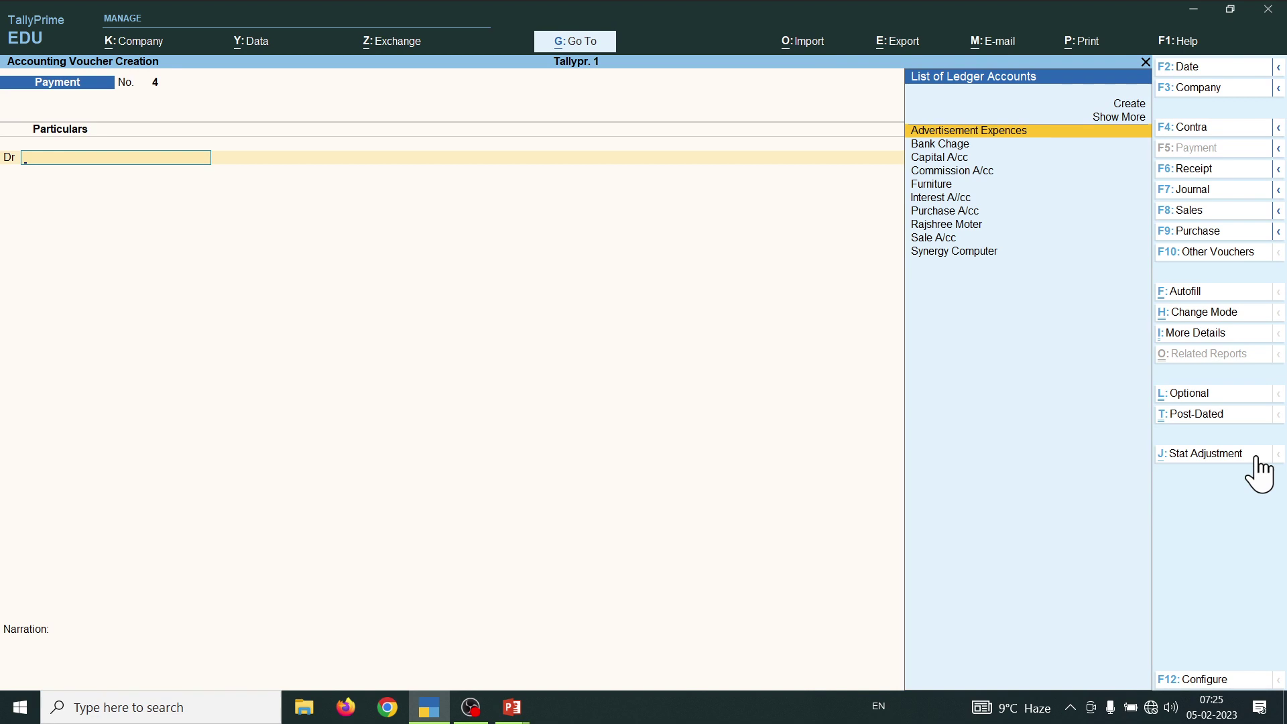
- Close the blank voucher and check the Balance Sheet now balances at 2,18,000.00
{"action": "key", "text": "Escape"}
{"action": "key", "text": "b"}
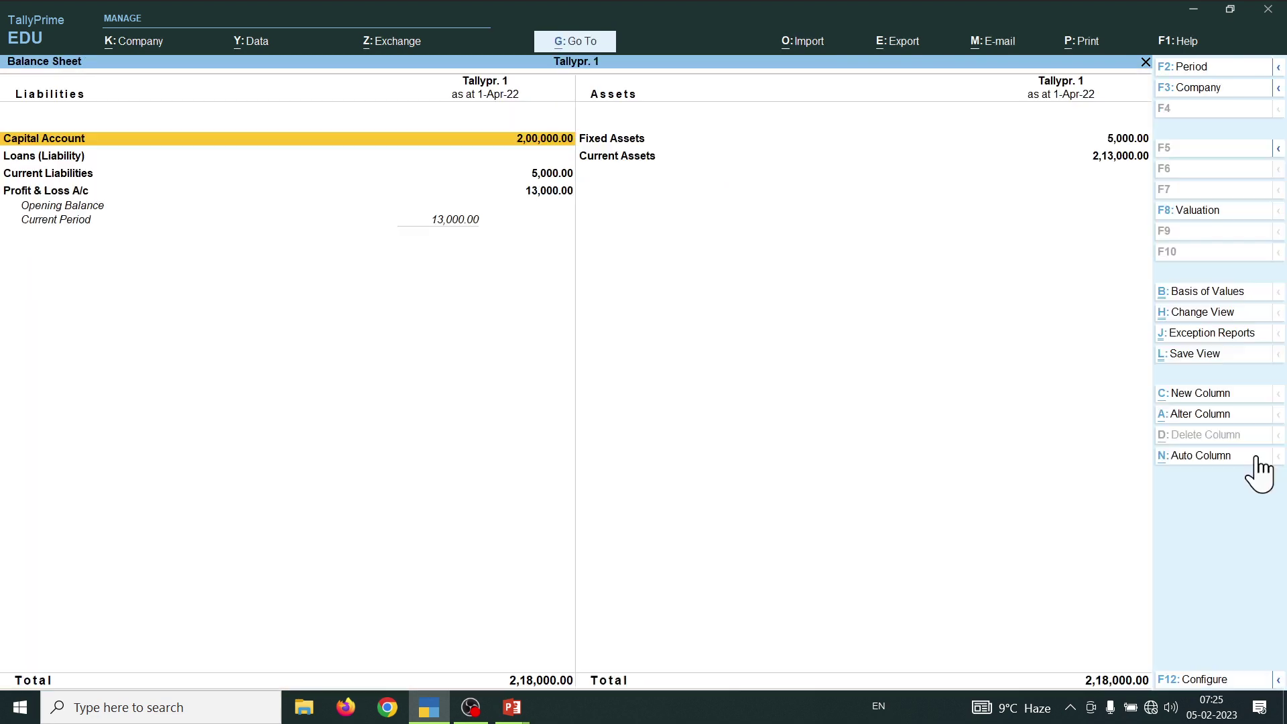
{"action": "key", "text": "Down"}
{"action": "key", "text": "Down"}
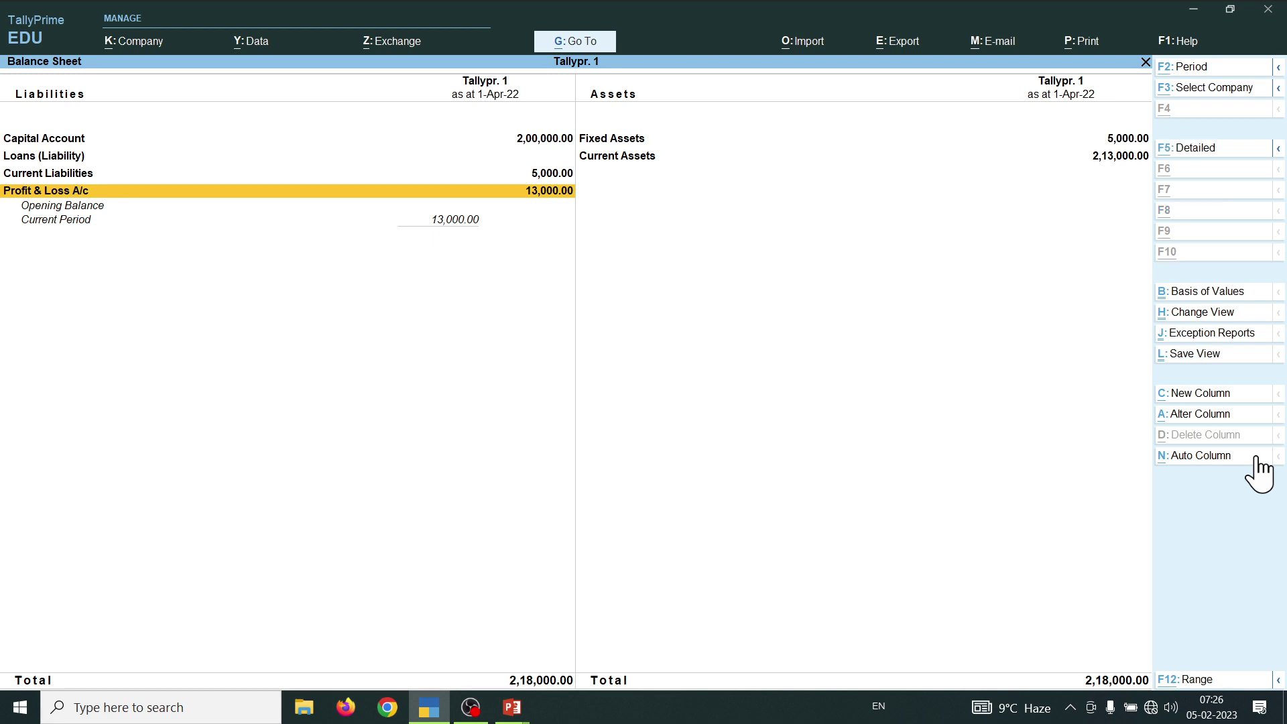
{"action": "key", "text": "Escape"}
{"action": "key", "text": "Up"}
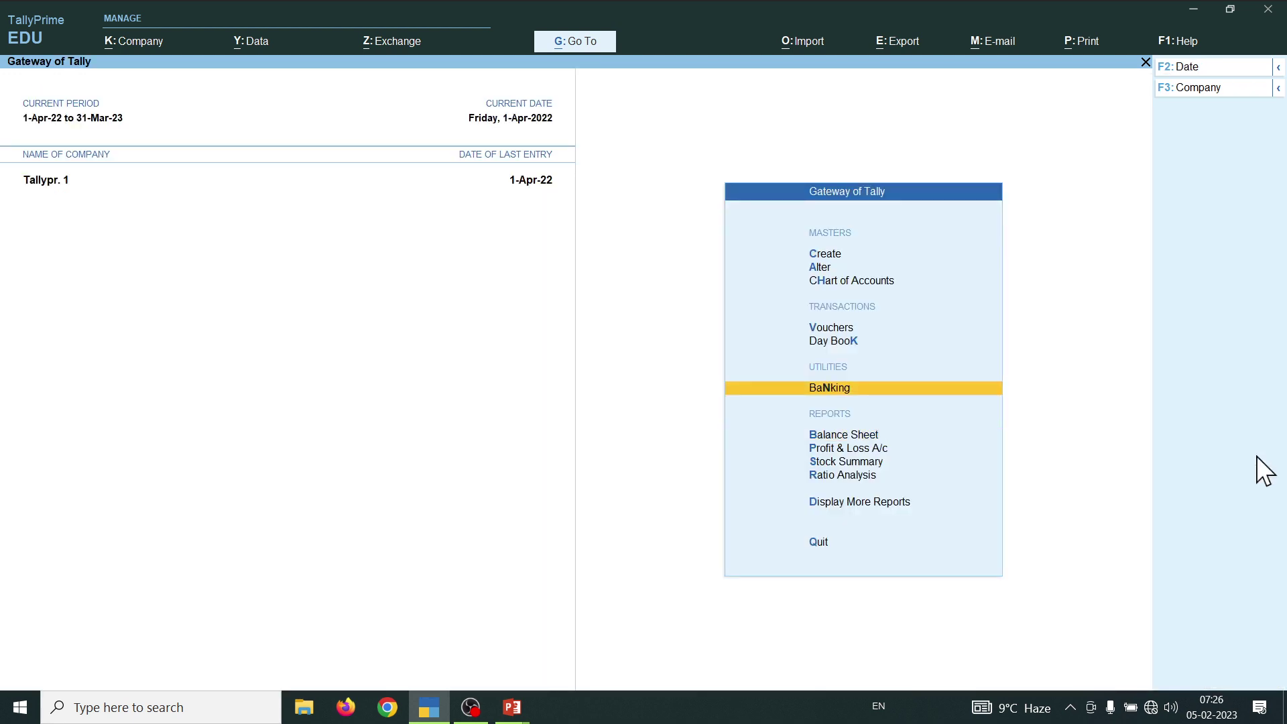
- Start a new Purchase voucher in As Voucher entry mode
{"action": "key", "text": "v"}
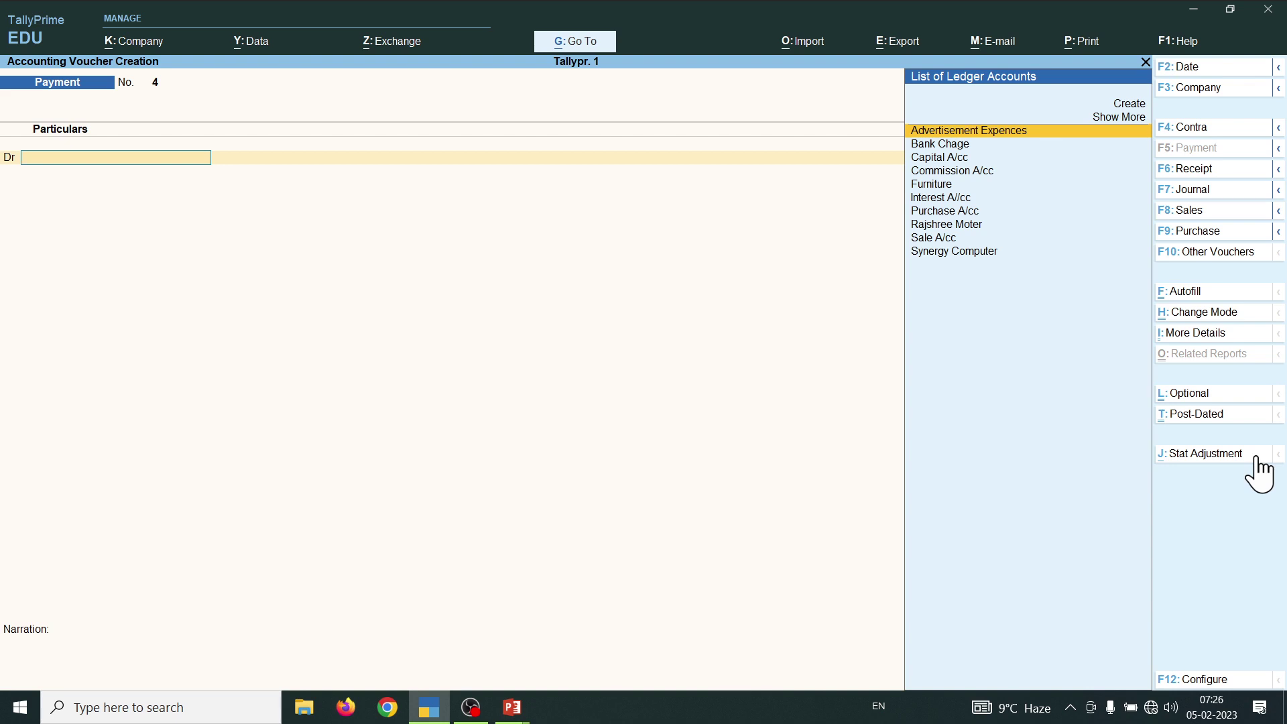
{"action": "key", "text": "F9"}
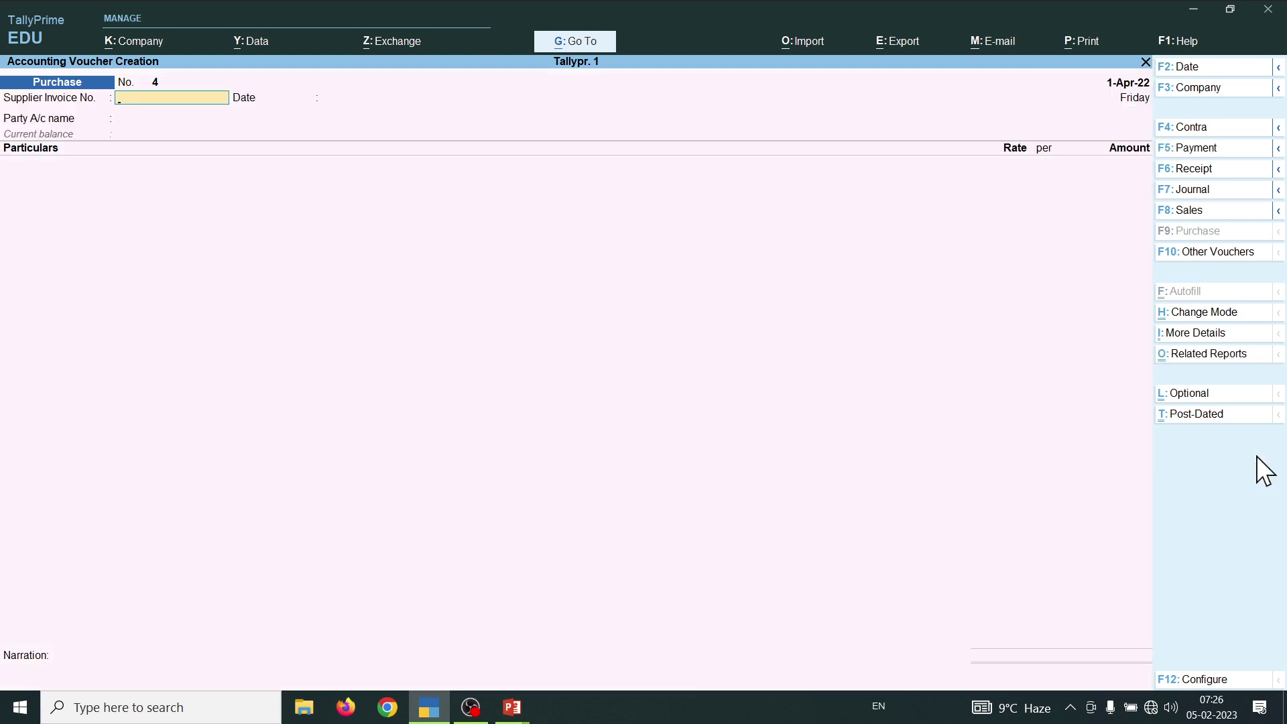
{"action": "key", "text": "ctrl"}
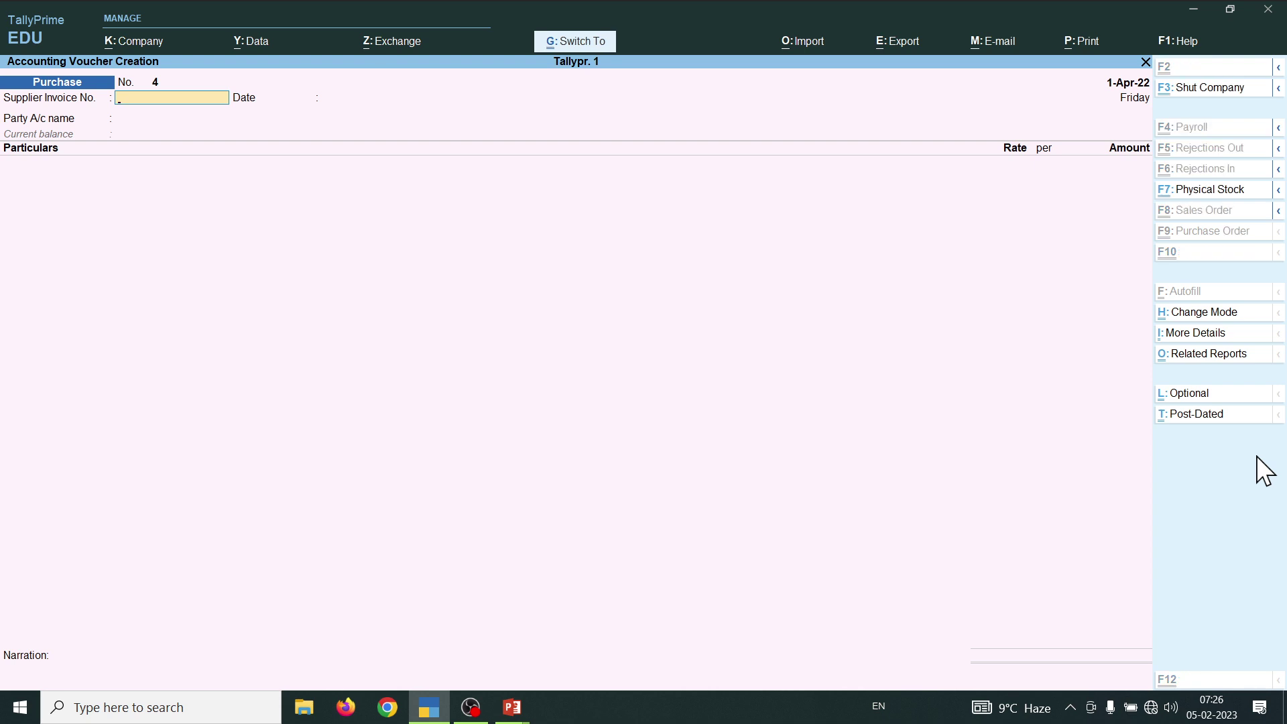
{"action": "key", "text": "ctrl+h"}
{"action": "key", "text": "Down"}
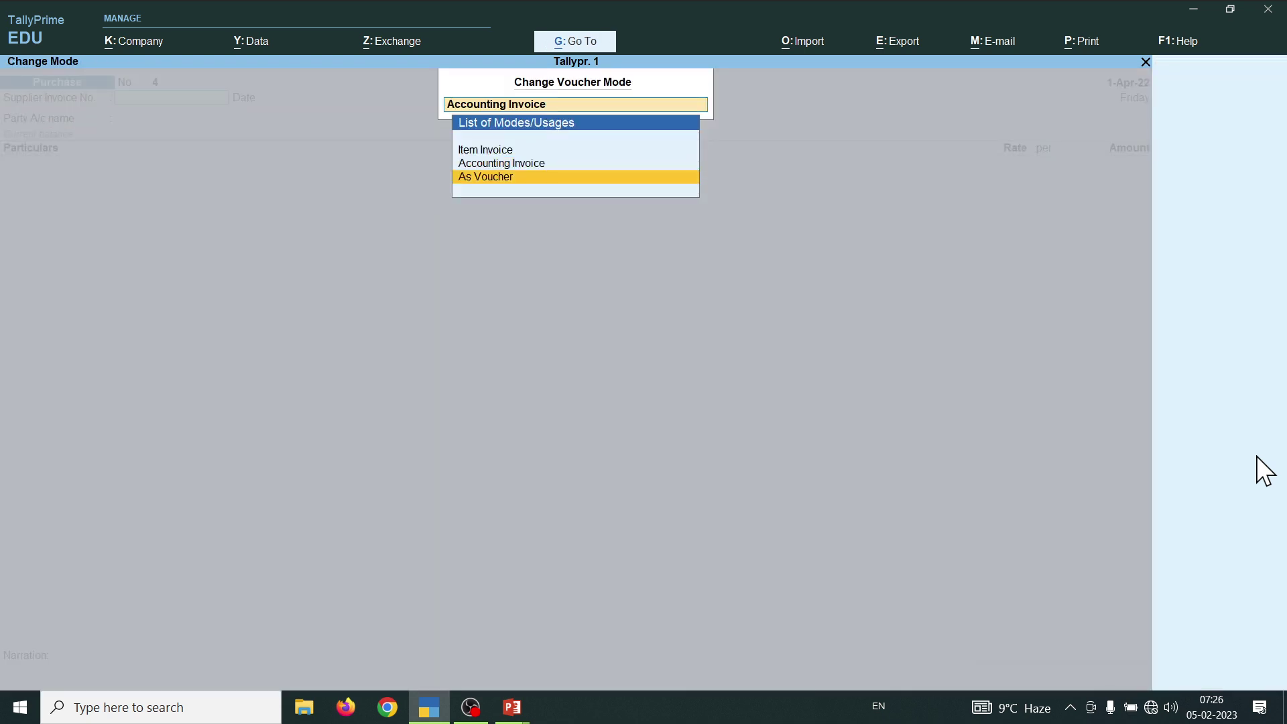
{"action": "key", "text": "Return"}
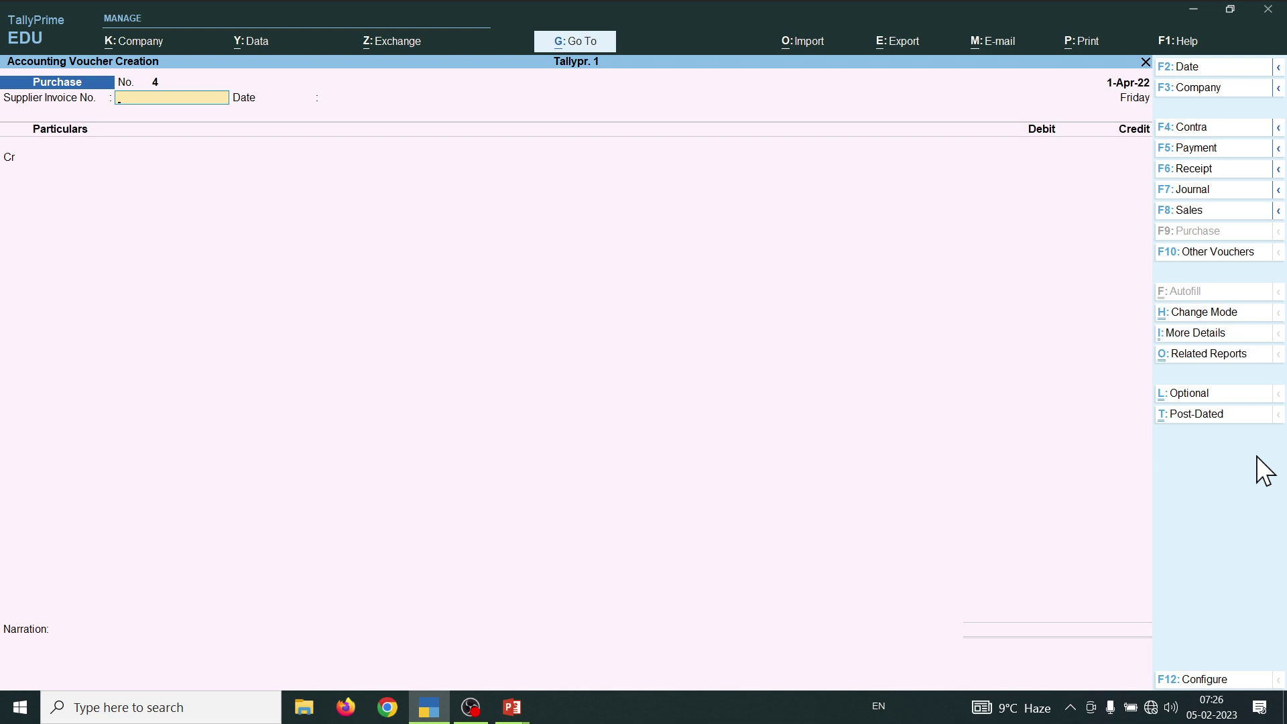
- Record purchase voucher No. 4: credit Cash 10,000, debit Purchase A/cc 10,000, and save
{"action": "key", "text": "Return"}
{"action": "key", "text": "Return"}
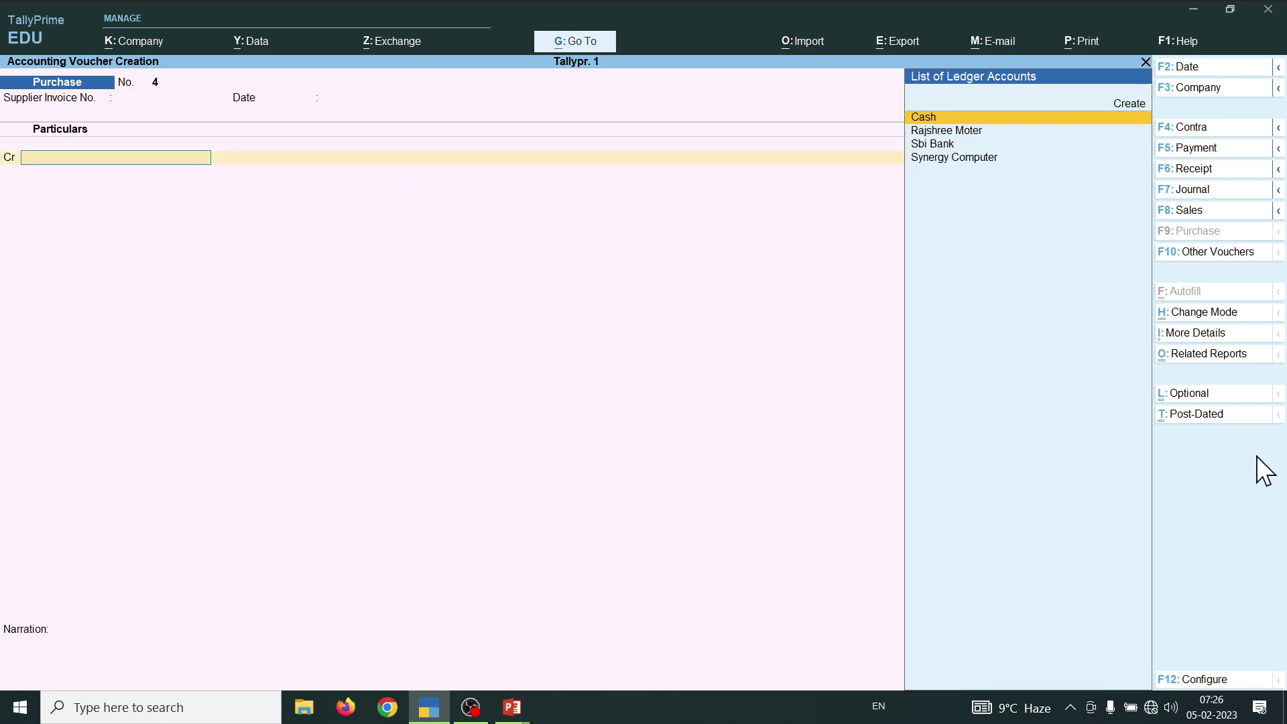
{"action": "key", "text": "Return"}
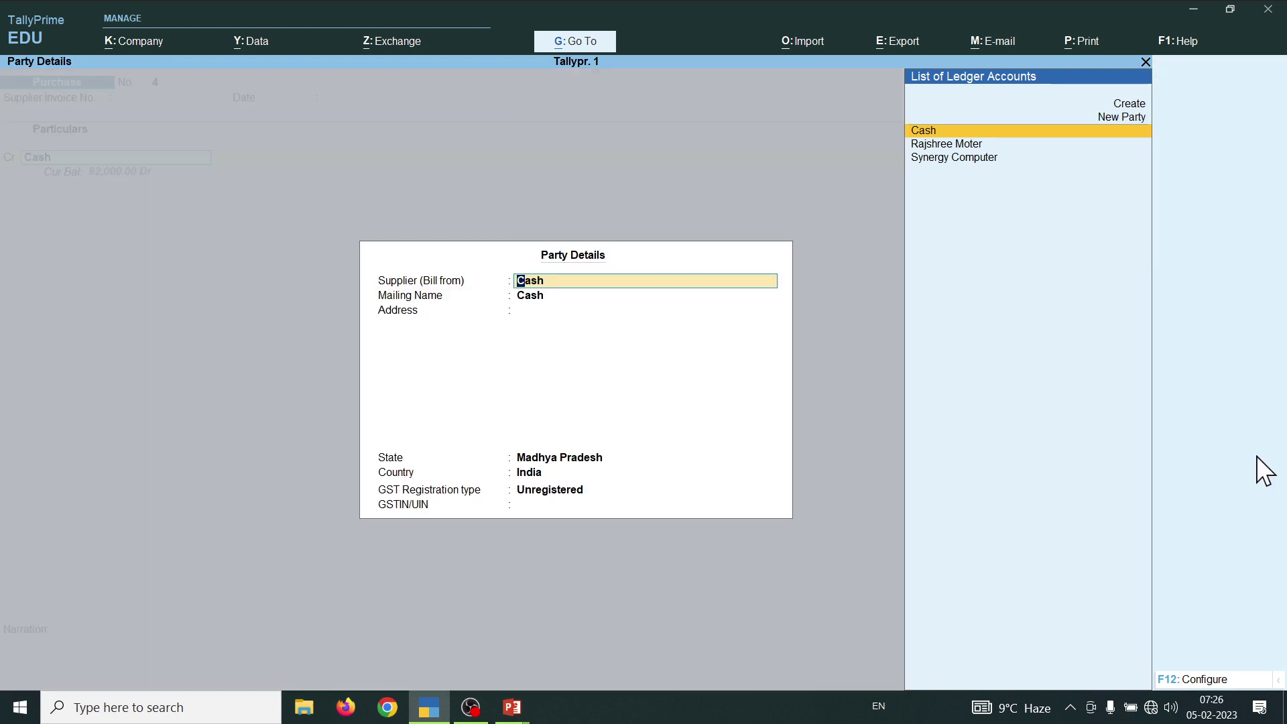
{"action": "key", "text": "ctrl+a"}
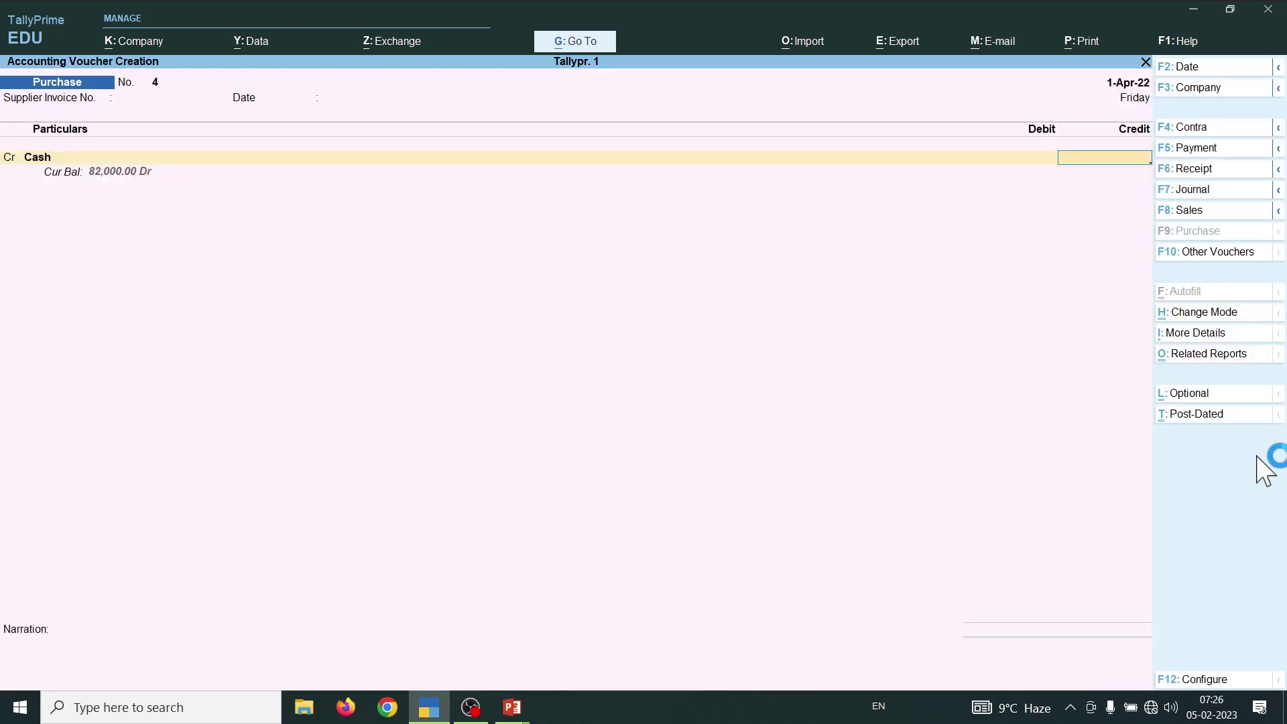
{"action": "type", "text": "10000"}
{"action": "key", "text": "Return"}
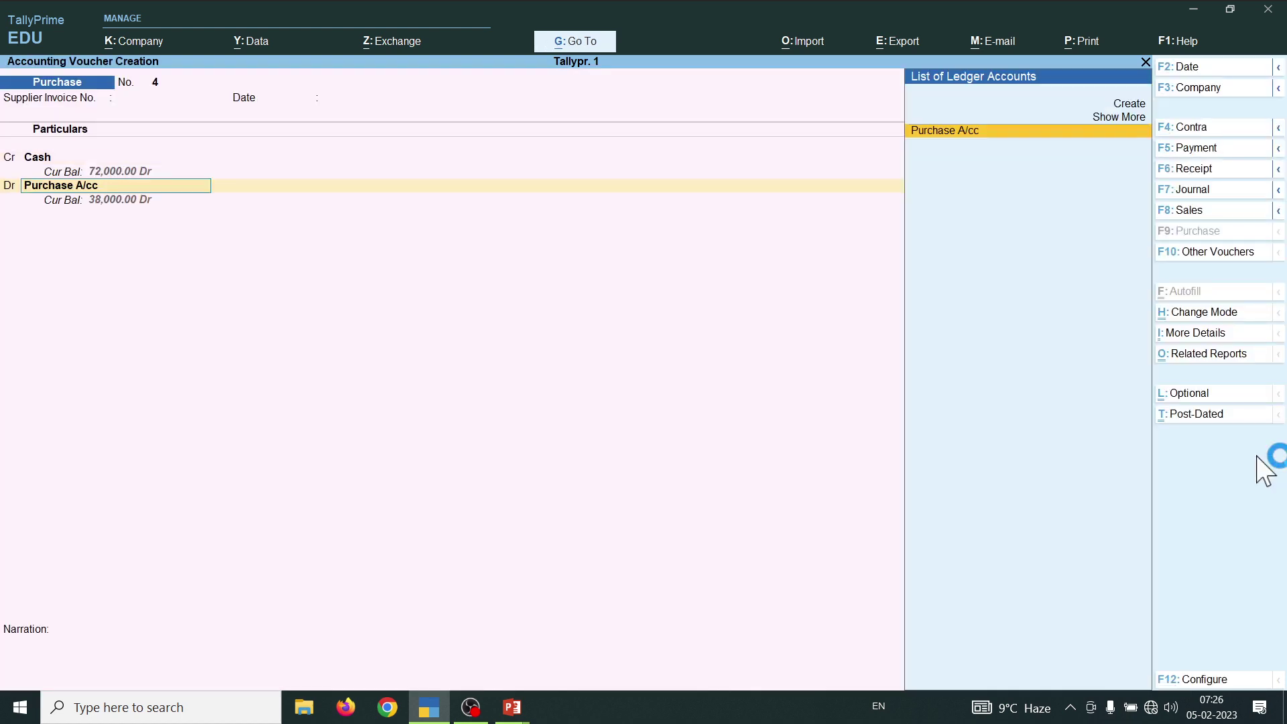
{"action": "key", "text": "Return"}
{"action": "key", "text": "Return"}
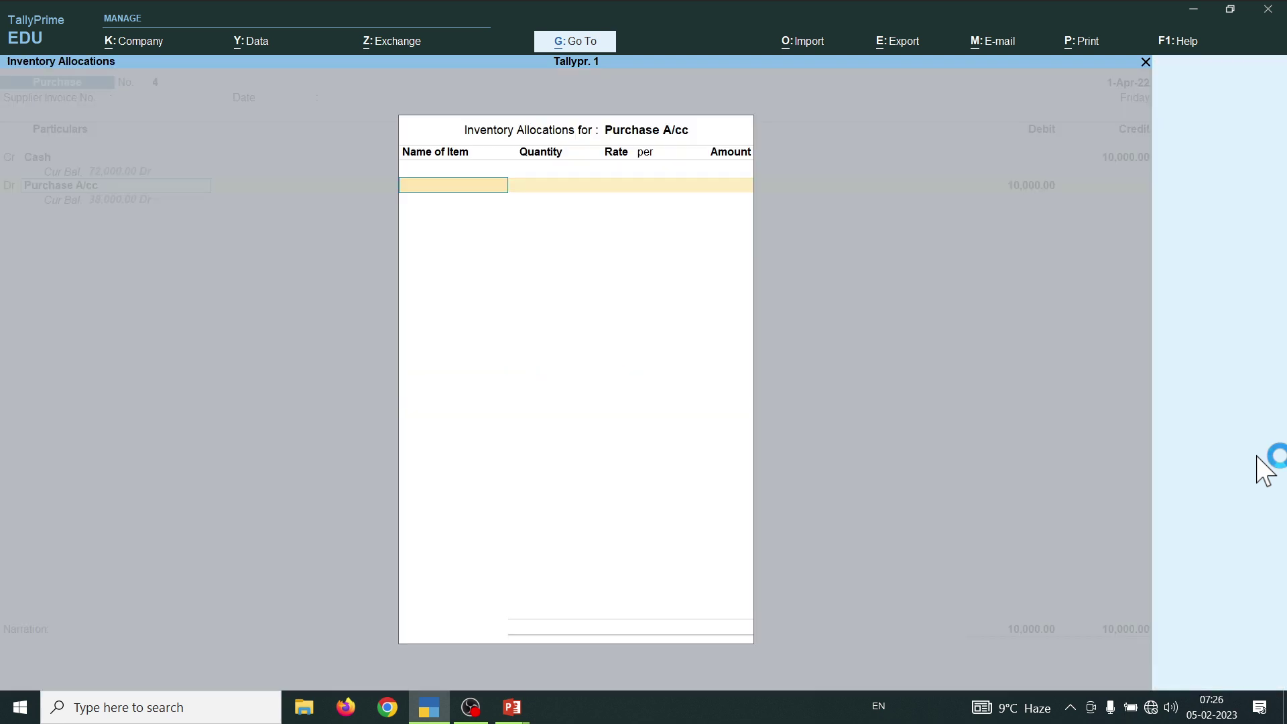
{"action": "key", "text": "Return"}
{"action": "key", "text": "Return"}
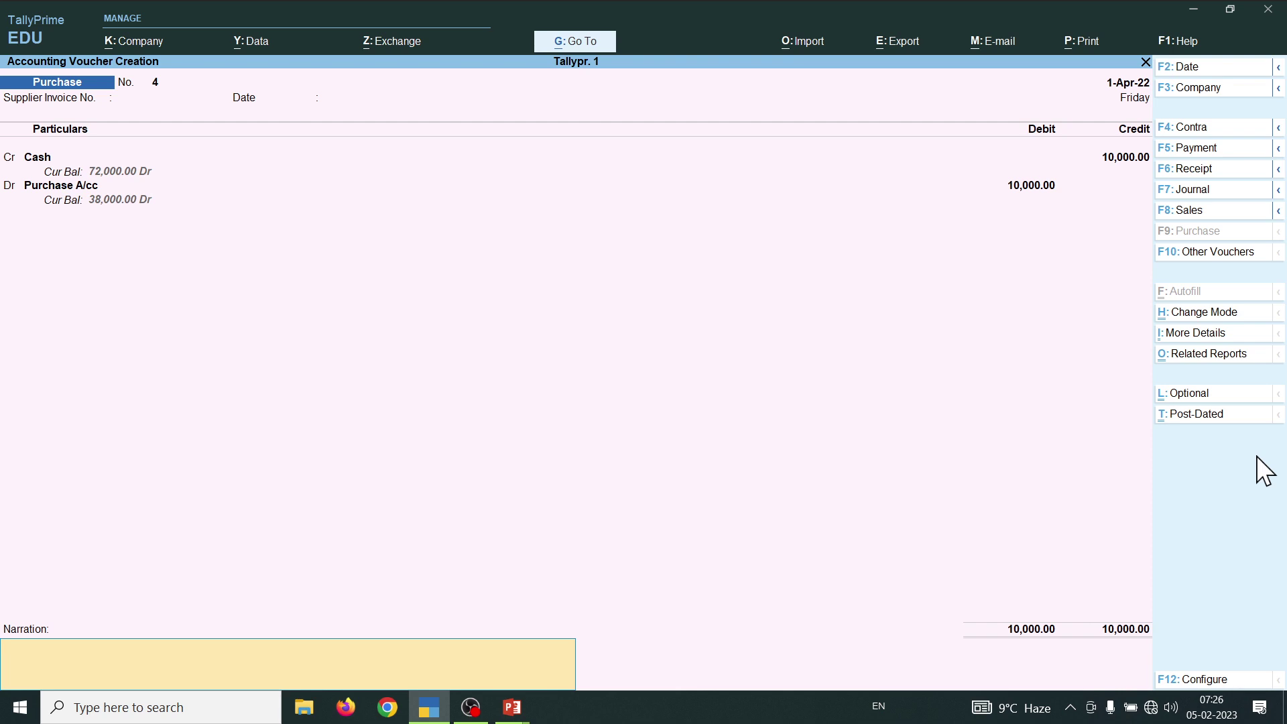
{"action": "key", "text": "Return"}
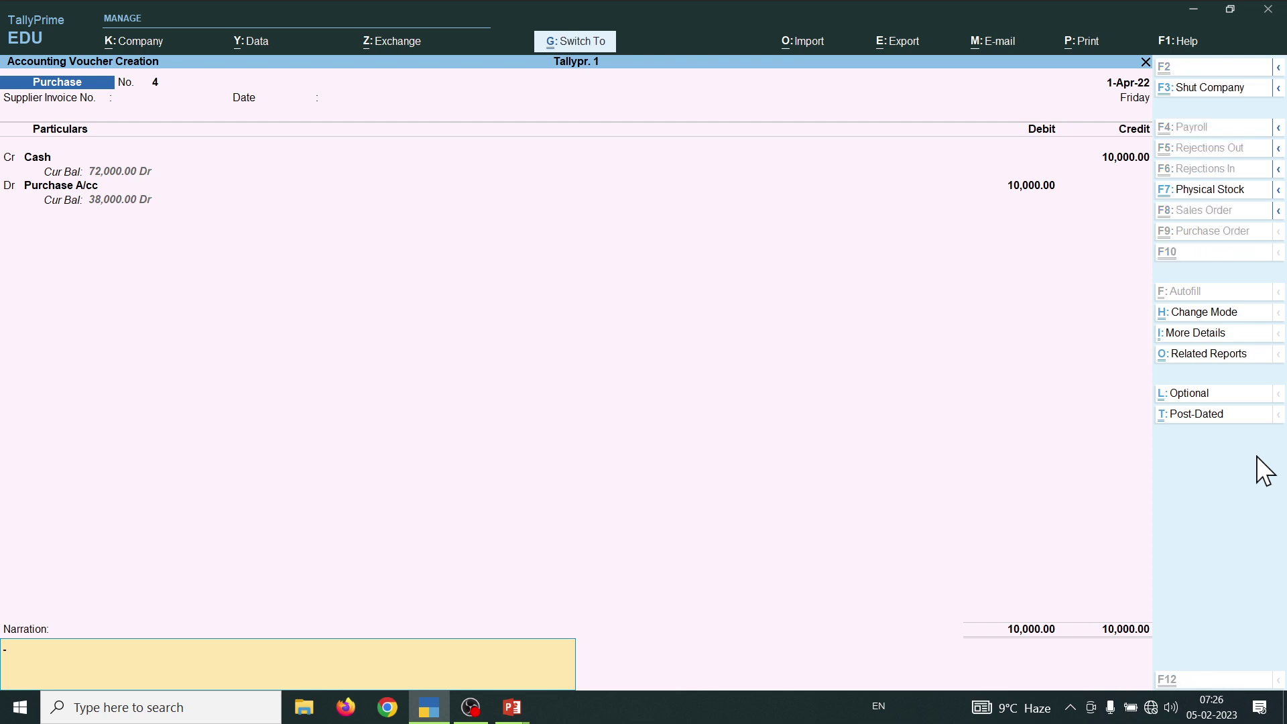
{"action": "key", "text": "Escape"}
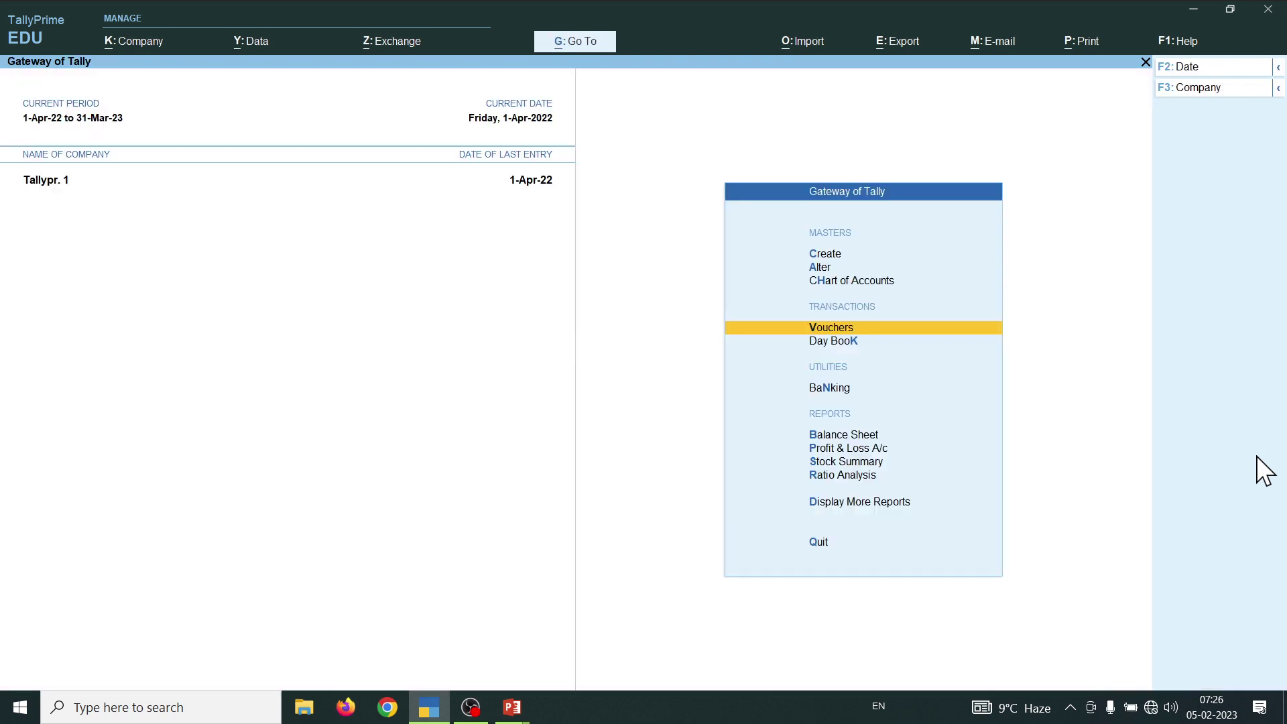
- Open the Balance Sheet and review the Profit & Loss A/c and Current Assets rows
{"action": "key", "text": "b"}
{"action": "key", "text": "Down"}
{"action": "key", "text": "Down"}
{"action": "key", "text": "Down"}
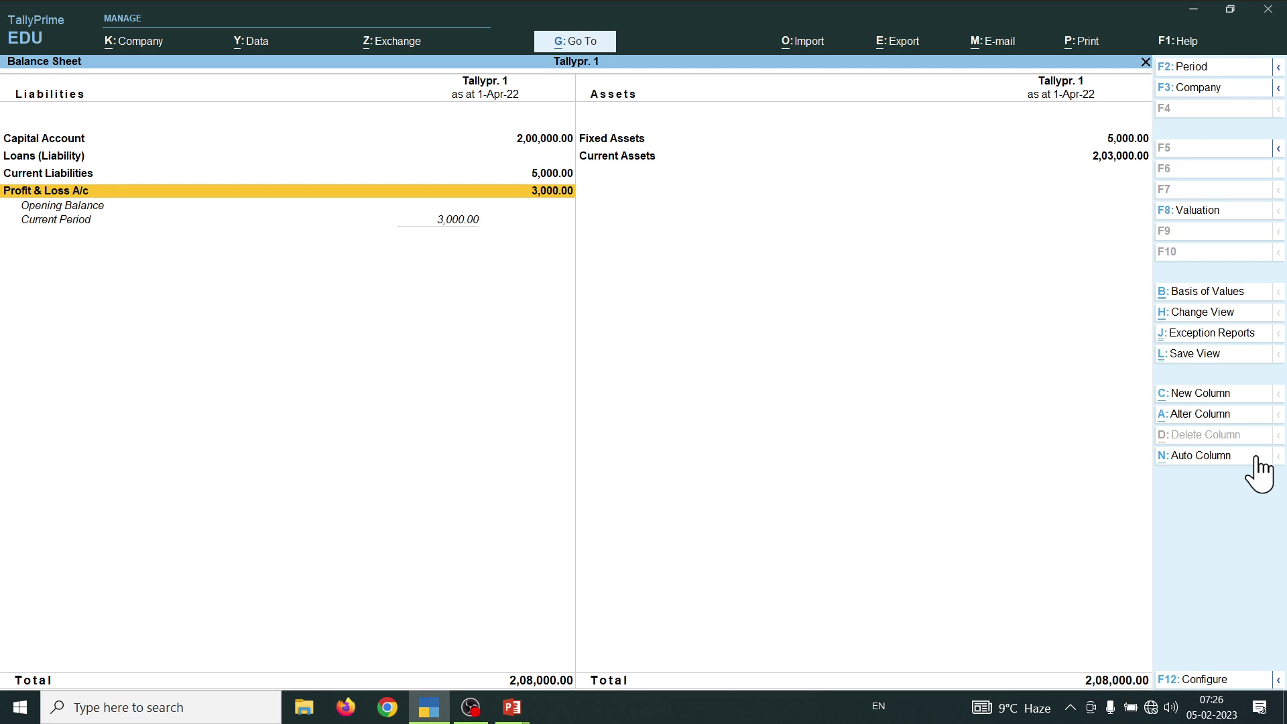
{"action": "key", "text": "Up"}
{"action": "key", "text": "Right"}
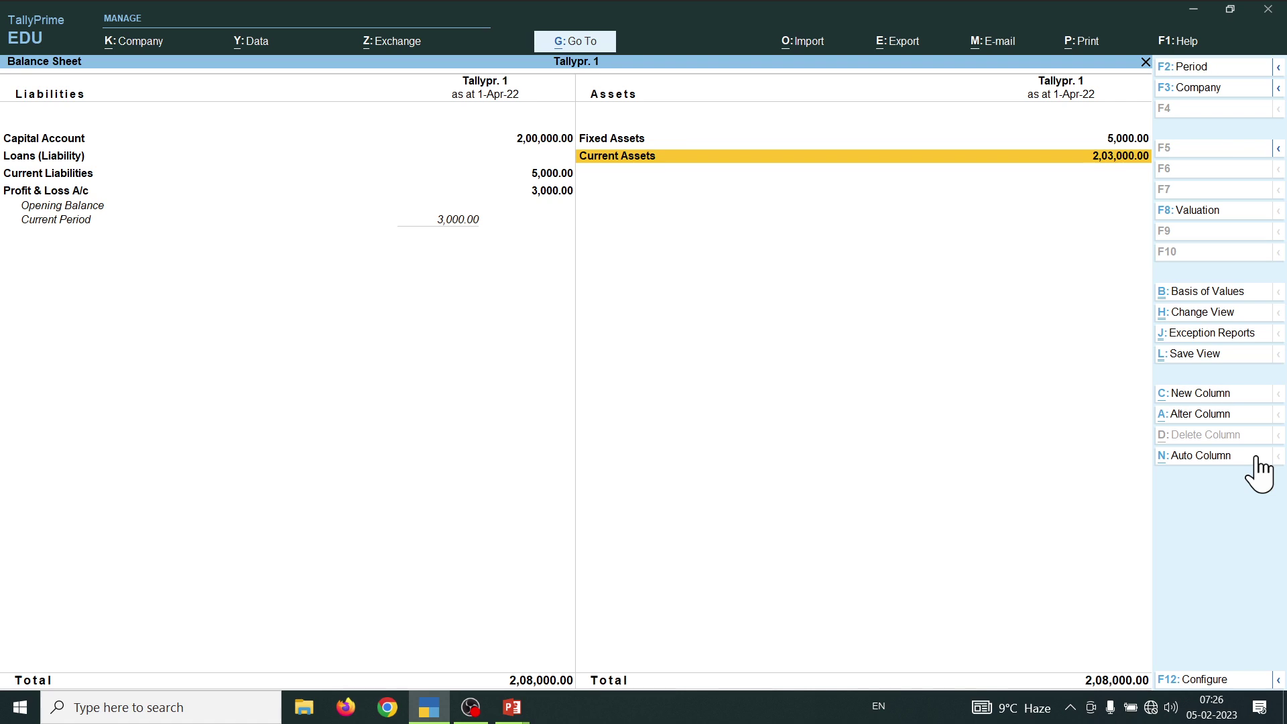
- Start a new Sales voucher in As Voucher entry mode
{"action": "key", "text": "Escape"}
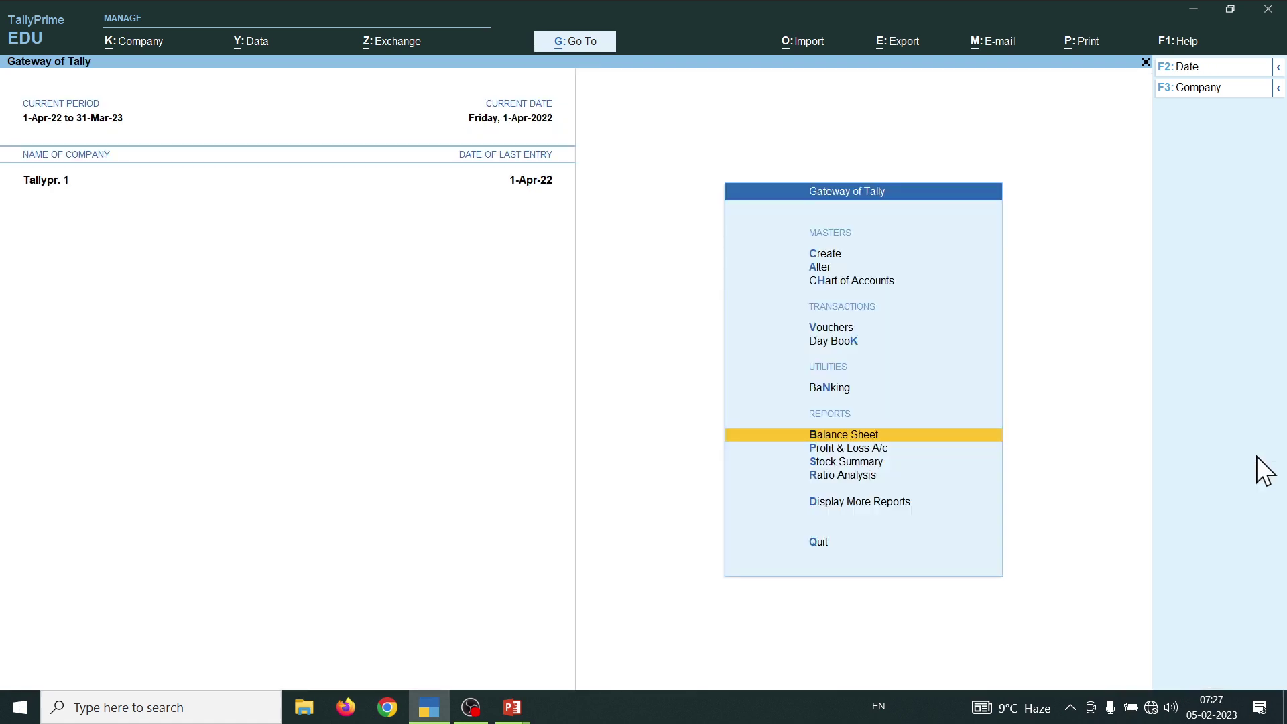
{"action": "key", "text": "Up"}
{"action": "key", "text": "Up"}
{"action": "key", "text": "Up"}
{"action": "key", "text": "Return"}
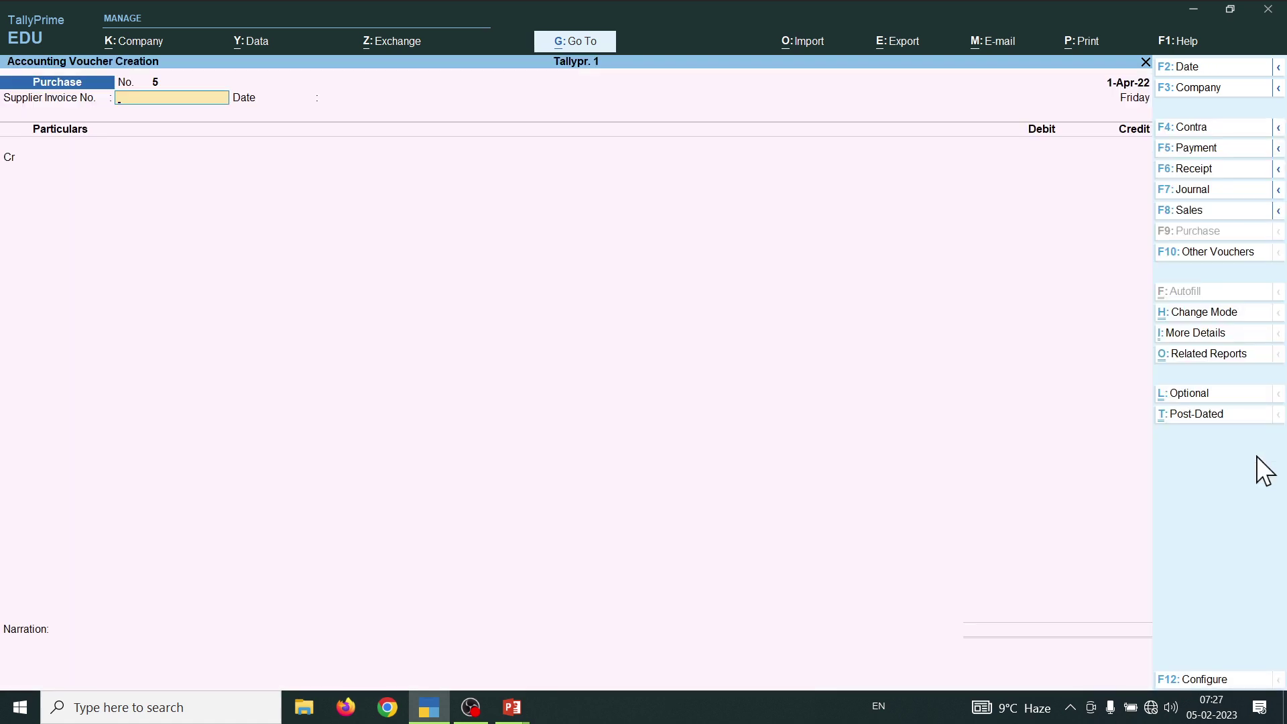
{"action": "key", "text": "F8"}
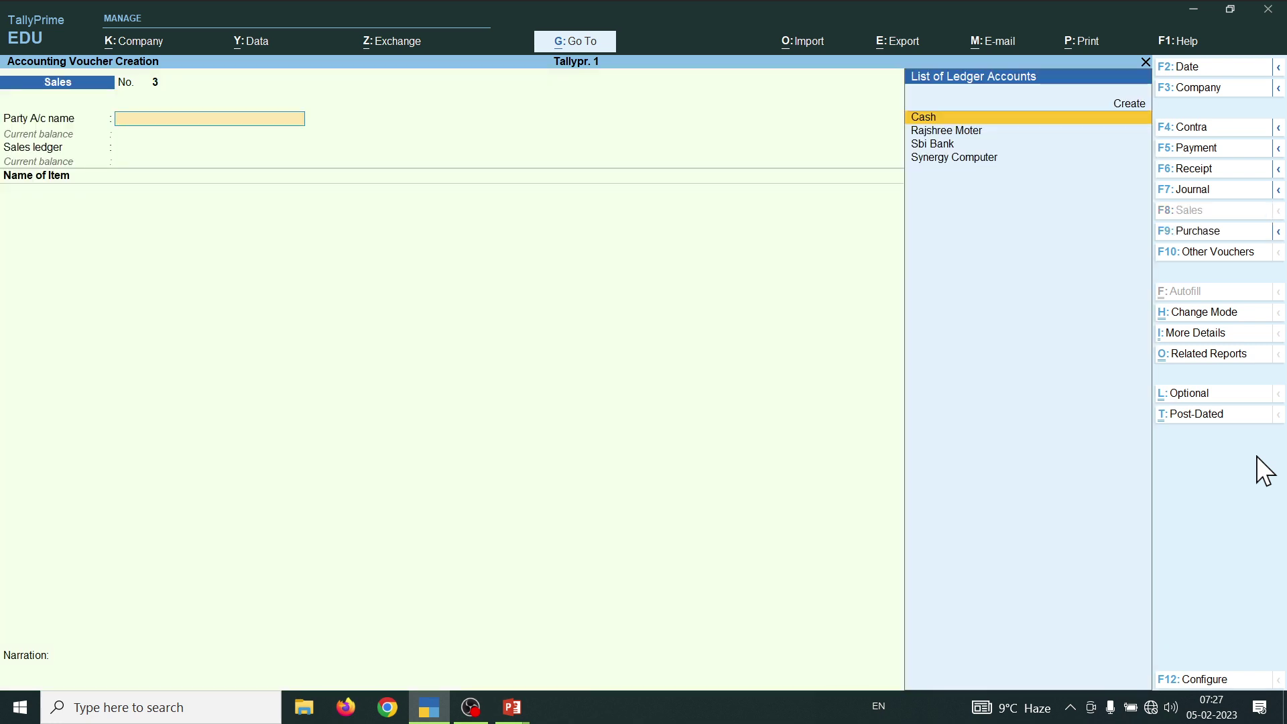
{"action": "key", "text": "ctrl+h"}
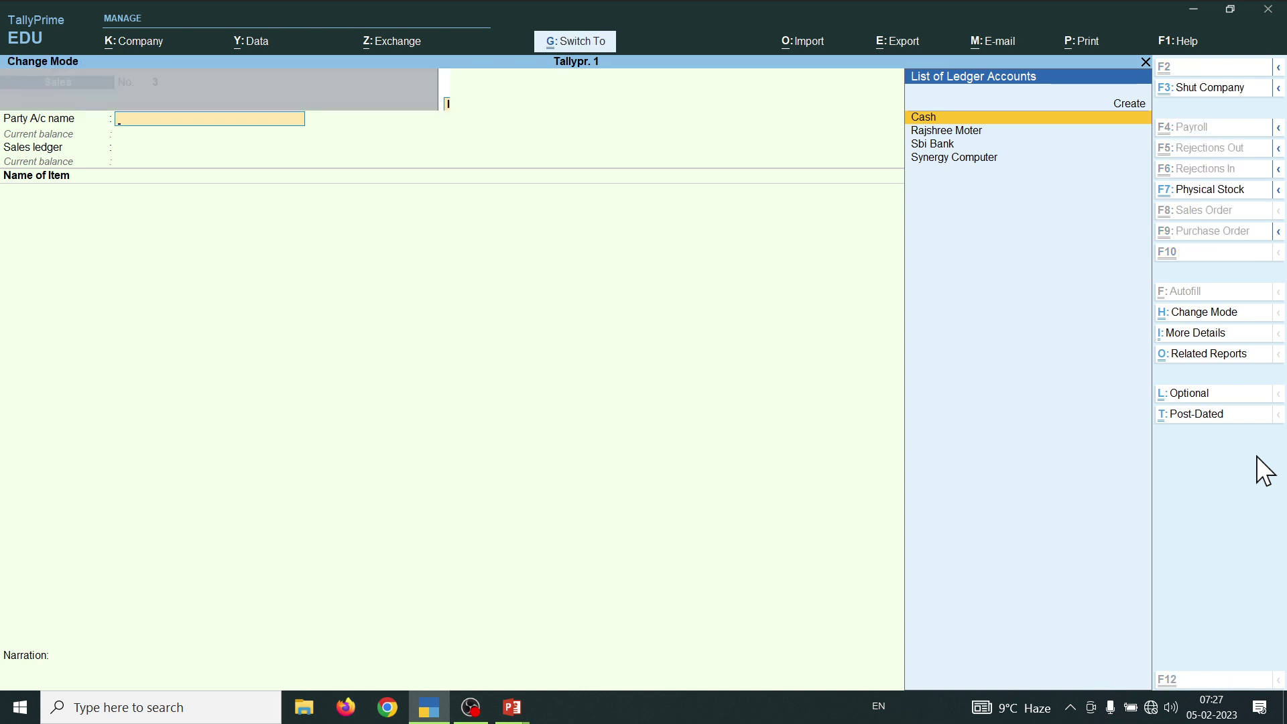
{"action": "key", "text": "Down"}
{"action": "key", "text": "Down"}
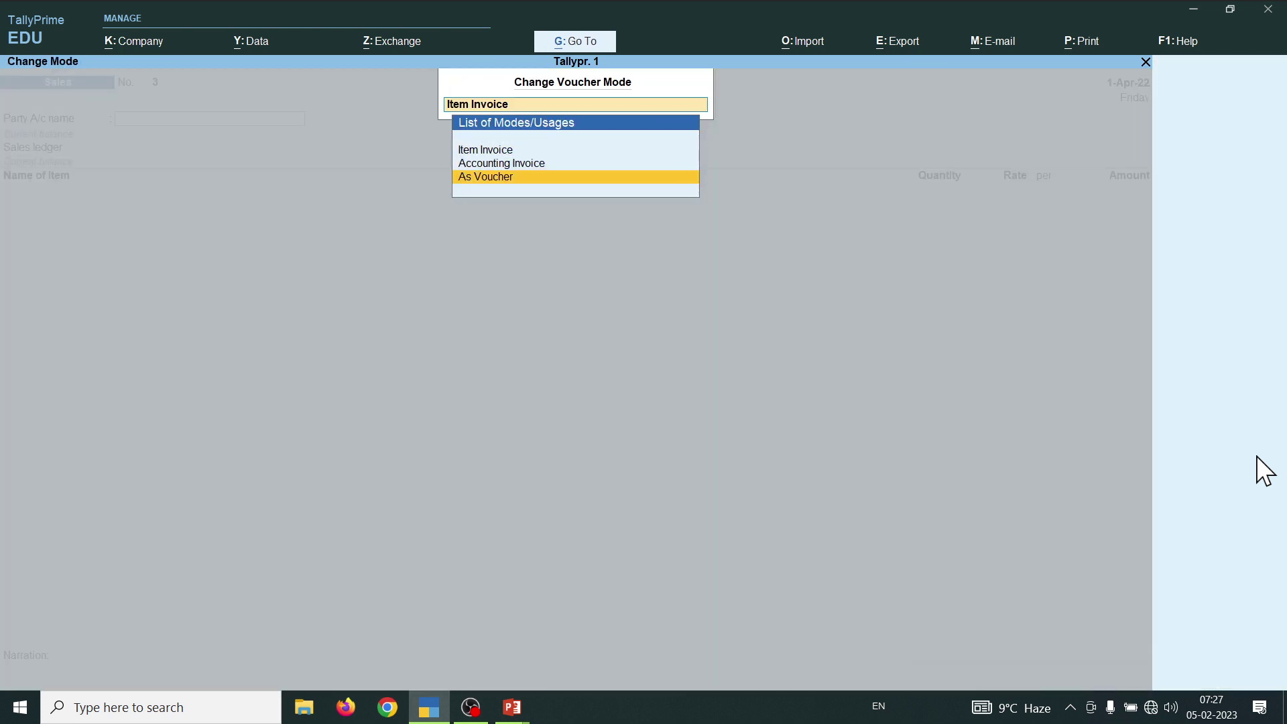
{"action": "key", "text": "Return"}
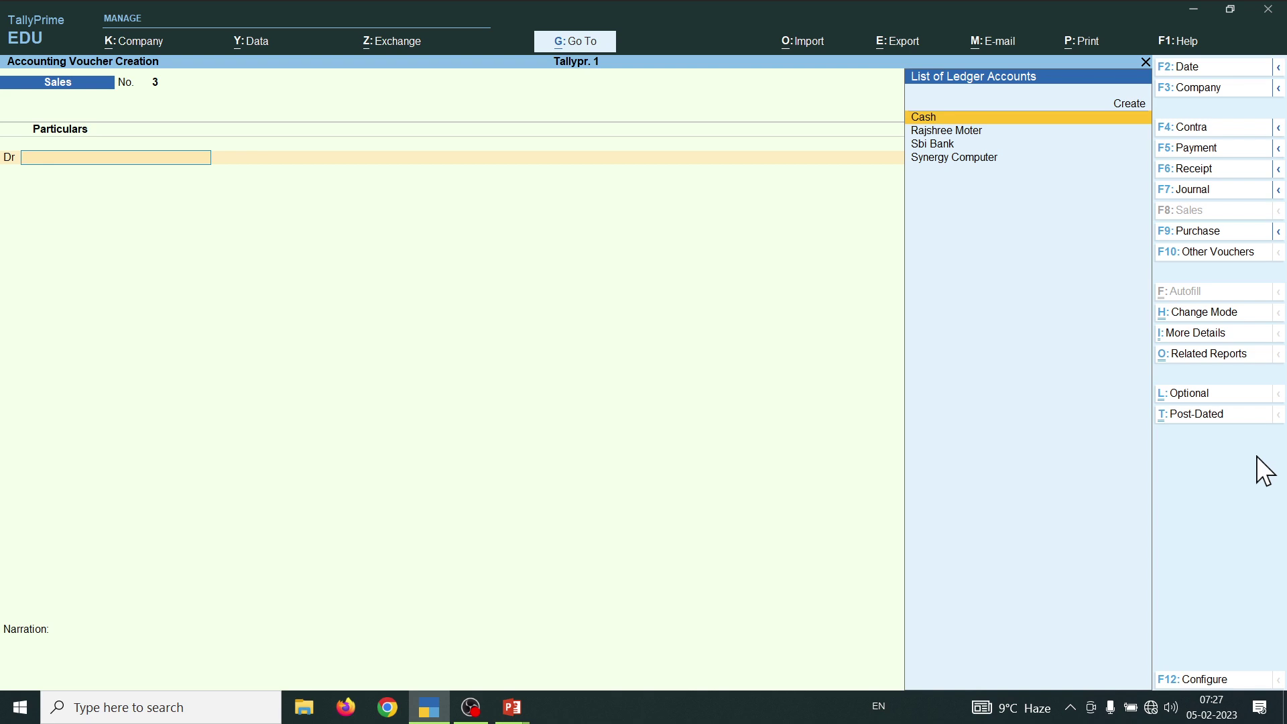
- Record sales voucher No. 3: debit Cash 15,000, credit Sale A/cc 15,000, and save
{"action": "key", "text": "Return"}
{"action": "key", "text": "ctrl+a"}
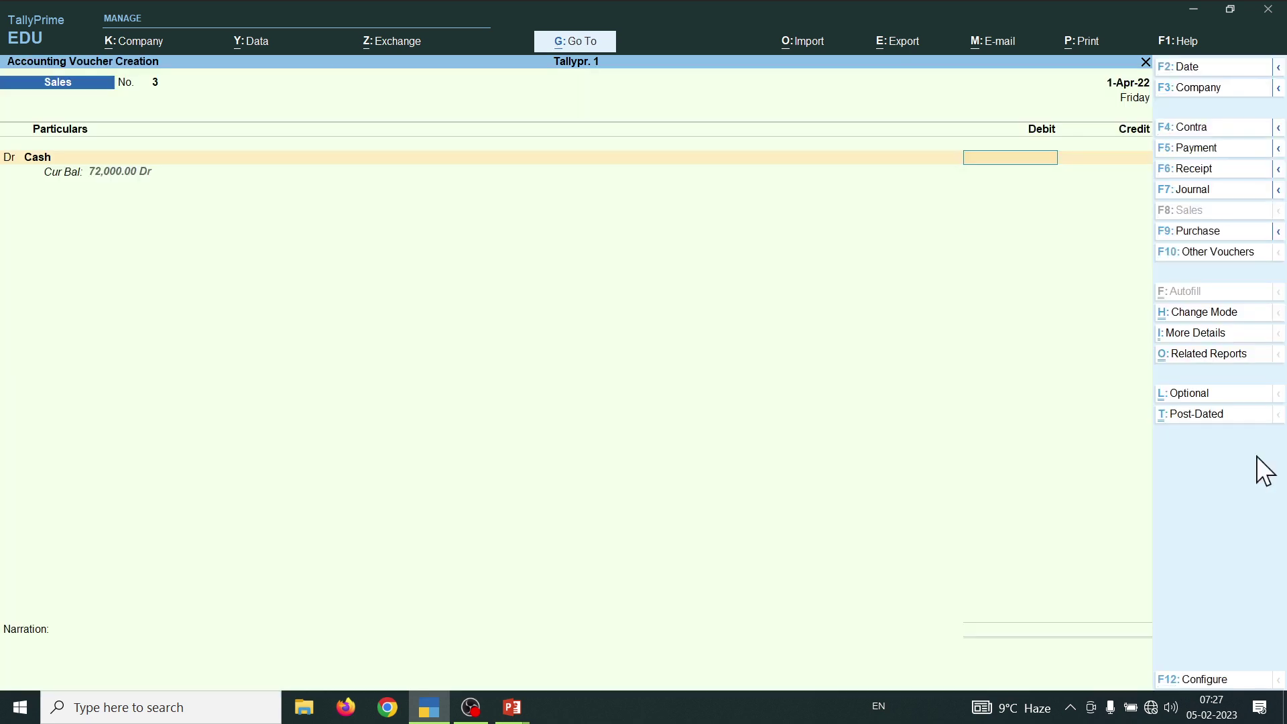
{"action": "type", "text": "15000"}
{"action": "key", "text": "Return"}
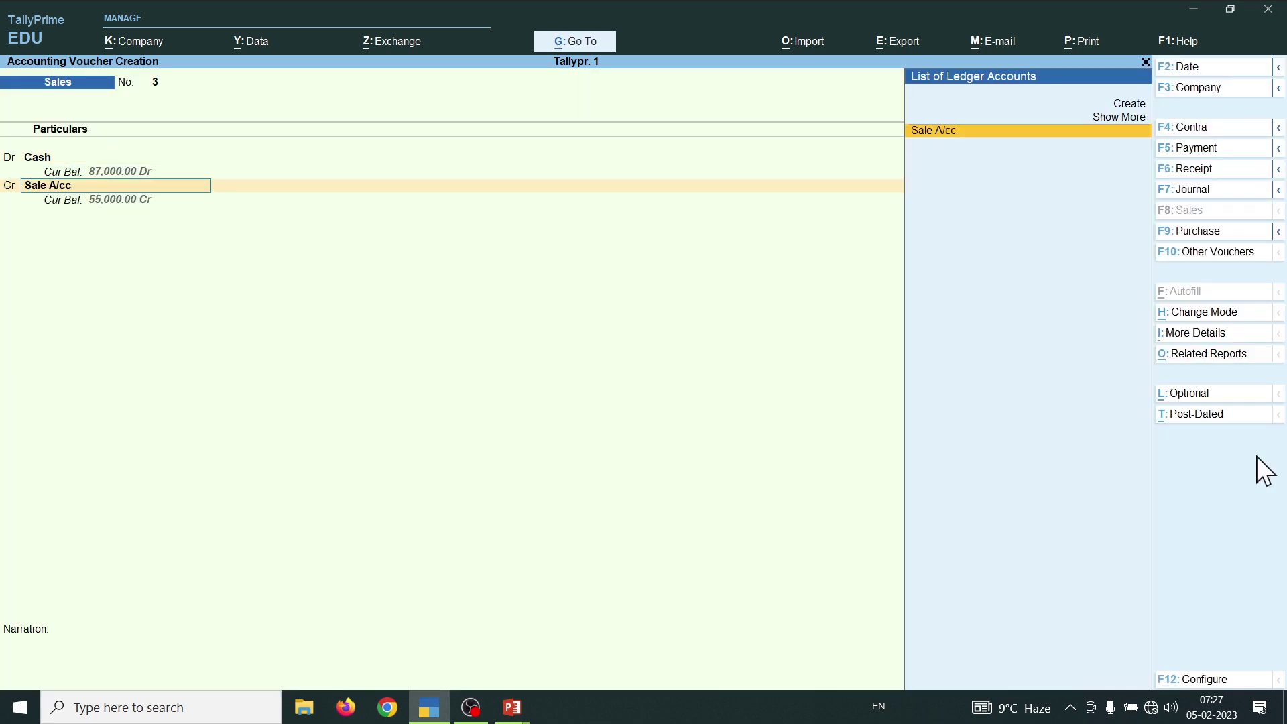
{"action": "key", "text": "Return"}
{"action": "key", "text": "Return"}
{"action": "key", "text": "Return"}
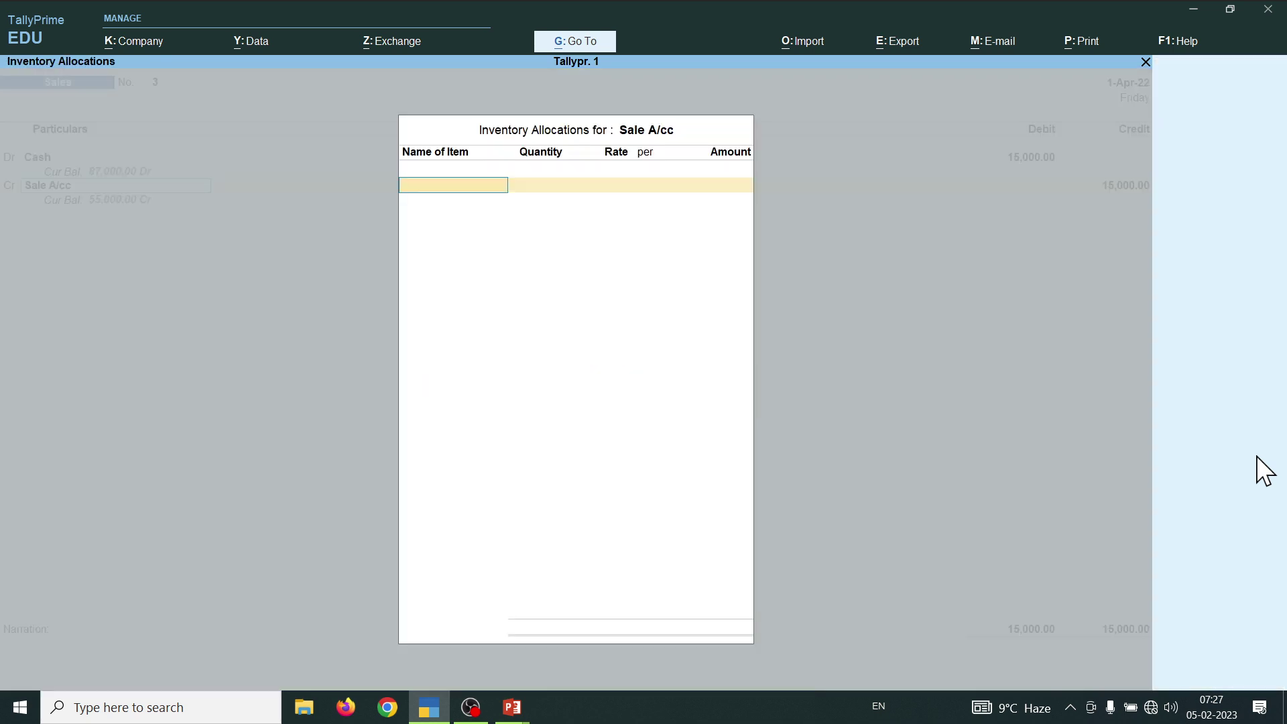
{"action": "key", "text": "Return"}
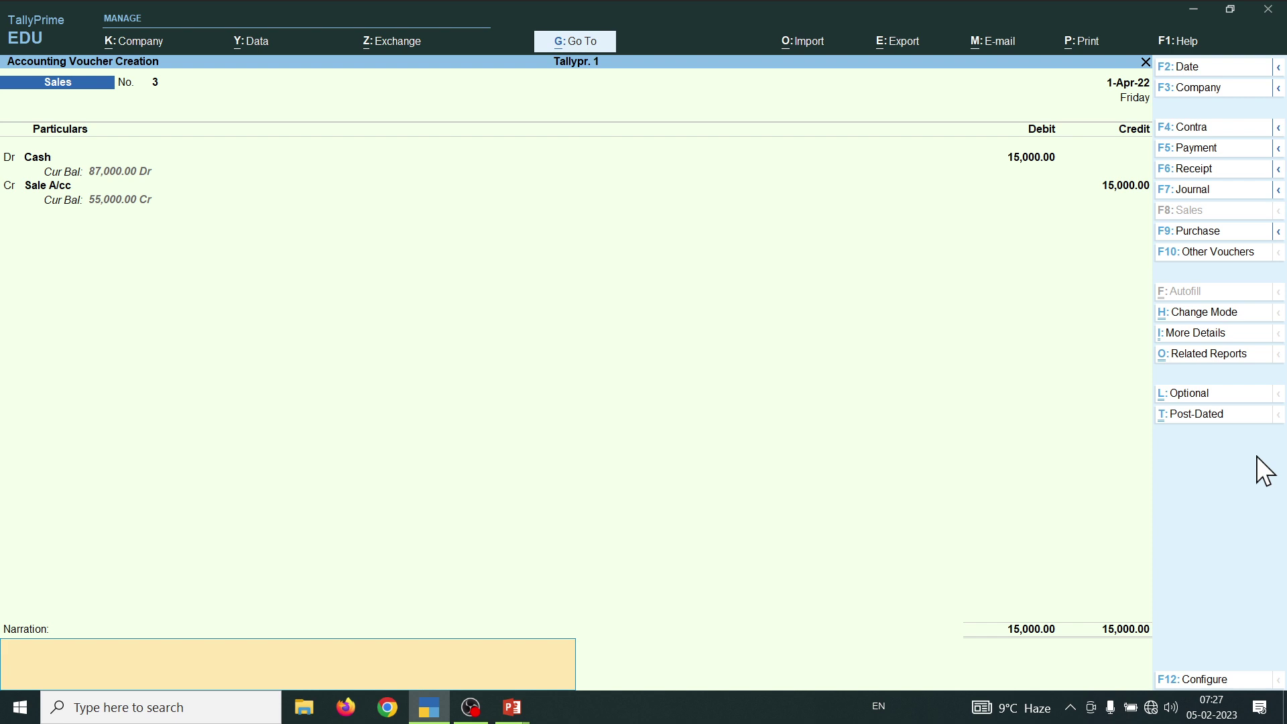
{"action": "key", "text": "Return"}
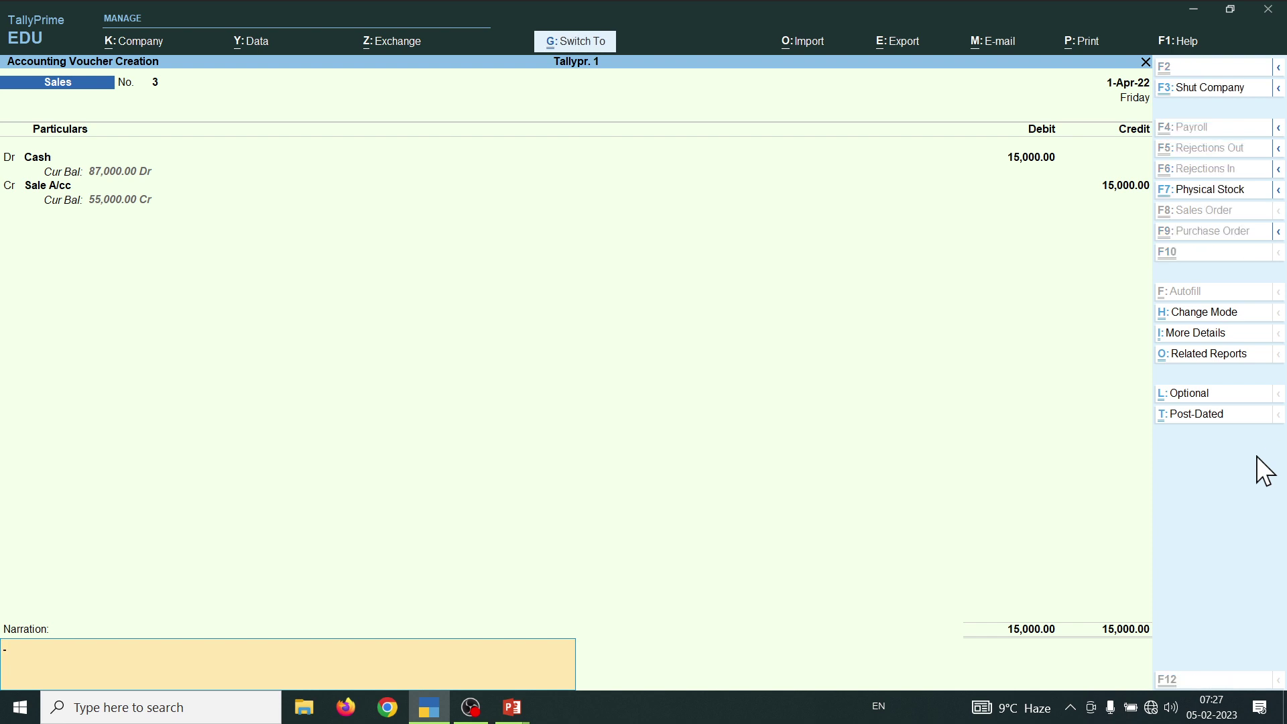
{"action": "key", "text": "Escape"}
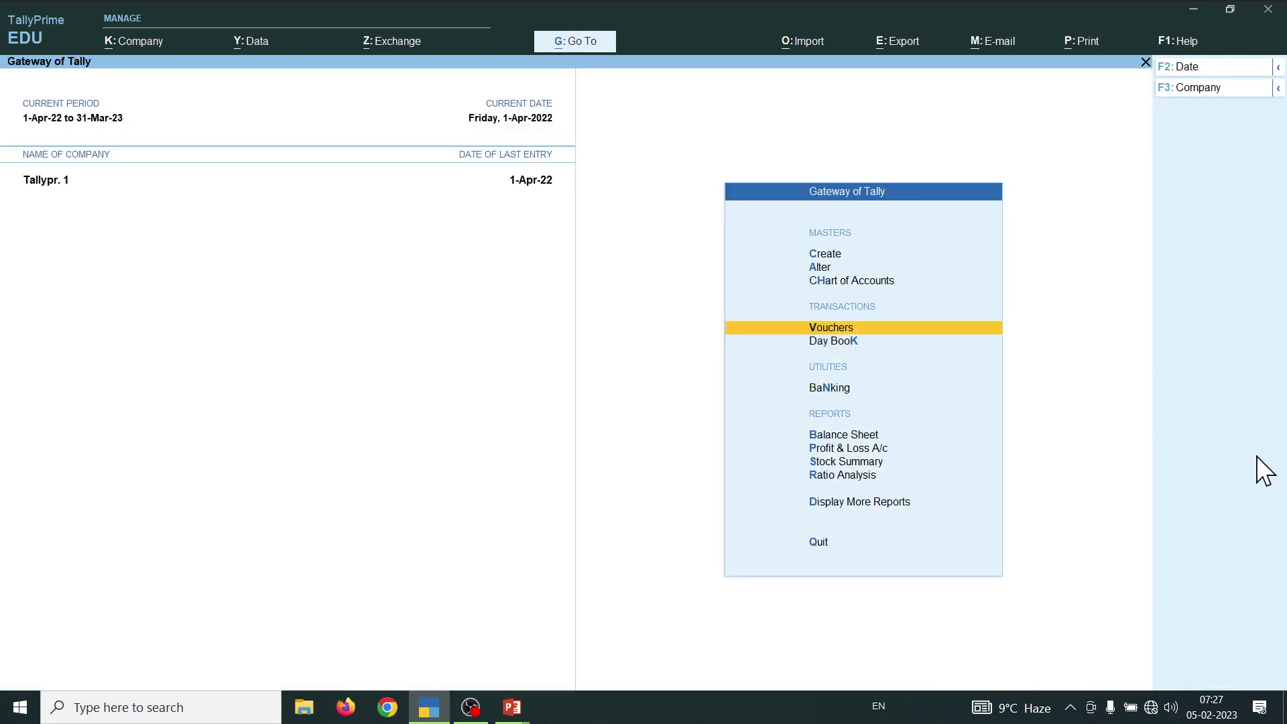
{"action": "key", "text": "F2"}
{"action": "key", "text": "BackSpace"}
{"action": "key", "text": "Escape"}
{"action": "key", "text": "b"}
{"action": "key", "text": "Down"}
{"action": "key", "text": "Down"}
{"action": "key", "text": "Down"}
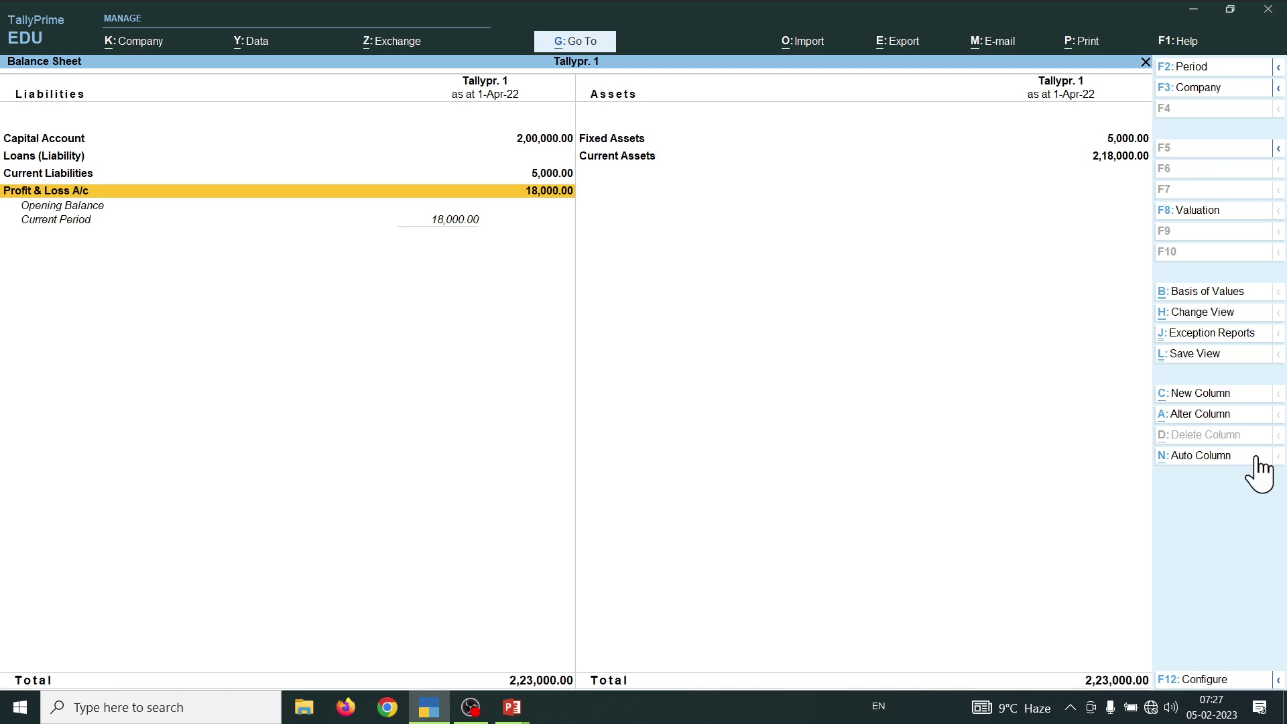
{"action": "key", "text": "Escape"}
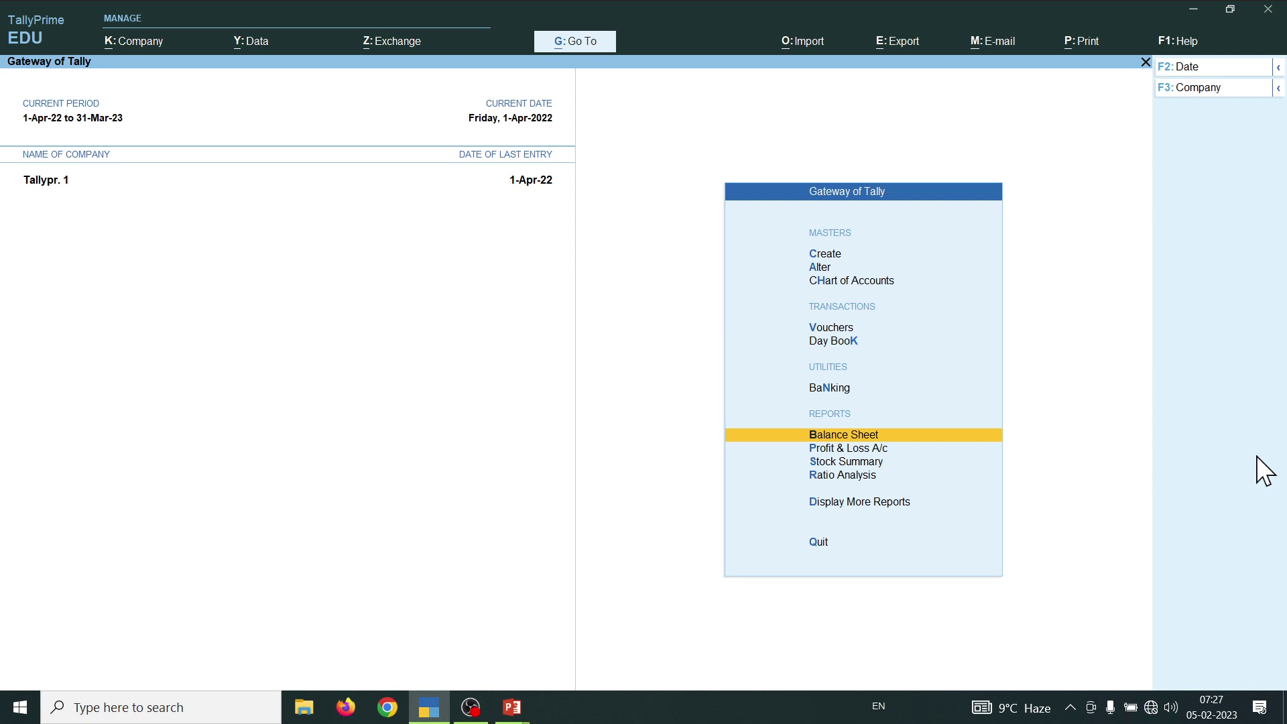
{"action": "key", "text": "alt"}
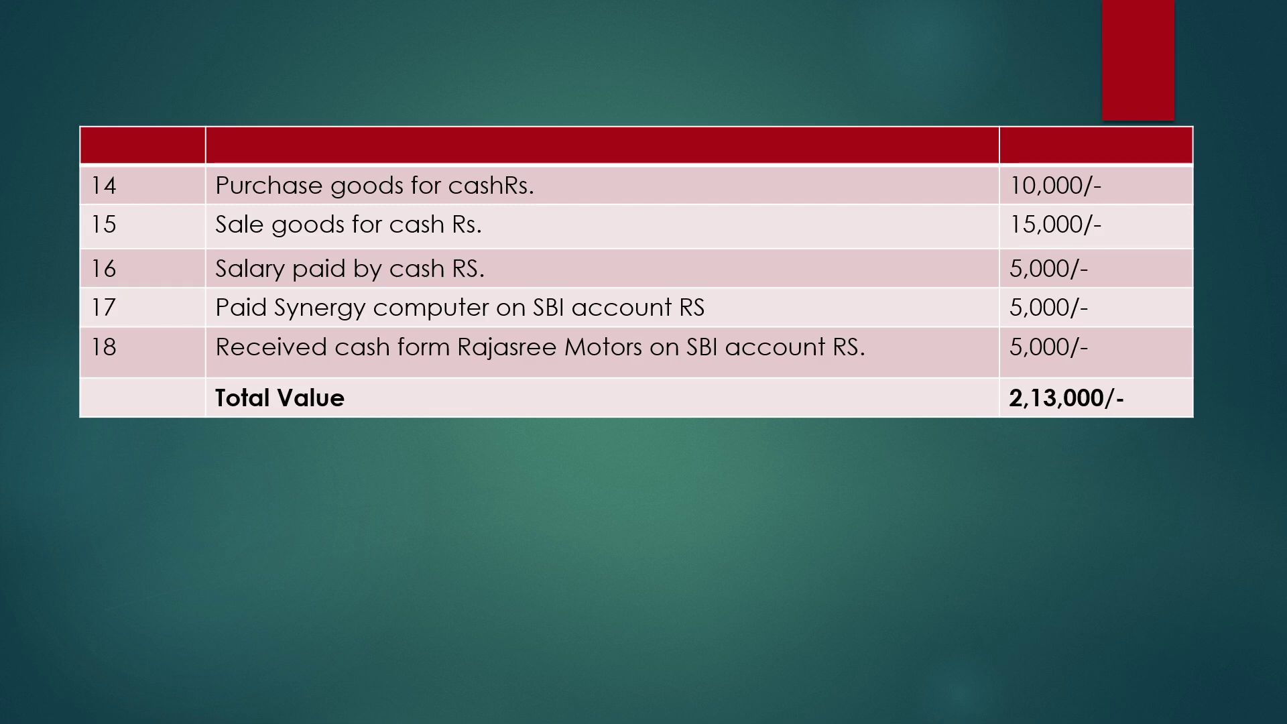
- Switch from the PowerPoint transactions slide back to TallyPrime's Gateway of Tally
{"action": "key", "text": "alt+Tab"}
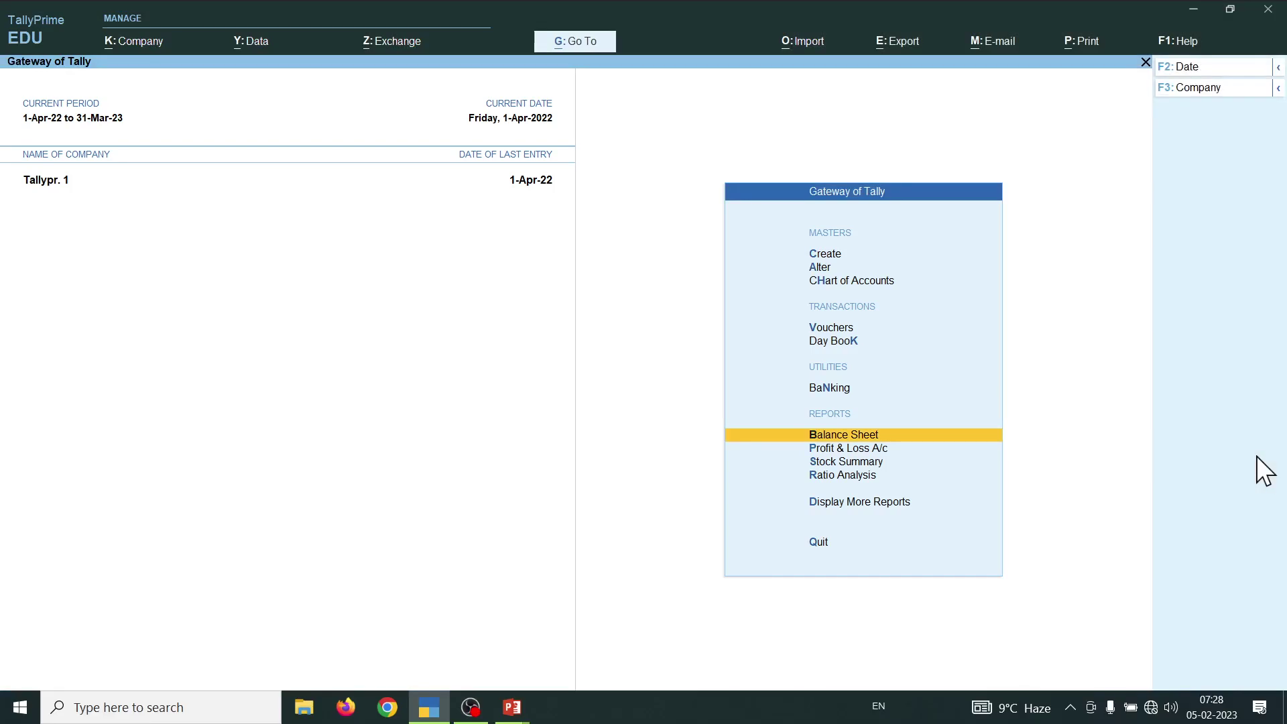
- In a new Payment voucher, create the ledger 'Sulary a/cc' under Indirect Expenses
{"action": "key", "text": "v"}
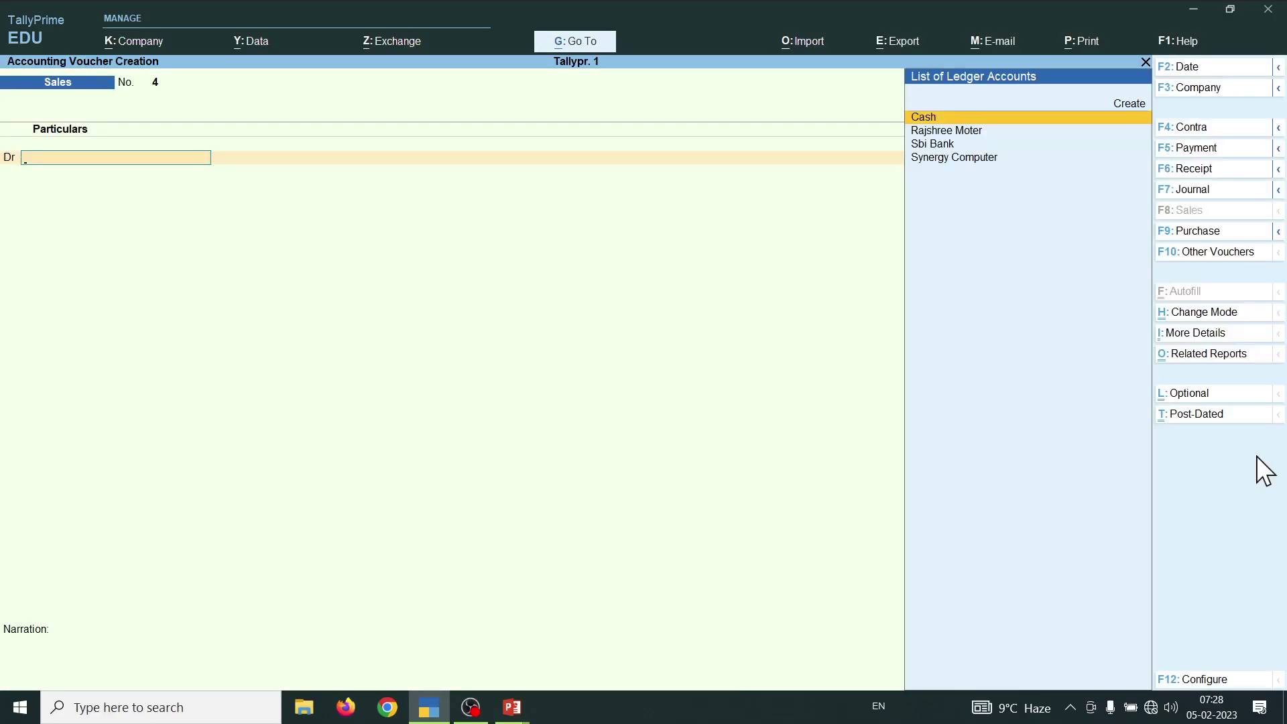
{"action": "key", "text": "F5"}
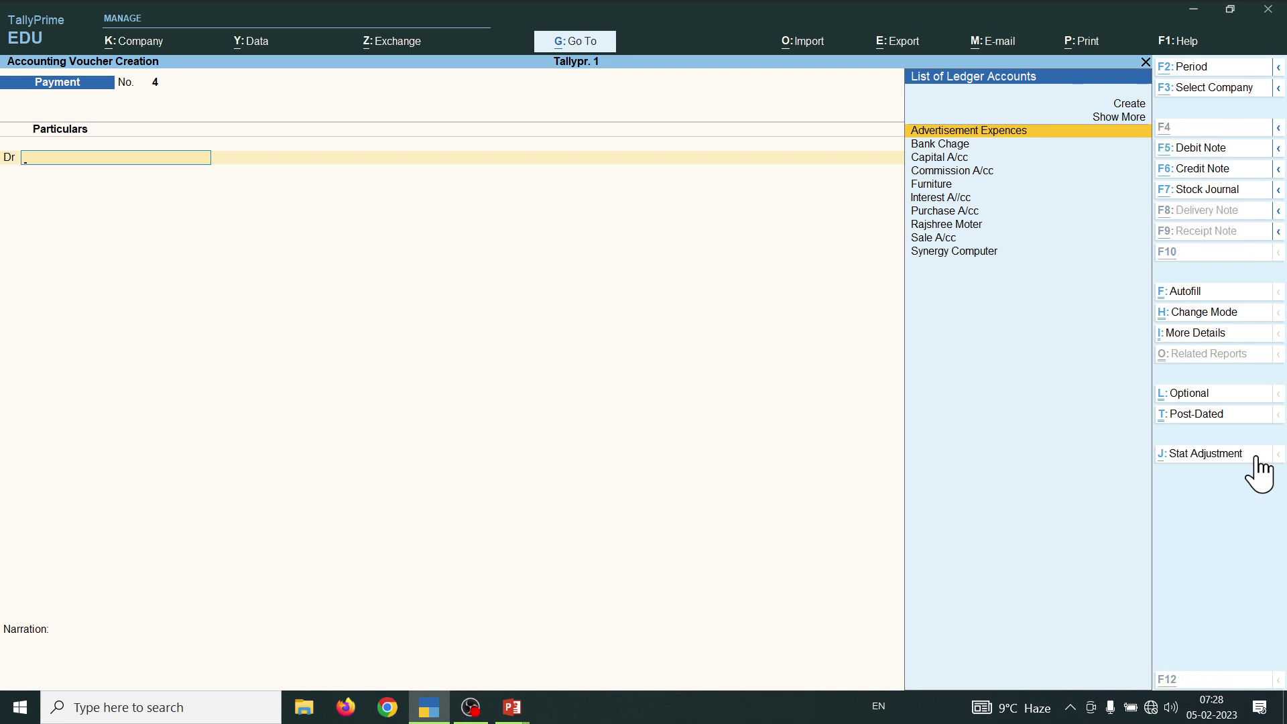
{"action": "key", "text": "alt+c"}
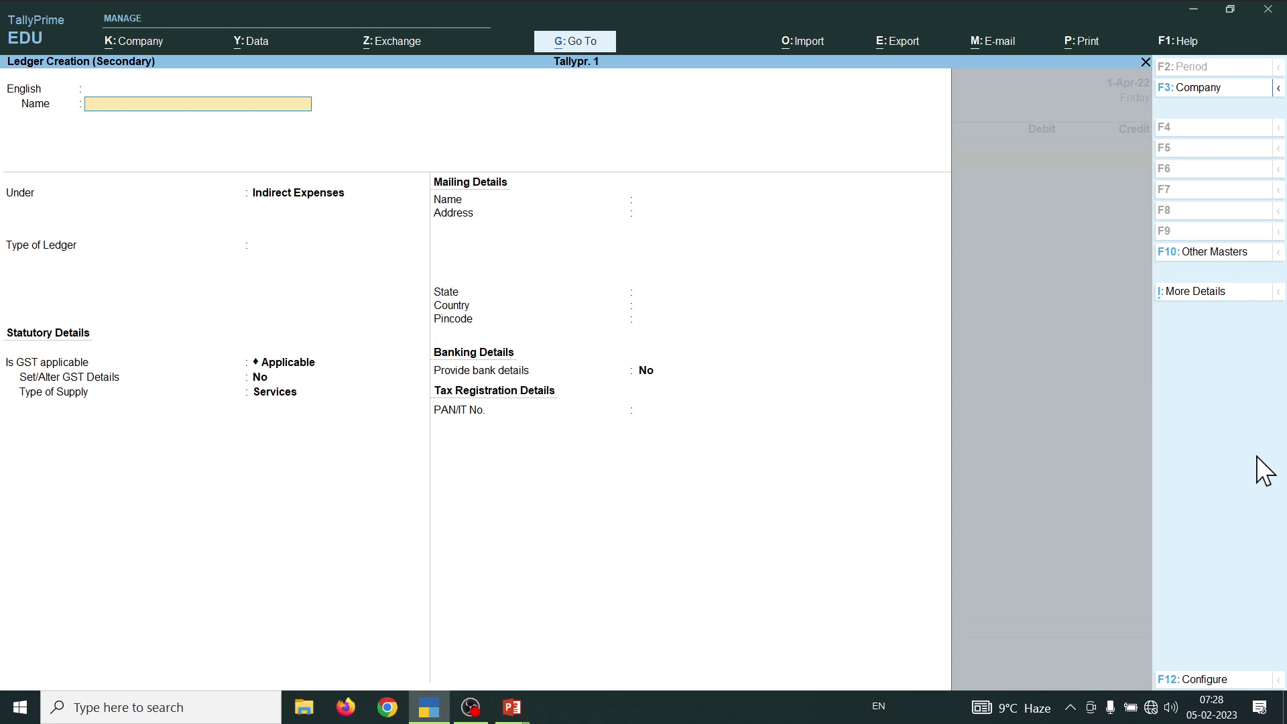
{"action": "type", "text": "Sulary a/cc"}
{"action": "key", "text": "Return"}
{"action": "key", "text": "Return"}
{"action": "key", "text": "Return"}
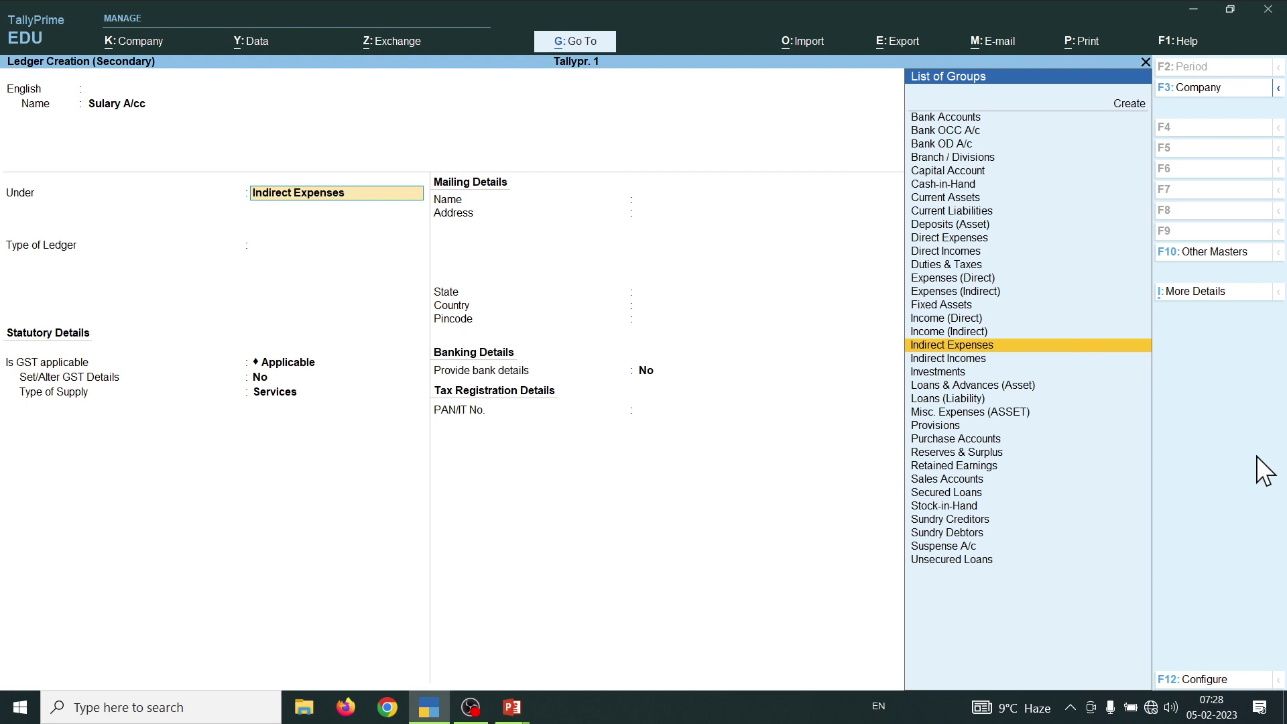
{"action": "key", "text": "Return"}
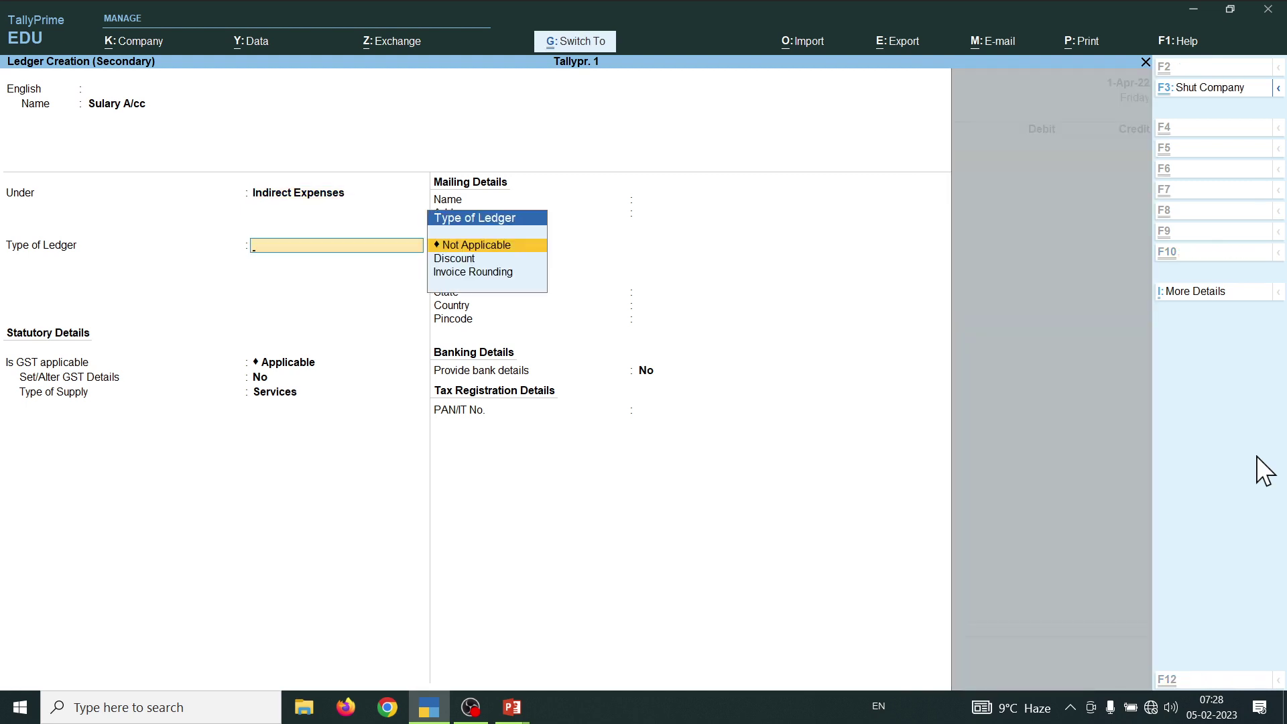
{"action": "key", "text": "ctrl+a"}
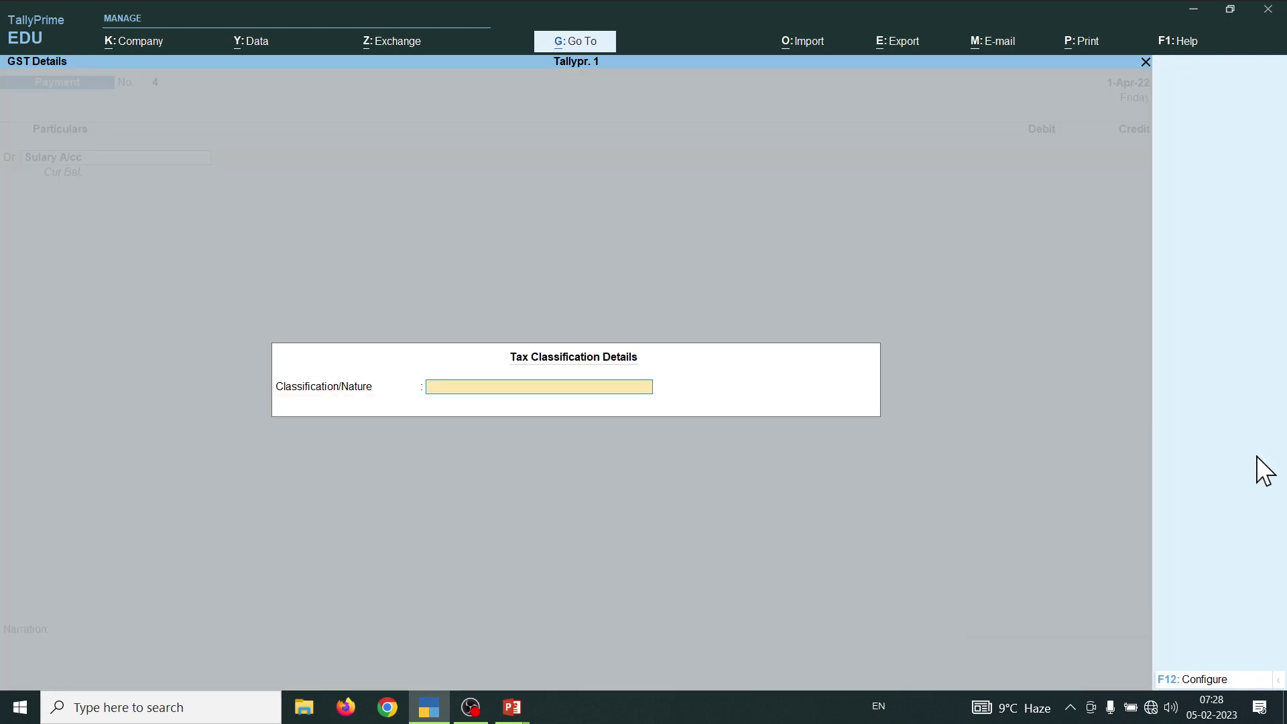
{"action": "key", "text": "Return"}
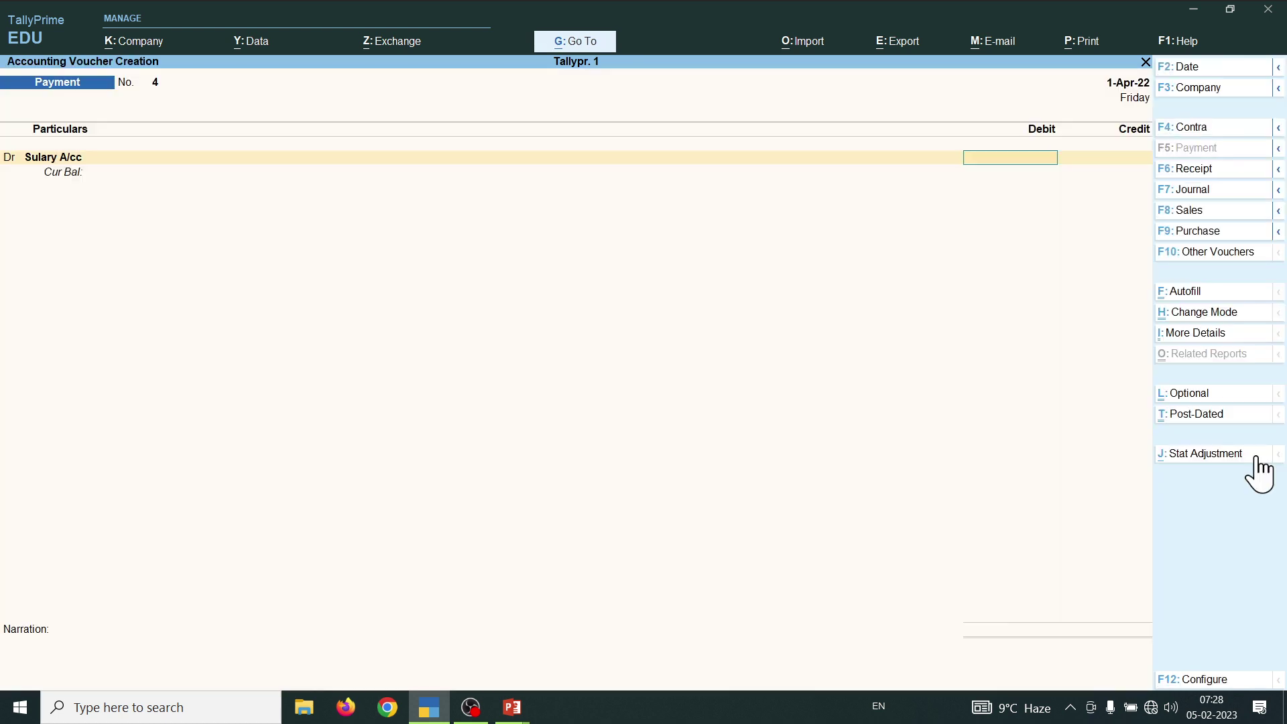
- Record payment voucher No. 4: debit Sulary A/cc 5,000, credit Cash 5,000
{"action": "type", "text": "5000"}
{"action": "key", "text": "Return"}
{"action": "key", "text": "Return"}
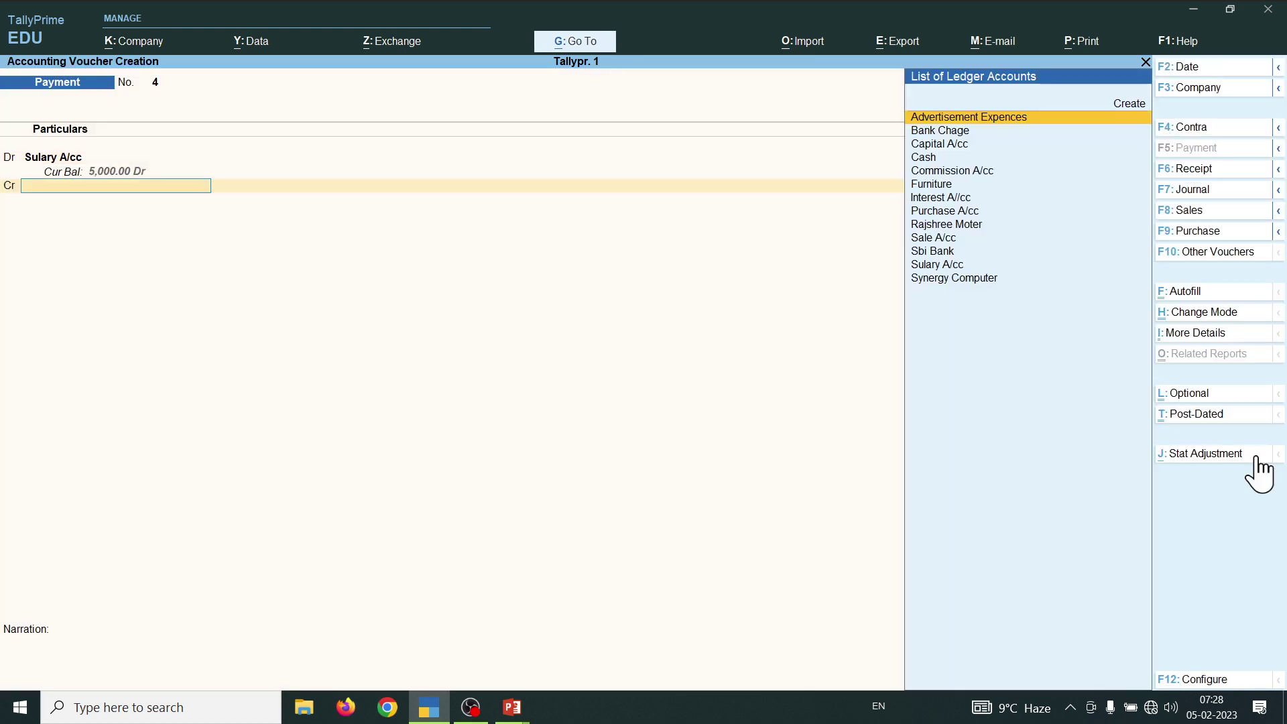
{"action": "key", "text": "Down"}
{"action": "key", "text": "Down"}
{"action": "key", "text": "Down"}
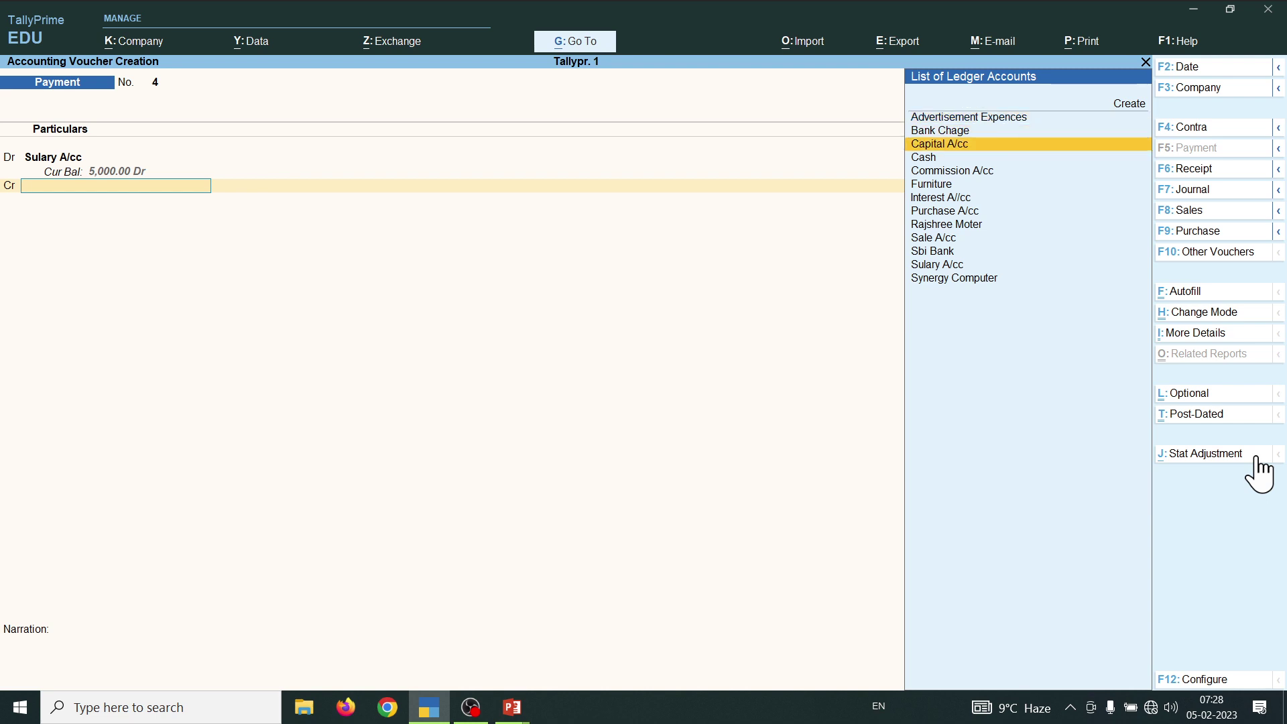
{"action": "key", "text": "Return"}
{"action": "key", "text": "Return"}
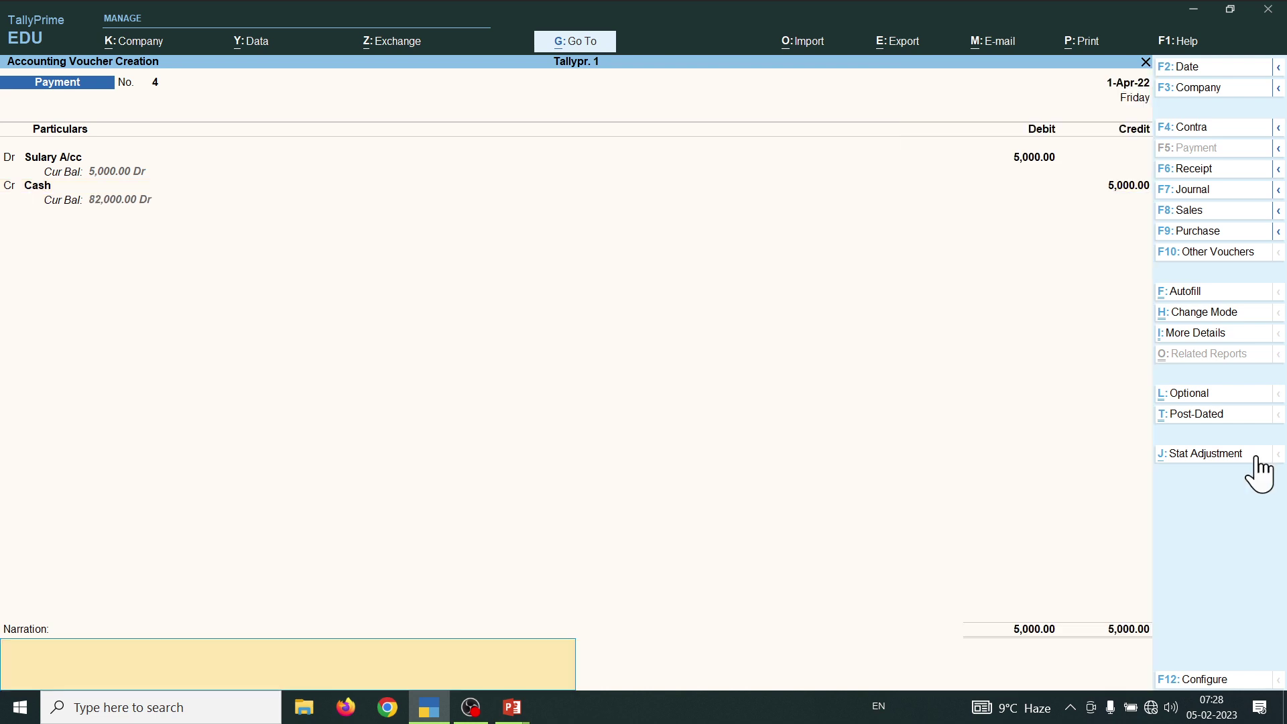
{"action": "key", "text": "Return"}
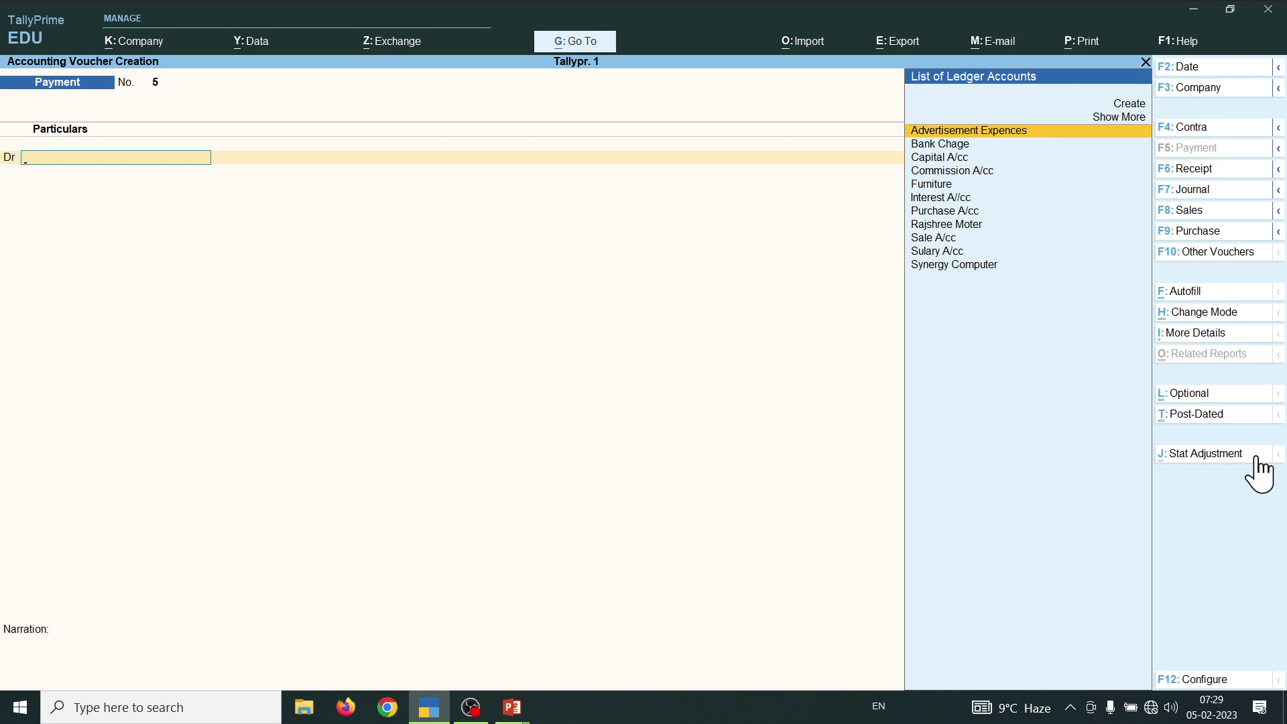
{"action": "key", "text": "Escape"}
- Check the Balance Sheet shows Profit & Loss A/c 13,000.00 and totals 2,18,000.00, then return to PowerPoint
{"action": "key", "text": "Return"}
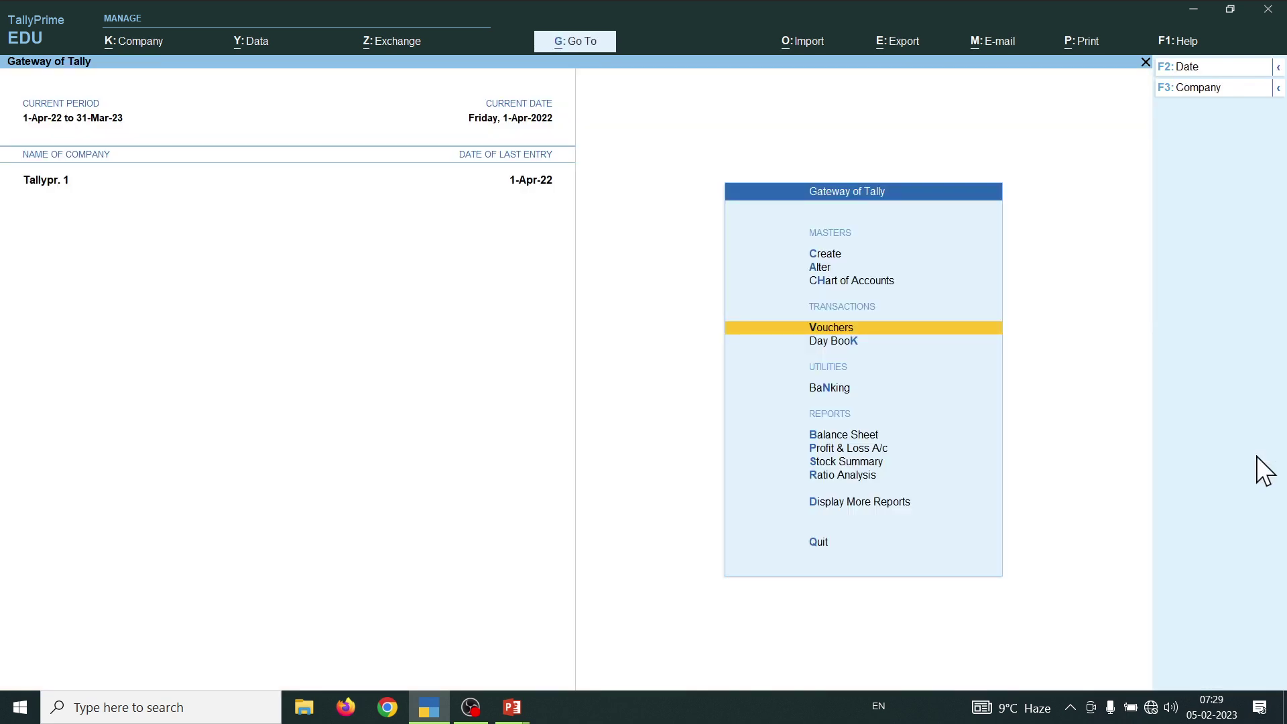
{"action": "key", "text": "b"}
{"action": "key", "text": "Down"}
{"action": "key", "text": "Down"}
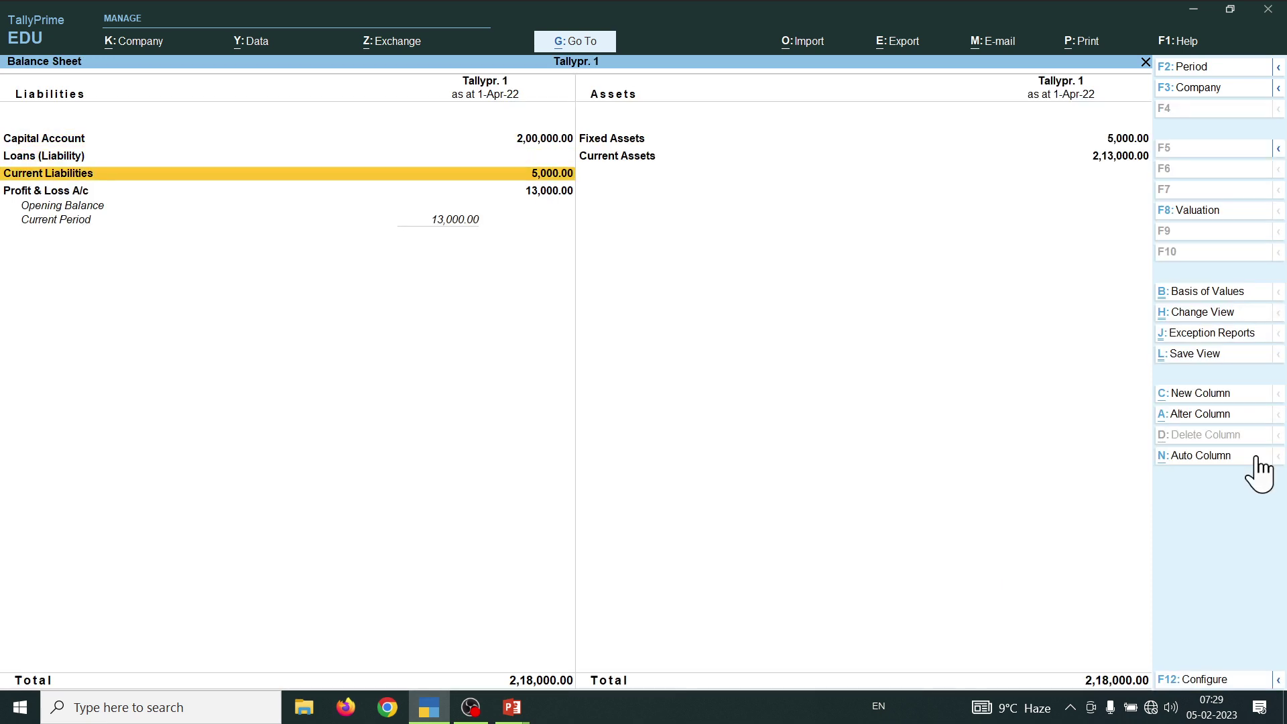
{"action": "key", "text": "Down"}
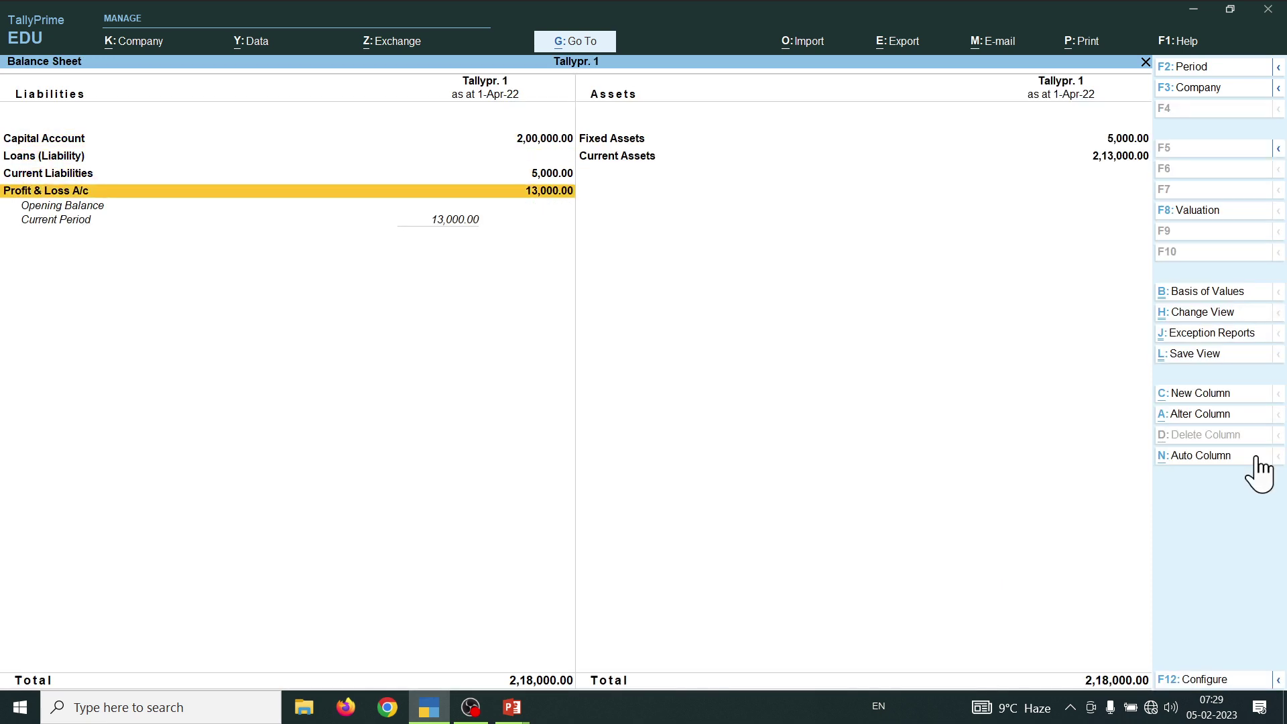
{"action": "key", "text": "Escape"}
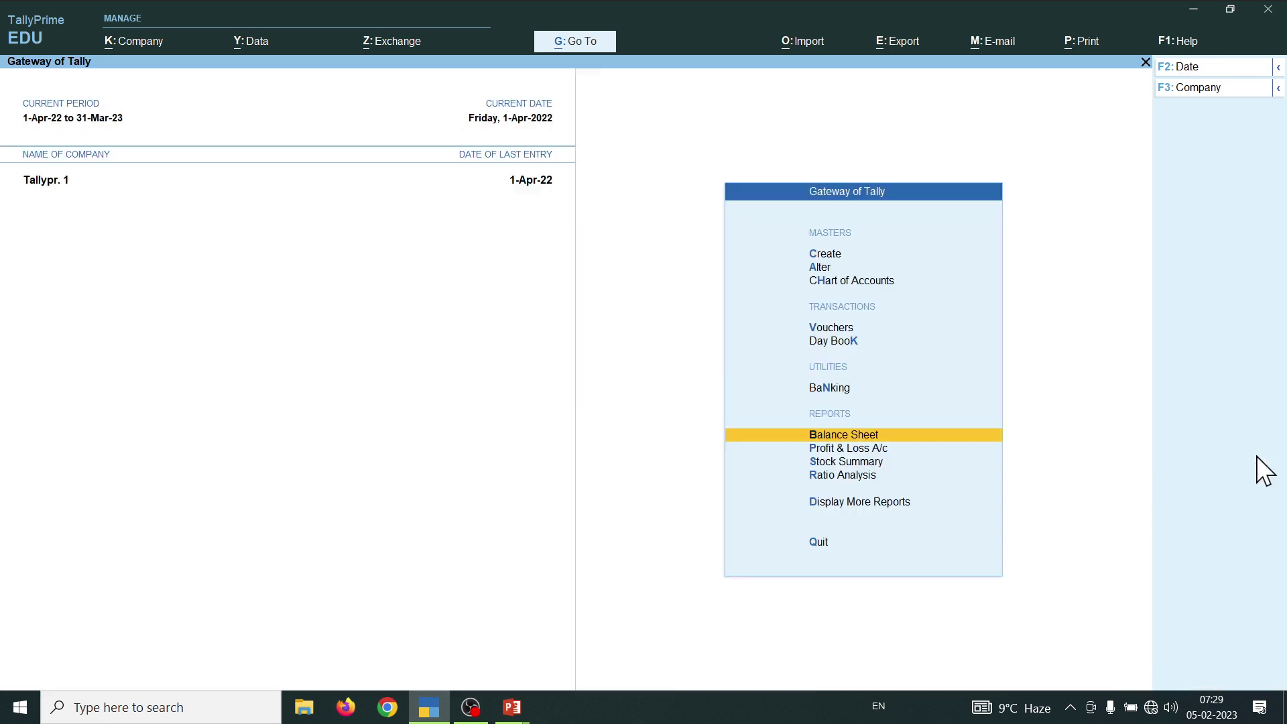
{"action": "key", "text": "Up"}
{"action": "key", "text": "Up"}
{"action": "key", "text": "Return"}
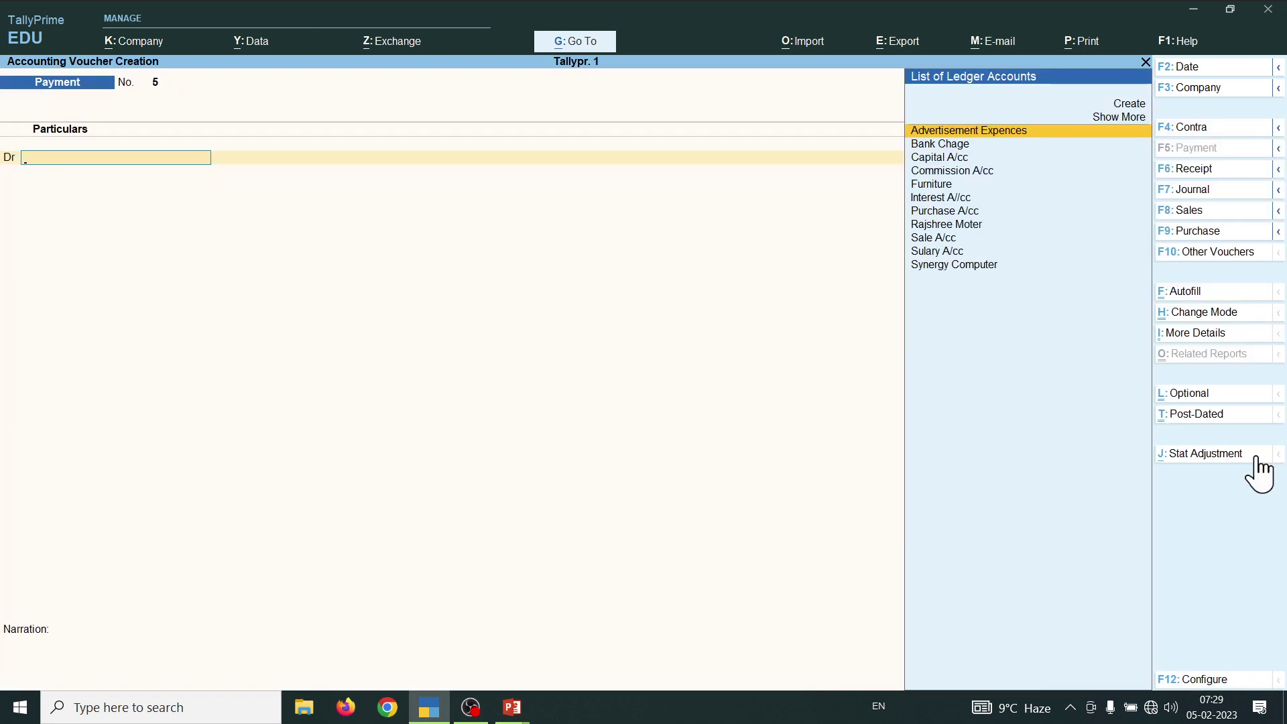
{"action": "key", "text": "alt+Tab"}
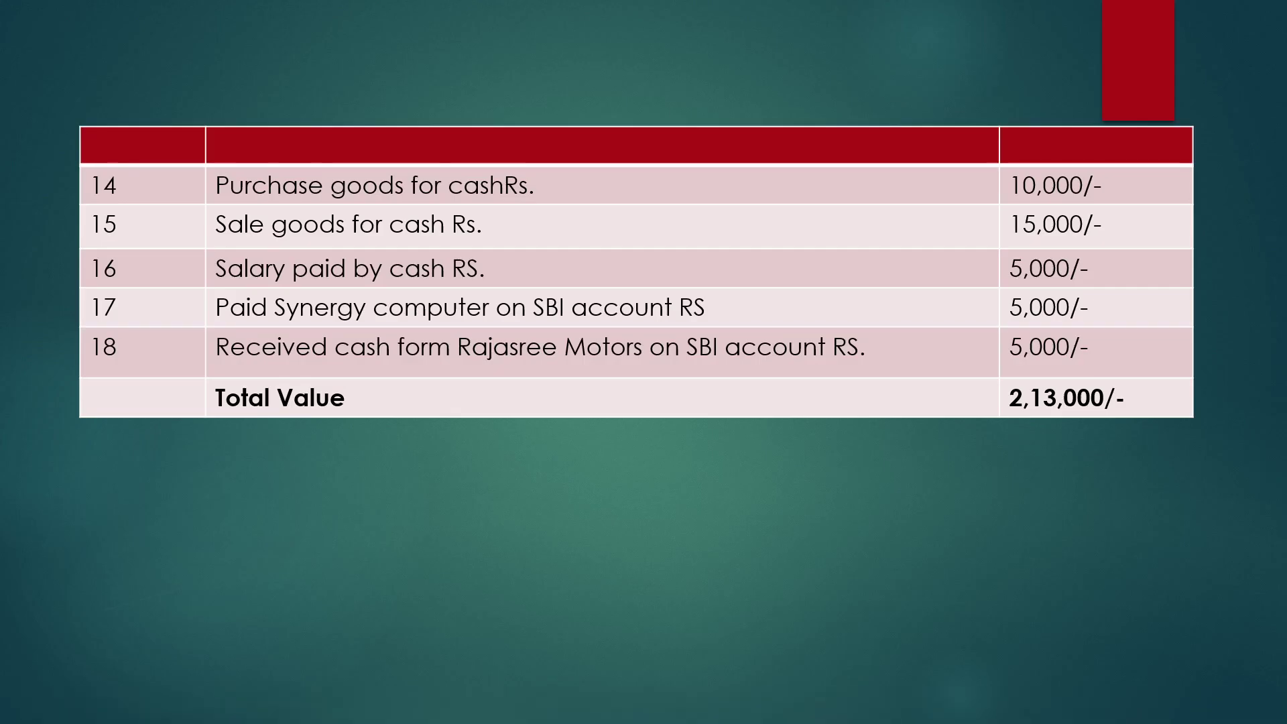